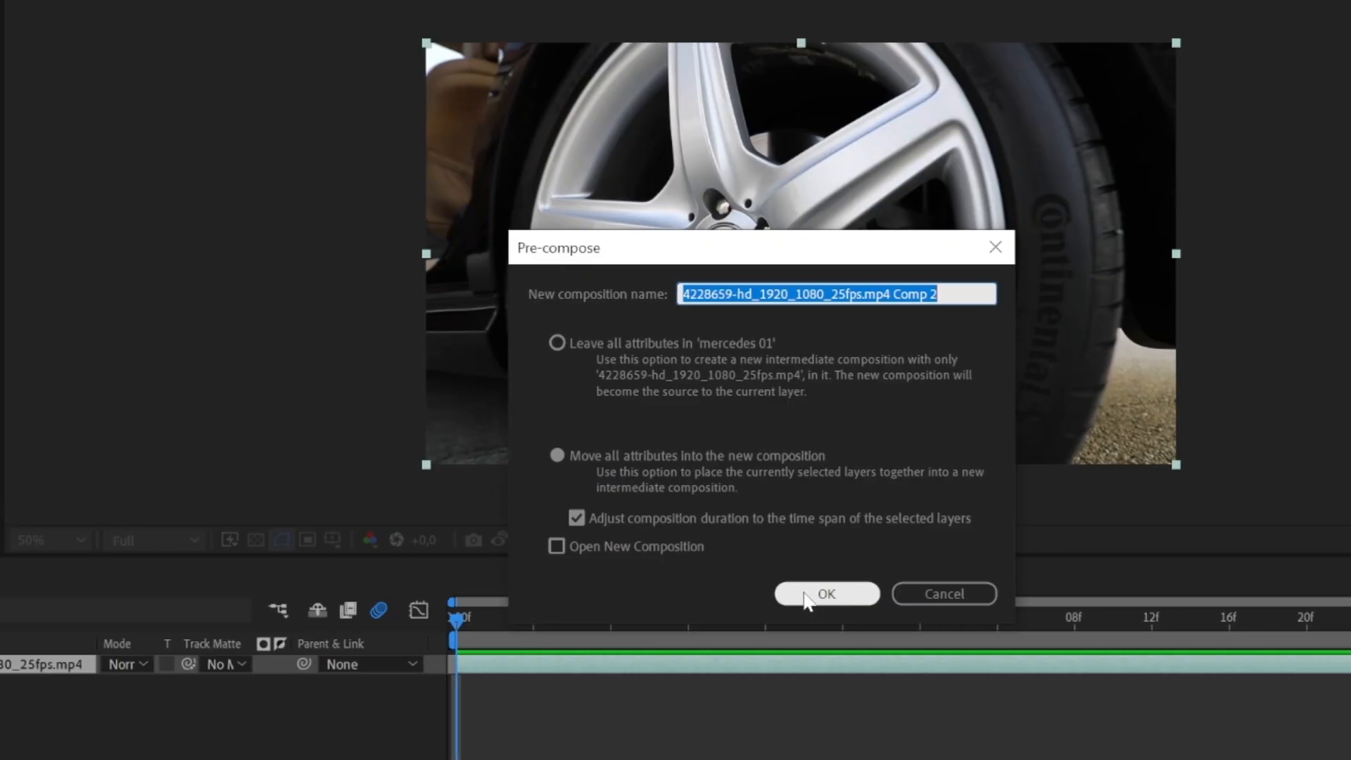
Step: Pre-compose the wheel footage layer as "logo 01", moving all attributes into the new composition
{"action": "key", "text": "BackSpace"}
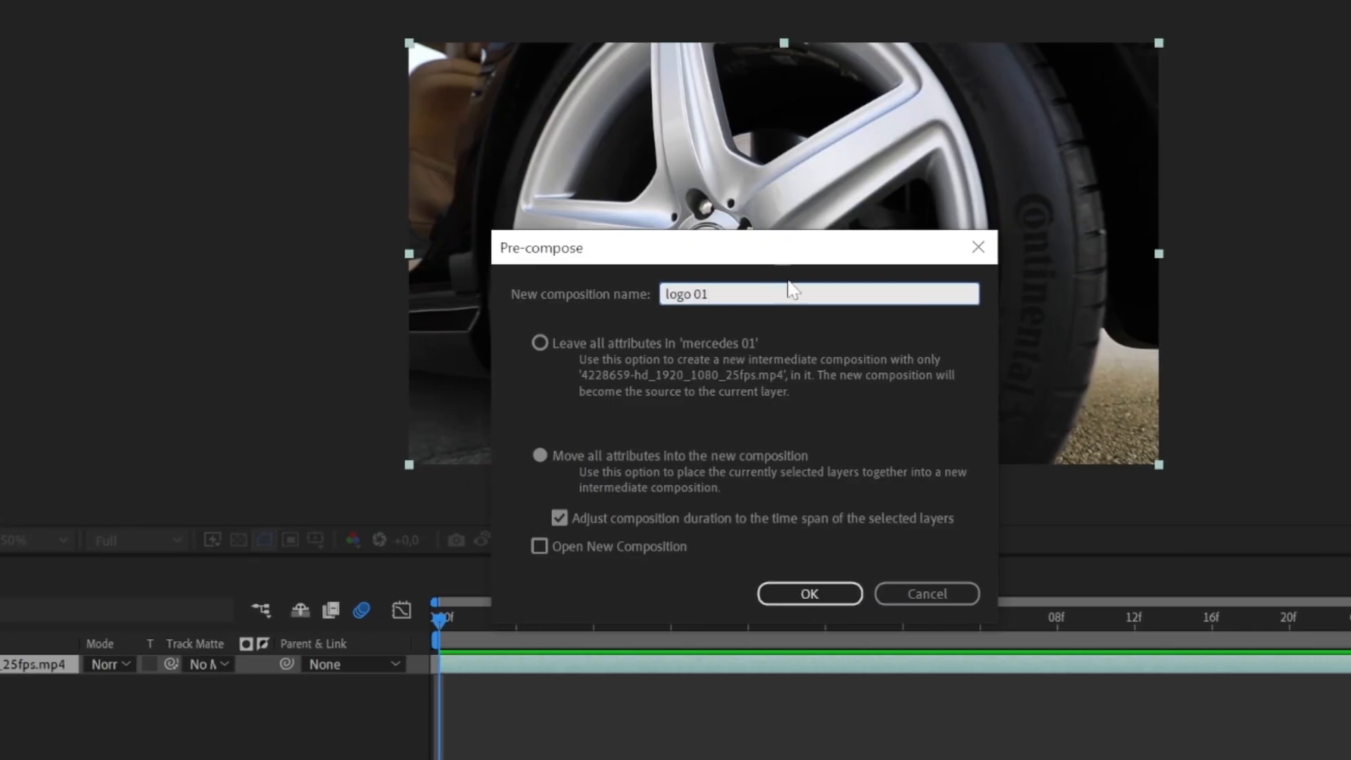
{"action": "left_click", "coordinate": [797, 584]}
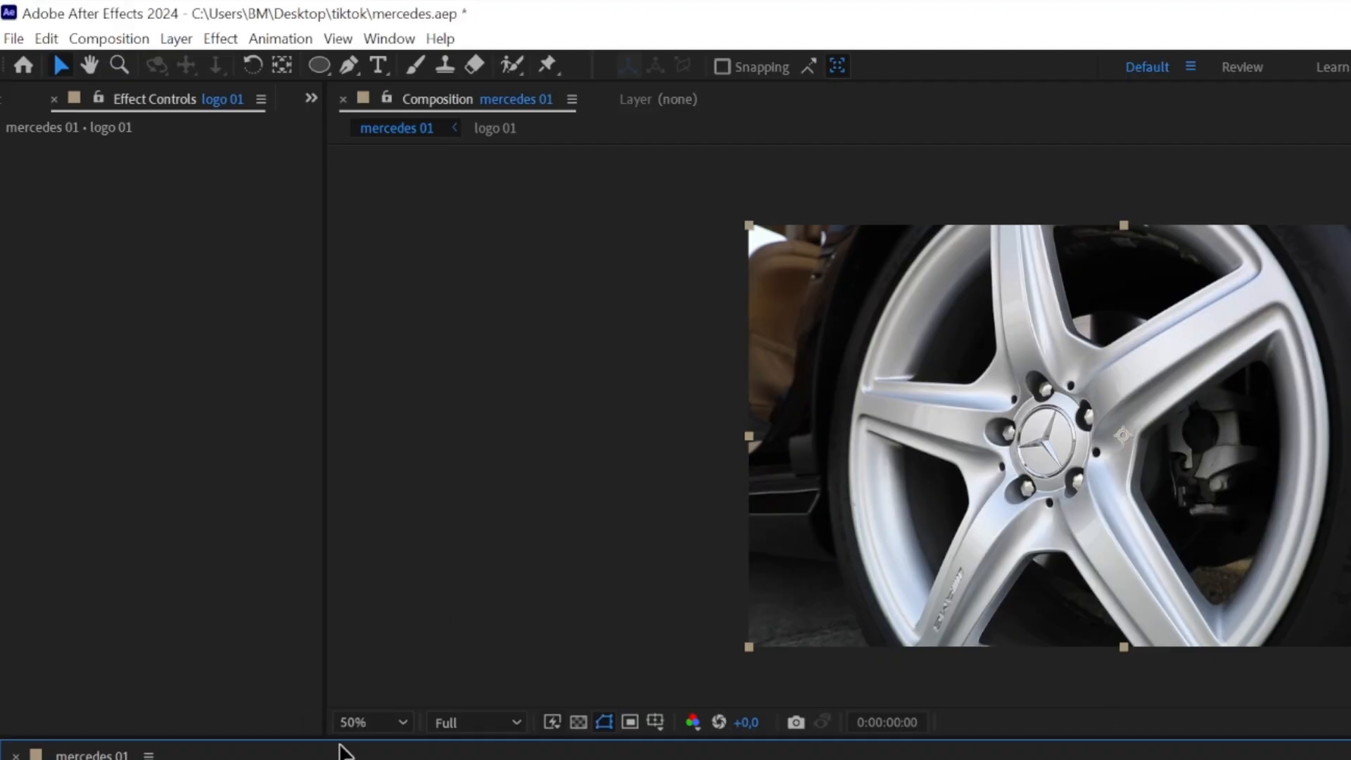
Step: Draw an elliptical mask around the Mercedes badge at the wheel's centre on the logo 01 layer
{"action": "left_click", "coordinate": [318, 66]}
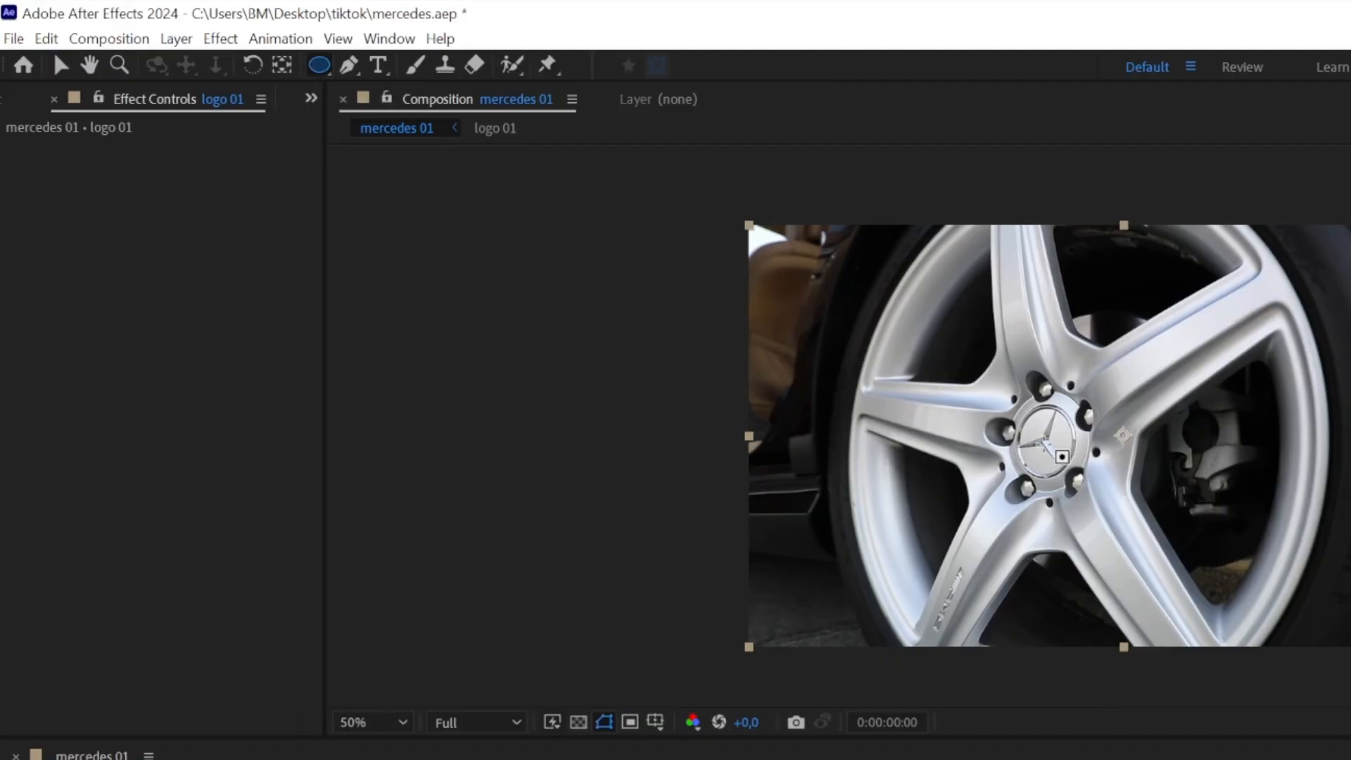
{"action": "scroll", "coordinate": [1046, 441], "scroll_direction": "up", "scroll_amount": 1}
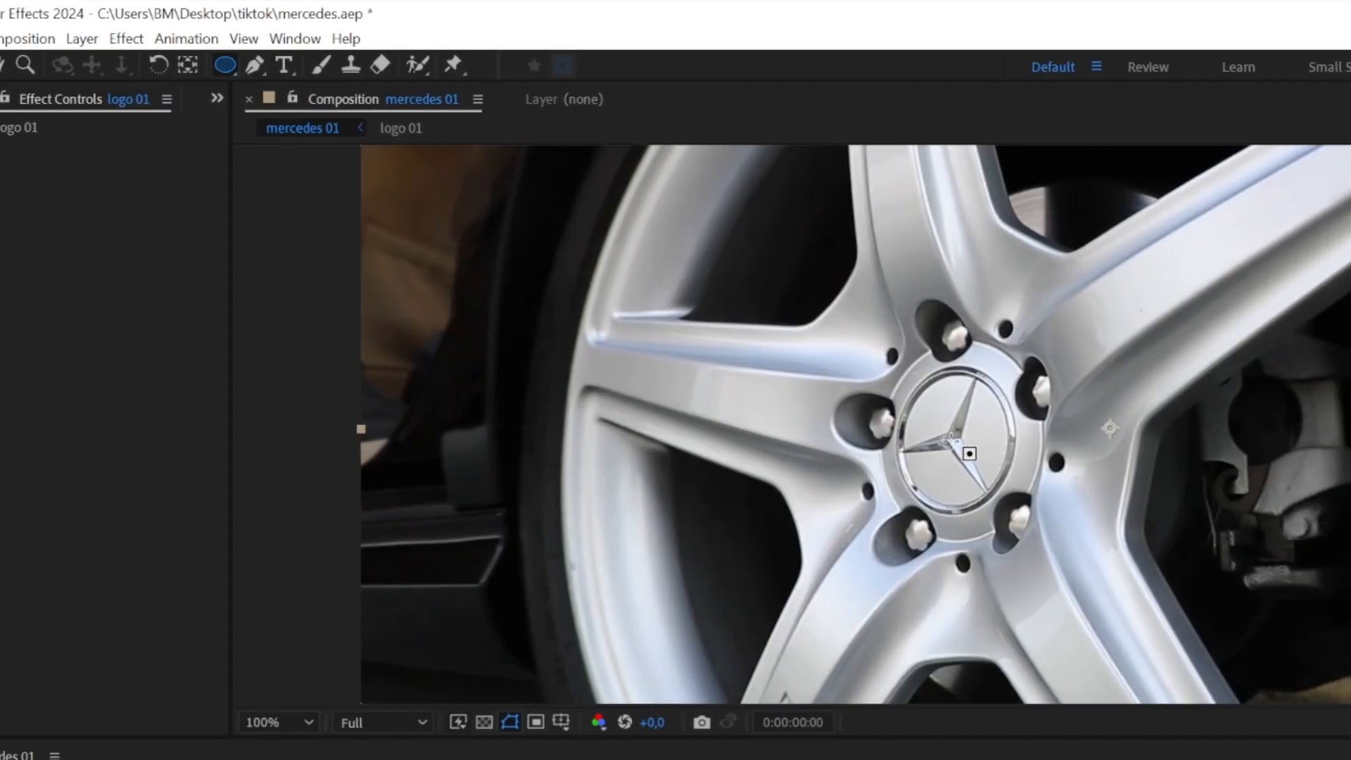
{"action": "left_click_drag", "start_coordinate": [951, 442], "coordinate": [961, 517]}
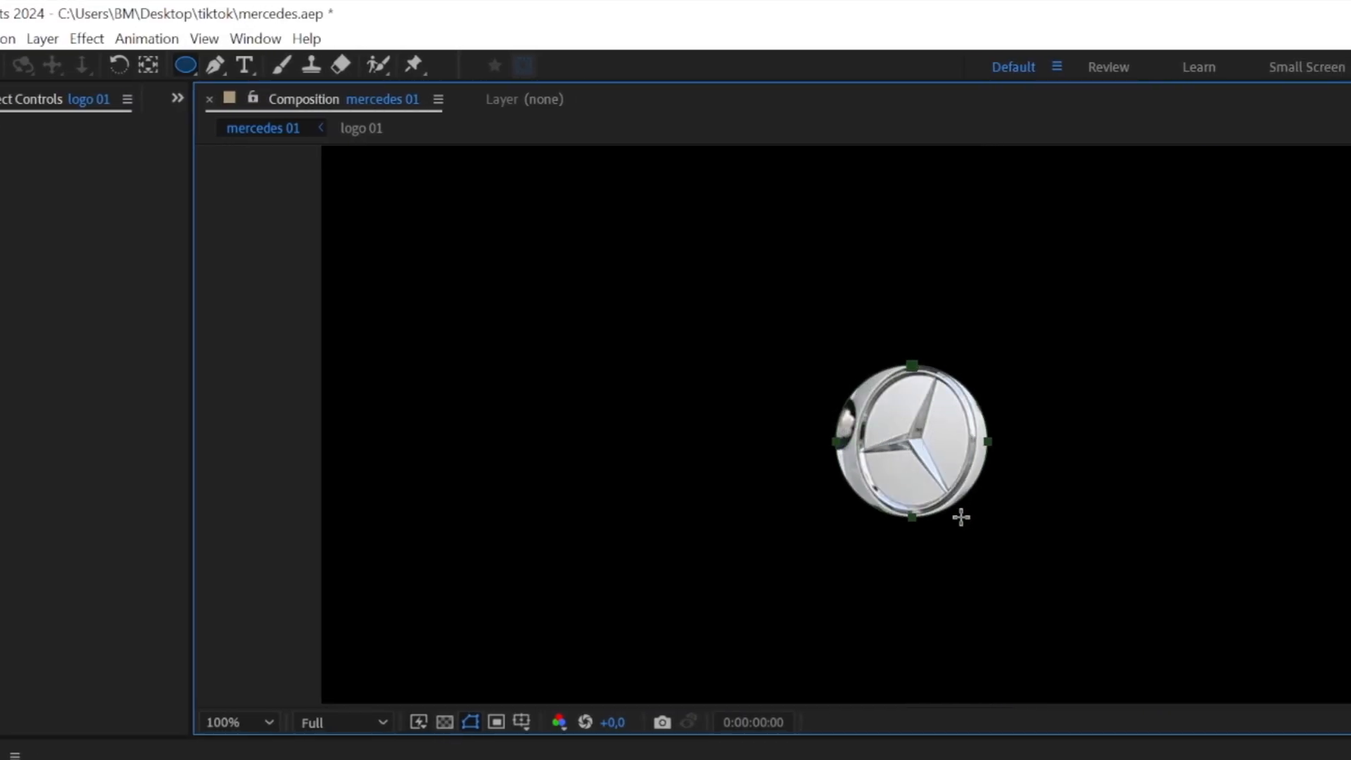
Step: Reshape the ellipse mask by moving its points and curve handles to fit the badge's oval outline
{"action": "scroll", "coordinate": [958, 451], "scroll_direction": "up", "scroll_amount": 1}
{"action": "key", "text": "v"}
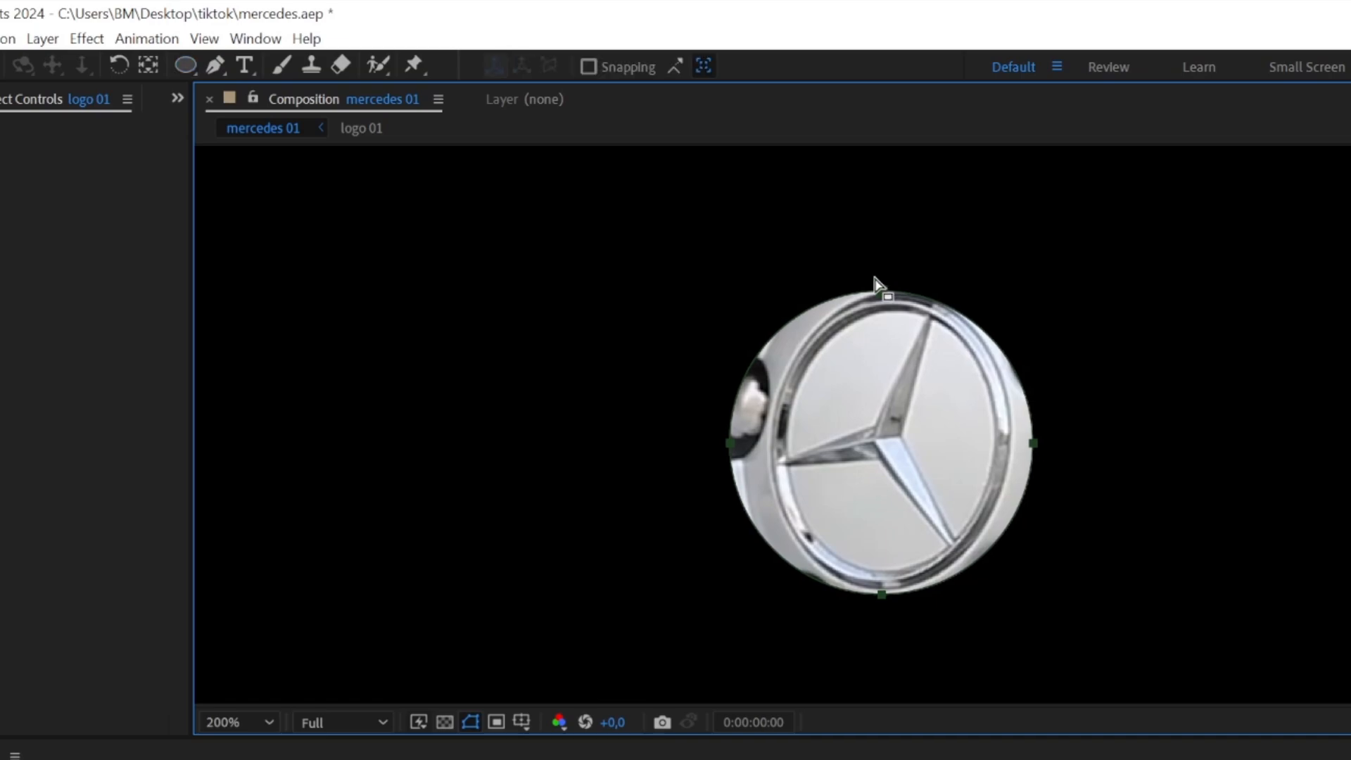
{"action": "left_click", "coordinate": [881, 290]}
{"action": "left_click_drag", "start_coordinate": [881, 291], "coordinate": [891, 293]}
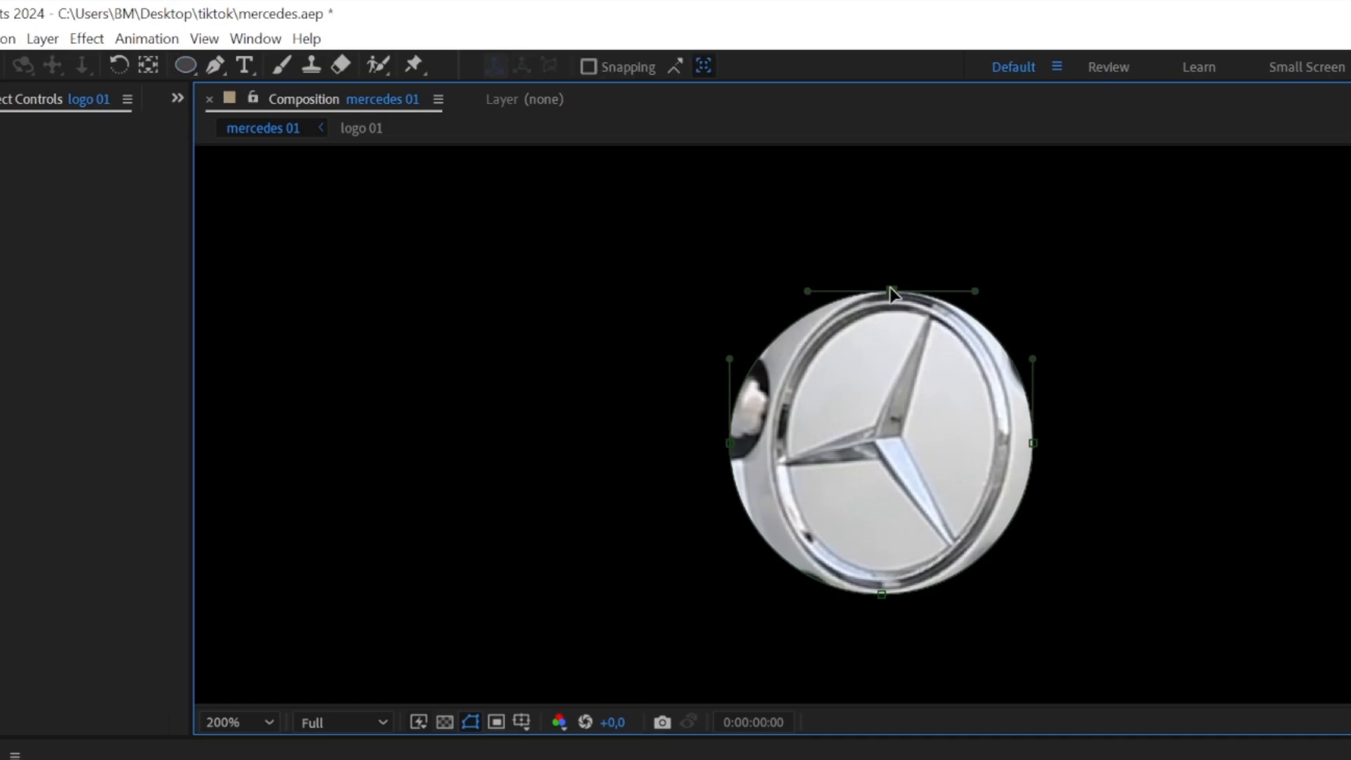
{"action": "left_click_drag", "start_coordinate": [1033, 443], "coordinate": [1015, 443]}
{"action": "left_click_drag", "start_coordinate": [729, 442], "coordinate": [768, 442]}
{"action": "left_click_drag", "start_coordinate": [807, 290], "coordinate": [818, 297]}
{"action": "left_click_drag", "start_coordinate": [768, 526], "coordinate": [768, 512]}
{"action": "left_click_drag", "start_coordinate": [797, 594], "coordinate": [798, 583]}
{"action": "left_click_drag", "start_coordinate": [898, 602], "coordinate": [940, 602]}
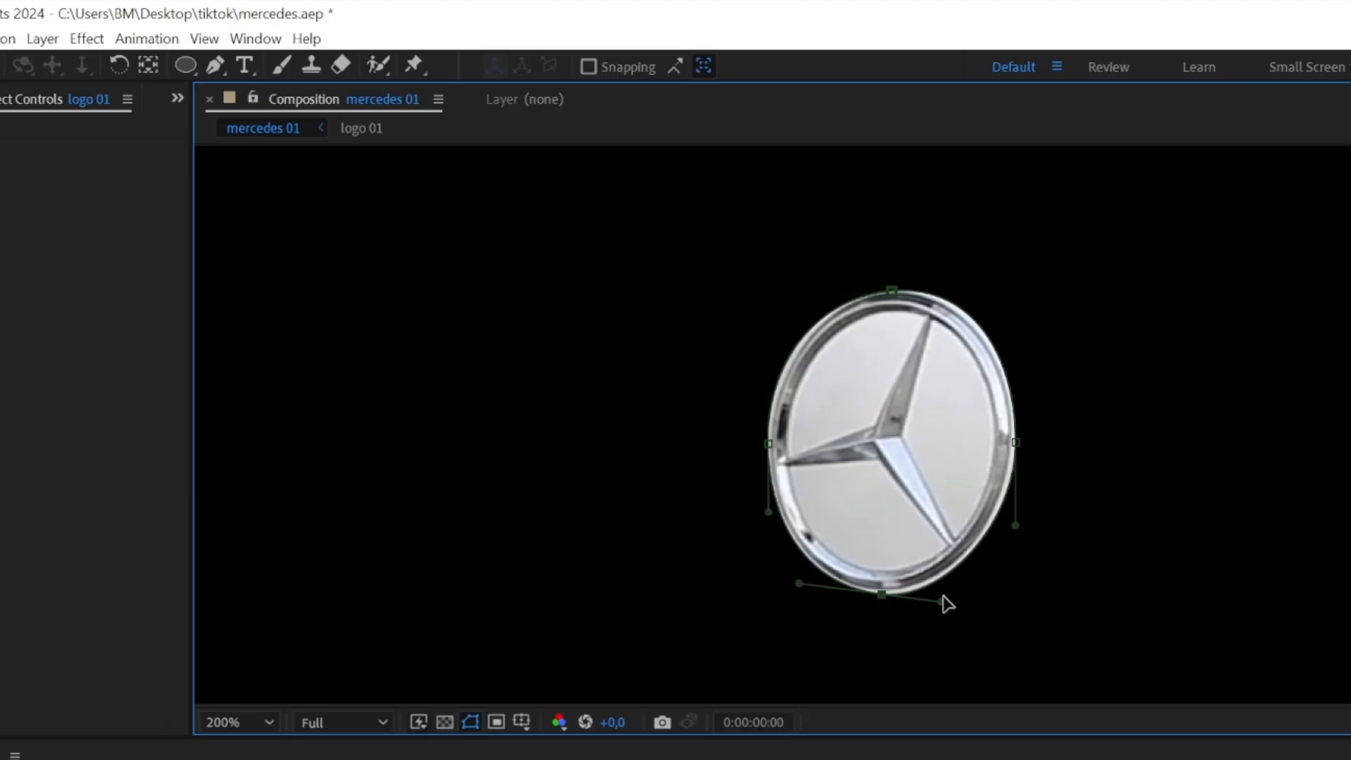
Step: Refine the curve handles of the mask's bottom point so the path follows the badge's lower rim
{"action": "scroll", "coordinate": [903, 616], "scroll_direction": "up", "scroll_amount": 3}
{"action": "left_click_drag", "start_coordinate": [1077, 589], "coordinate": [1091, 564]}
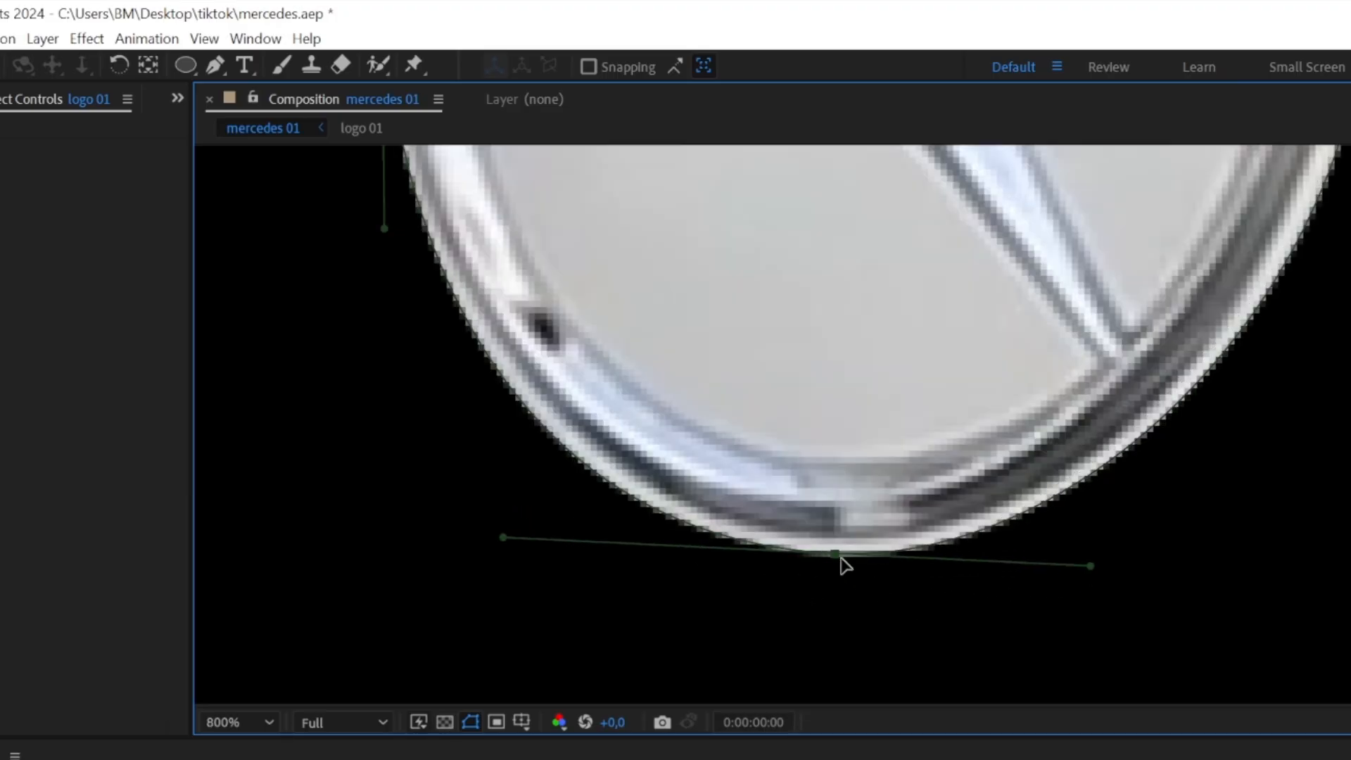
{"action": "left_click_drag", "start_coordinate": [507, 534], "coordinate": [527, 524]}
{"action": "scroll", "coordinate": [857, 261], "scroll_direction": "down", "scroll_amount": 1}
Step: Fine-tune the mask's side and top points and handles to match the badge's chrome rim
{"action": "left_click_drag", "start_coordinate": [856, 263], "coordinate": [803, 479]}
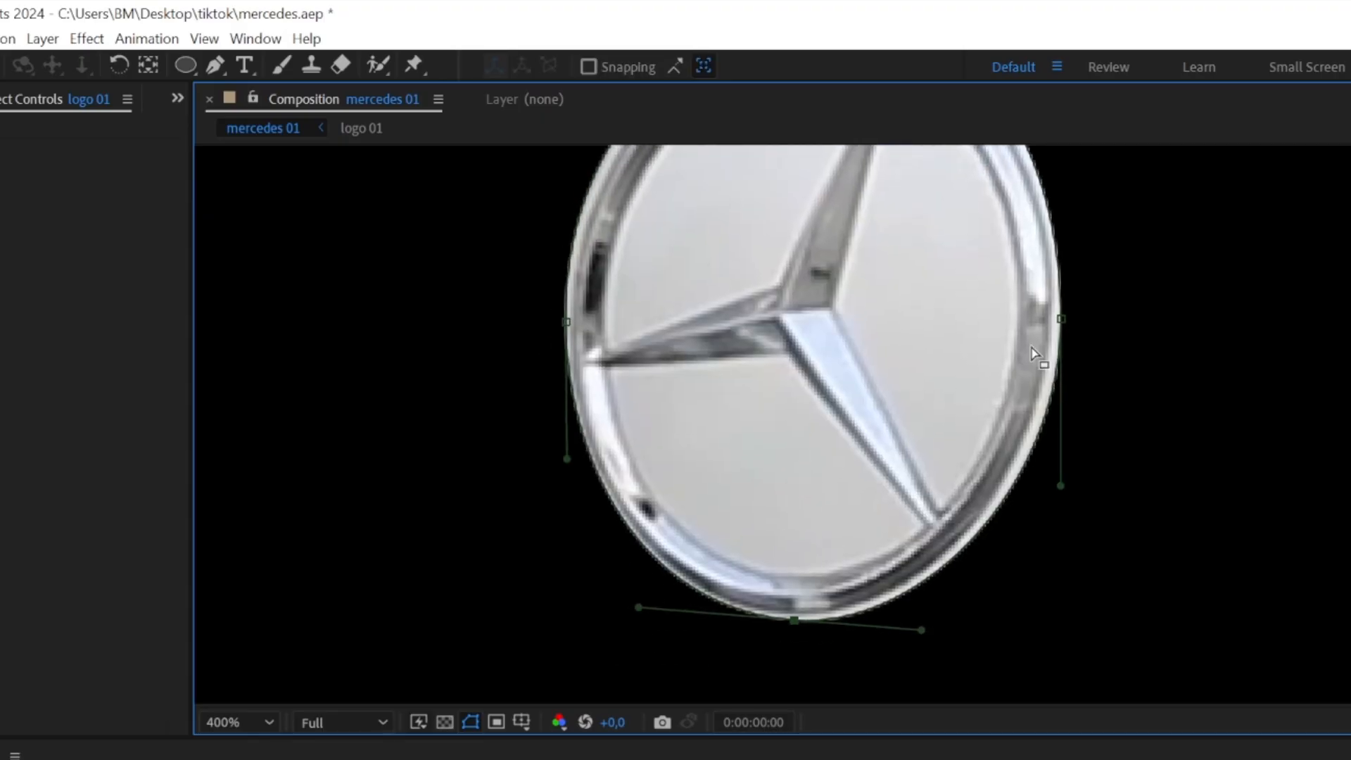
{"action": "left_click", "coordinate": [1060, 320]}
{"action": "mouse_move", "coordinate": [1060, 484]}
{"action": "left_mouse_down"}
{"action": "mouse_move", "coordinate": [1060, 462]}
{"action": "mouse_move", "coordinate": [1062, 478]}
{"action": "left_mouse_up"}
{"action": "left_click_drag", "start_coordinate": [1061, 318], "coordinate": [1025, 455]}
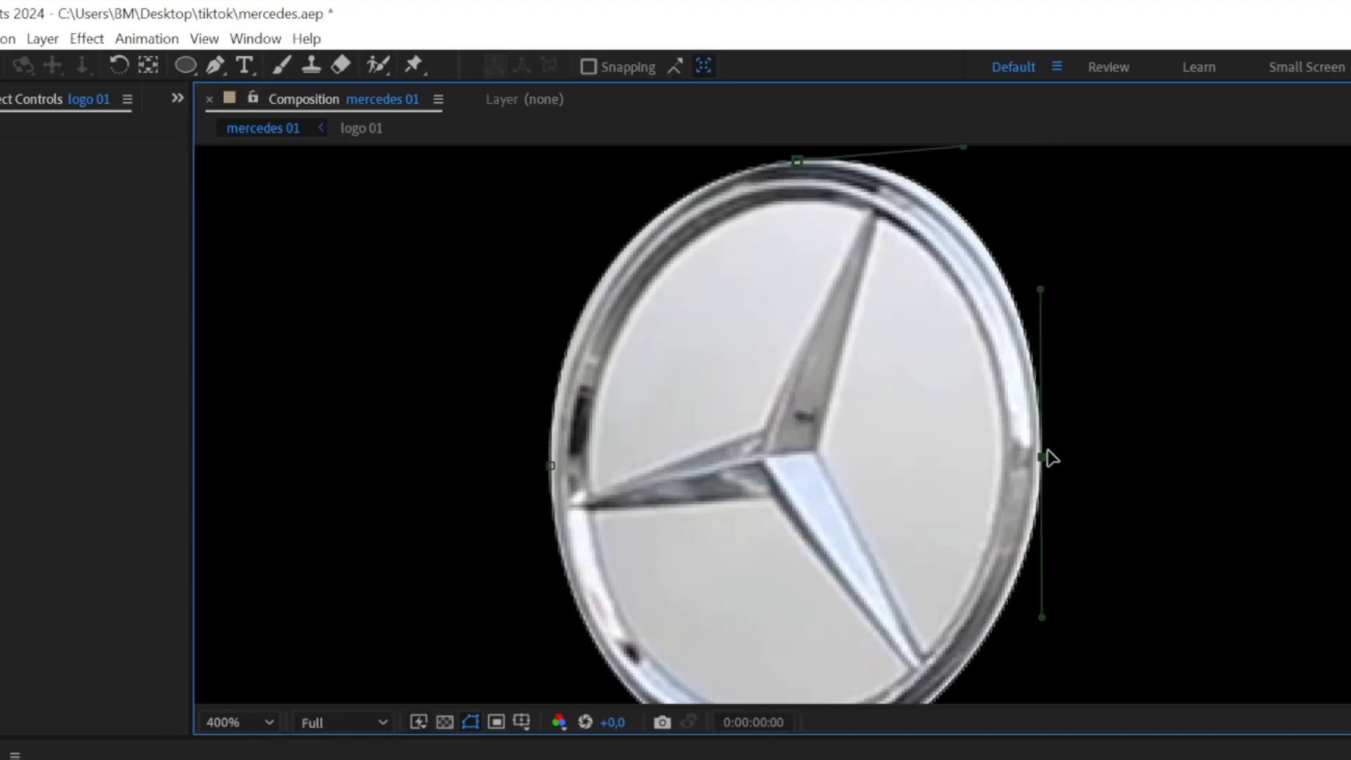
{"action": "left_click", "coordinate": [798, 161]}
{"action": "left_click_drag", "start_coordinate": [548, 298], "coordinate": [555, 302]}
{"action": "left_click_drag", "start_coordinate": [819, 173], "coordinate": [781, 292]}
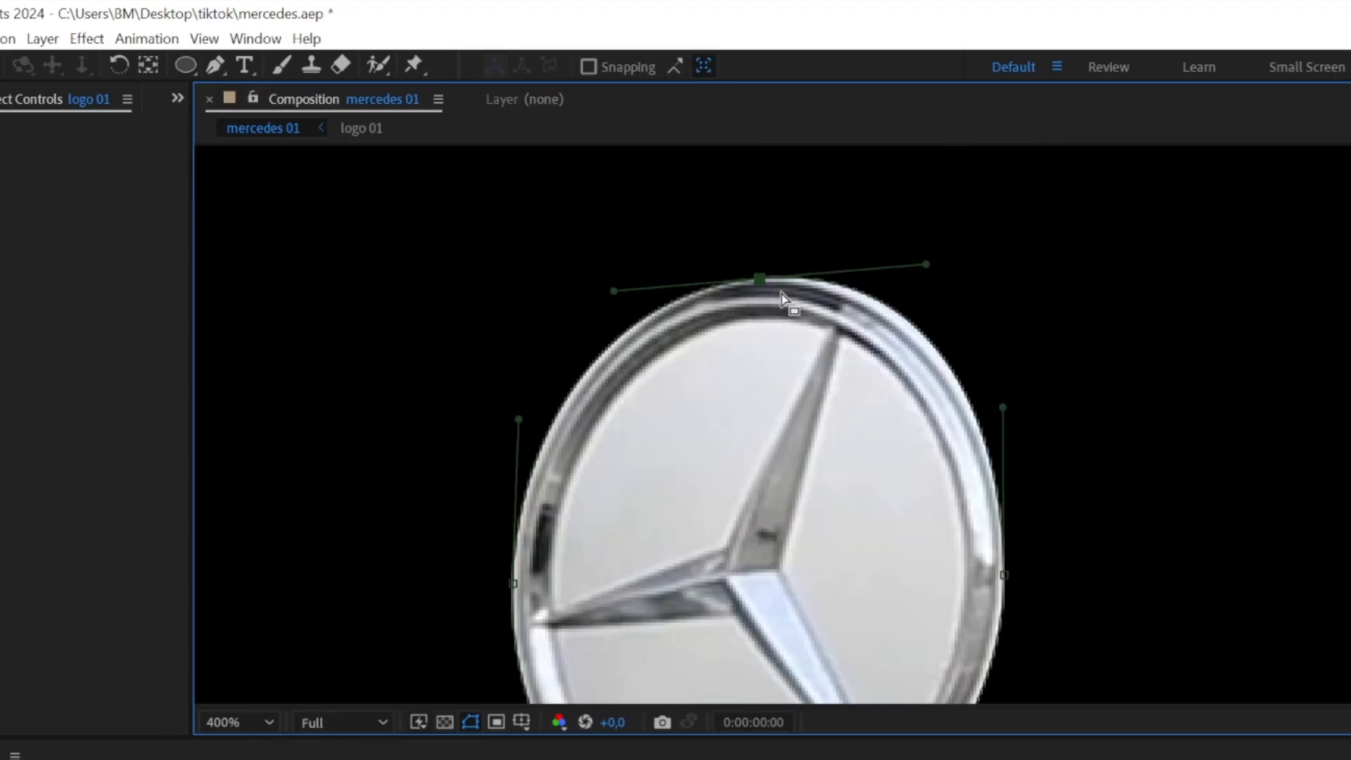
{"action": "left_click_drag", "start_coordinate": [925, 265], "coordinate": [913, 268]}
{"action": "scroll", "coordinate": [901, 401], "scroll_direction": "down", "scroll_amount": 2}
Step: Centre the logo 01 layer's anchor point on the masked badge
{"action": "left_click", "coordinate": [146, 666]}
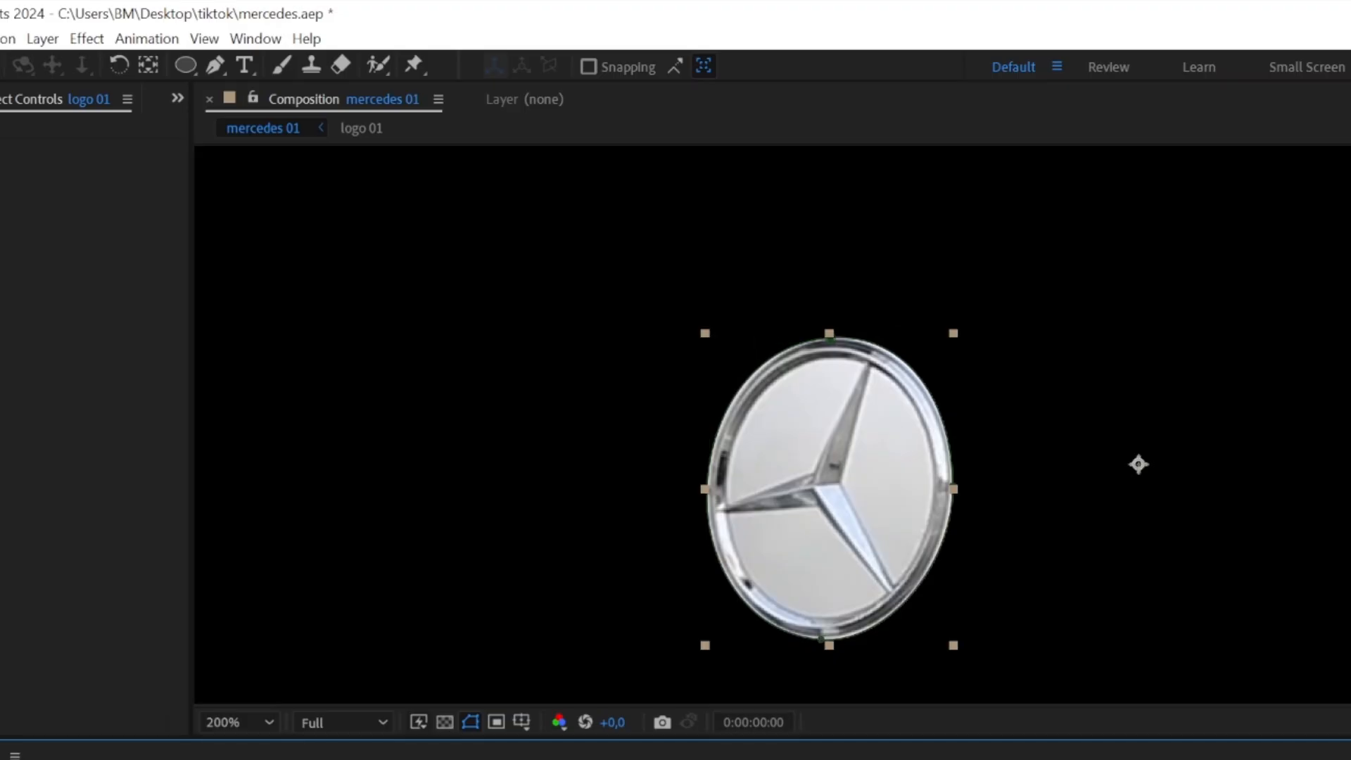
{"action": "double_click", "coordinate": [148, 65], "text": "ctrl"}
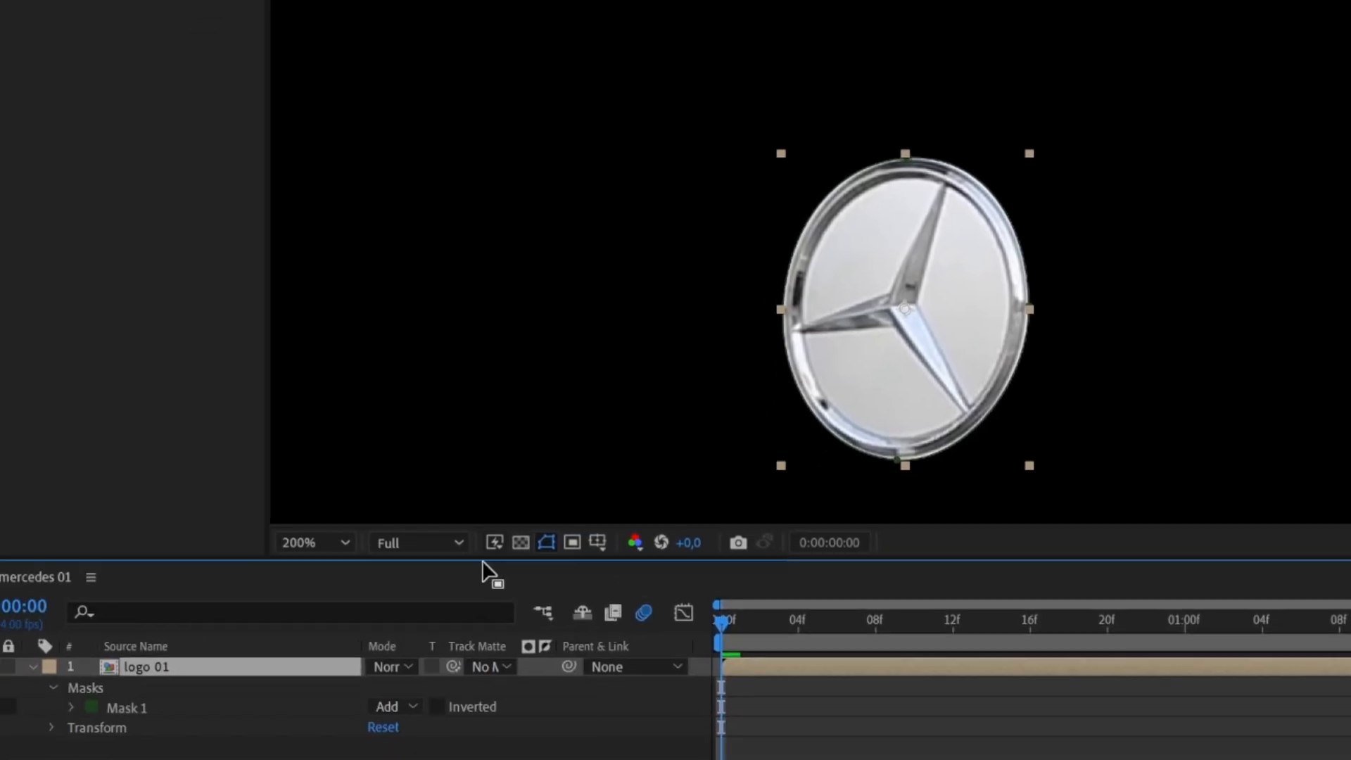
Step: Start mask tracking for Mask 1 of the logo 01 layer and bring up the Tracker controls
{"action": "left_click", "coordinate": [128, 701]}
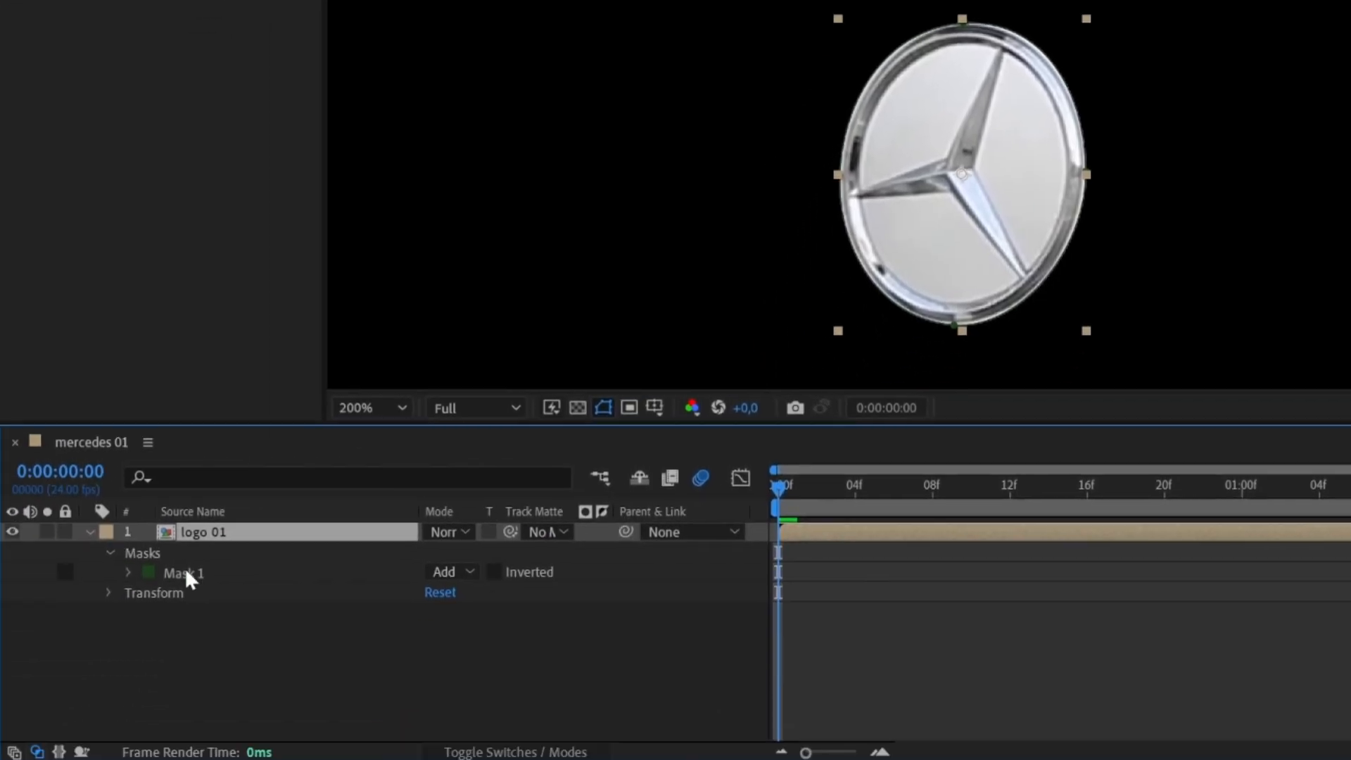
{"action": "right_click", "coordinate": [135, 704]}
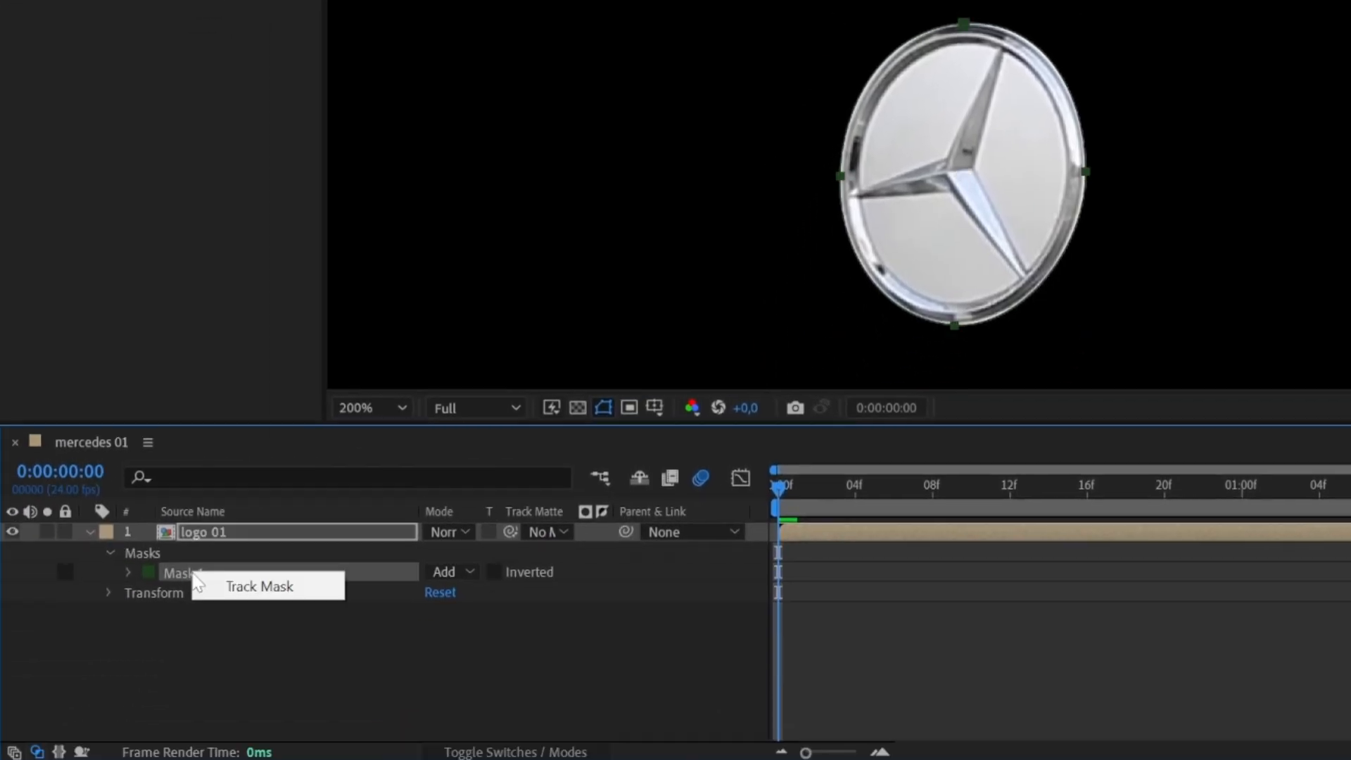
{"action": "left_click", "coordinate": [239, 588]}
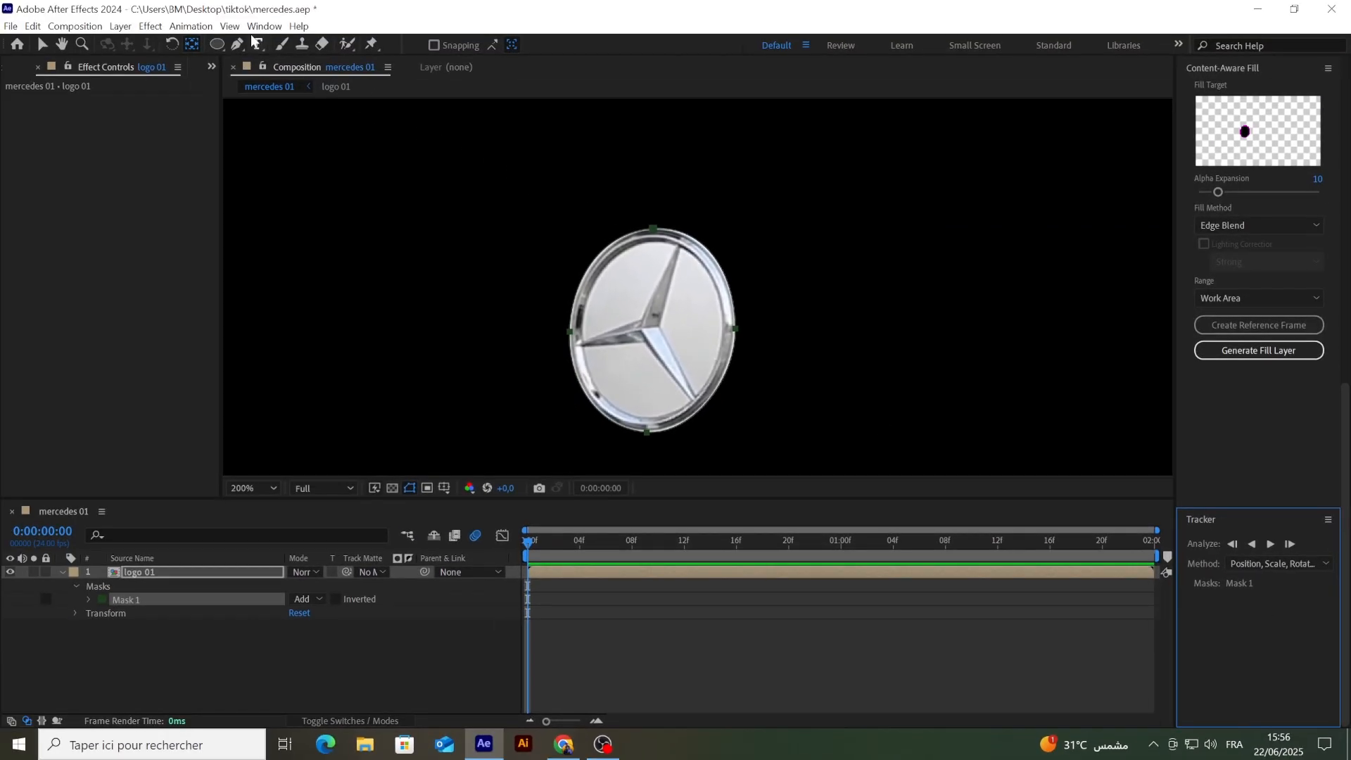
{"action": "left_click", "coordinate": [257, 29]}
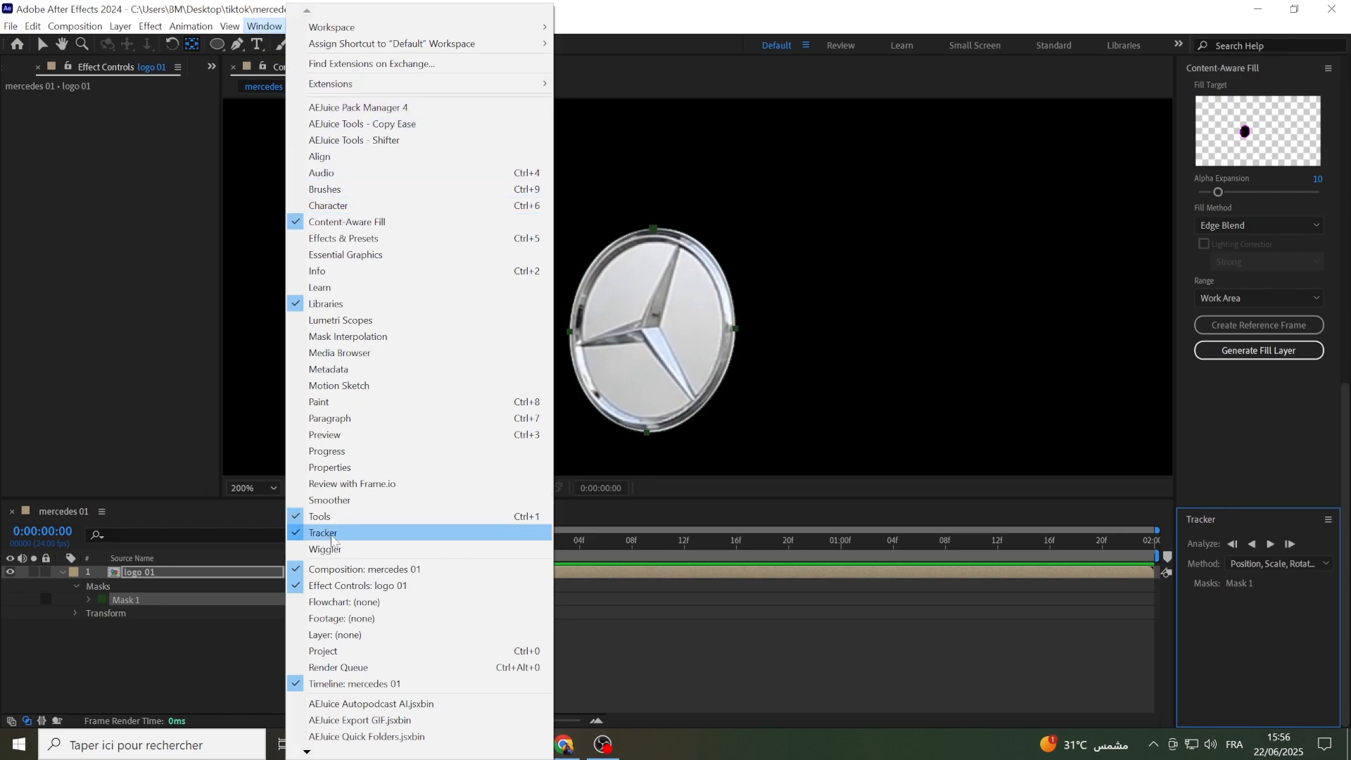
{"action": "left_click", "coordinate": [331, 536]}
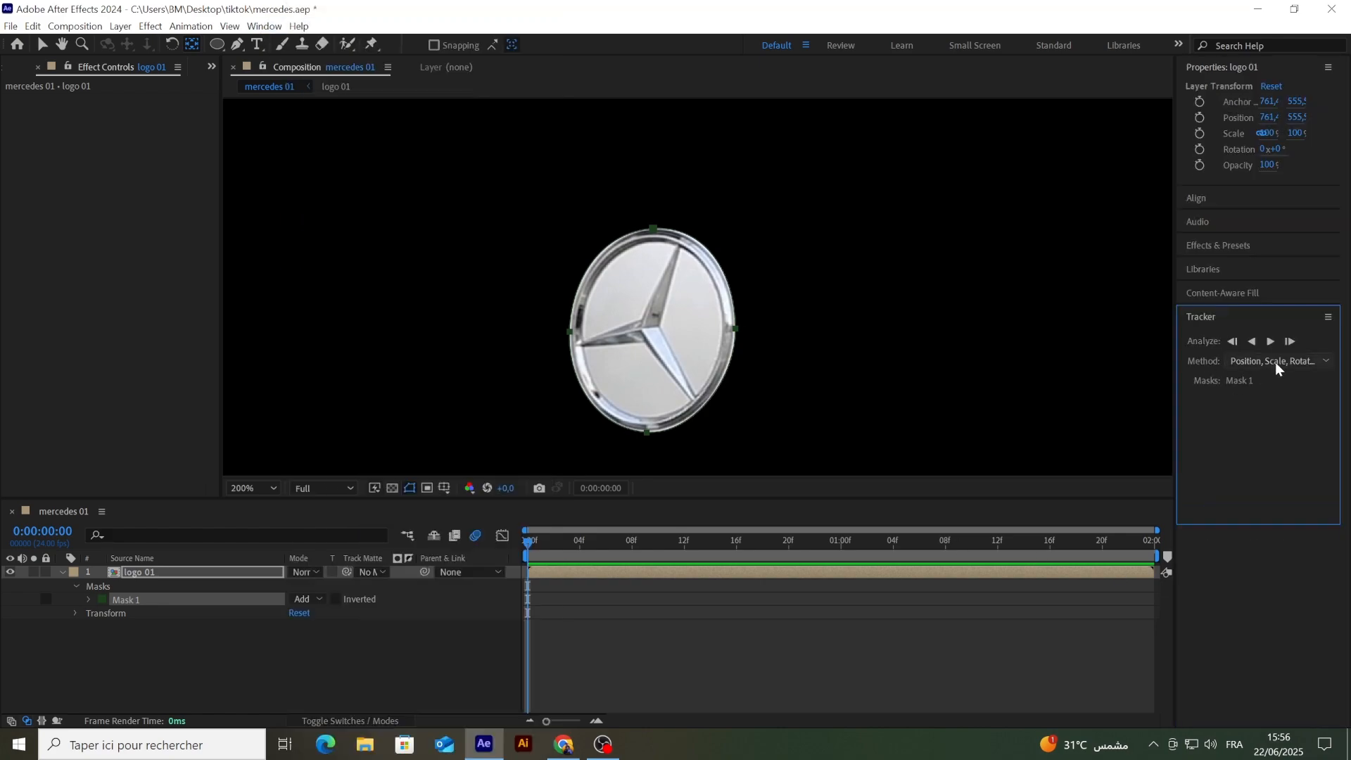
Step: Track Mask 1 forward through the clip using the Position, Scale, Rotation & Skew method
{"action": "left_click", "coordinate": [1278, 363]}
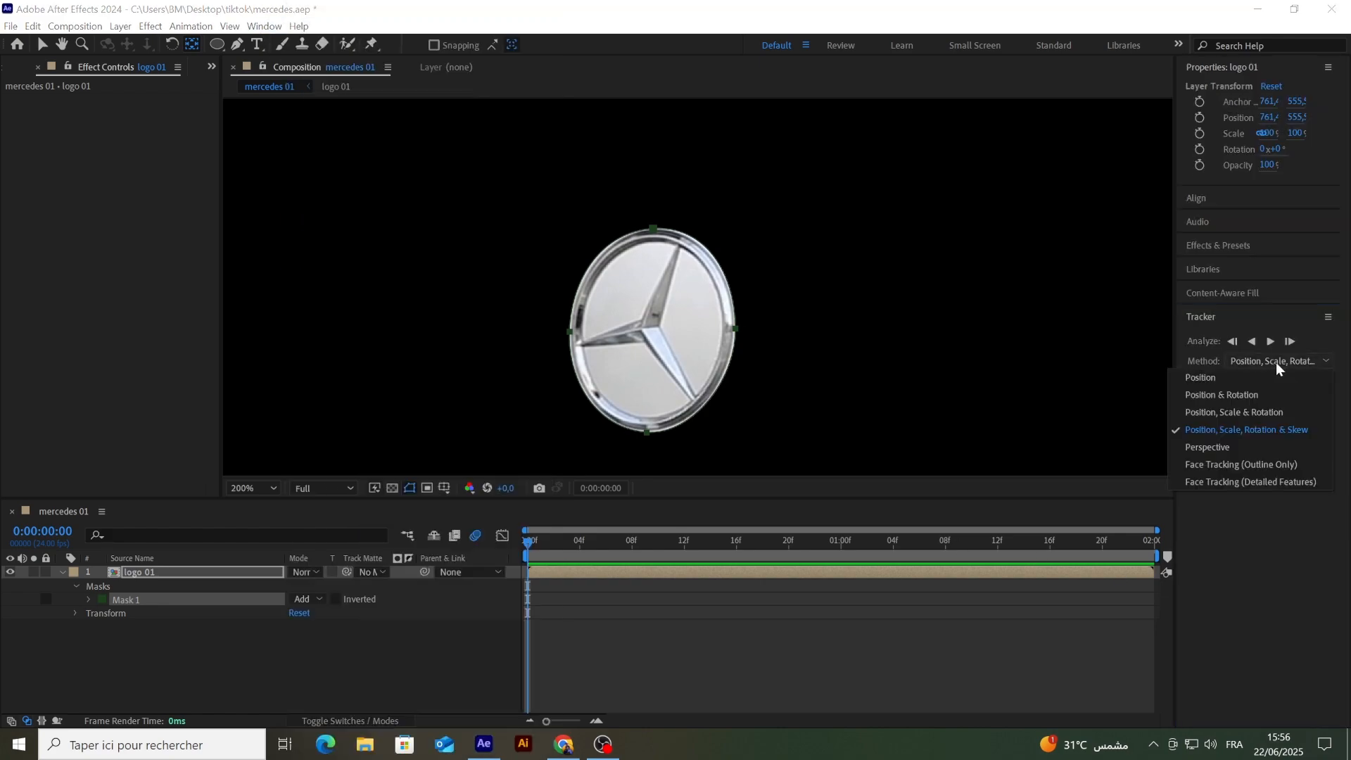
{"action": "left_click", "coordinate": [1249, 428]}
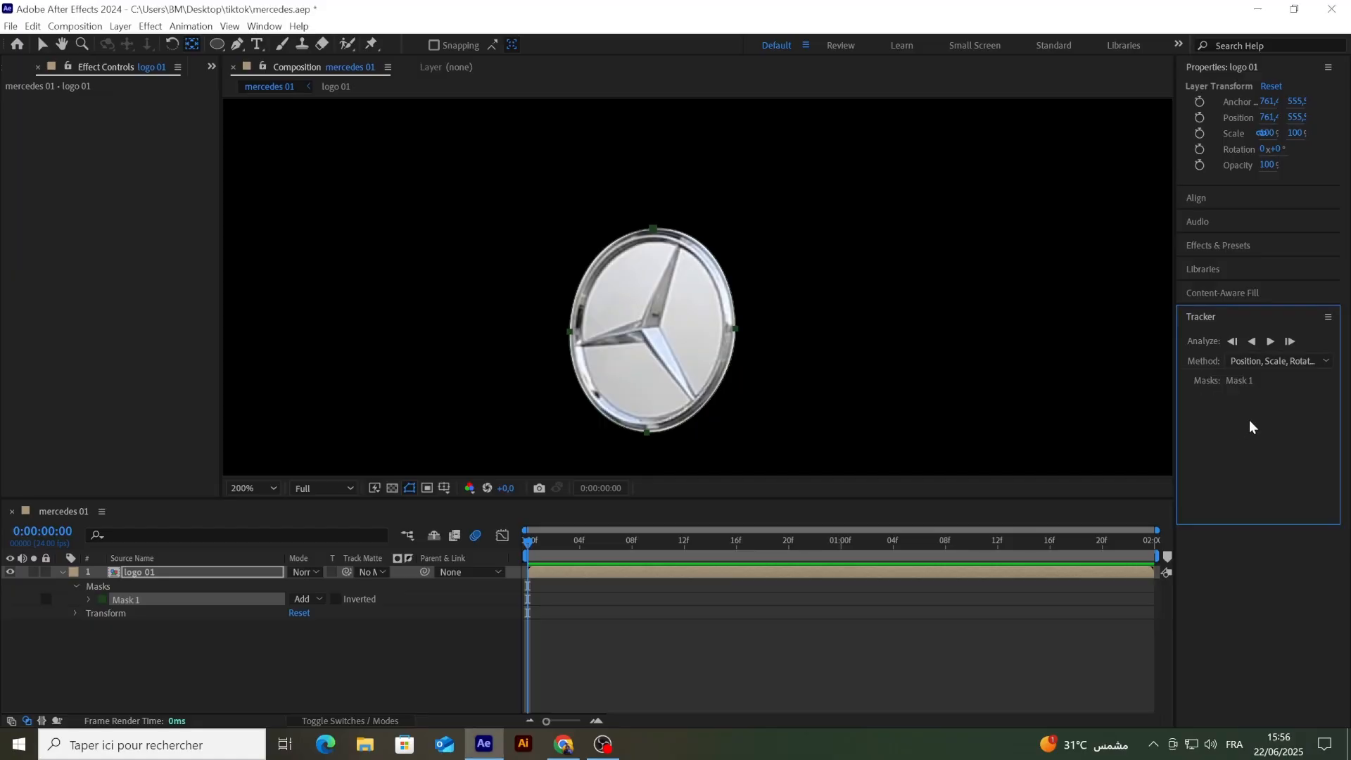
{"action": "left_click", "coordinate": [1270, 342]}
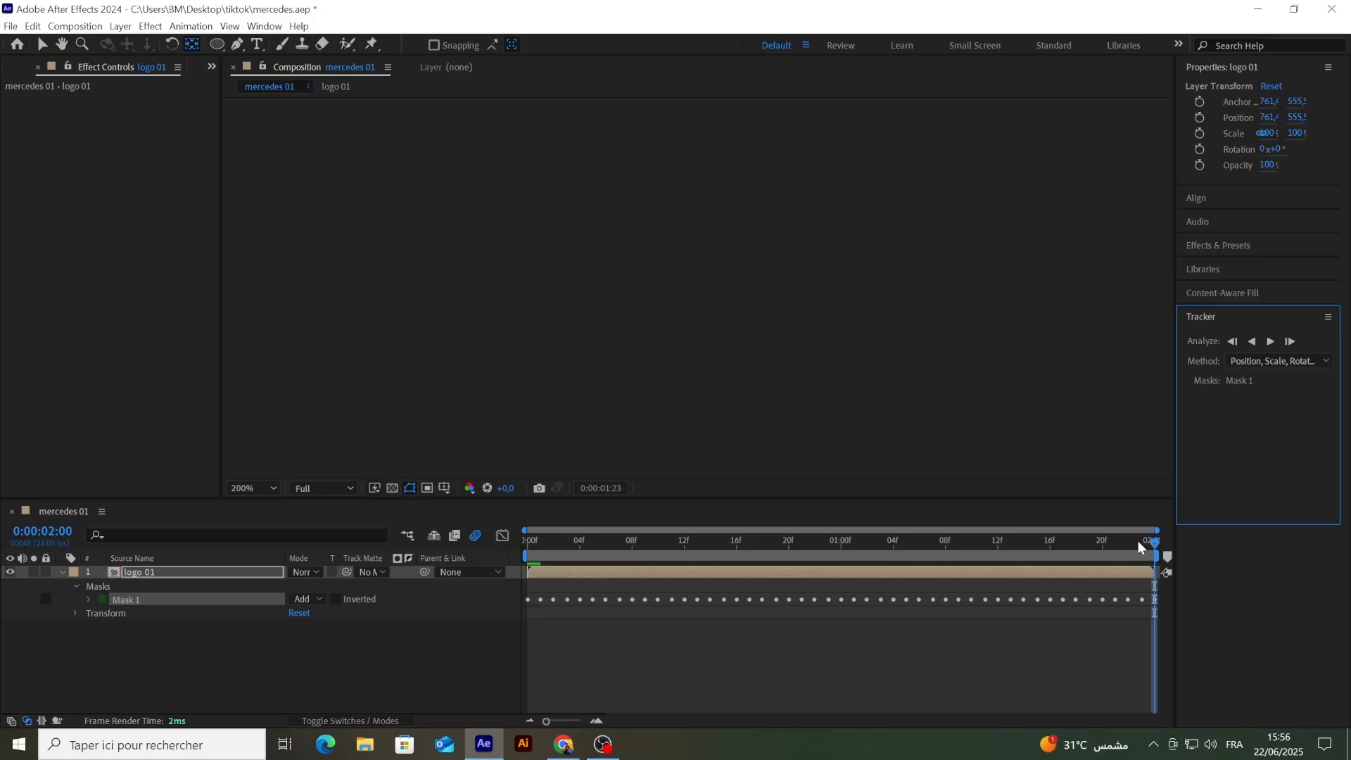
Step: Correct the tracked mask's right-hand point against the badge rim at 0:00:00:06 and 0:00:00:07
{"action": "left_click_drag", "start_coordinate": [1137, 540], "coordinate": [606, 553]}
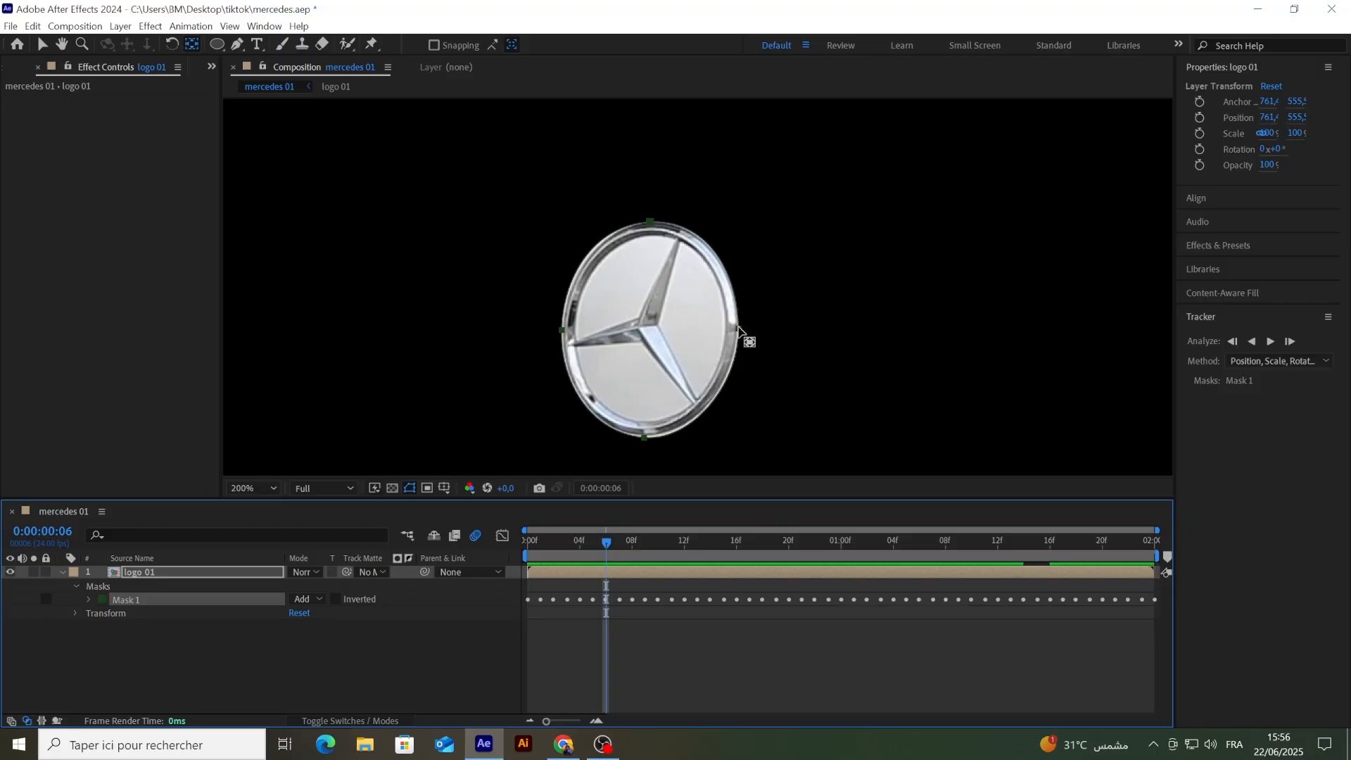
{"action": "key", "text": "v"}
{"action": "left_click", "coordinate": [737, 333]}
{"action": "left_click_drag", "start_coordinate": [740, 328], "coordinate": [738, 328]}
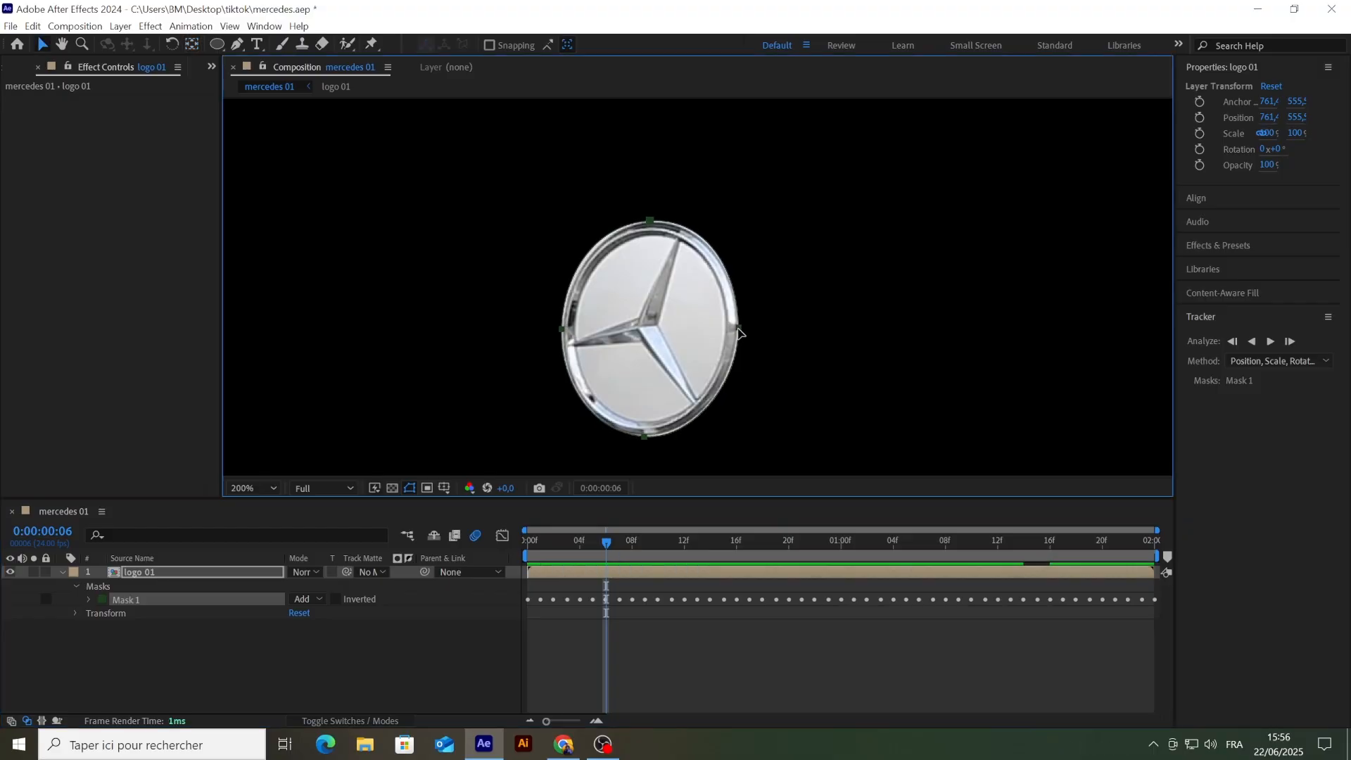
{"action": "left_click", "coordinate": [739, 330]}
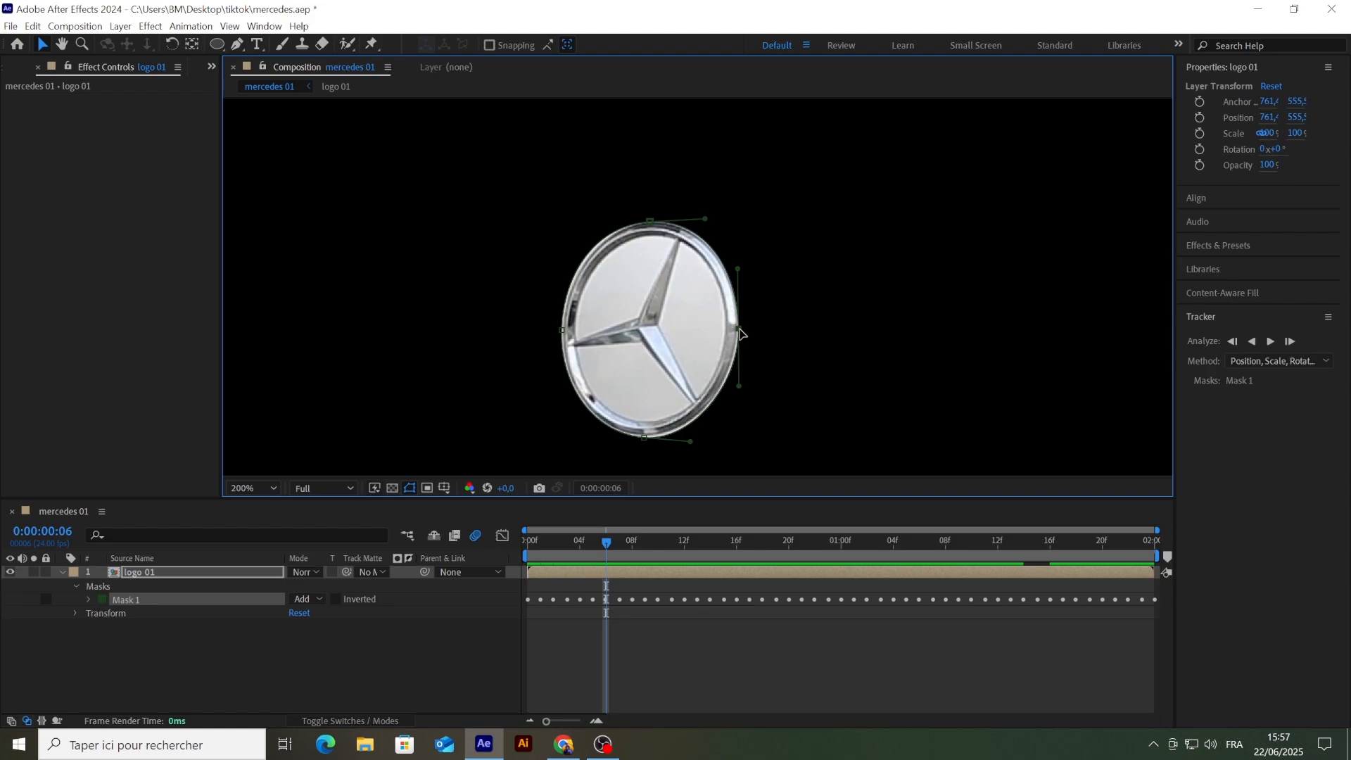
{"action": "left_click_drag", "start_coordinate": [739, 328], "coordinate": [739, 328]}
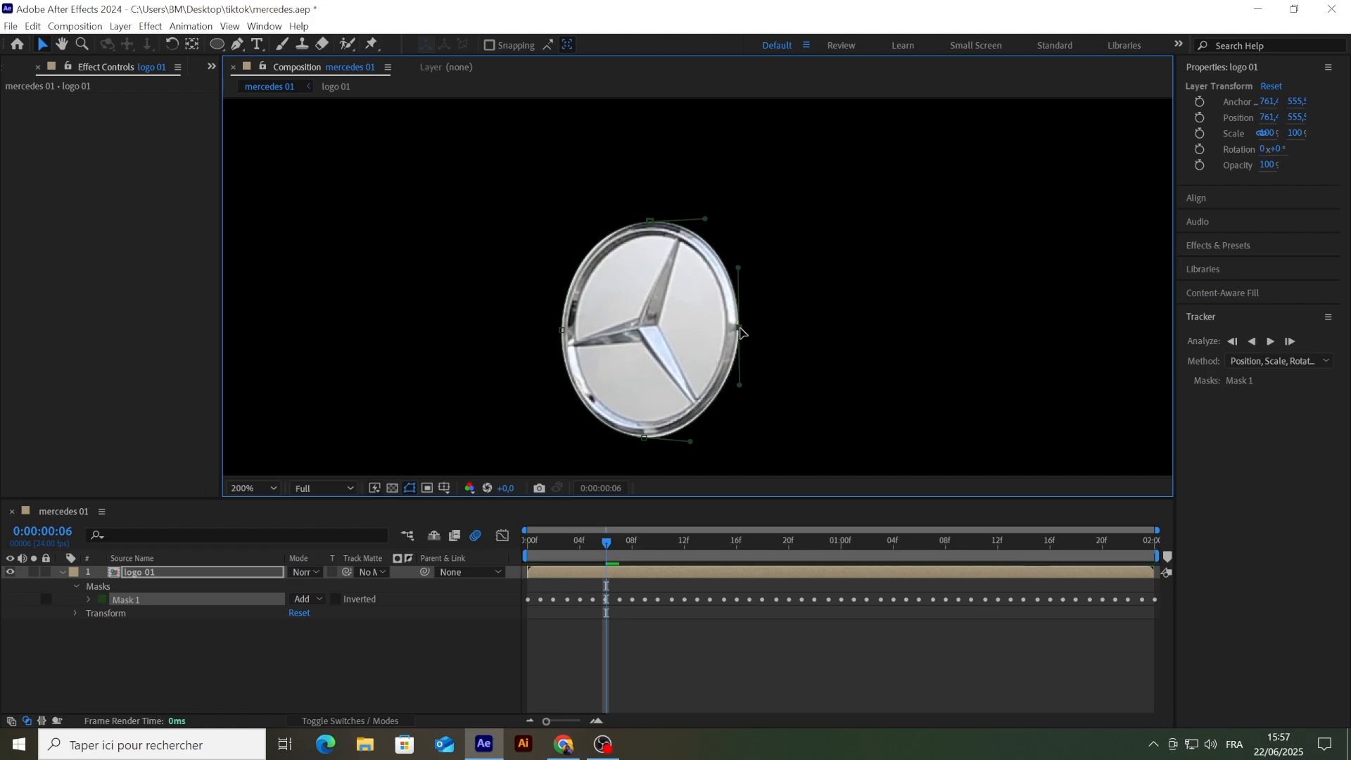
{"action": "key", "text": "Page_Down"}
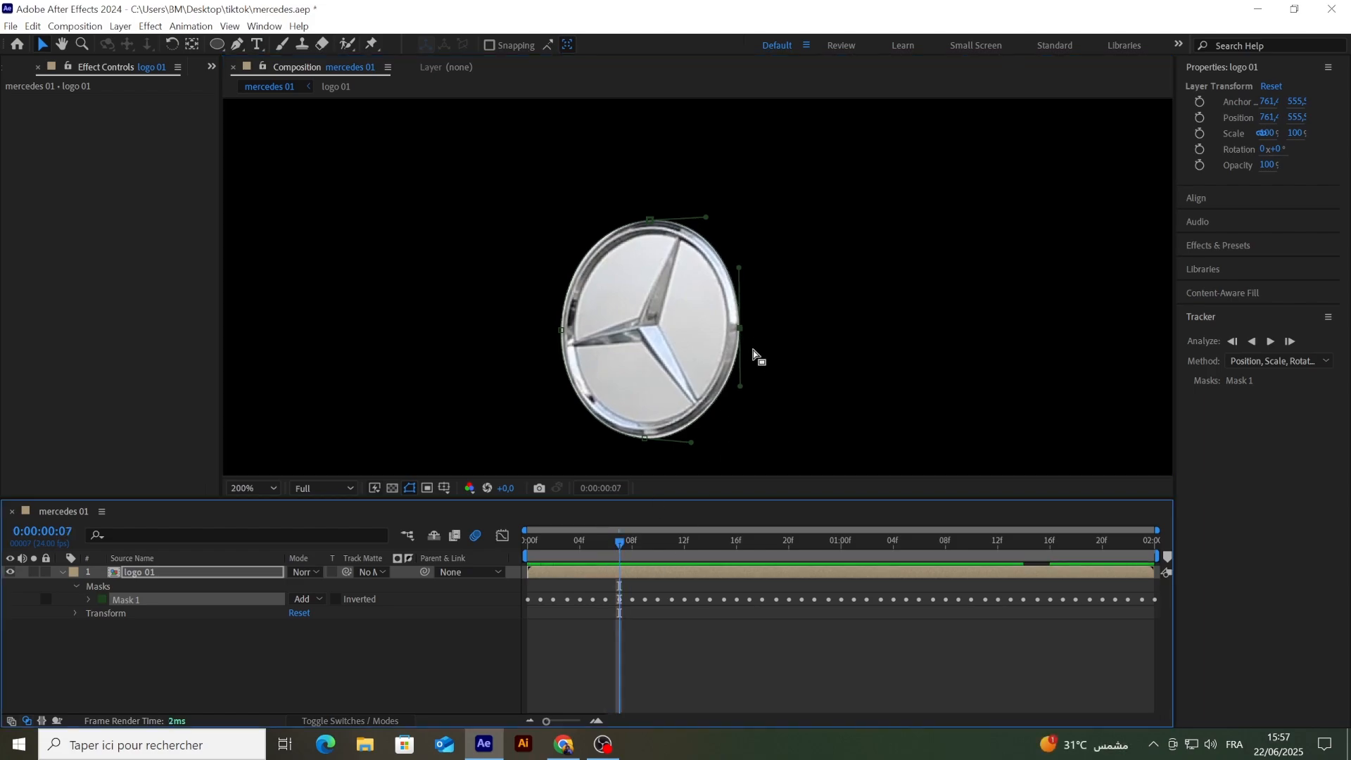
{"action": "left_click_drag", "start_coordinate": [743, 330], "coordinate": [744, 332]}
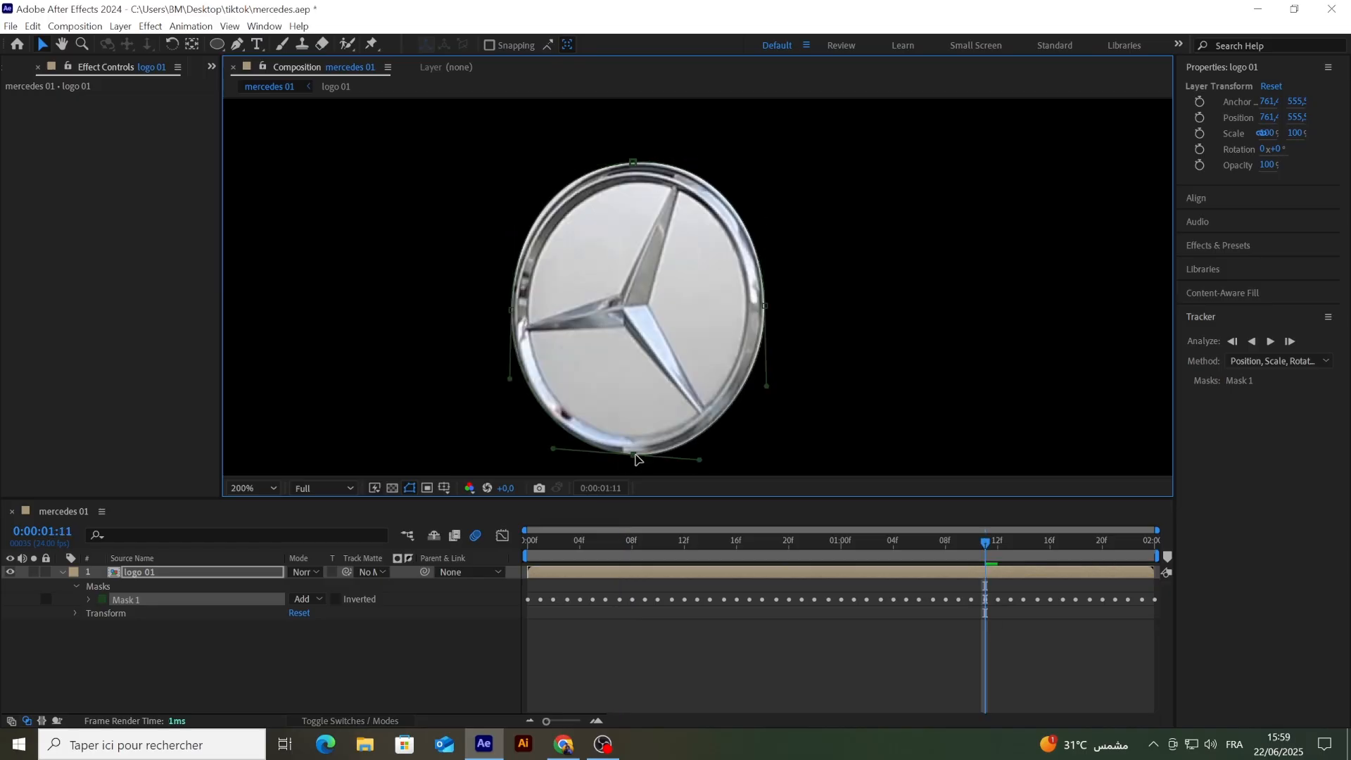
Step: Advance frame by frame from 0:00:01:11 to 0:00:01:21, refitting the mask to the badge along the way
{"action": "key", "text": "Page_Down"}
{"action": "key", "text": "Page_Down"}
{"action": "key", "text": "Page_Down"}
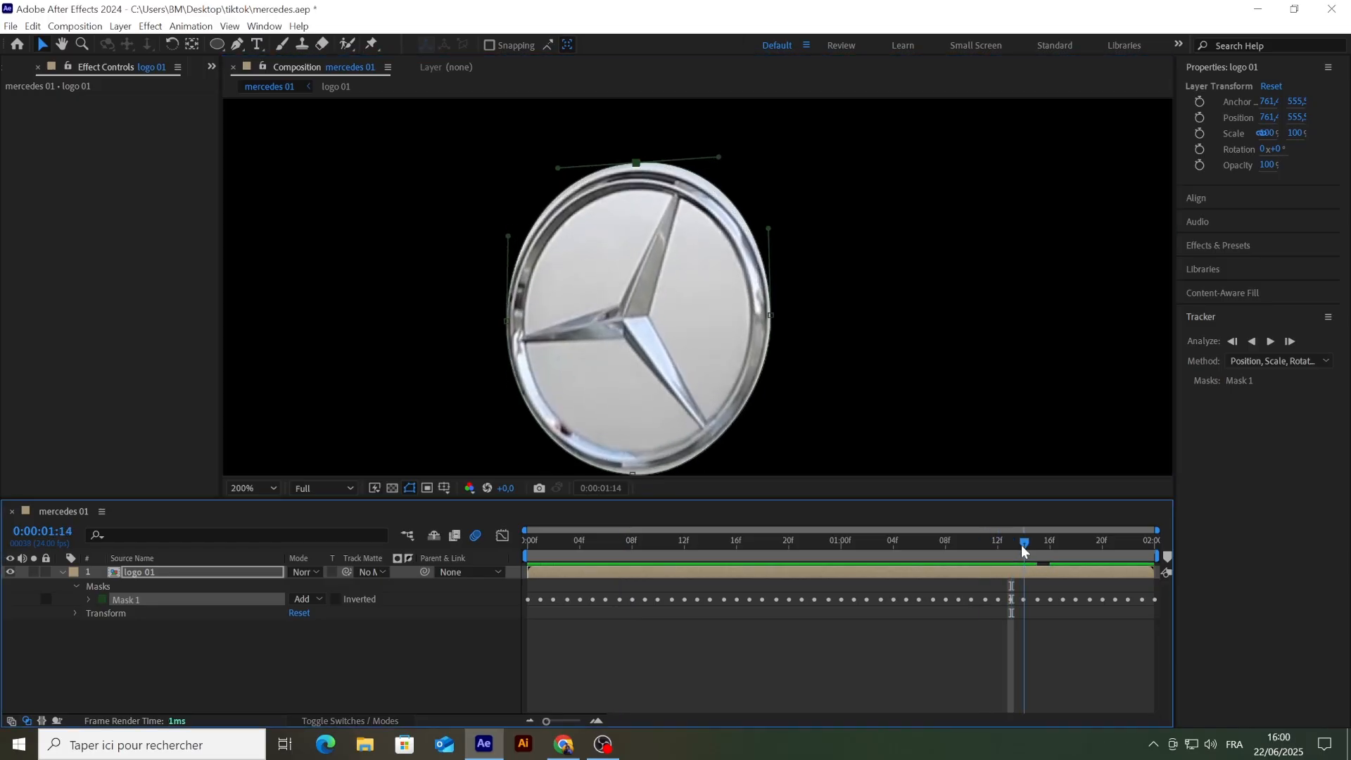
{"action": "key", "text": "Page_Down"}
{"action": "key", "text": "Page_Down"}
{"action": "key", "text": "Page_Down"}
{"action": "key", "text": "Page_Down"}
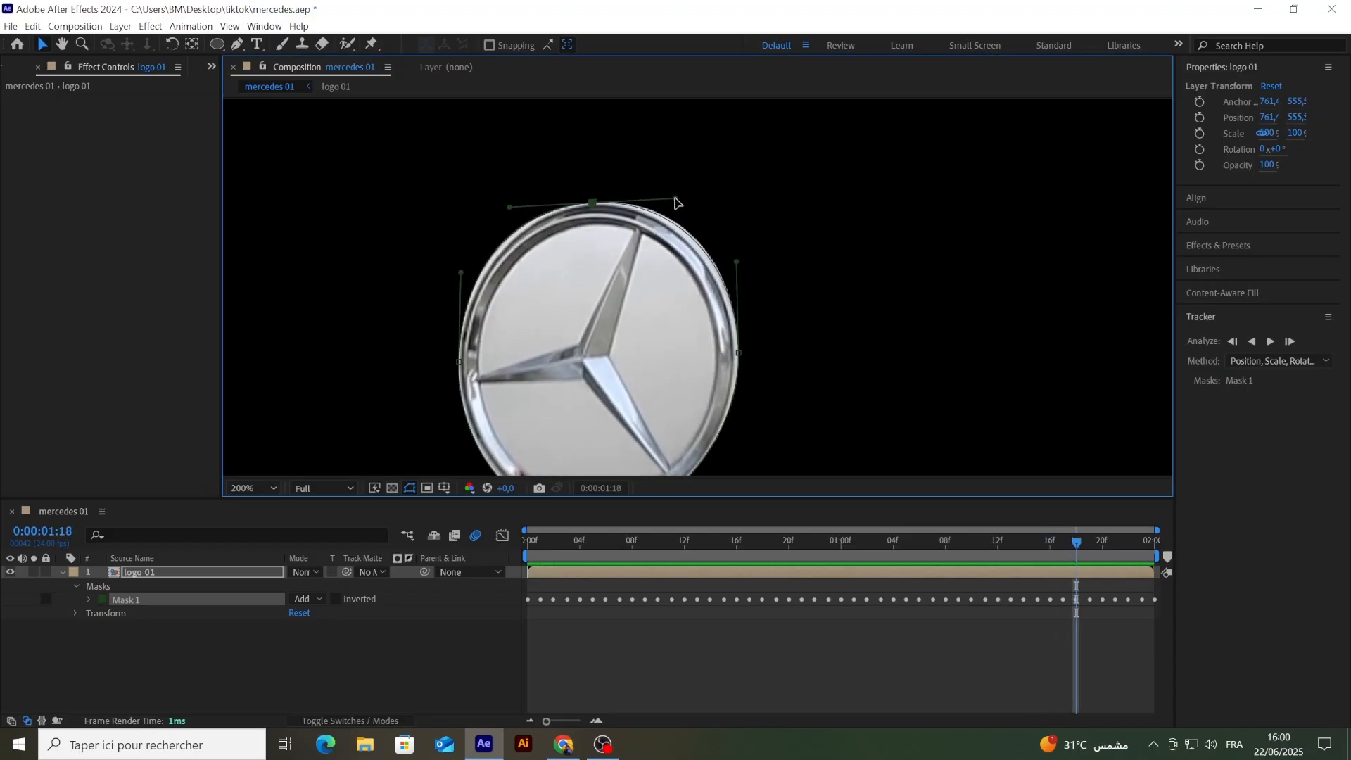
{"action": "key", "text": "Page_Down"}
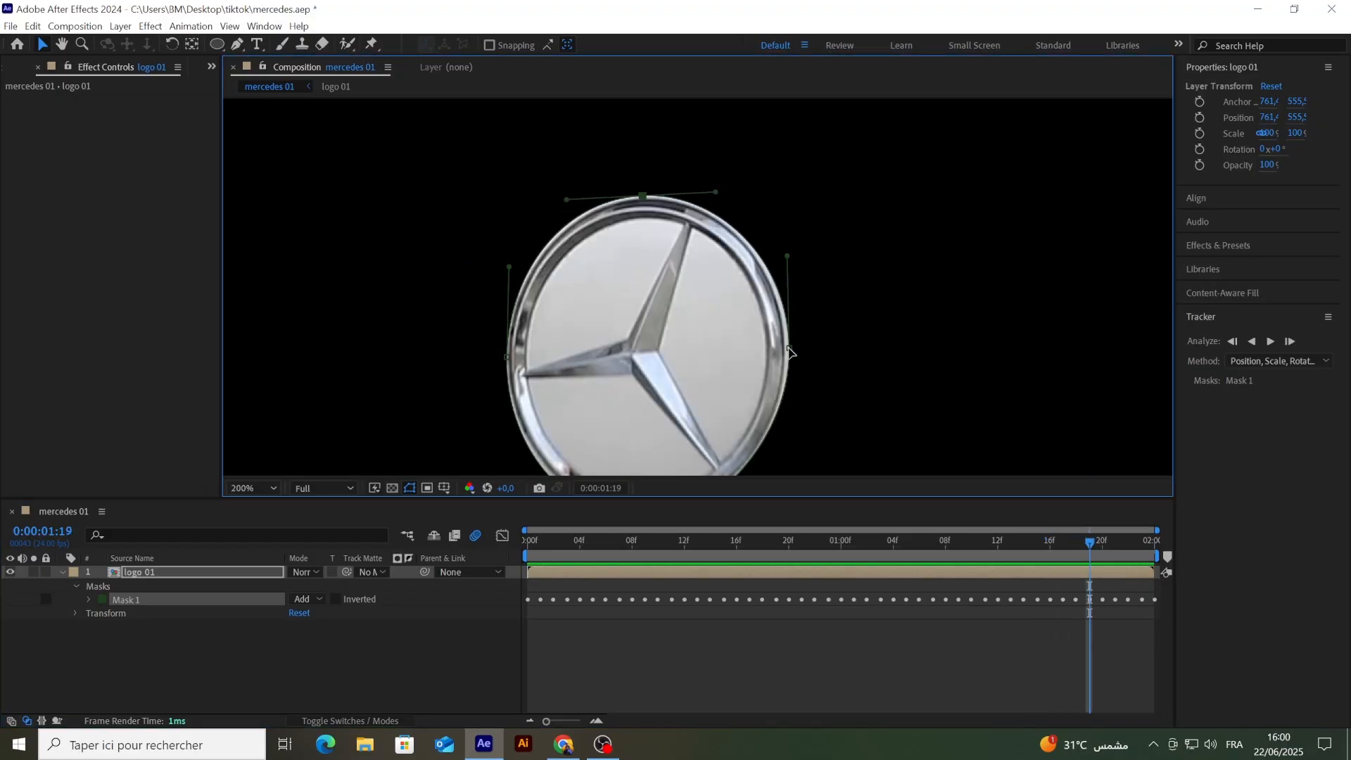
{"action": "key", "text": "Page_Down"}
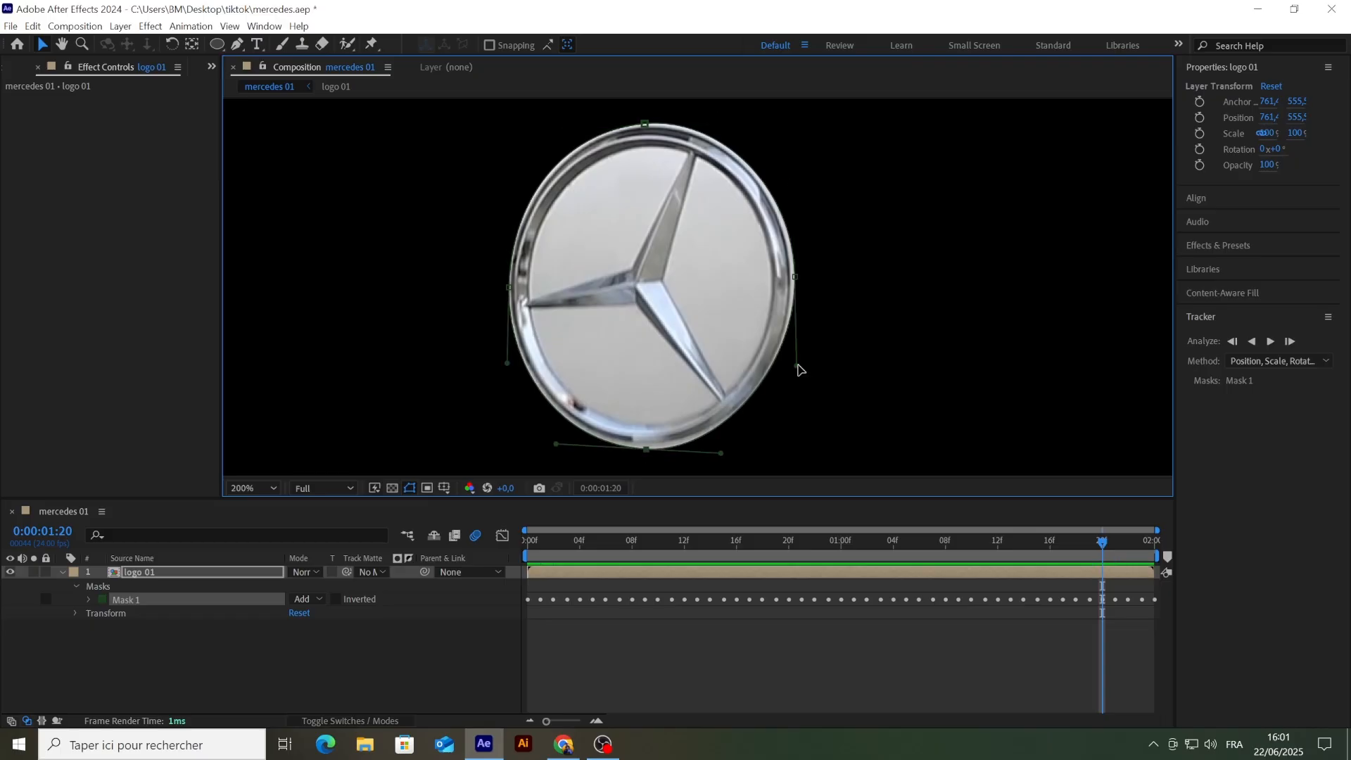
{"action": "key", "text": "Page_Down"}
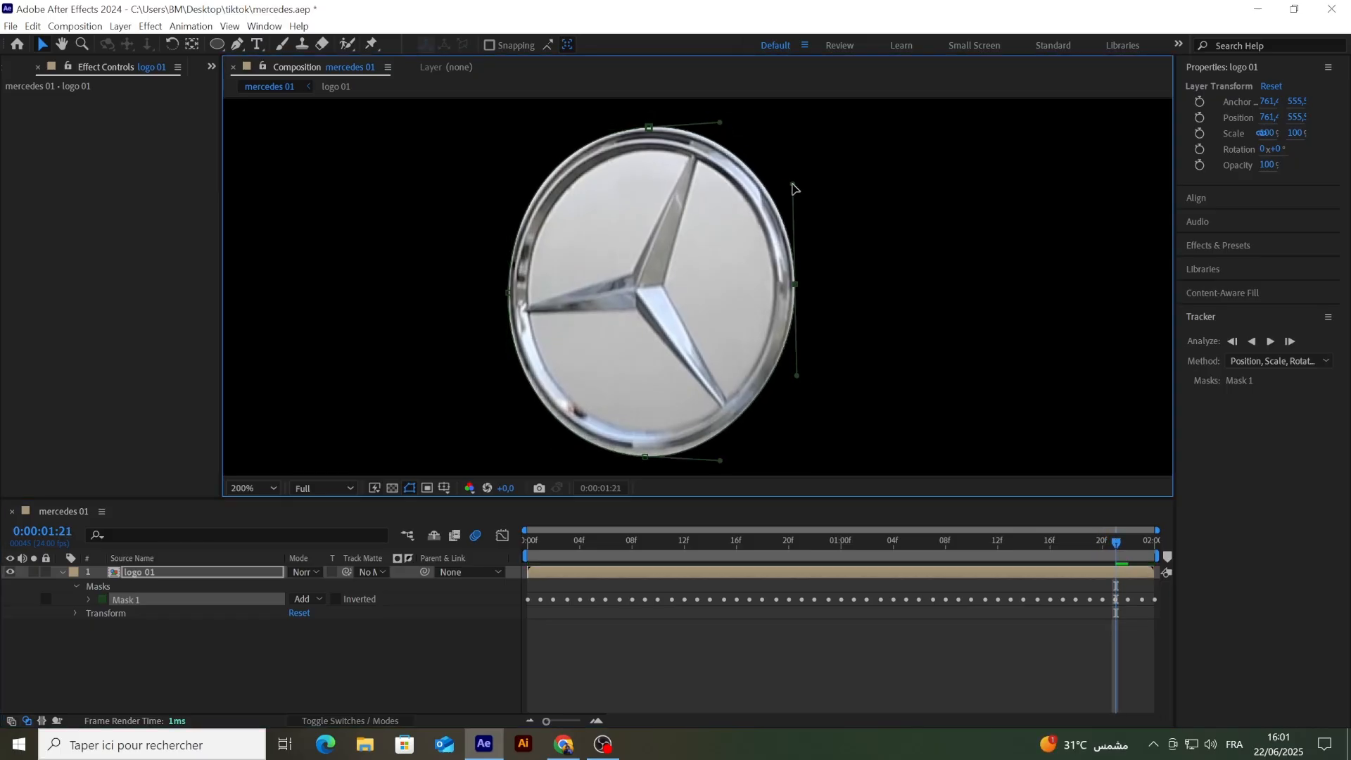
Step: Refit the mask's top and right points and the top handles to the badge rim at 0:00:01:22
{"action": "key", "text": "Page_Down"}
{"action": "left_click", "coordinate": [648, 130]}
{"action": "left_click_drag", "start_coordinate": [565, 139], "coordinate": [563, 143]}
{"action": "left_click_drag", "start_coordinate": [739, 121], "coordinate": [726, 126]}
{"action": "left_click_drag", "start_coordinate": [799, 287], "coordinate": [798, 289]}
{"action": "left_click", "coordinate": [646, 462]}
Step: Refit the mask's top and right points and their handles to the badge rim at 0:00:01:23
{"action": "key", "text": "Page_Down"}
{"action": "left_click_drag", "start_coordinate": [652, 128], "coordinate": [649, 134]}
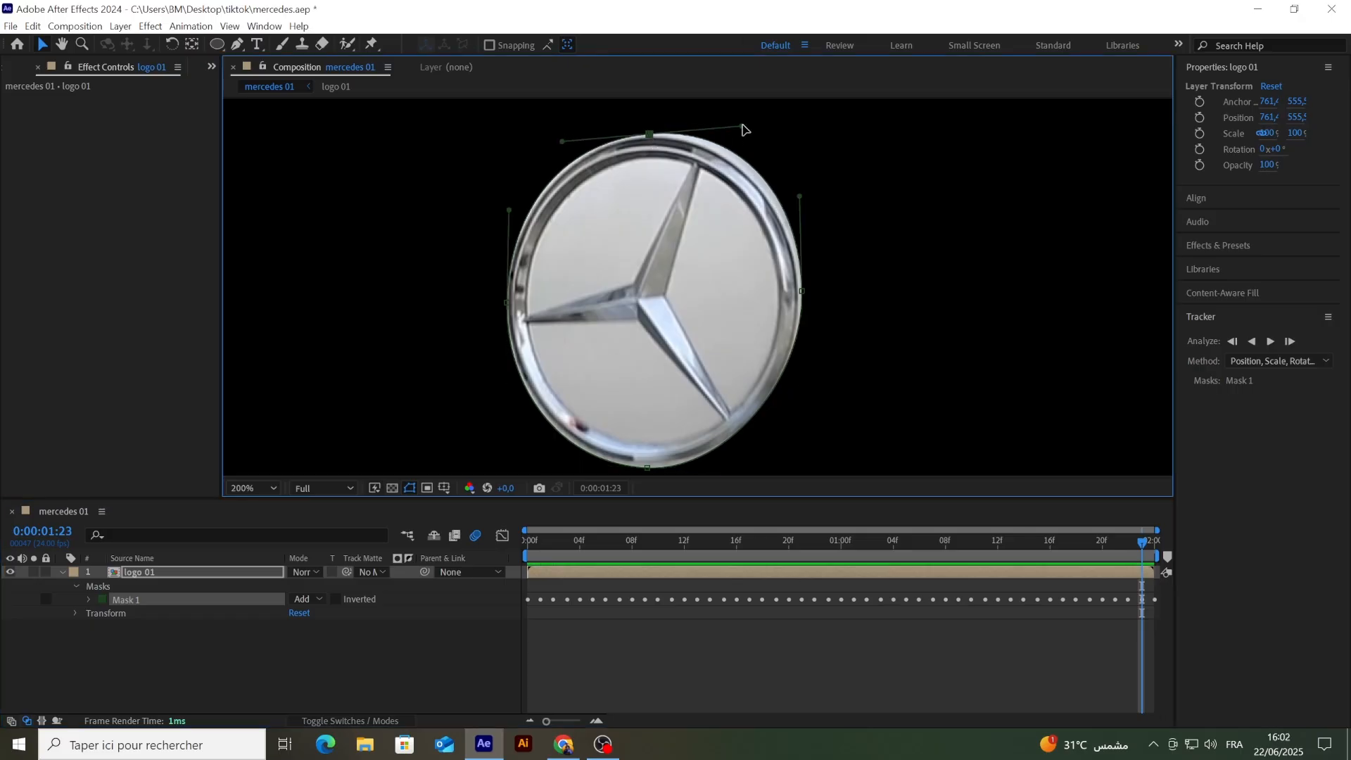
{"action": "left_click_drag", "start_coordinate": [740, 126], "coordinate": [716, 126]}
{"action": "left_click_drag", "start_coordinate": [802, 290], "coordinate": [800, 290]}
{"action": "left_click_drag", "start_coordinate": [803, 382], "coordinate": [802, 395]}
{"action": "left_click_drag", "start_coordinate": [628, 398], "coordinate": [633, 354]}
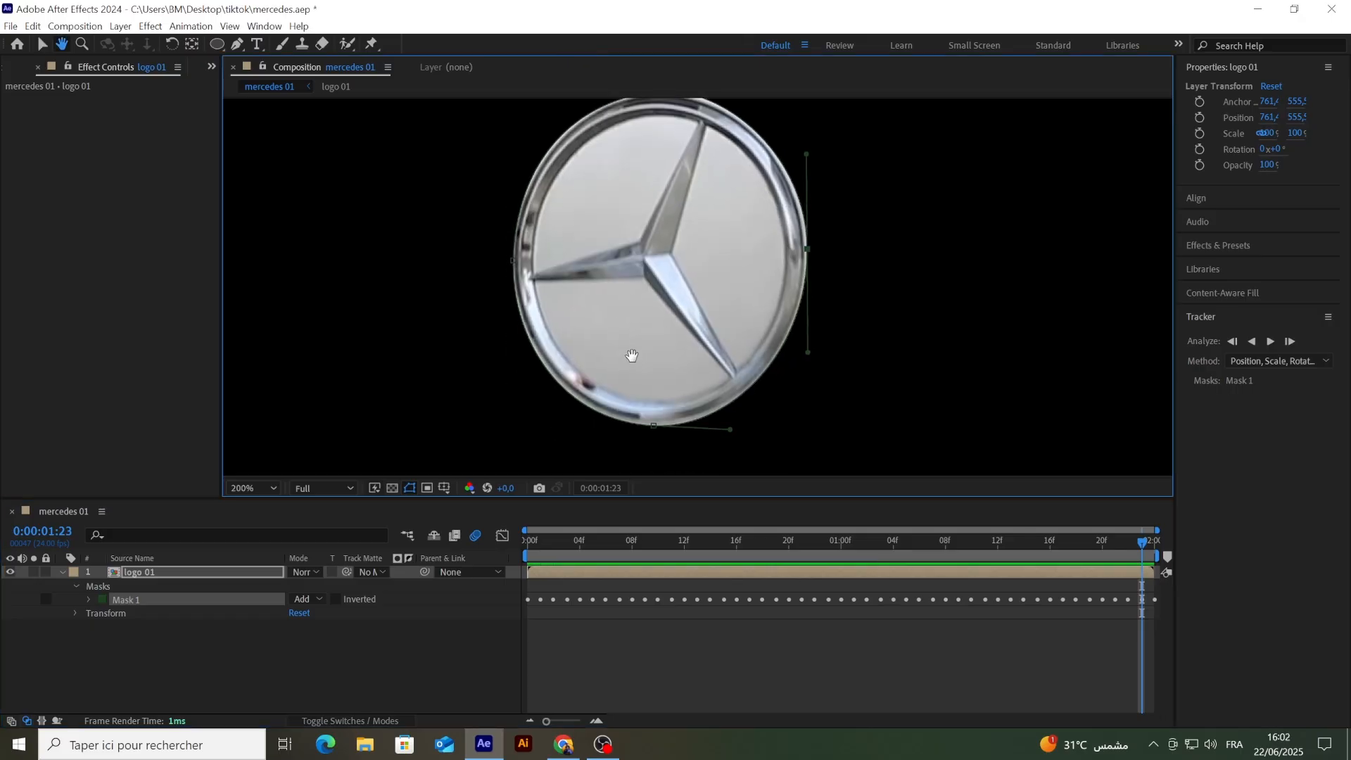
{"action": "scroll", "coordinate": [638, 303], "scroll_direction": "down", "scroll_amount": 1}
{"action": "left_click", "coordinate": [1151, 546]}
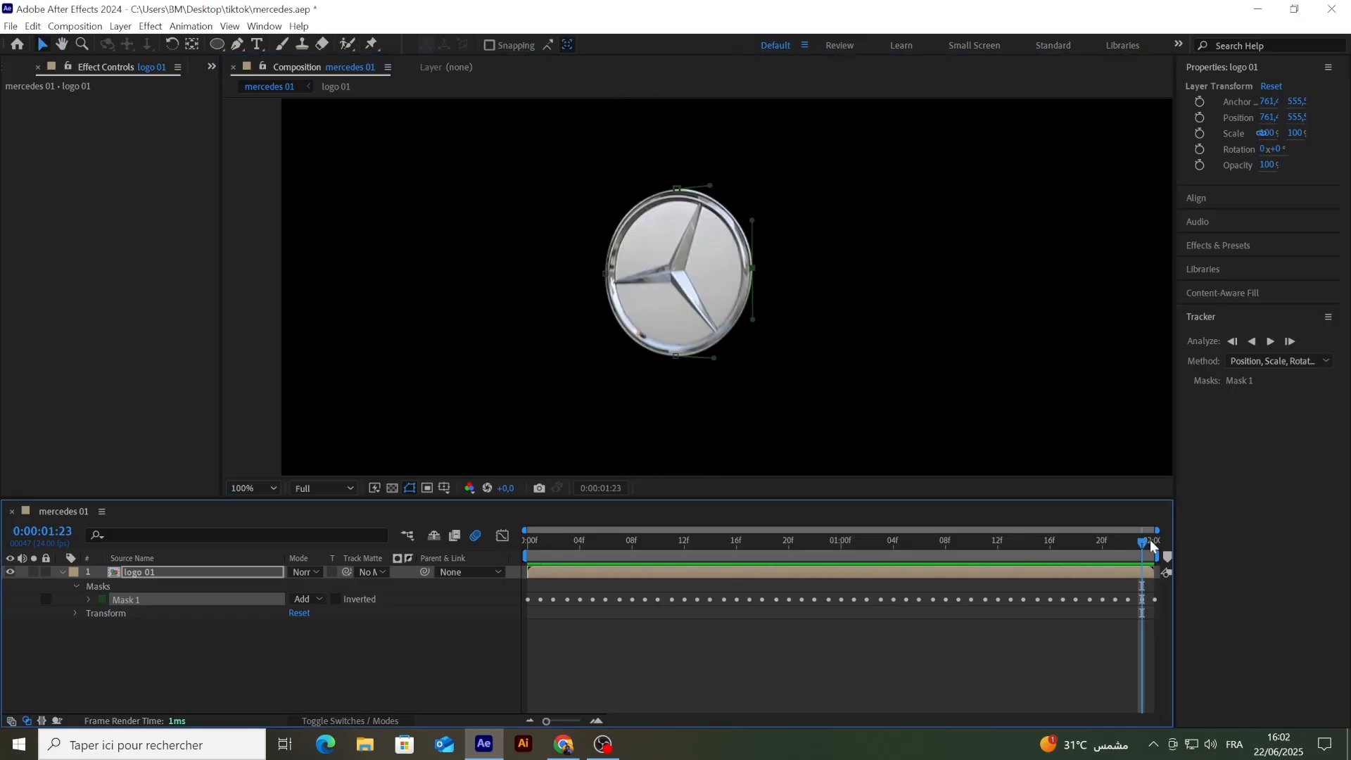
Step: Play back the isolated badge from the start of the composition to check the tracked mask
{"action": "left_click_drag", "start_coordinate": [1161, 552], "coordinate": [456, 537]}
{"action": "key", "text": "space"}
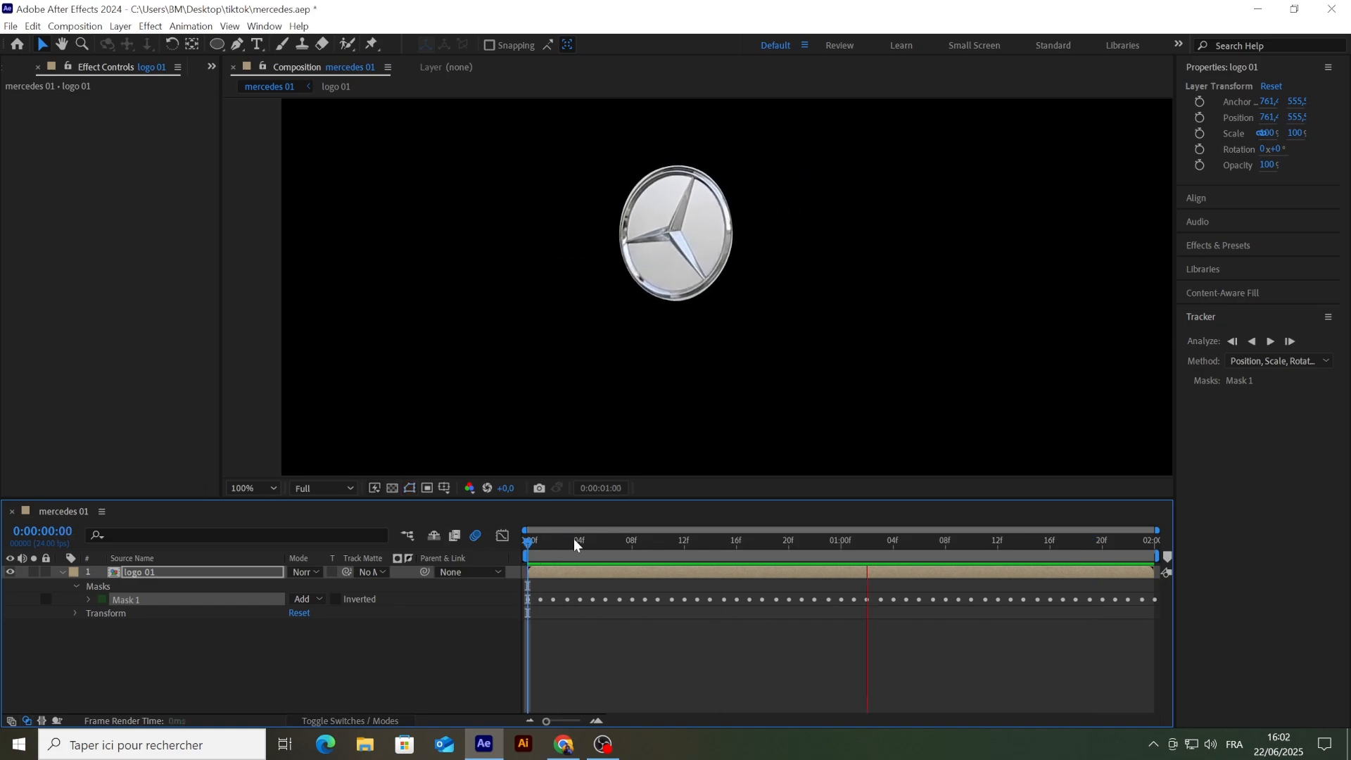
{"action": "key", "text": "space"}
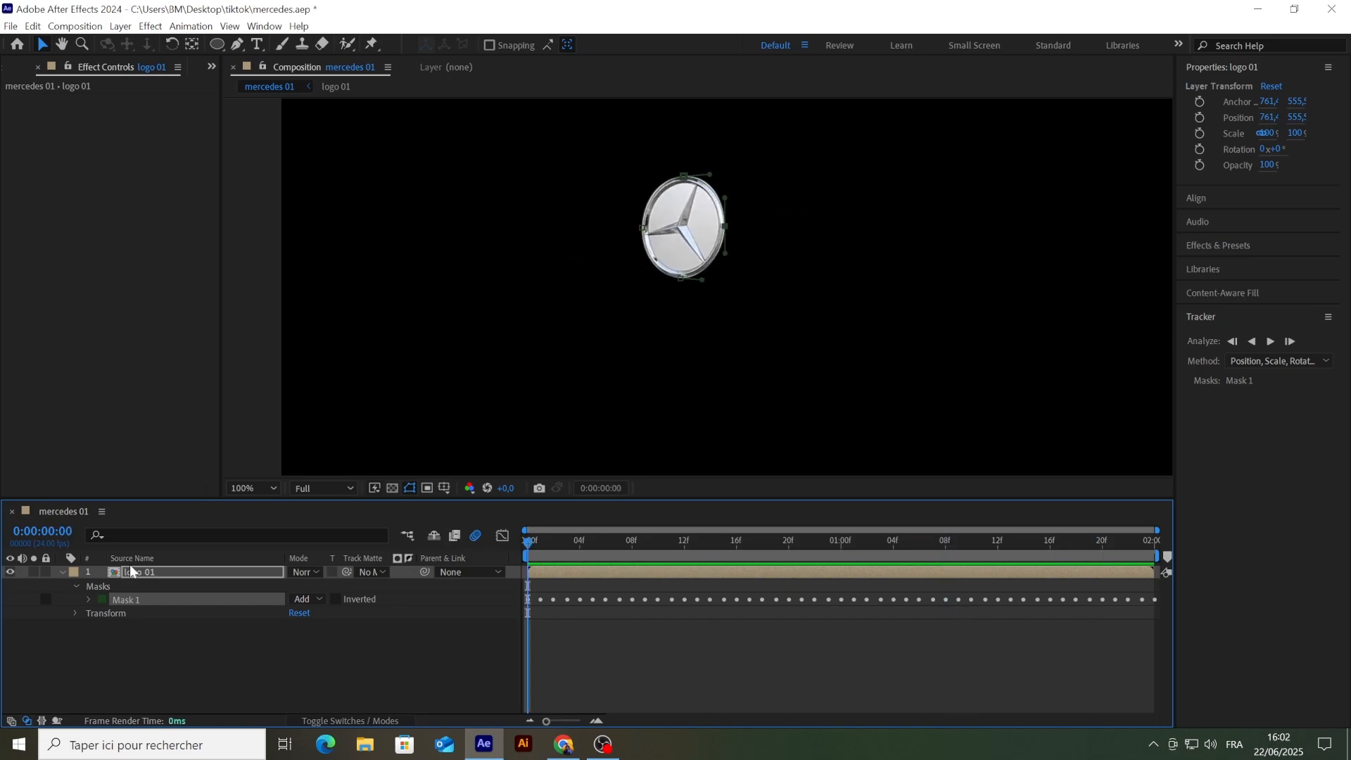
Step: Collapse the logo 01 layer's properties and duplicate the layer
{"action": "left_click", "coordinate": [129, 573]}
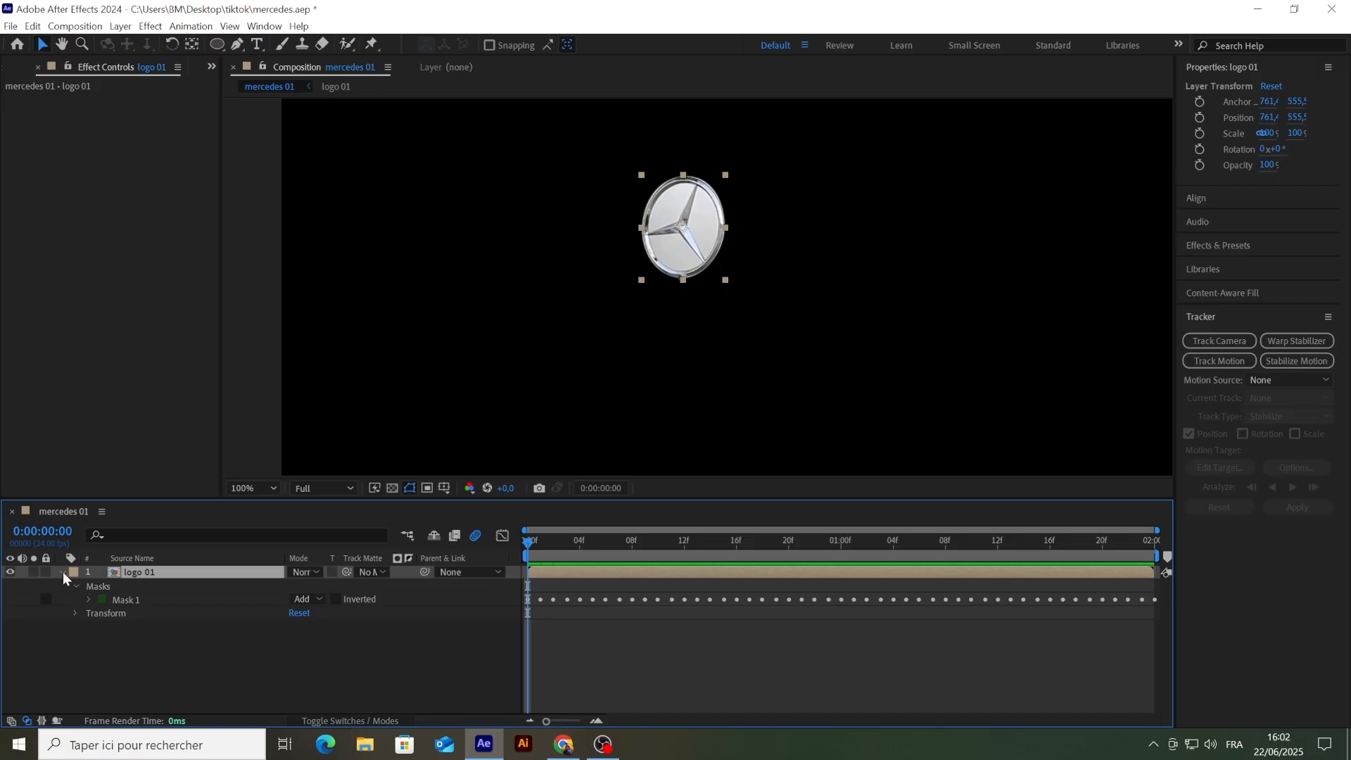
{"action": "left_click", "coordinate": [62, 571]}
{"action": "right_click", "coordinate": [128, 572]}
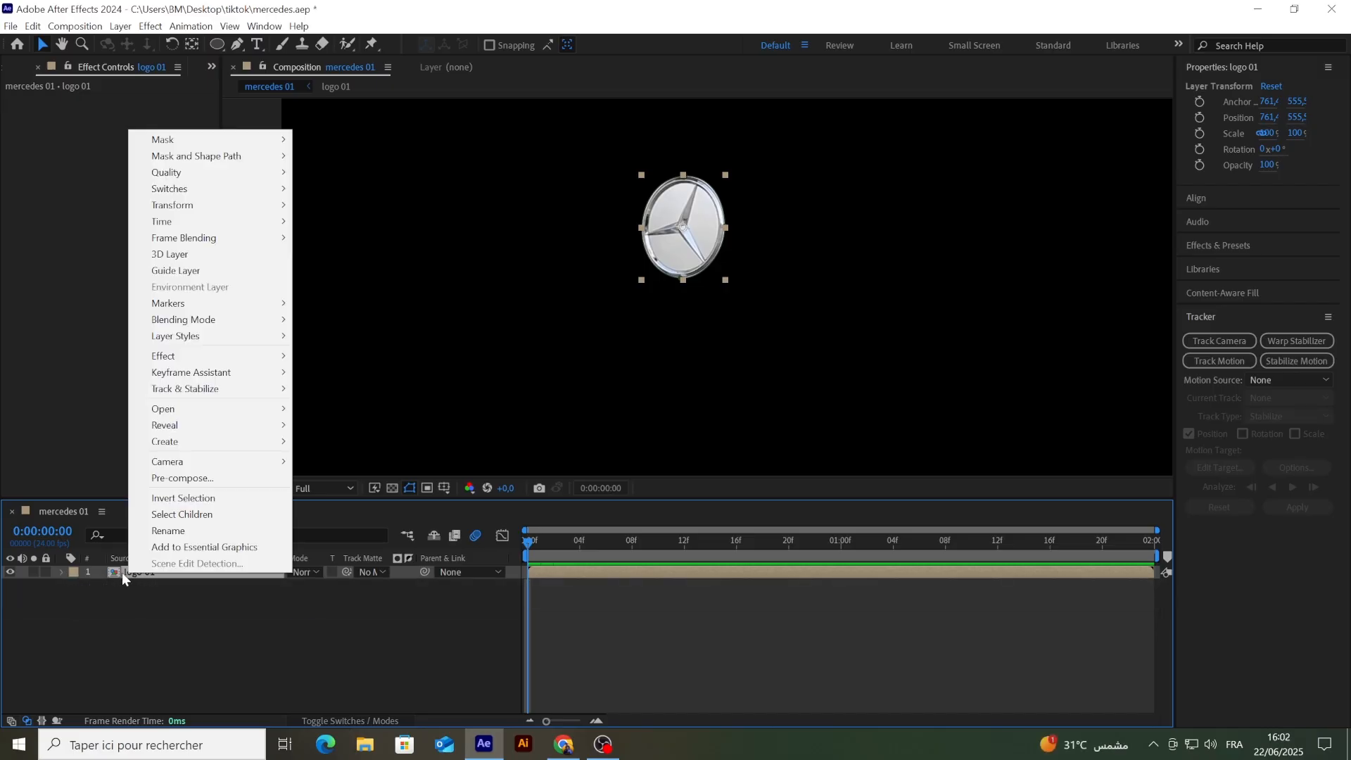
{"action": "left_click", "coordinate": [121, 572]}
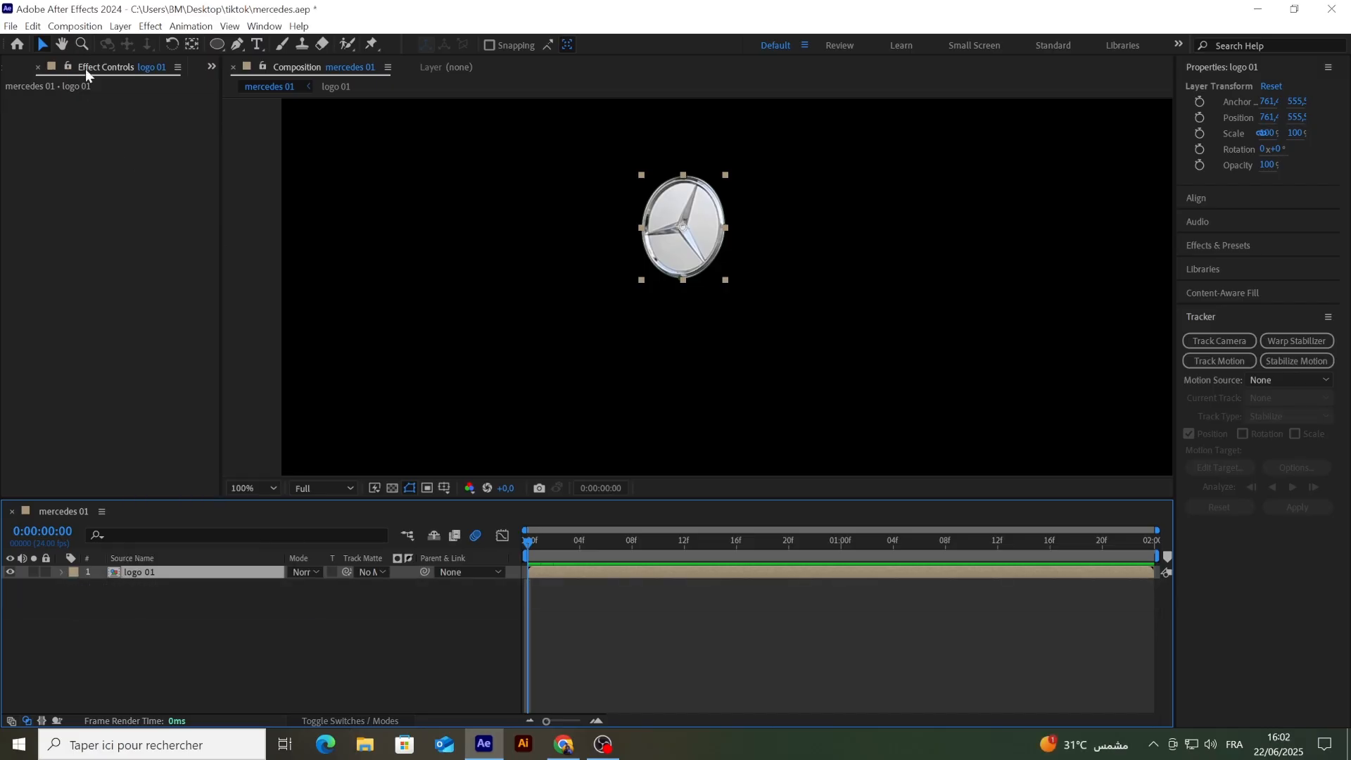
{"action": "left_click", "coordinate": [34, 26]}
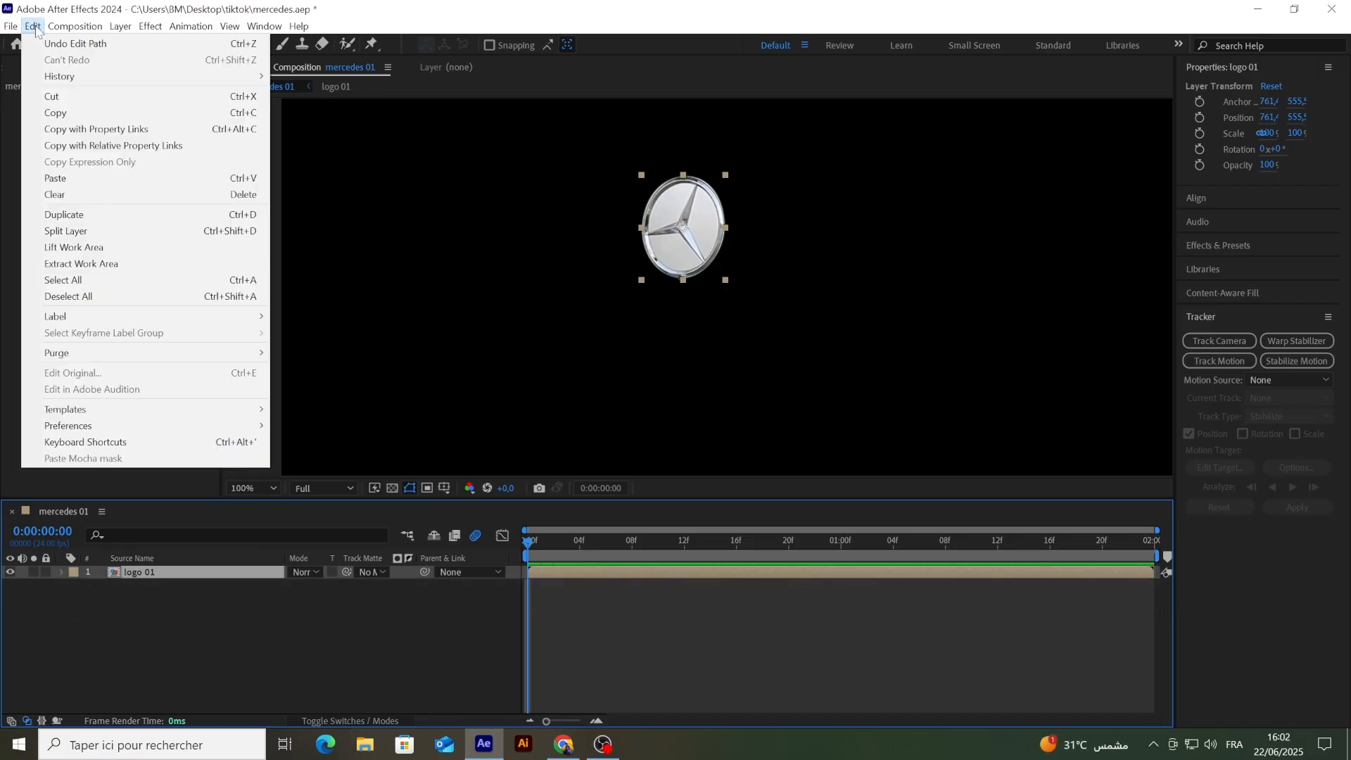
{"action": "left_click", "coordinate": [93, 216]}
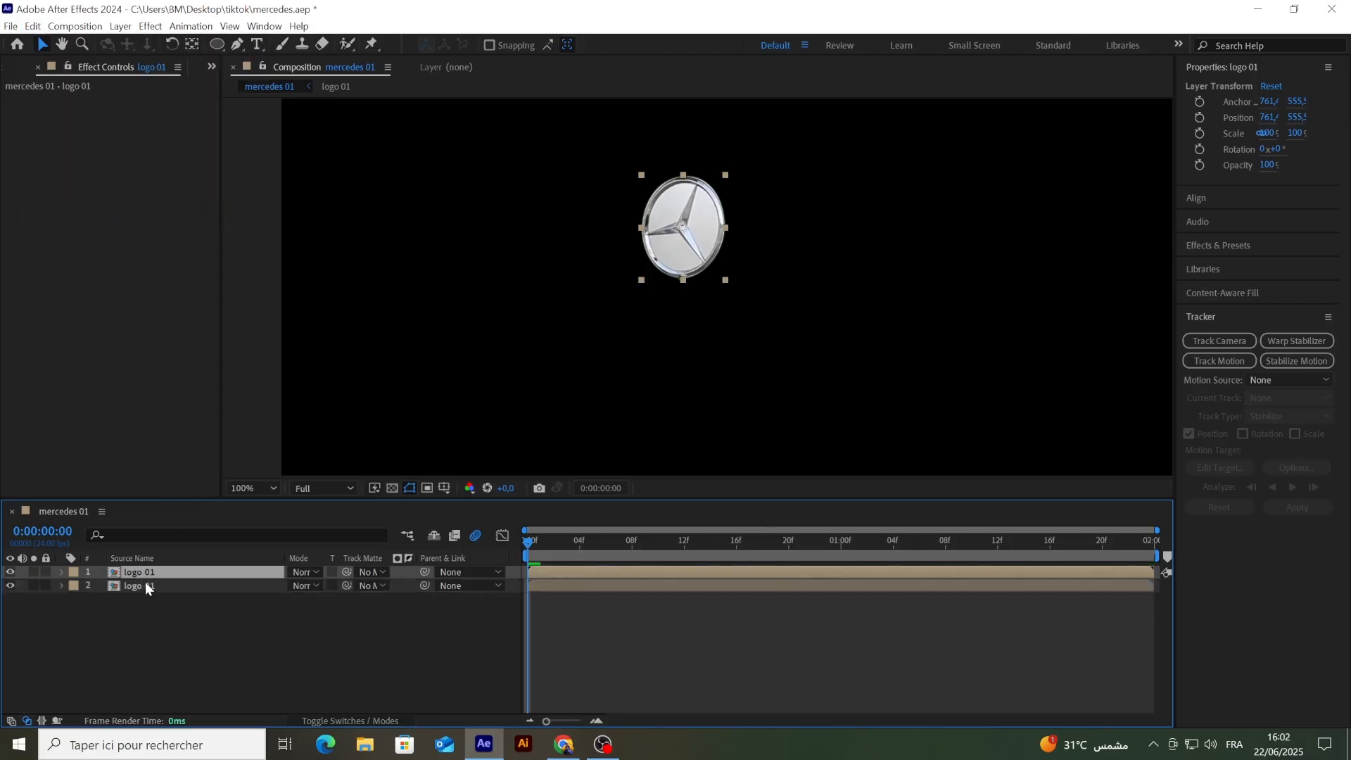
Step: Invert Mask 1 on the lower logo 01 layer and check the cut-out by briefly hiding the upper copy
{"action": "left_click", "coordinate": [143, 588]}
{"action": "left_click", "coordinate": [61, 586]}
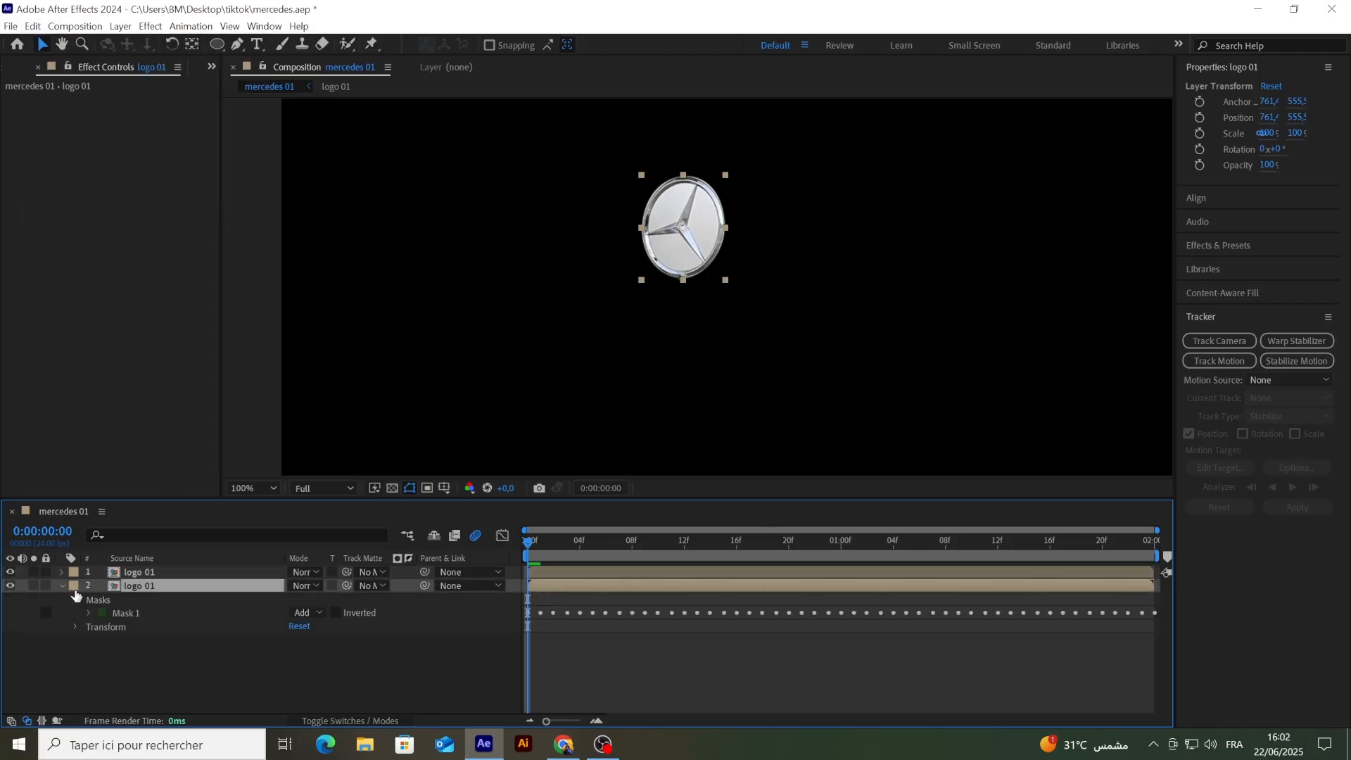
{"action": "left_click", "coordinate": [336, 612]}
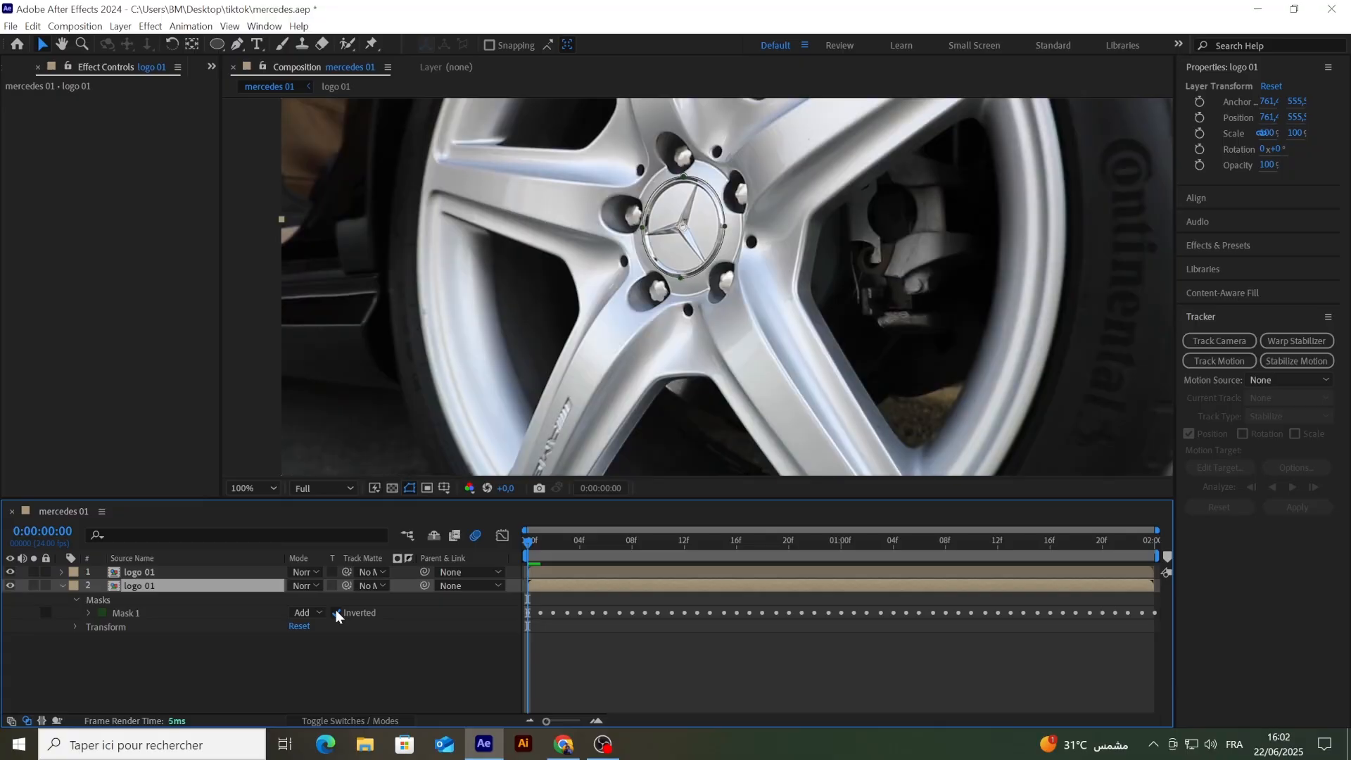
{"action": "key", "text": "comma"}
{"action": "key", "text": "comma"}
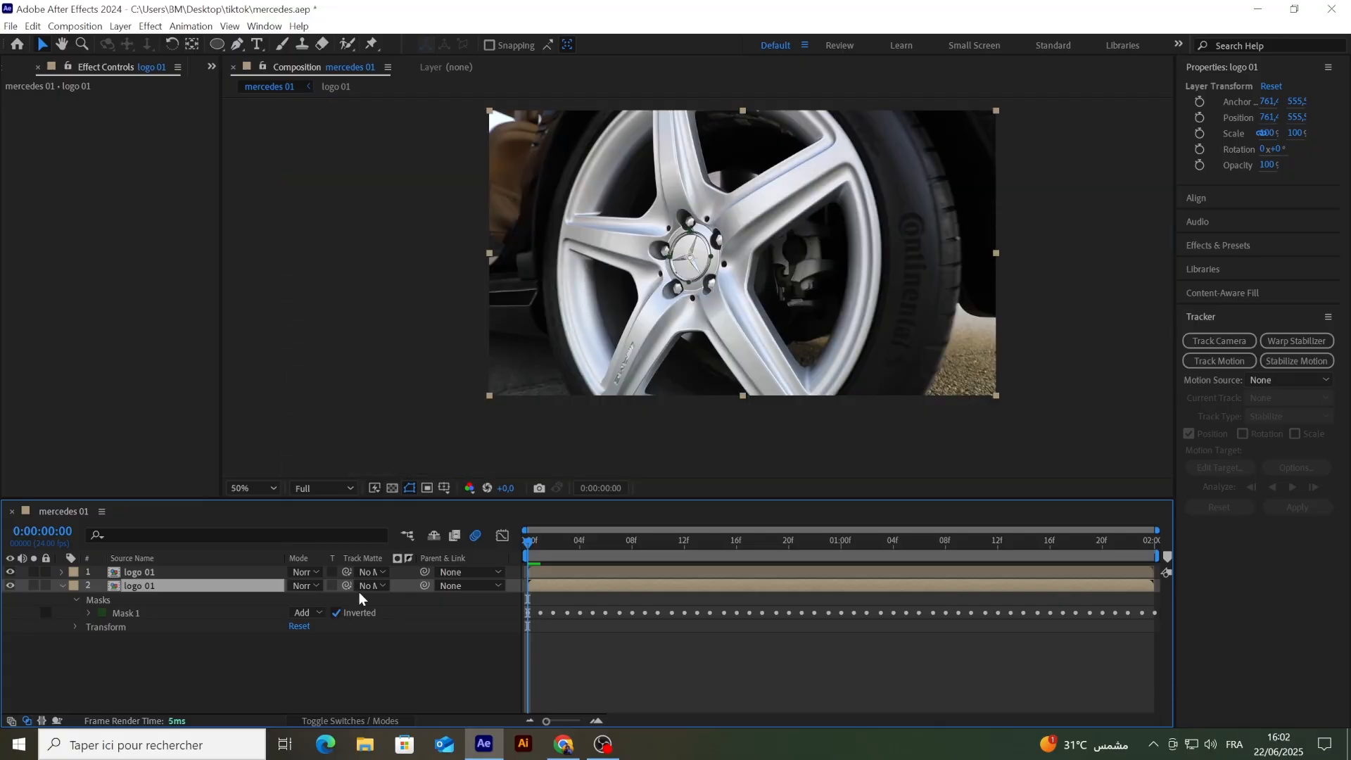
{"action": "left_click", "coordinate": [10, 572]}
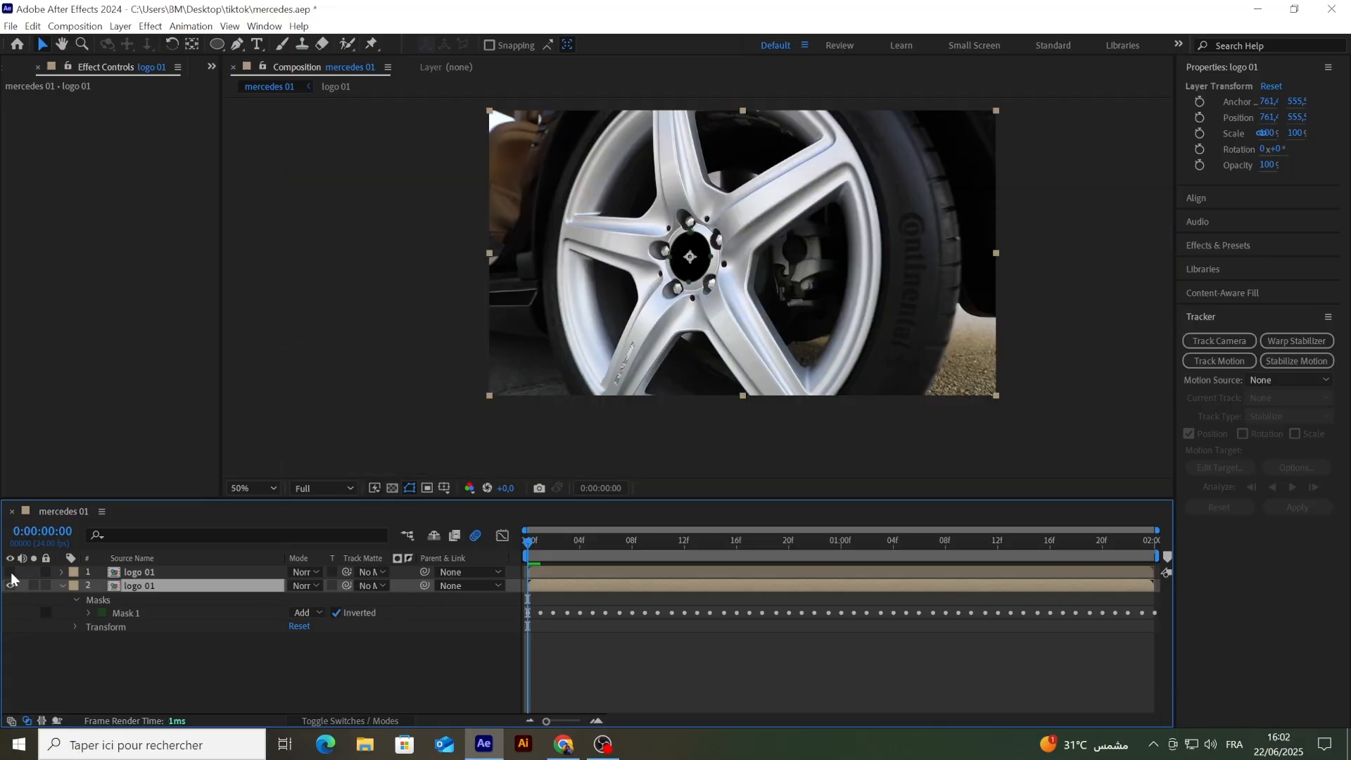
{"action": "left_click", "coordinate": [10, 572]}
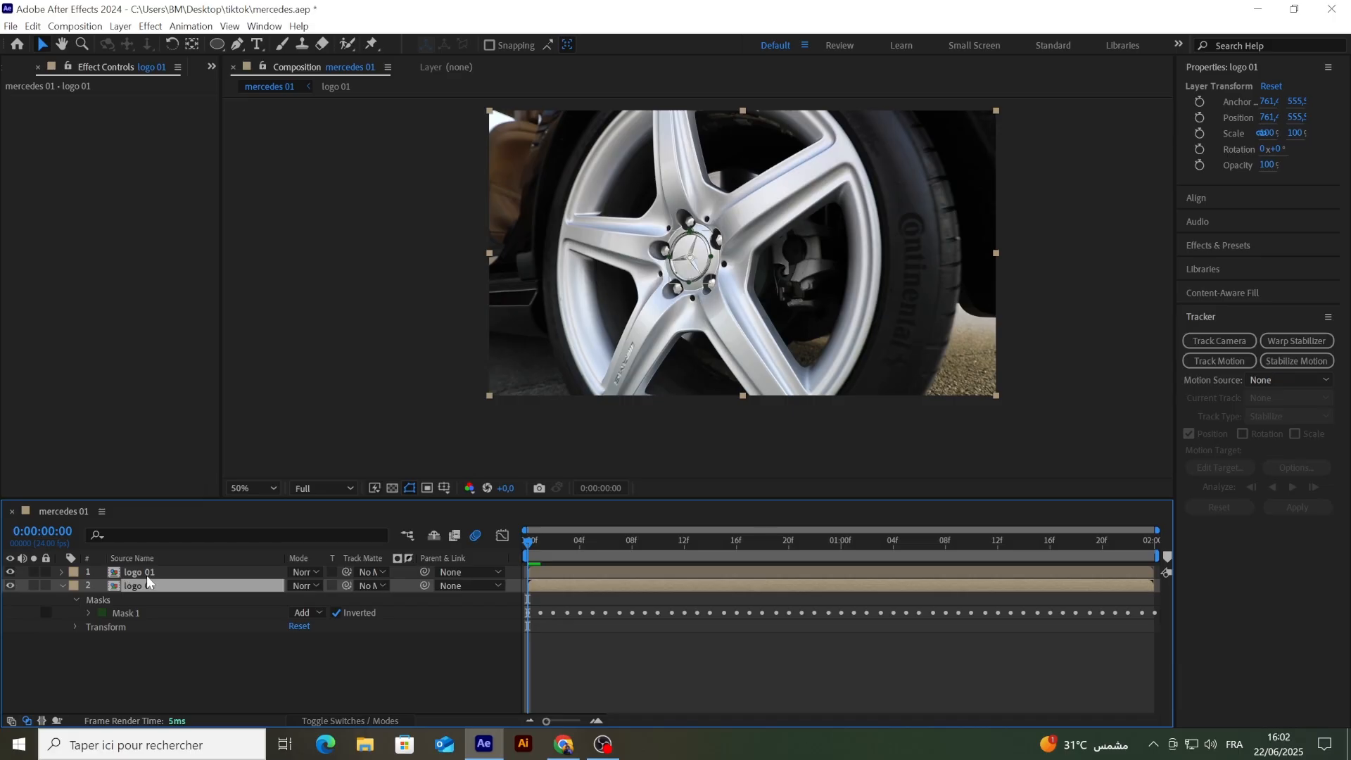
Step: Turn the upper logo 01 layer into a 3D layer
{"action": "left_click", "coordinate": [138, 571]}
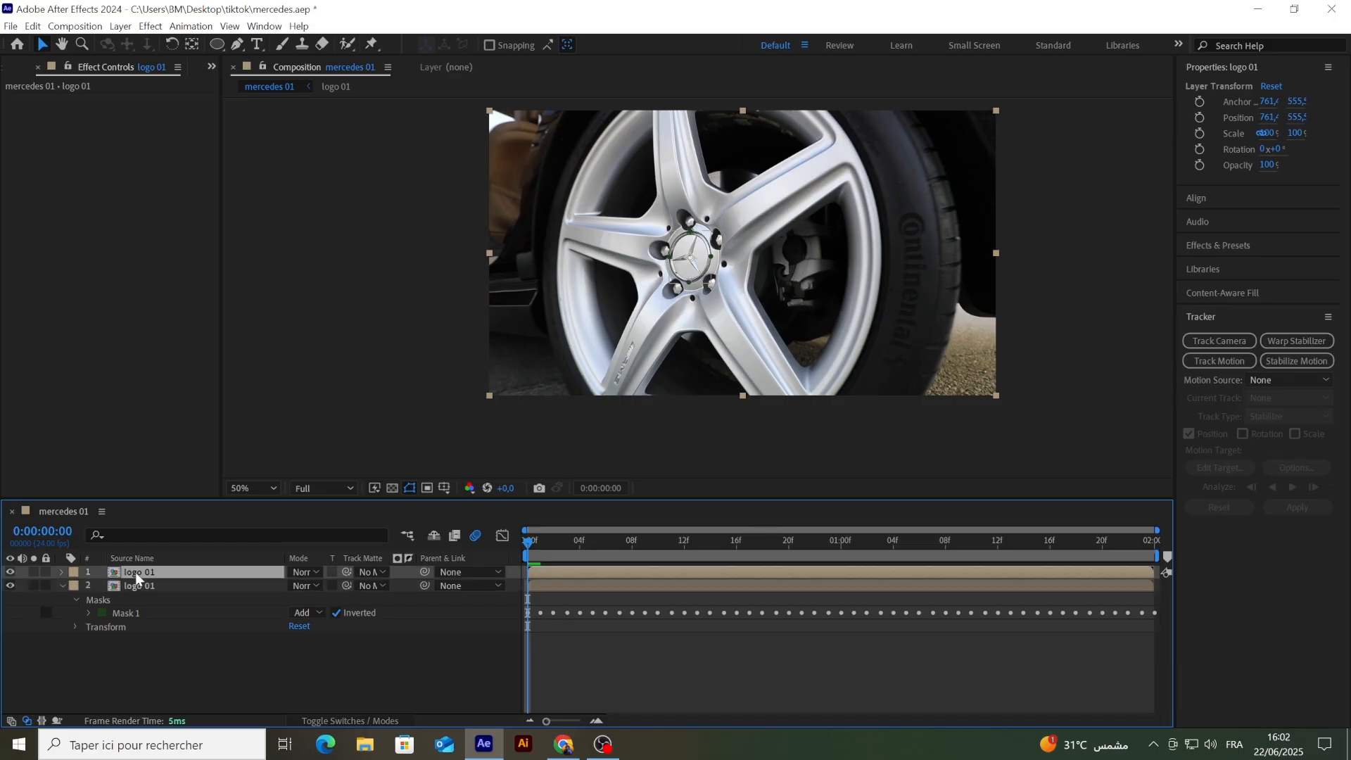
{"action": "left_click", "coordinate": [331, 721]}
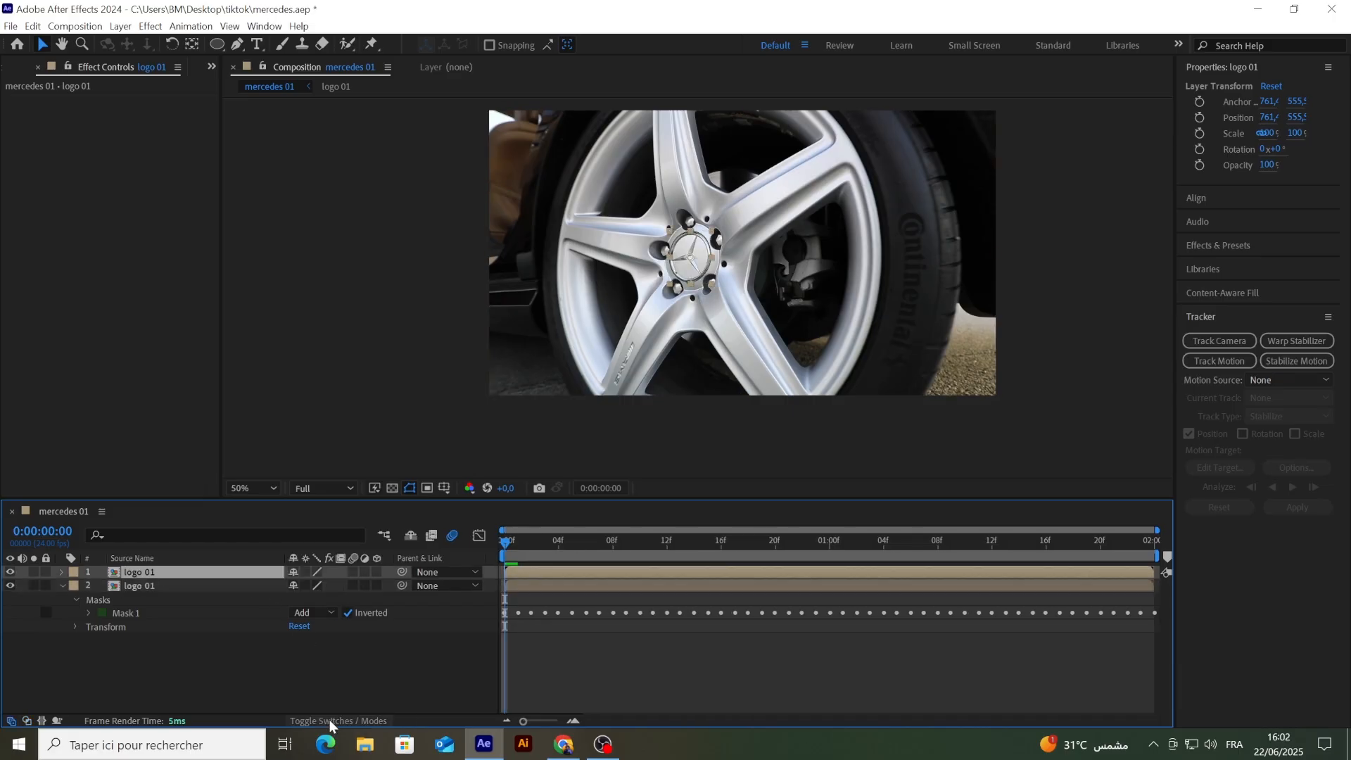
{"action": "left_click", "coordinate": [377, 572]}
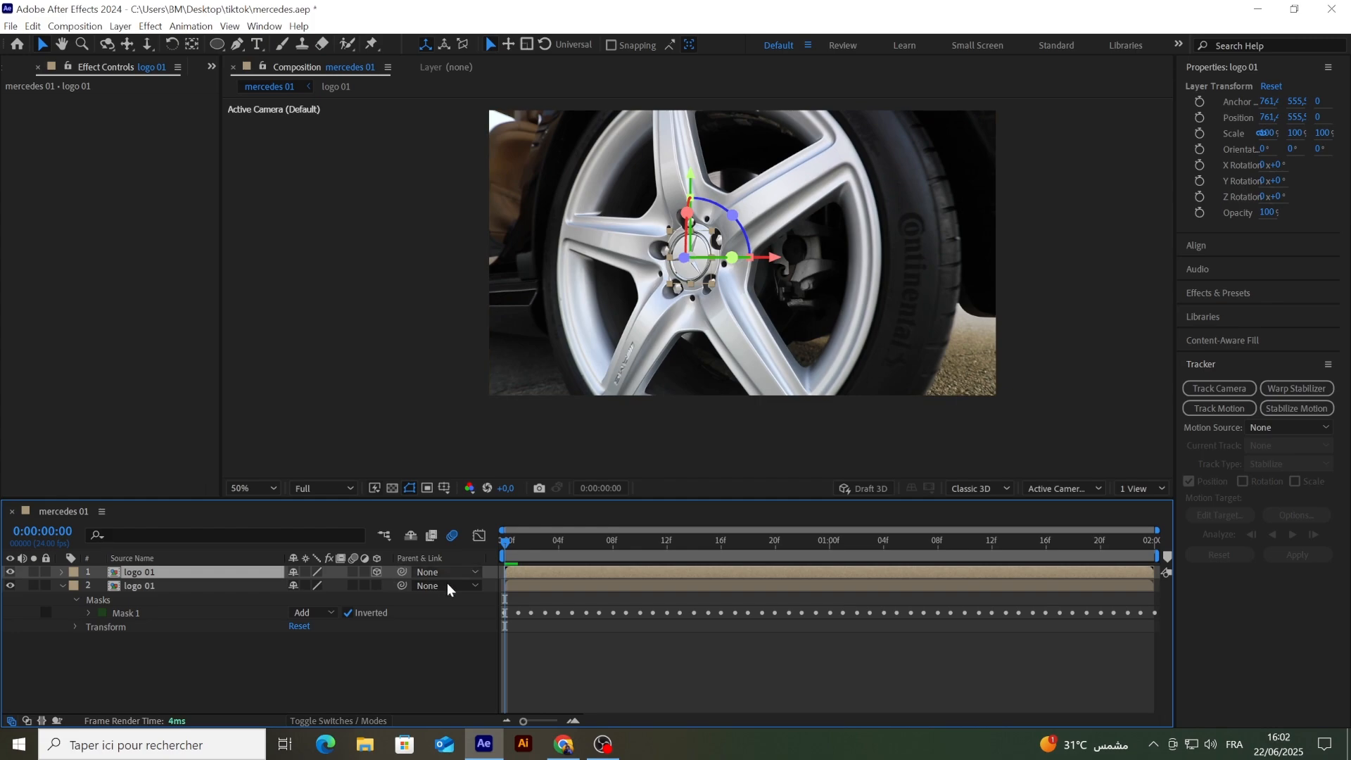
Step: Set starting keyframes for Position and X Rotation on the upper logo 01 layer at 0:00:00:00
{"action": "key", "text": "p"}
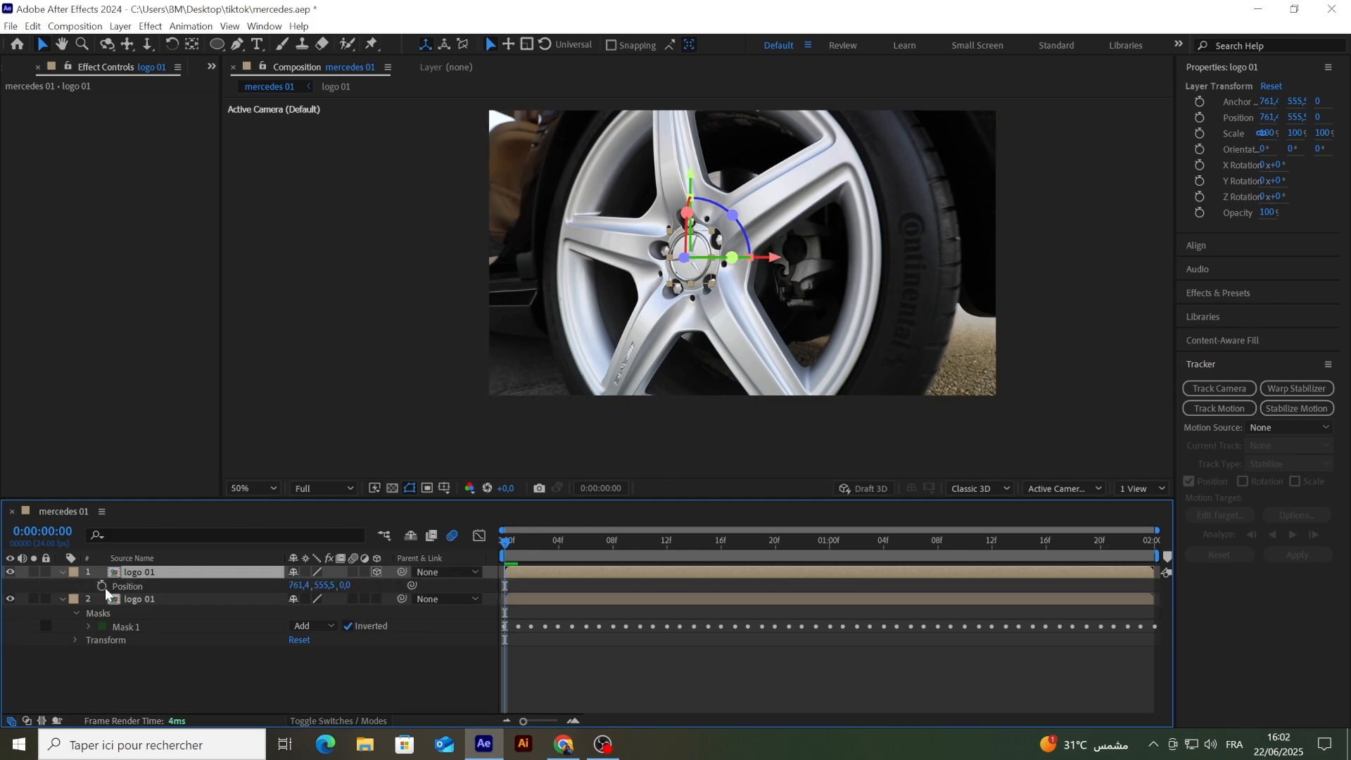
{"action": "left_click", "coordinate": [101, 587]}
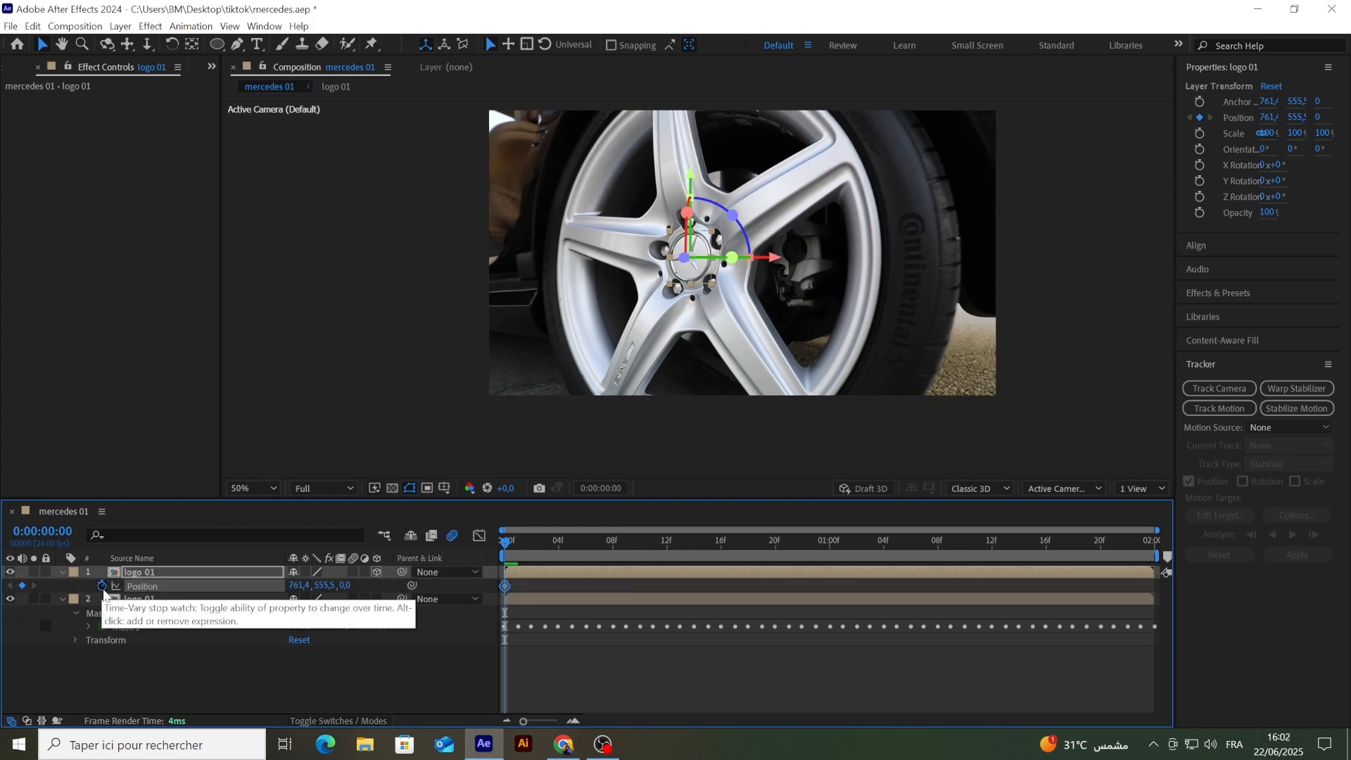
{"action": "key", "text": "shift+r"}
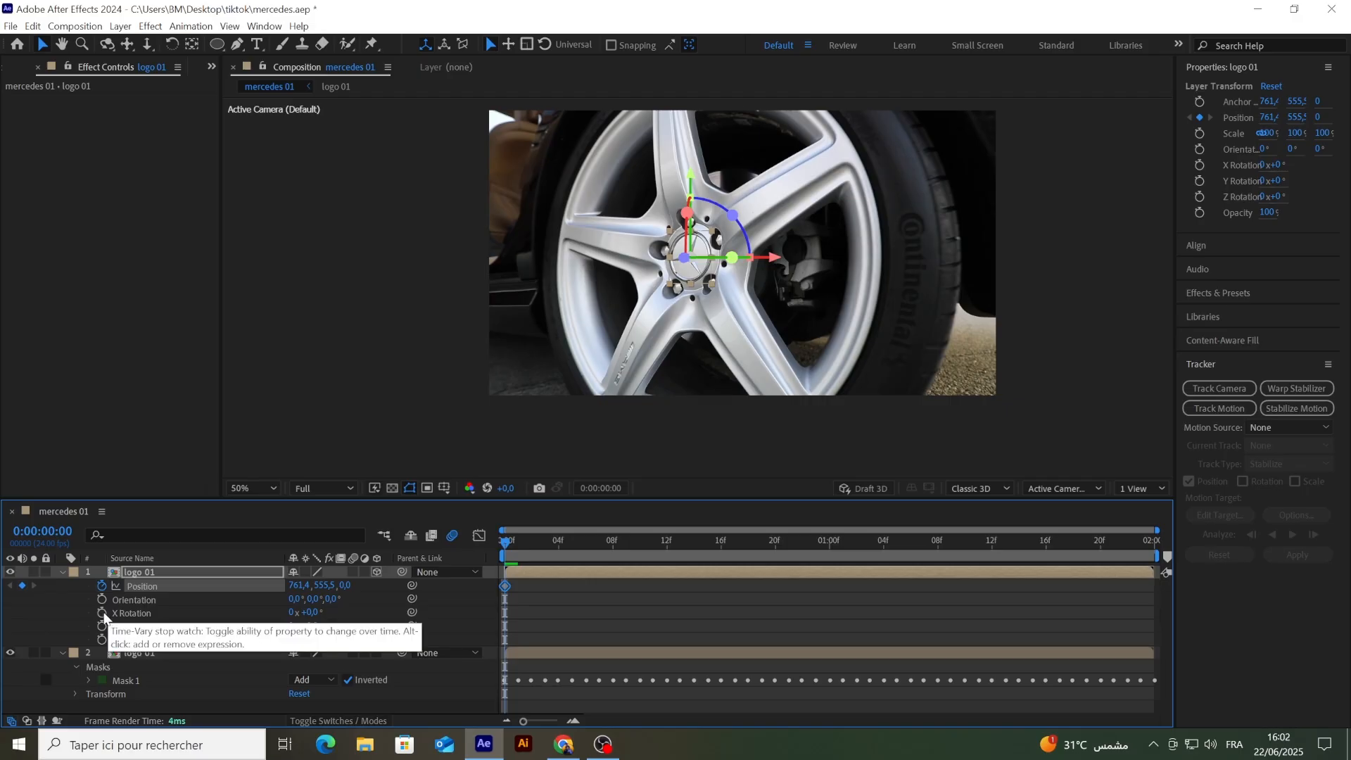
{"action": "left_click", "coordinate": [103, 613]}
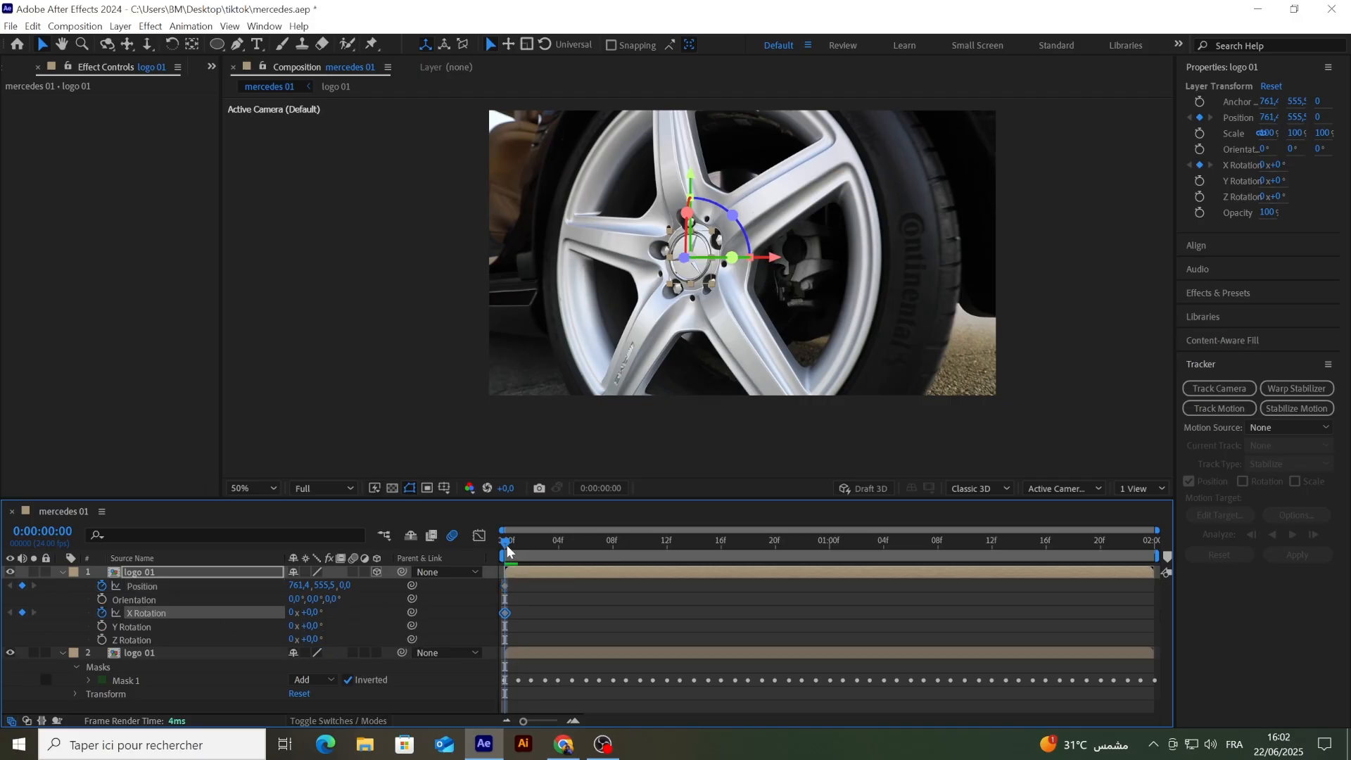
Step: Add Position and X Rotation keyframes with unchanged values on the upper logo 01 layer at 0:00:01:00
{"action": "left_click_drag", "start_coordinate": [508, 551], "coordinate": [829, 585]}
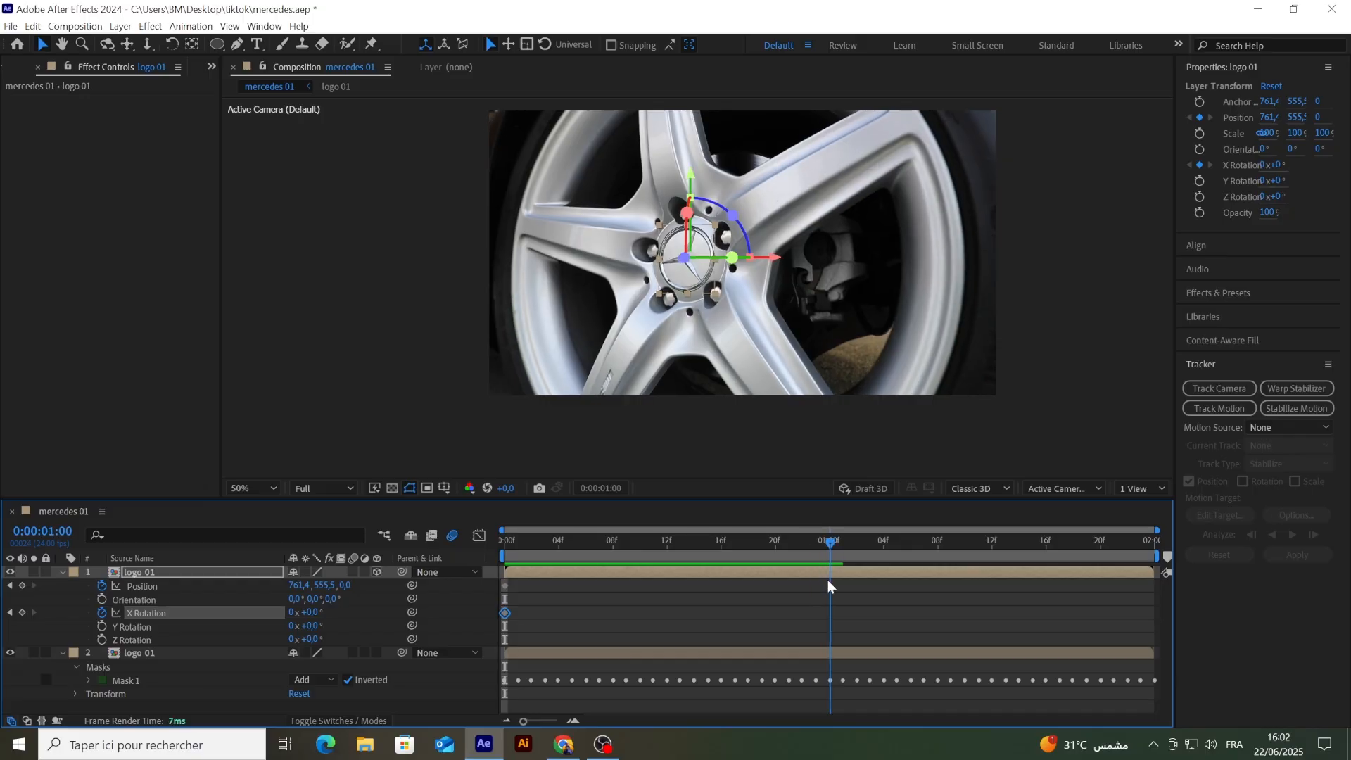
{"action": "left_click", "coordinate": [22, 585]}
{"action": "left_click", "coordinate": [22, 612]}
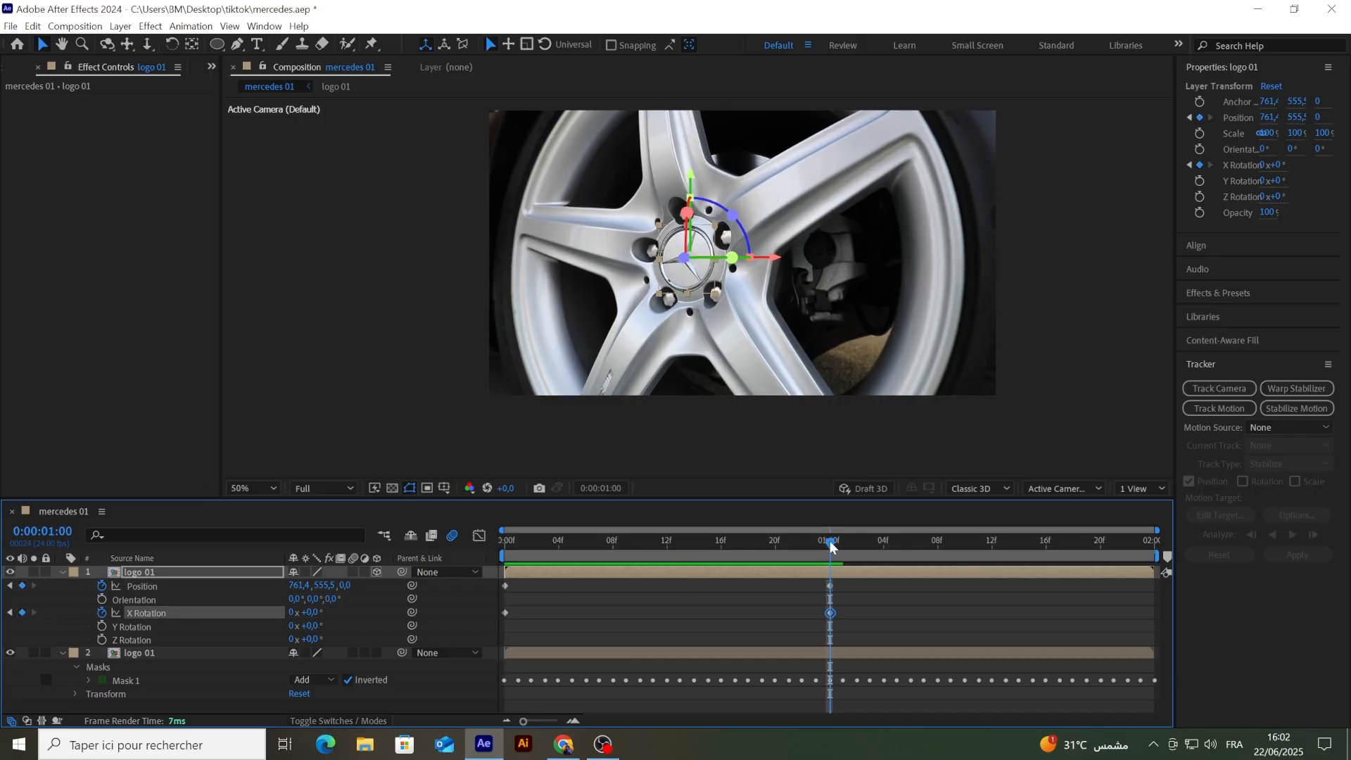
Step: Bring the badge towards the camera at 0:00:00:12 by setting its Z position to -1135
{"action": "left_click_drag", "start_coordinate": [830, 545], "coordinate": [667, 544]}
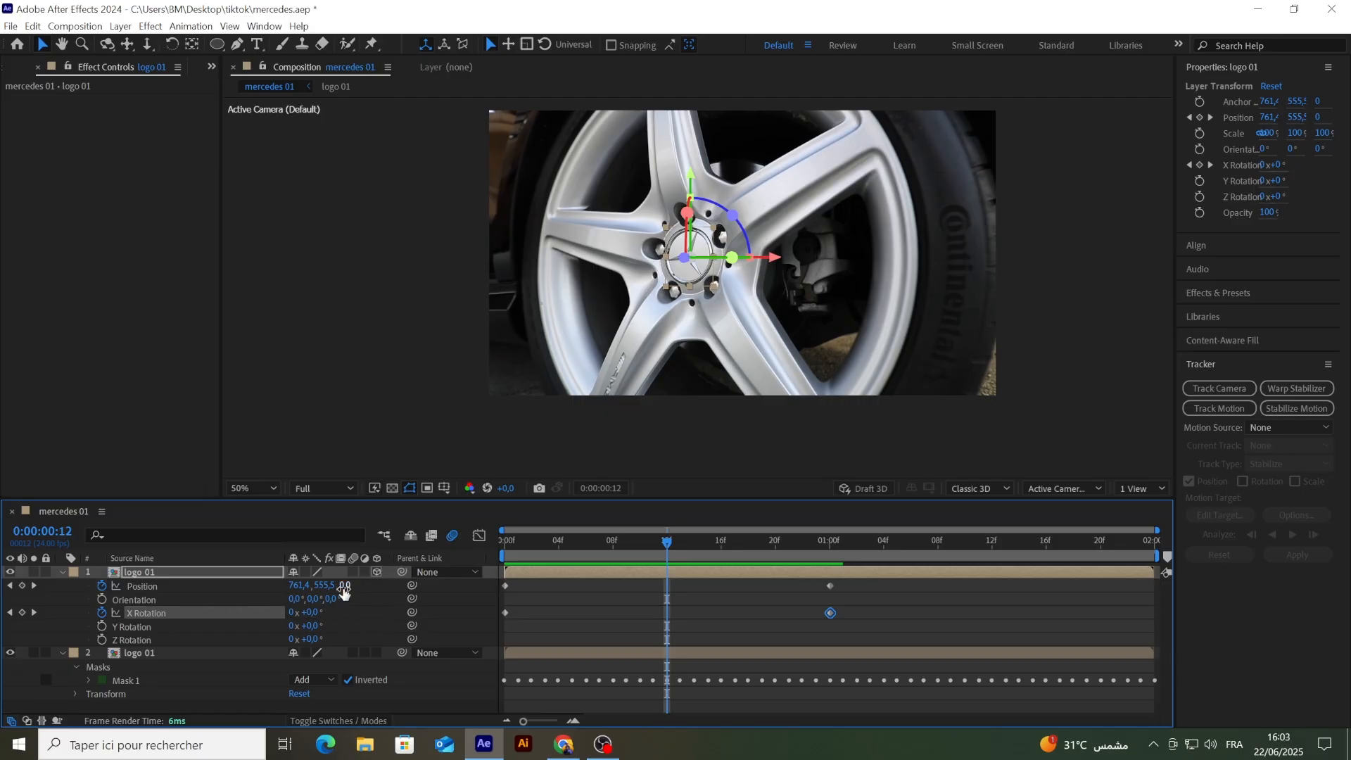
{"action": "left_click_drag", "start_coordinate": [344, 593], "coordinate": [65, 593]}
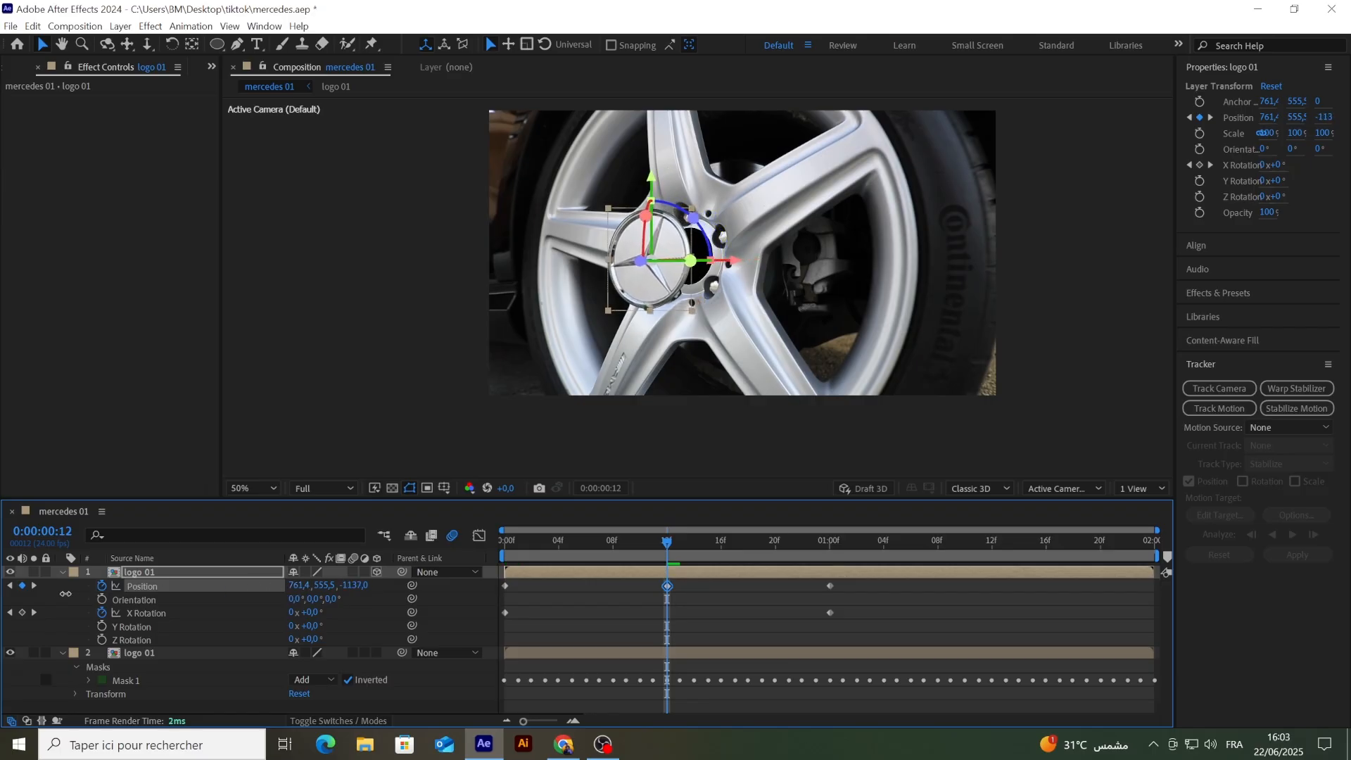
{"action": "left_click", "coordinate": [624, 625]}
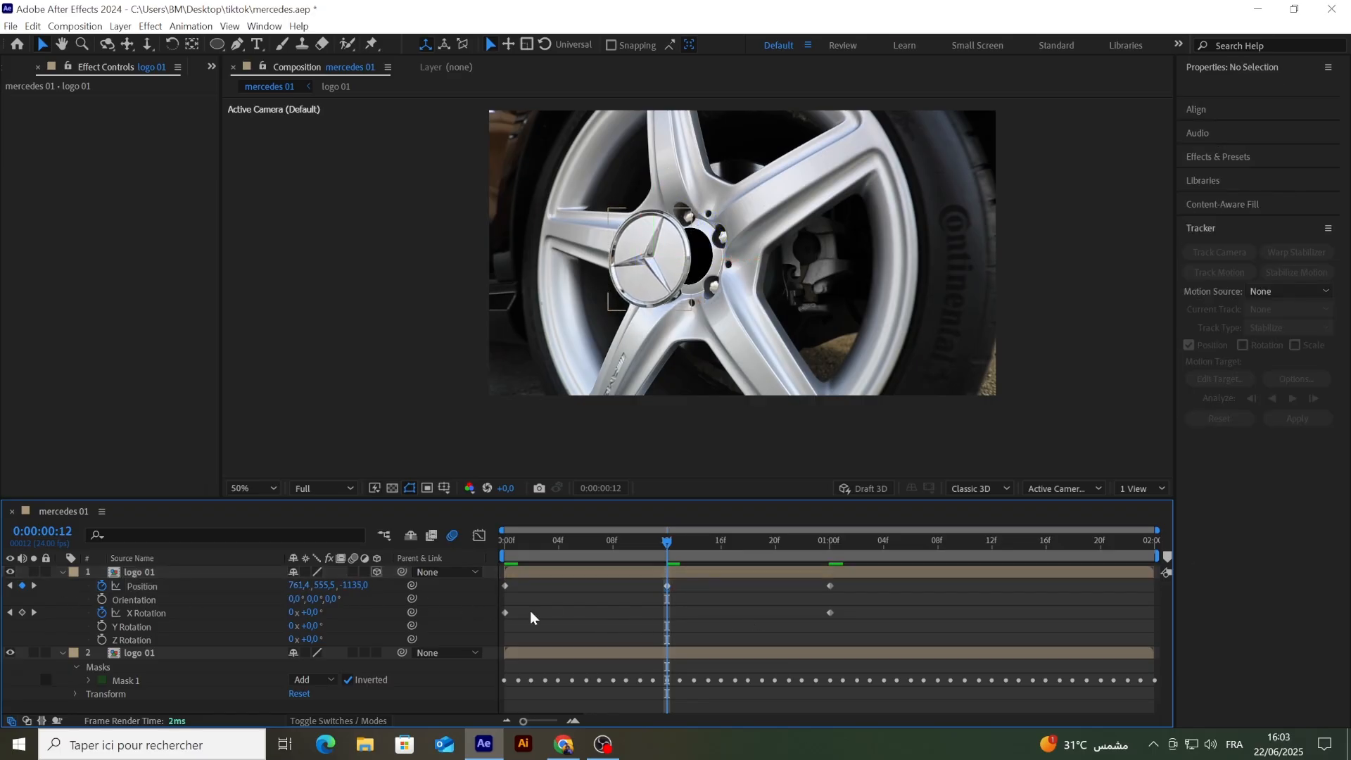
Step: Preview one full X Rotation turn at the 0:00:01:00 keyframe, and raise it to 2 turns
{"action": "left_click", "coordinate": [34, 612]}
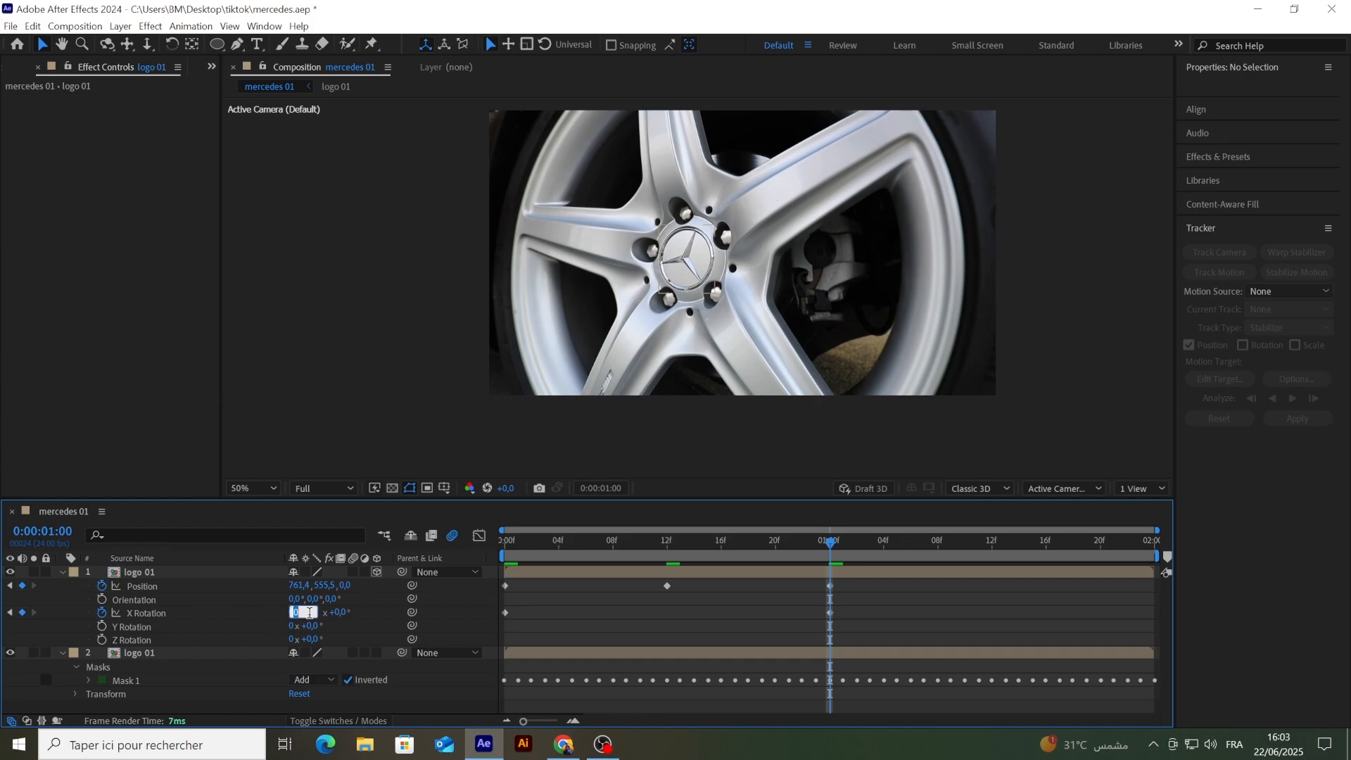
{"action": "key", "text": "Return"}
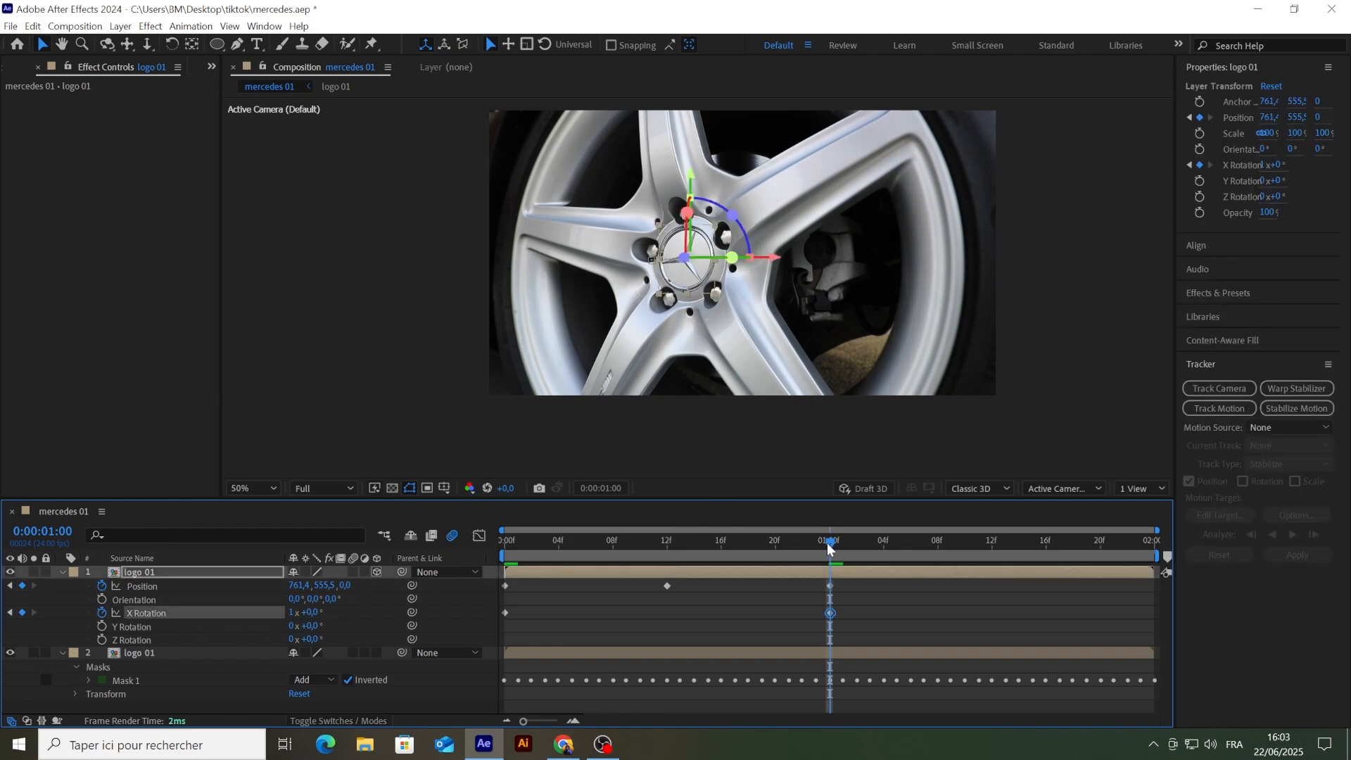
{"action": "left_click_drag", "start_coordinate": [829, 548], "coordinate": [496, 556]}
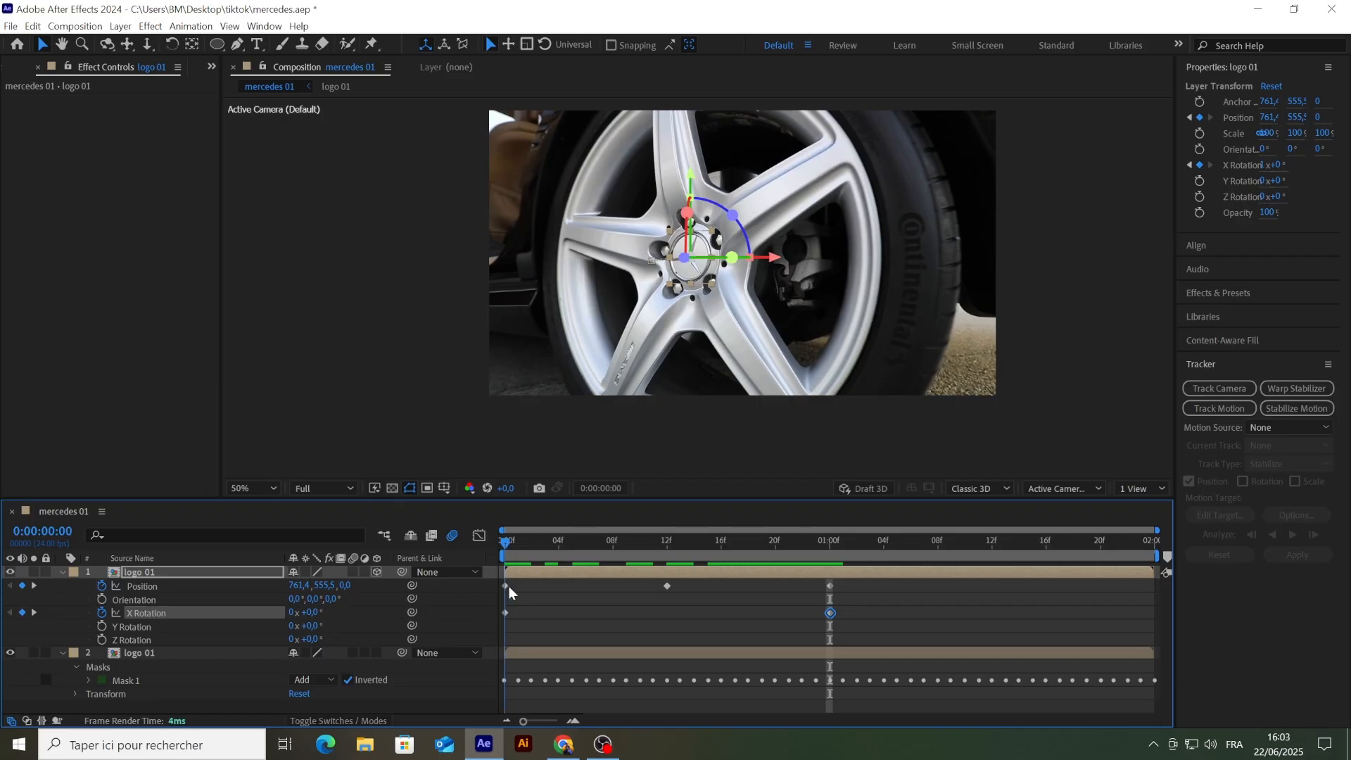
{"action": "key", "text": "space"}
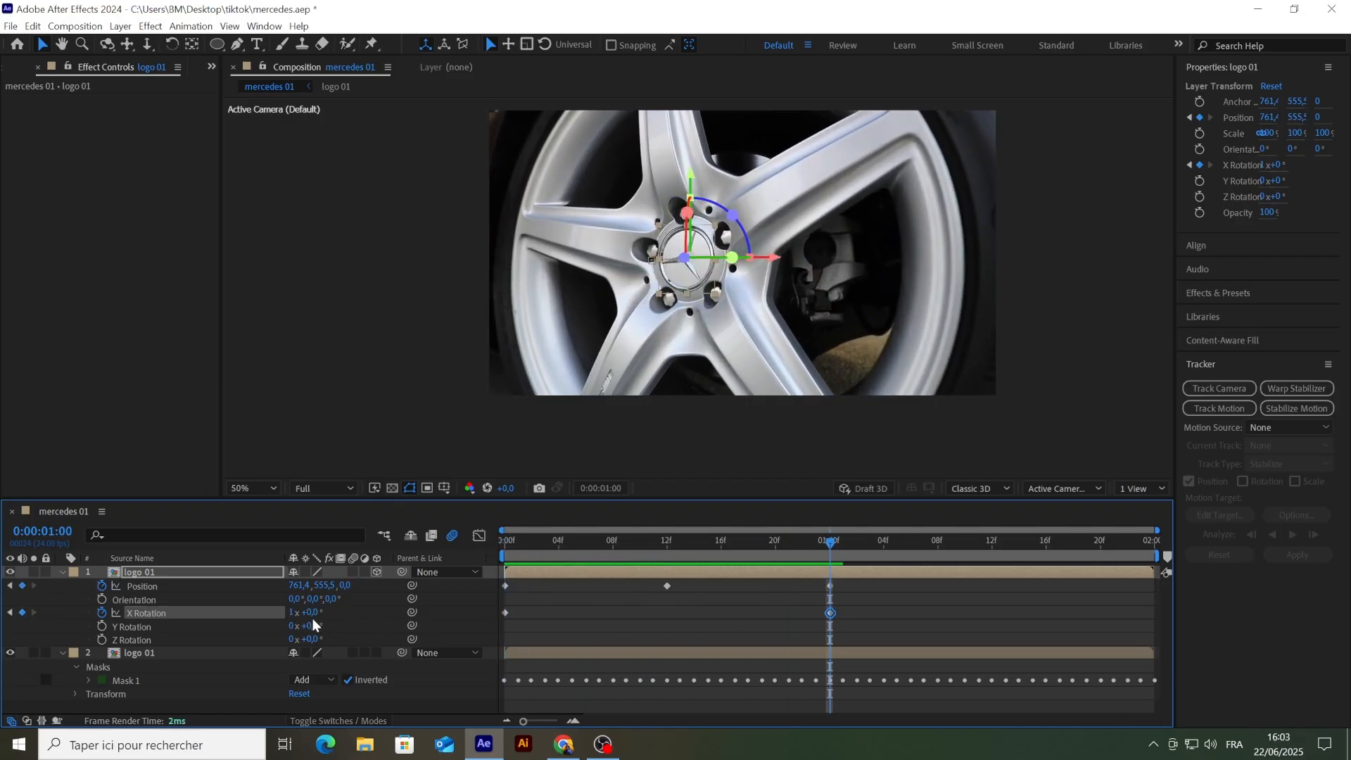
{"action": "left_click", "coordinate": [289, 613]}
{"action": "key", "text": "Return"}
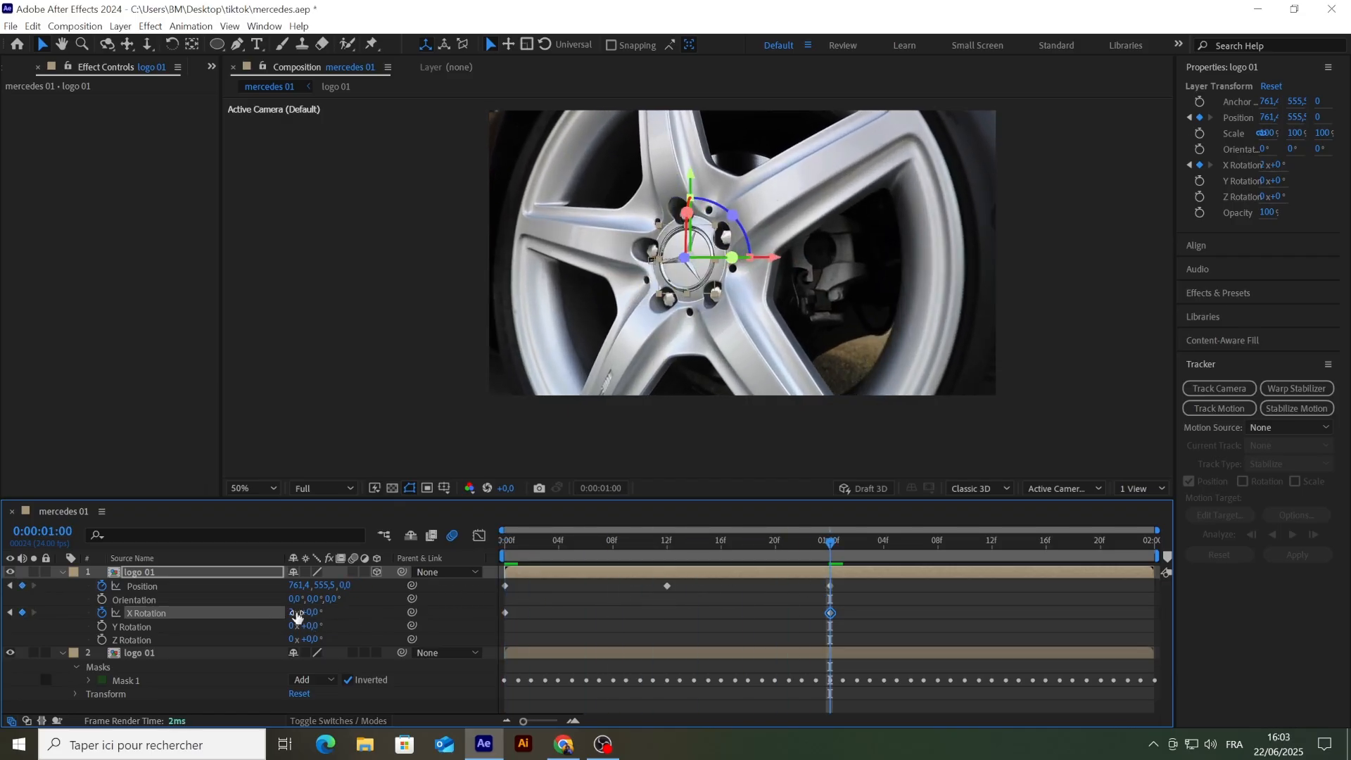
Step: Apply Easy Ease to all Position and X Rotation keyframes of the upper logo 01 layer
{"action": "left_click_drag", "start_coordinate": [851, 591], "coordinate": [487, 626]}
{"action": "right_click", "coordinate": [830, 593]}
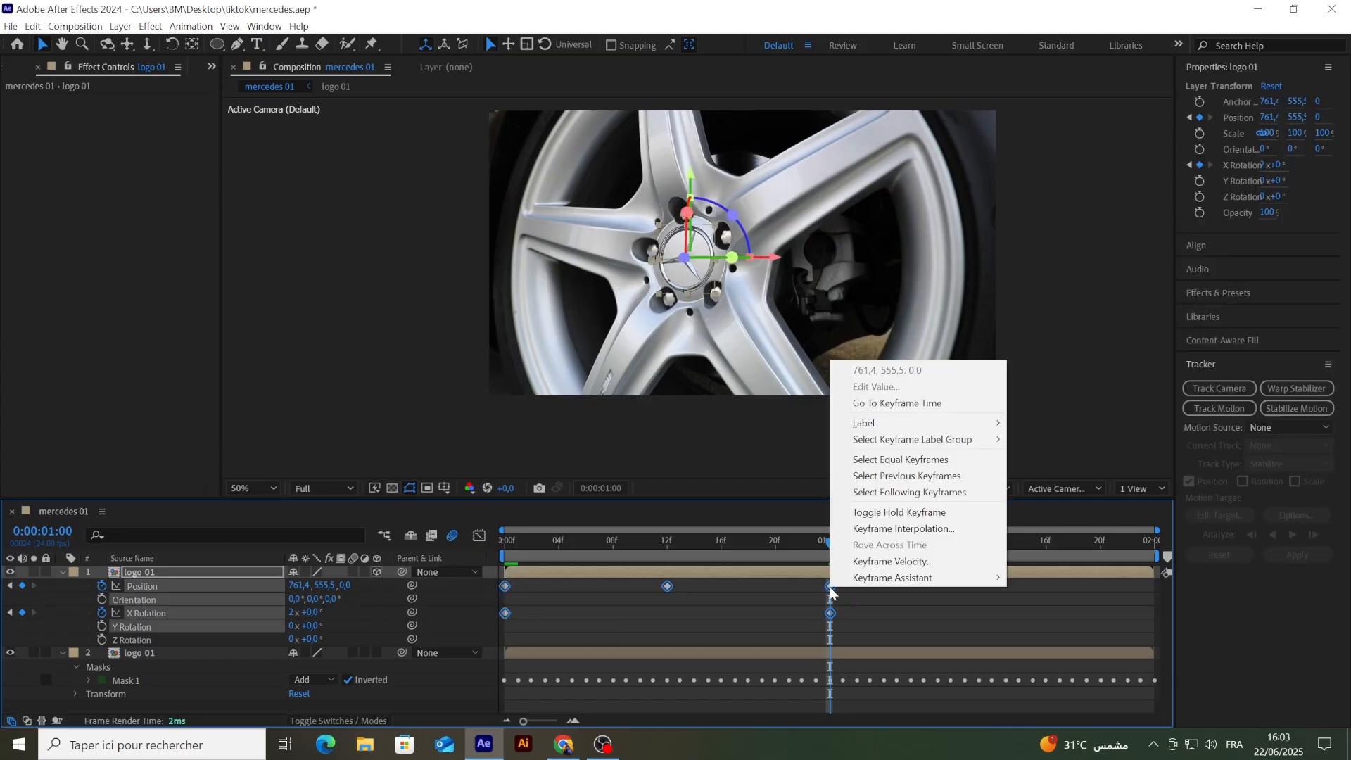
{"action": "mouse_move", "coordinate": [879, 577]}
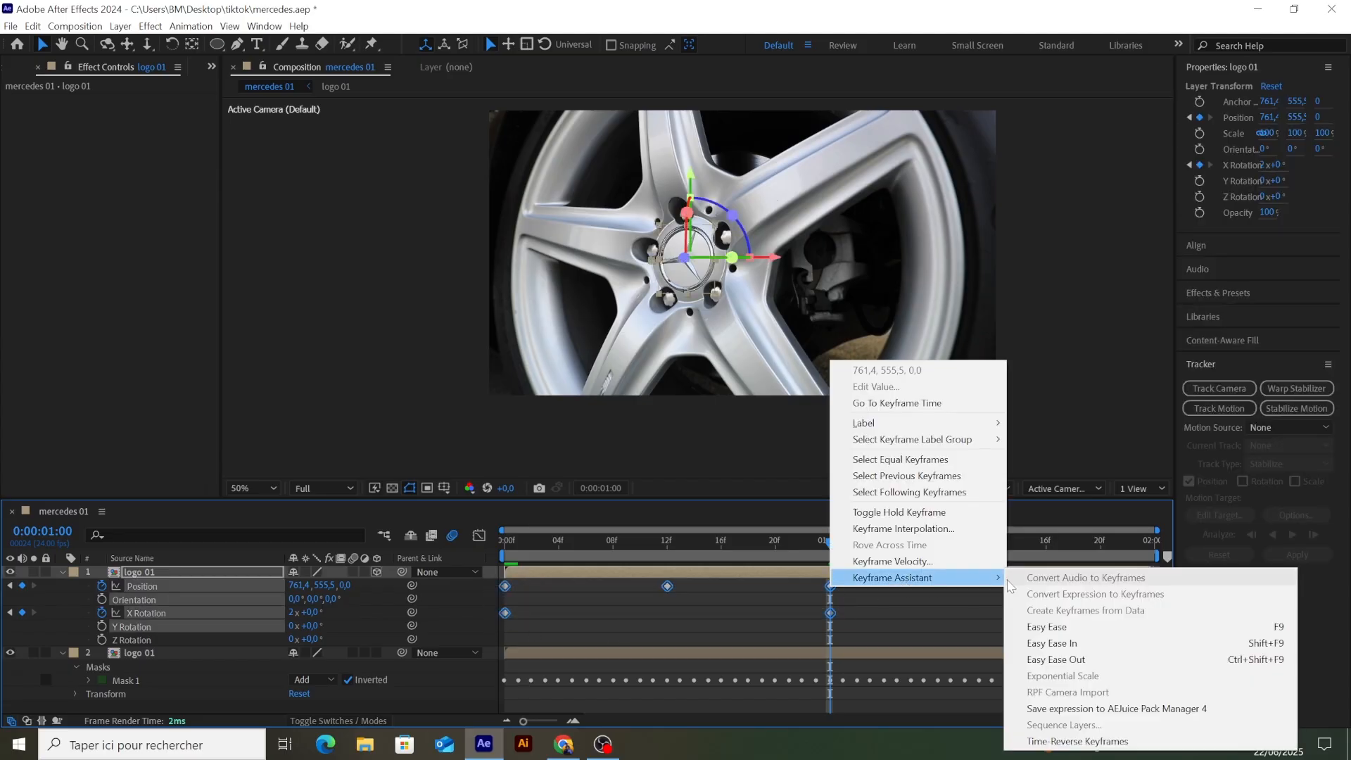
{"action": "left_click", "coordinate": [1047, 626]}
Step: Reshape the Position speed graph with long easing around the middle keyframe and short easing at the first and last keyframes
{"action": "left_click_drag", "start_coordinate": [860, 581], "coordinate": [514, 588]}
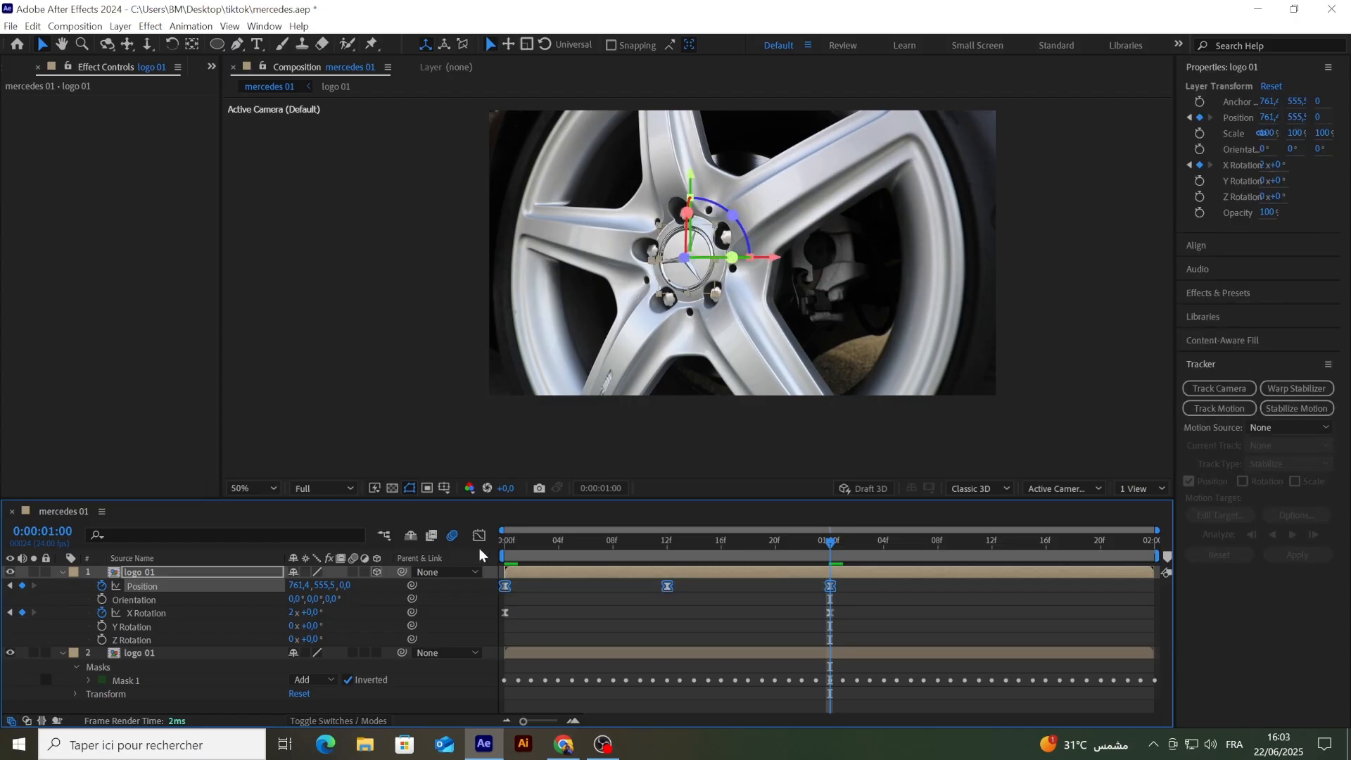
{"action": "left_click", "coordinate": [479, 536]}
{"action": "left_click_drag", "start_coordinate": [636, 667], "coordinate": [586, 681]}
{"action": "left_click_drag", "start_coordinate": [693, 681], "coordinate": [748, 681]}
{"action": "left_click_drag", "start_coordinate": [531, 682], "coordinate": [507, 680]}
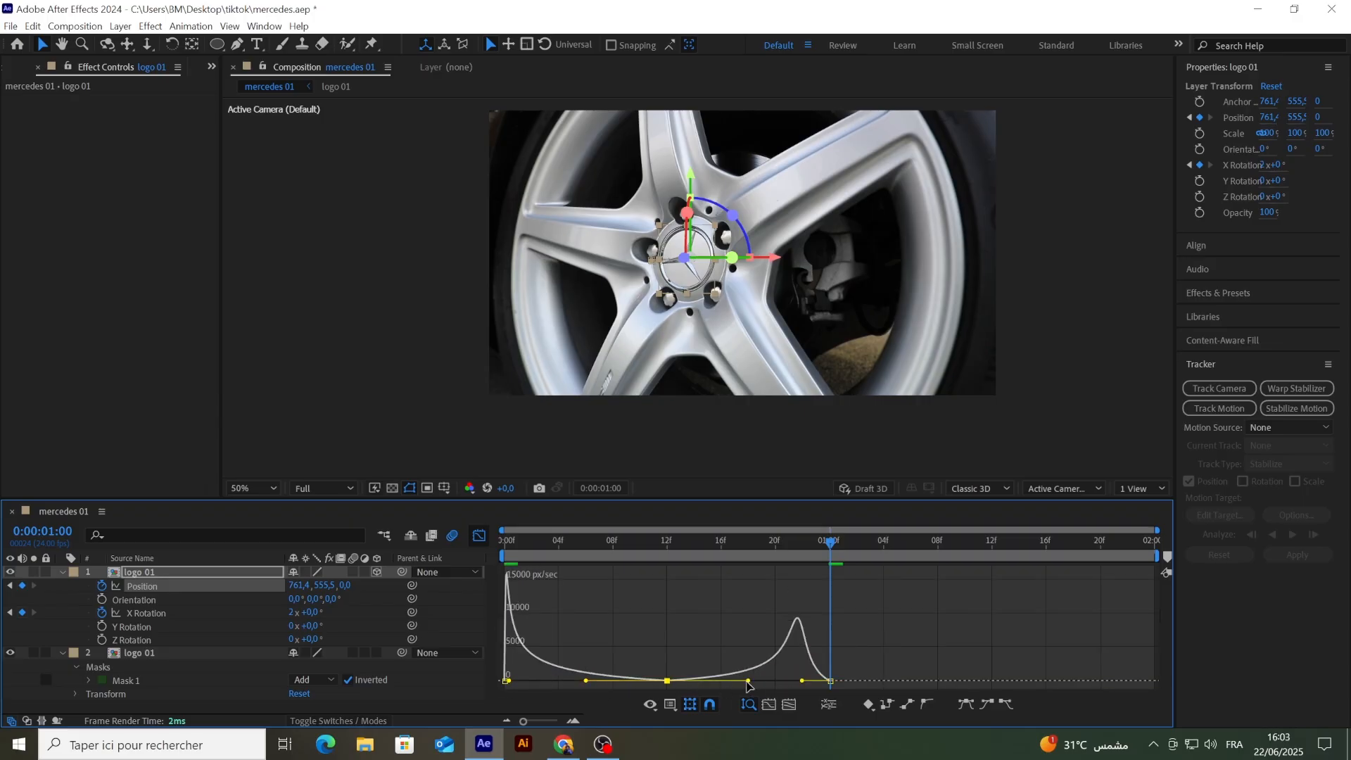
{"action": "left_click_drag", "start_coordinate": [801, 681], "coordinate": [825, 681]}
{"action": "left_click", "coordinate": [479, 538]}
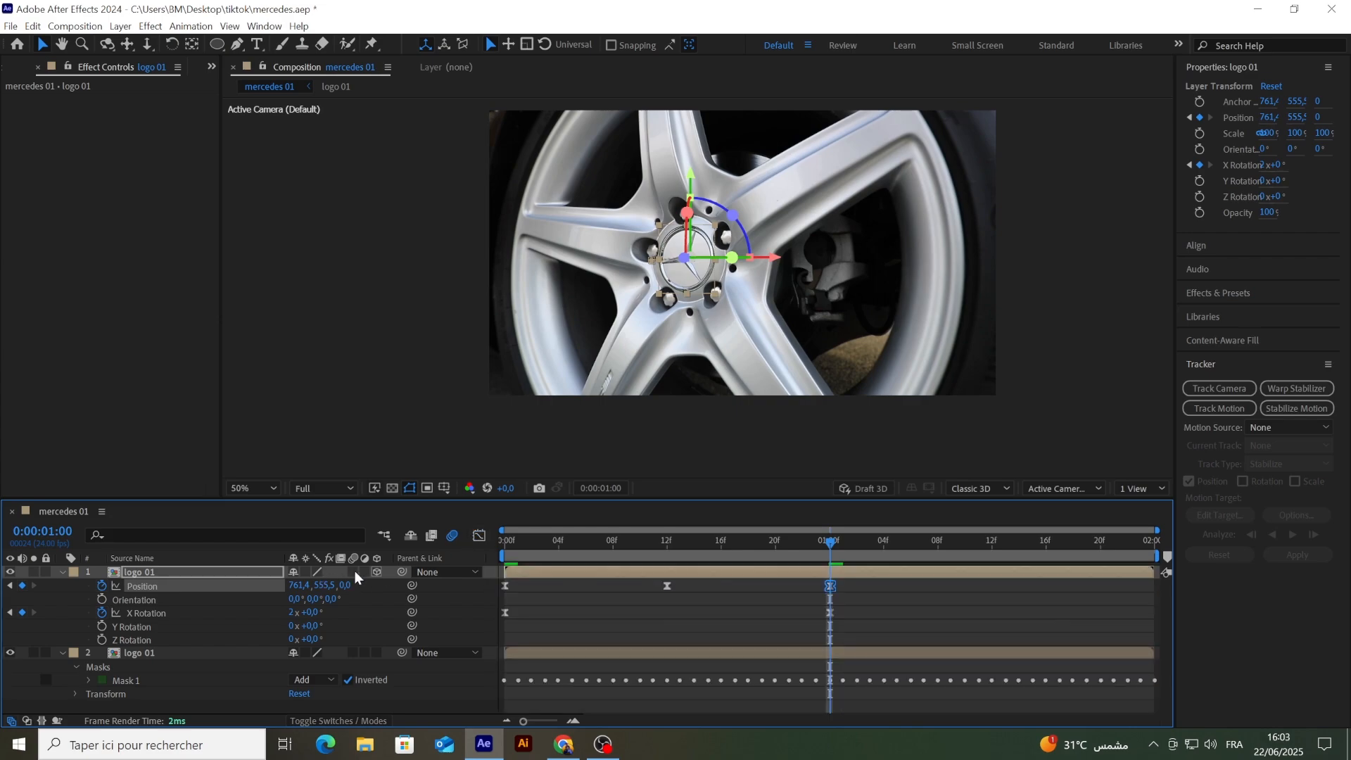
Step: Enable motion blur on the upper logo 01 layer and play back the animation from the start
{"action": "key", "text": "space"}
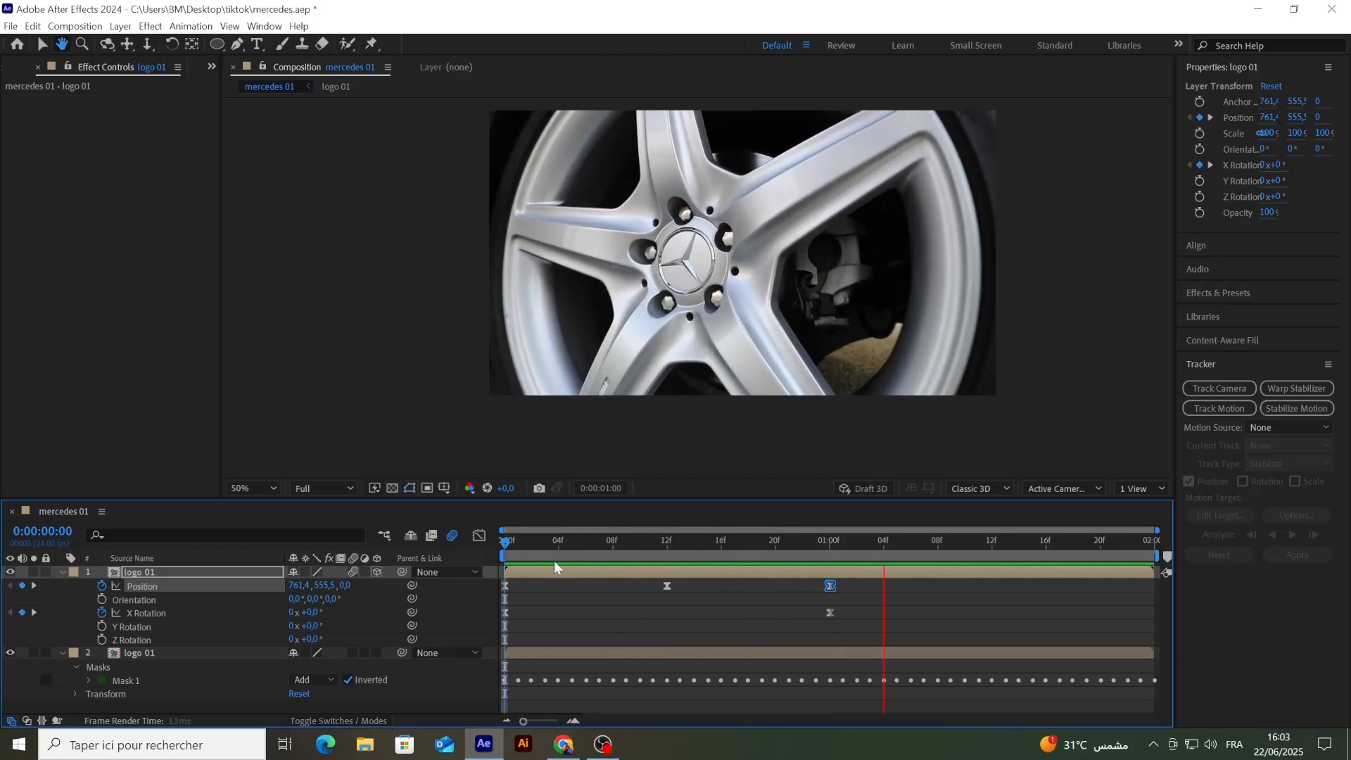
{"action": "key", "text": "space"}
Step: Compress all Position and X Rotation keyframes proportionally so the last ones land at 0:00:00:19, and replay from the start
{"action": "left_click_drag", "start_coordinate": [854, 579], "coordinate": [501, 645]}
{"action": "left_click_drag", "start_coordinate": [827, 589], "coordinate": [761, 593]}
{"action": "left_click_drag", "start_coordinate": [883, 555], "coordinate": [471, 561]}
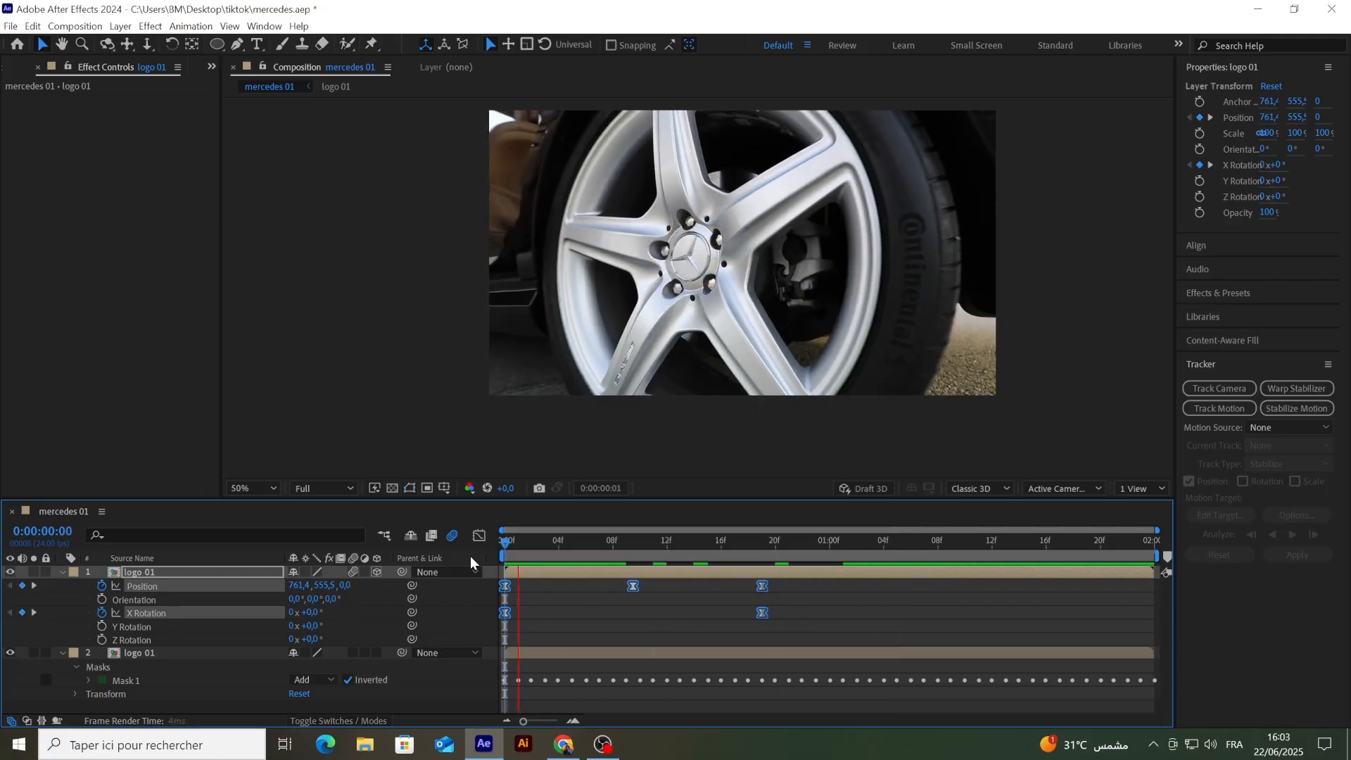
Step: Play the animation, scrub back to 0:00:00:19, and toggle the upper logo 01 layer's visibility to inspect the hole behind the badge
{"action": "key", "text": "space"}
{"action": "key", "text": "space"}
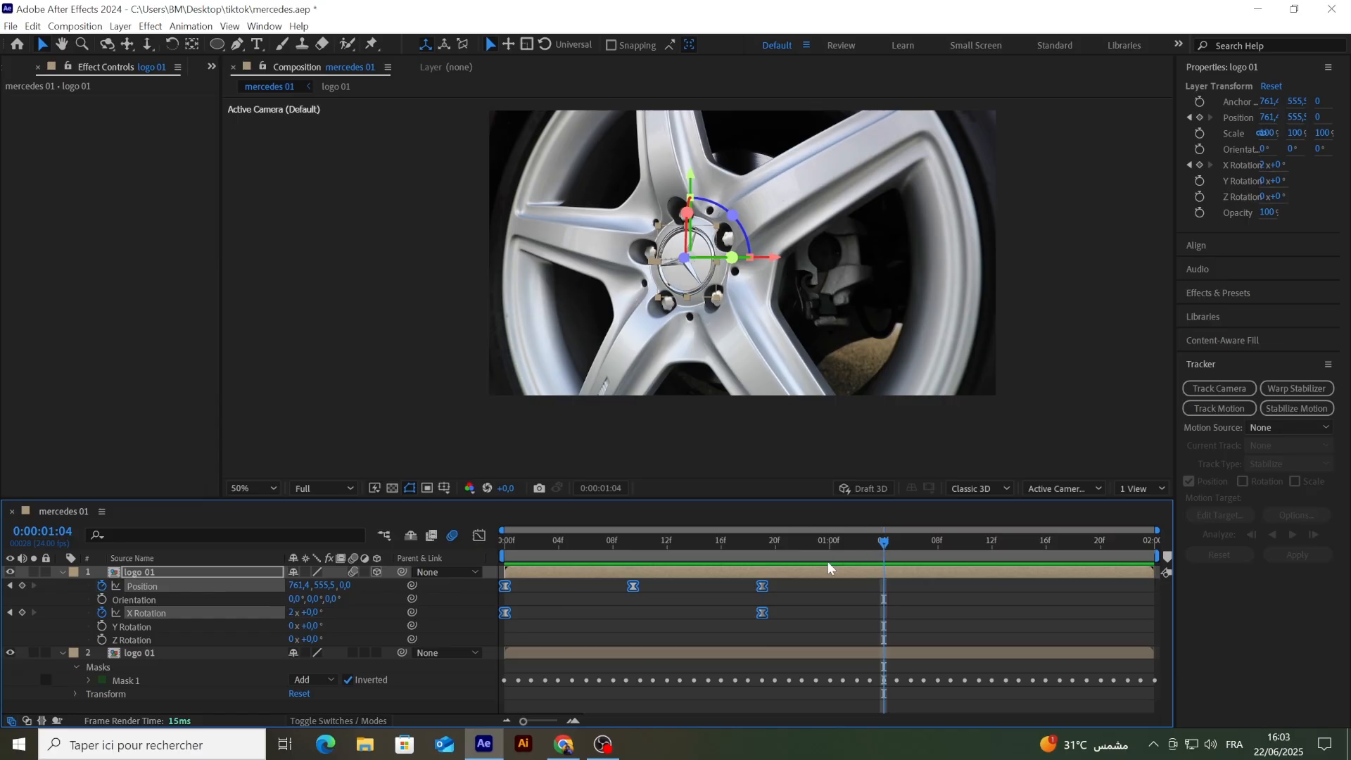
{"action": "left_click_drag", "start_coordinate": [885, 543], "coordinate": [776, 566]}
{"action": "left_click", "coordinate": [711, 633]}
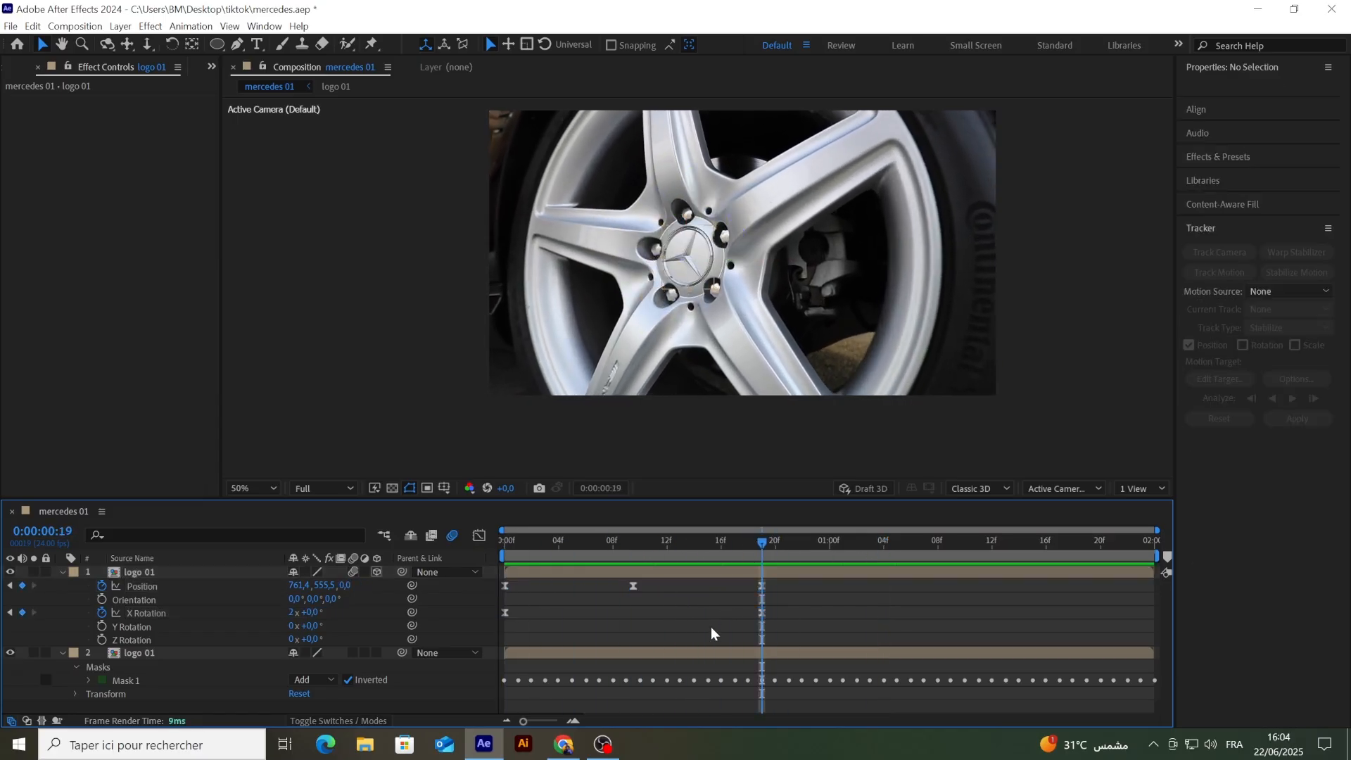
{"action": "left_click", "coordinate": [10, 572]}
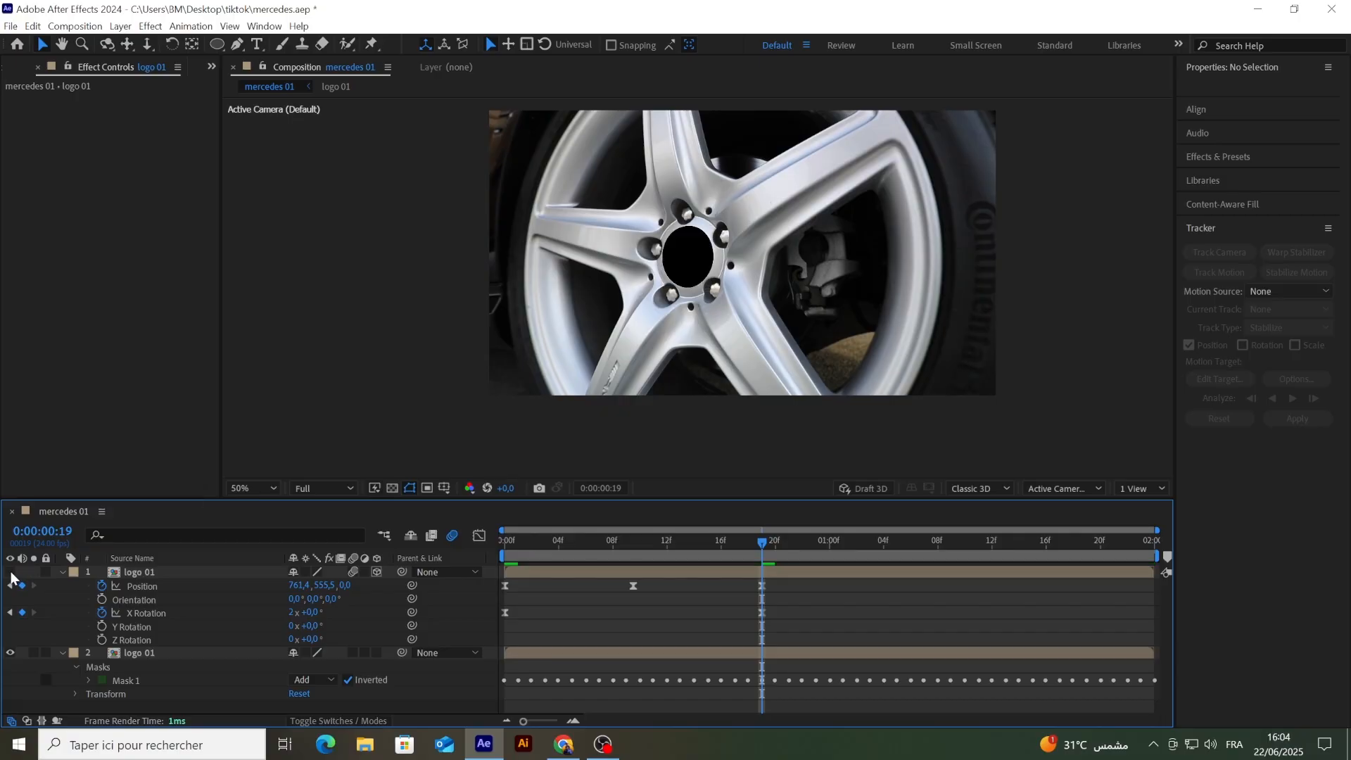
{"action": "left_click", "coordinate": [11, 572]}
Step: Select the lower logo 01 layer, move to 0:00:00:10, and open the Content-Aware Fill settings
{"action": "left_click", "coordinate": [138, 651]}
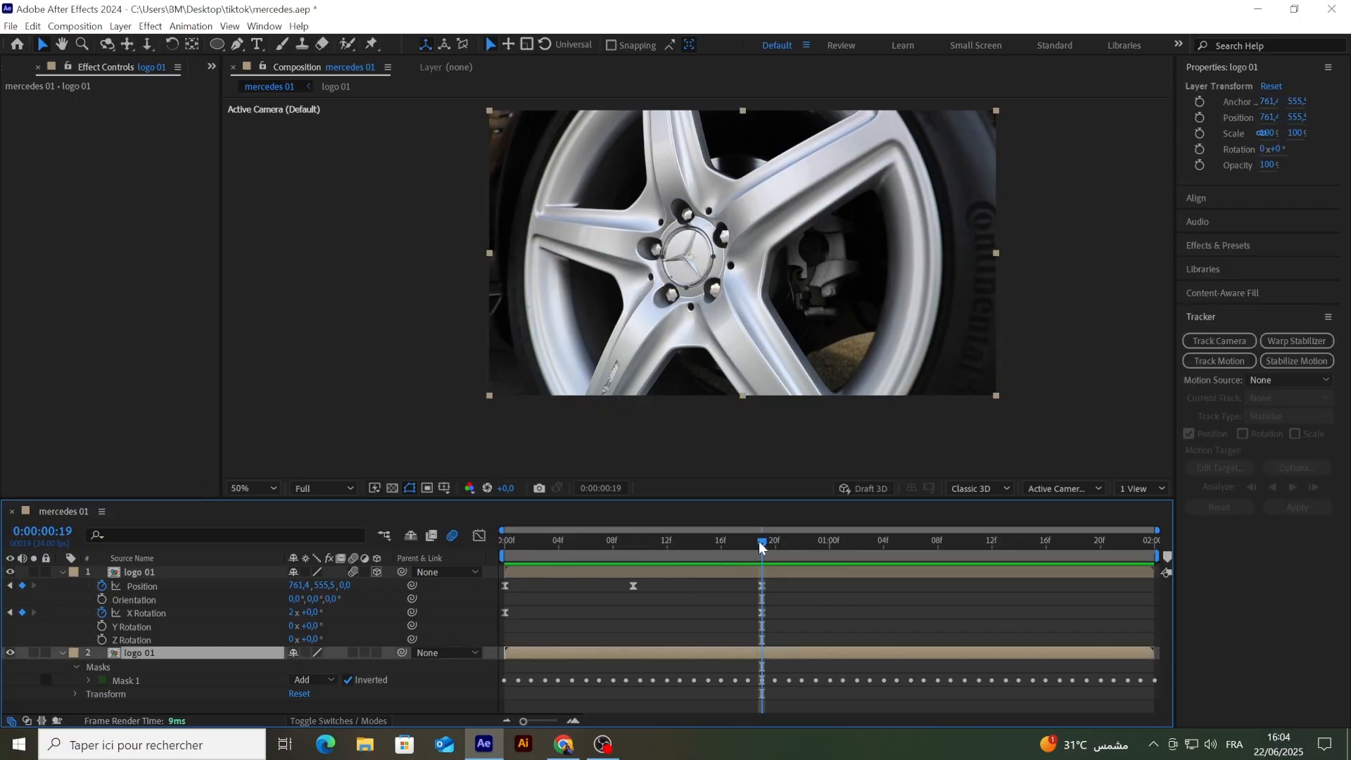
{"action": "left_click_drag", "start_coordinate": [760, 547], "coordinate": [639, 543]}
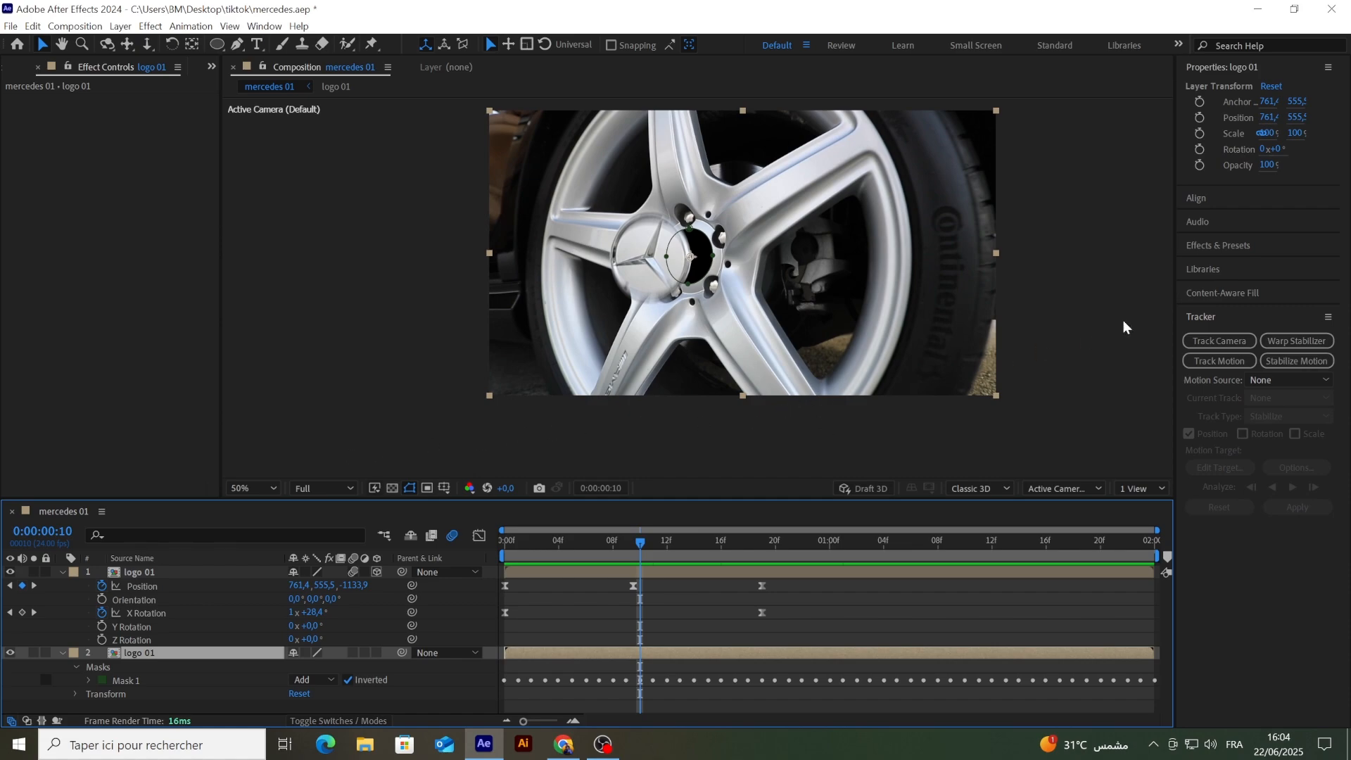
{"action": "left_click", "coordinate": [1225, 318]}
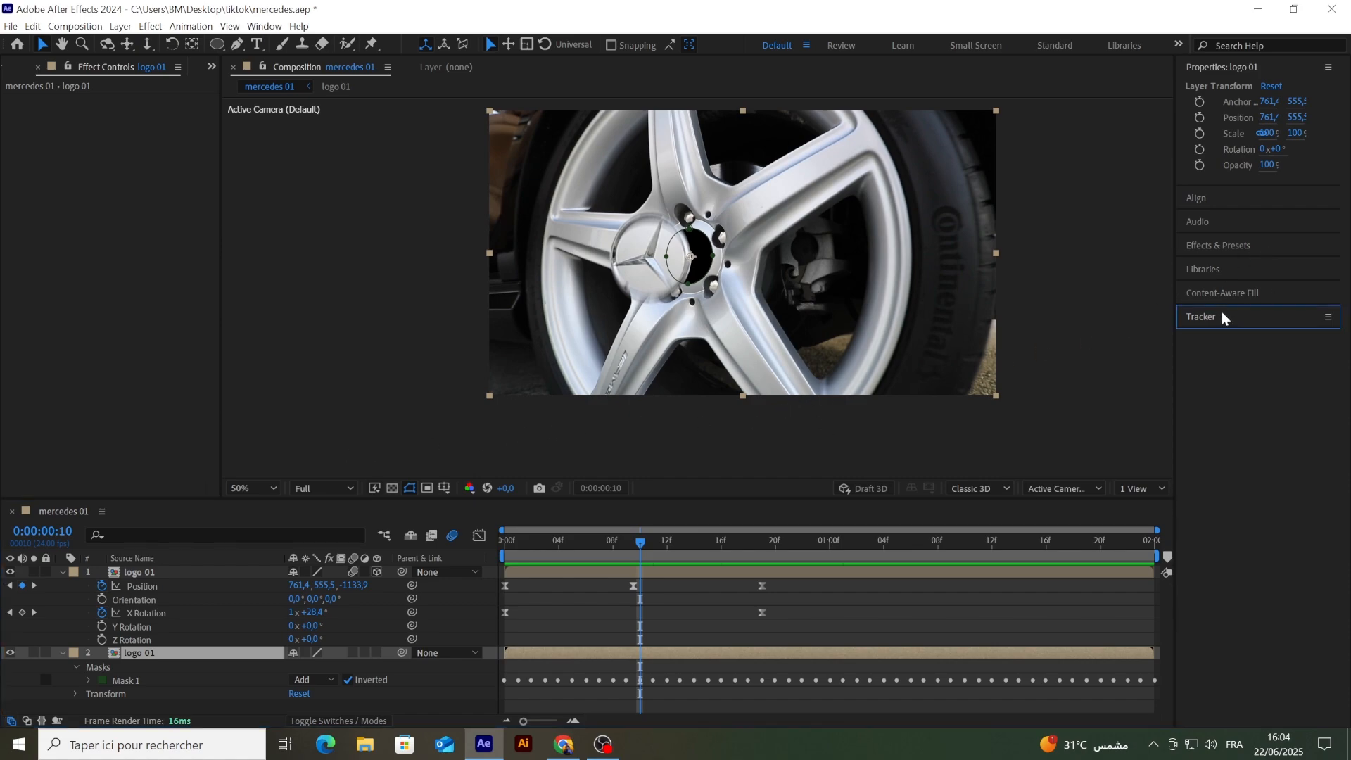
{"action": "left_click", "coordinate": [1224, 294]}
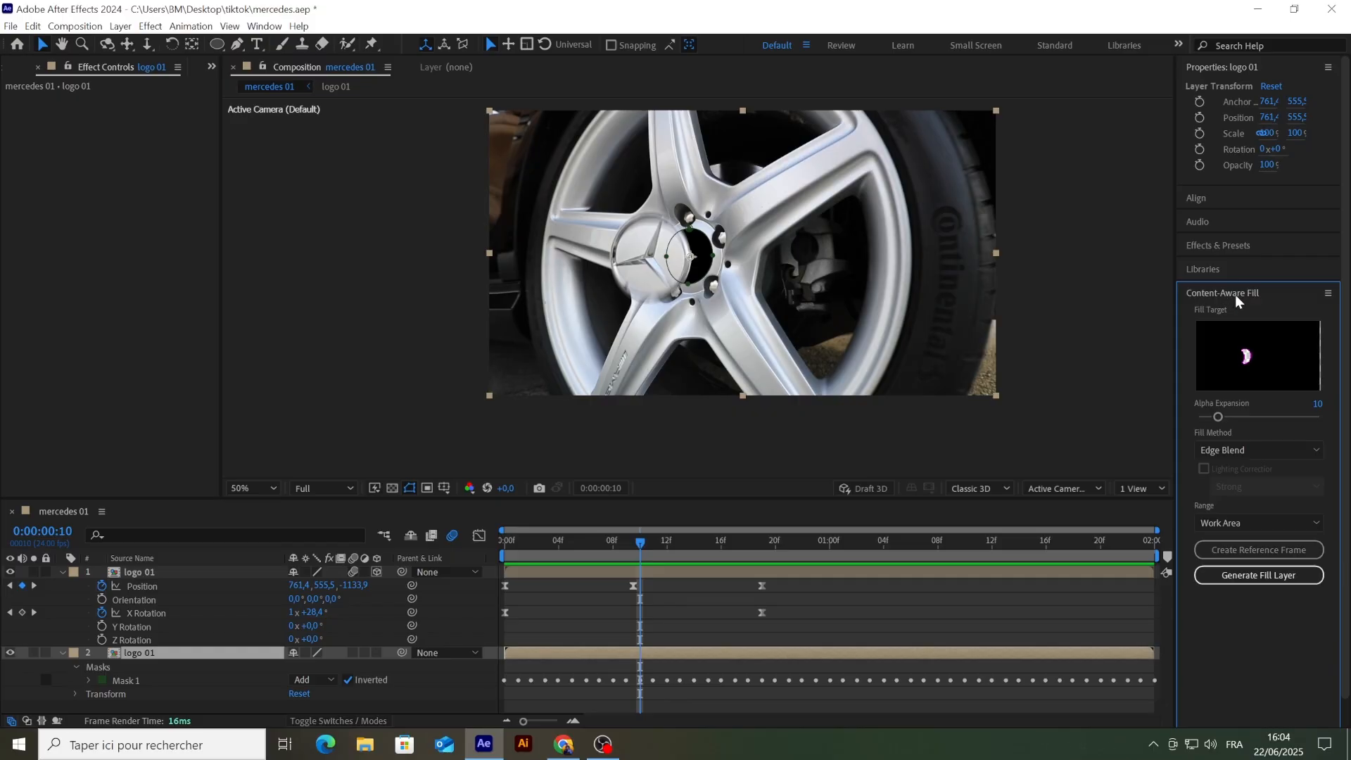
{"action": "left_click", "coordinate": [263, 26]}
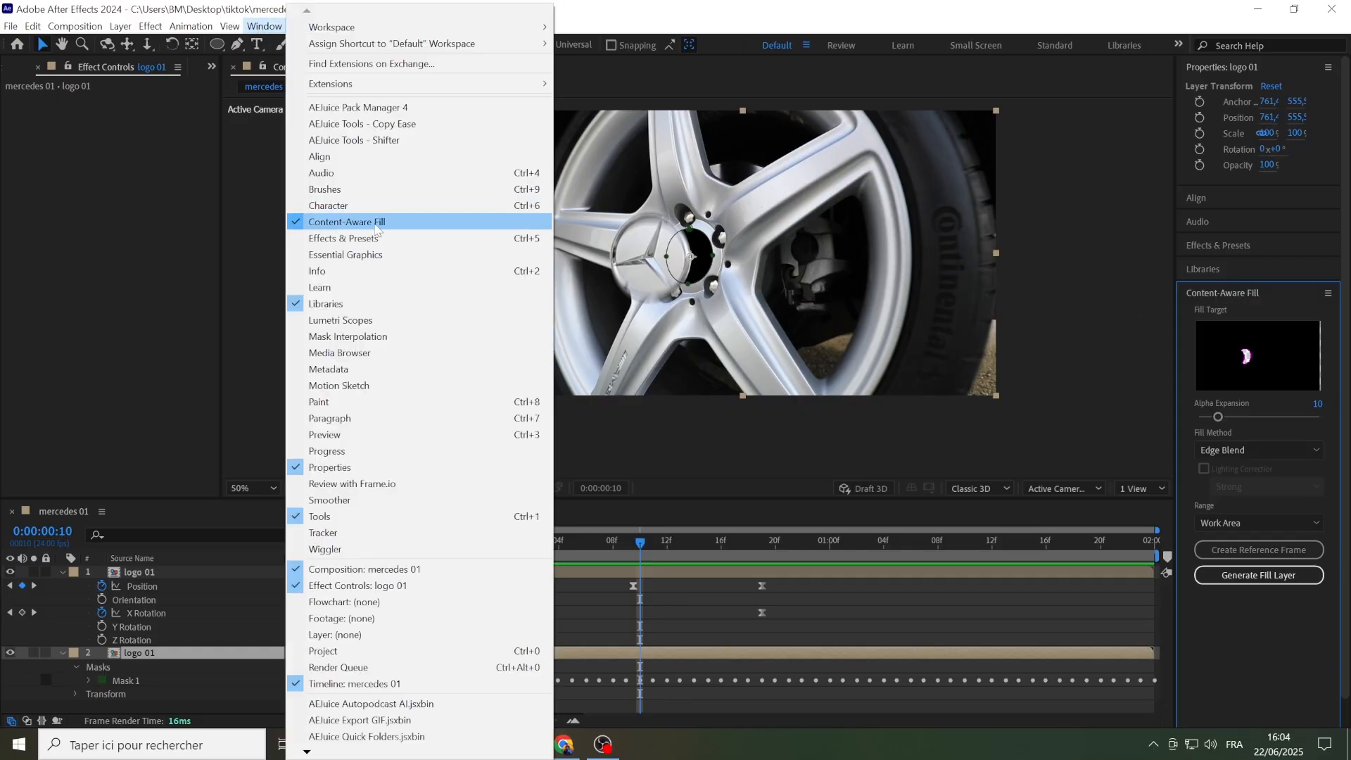
{"action": "left_click", "coordinate": [1128, 399]}
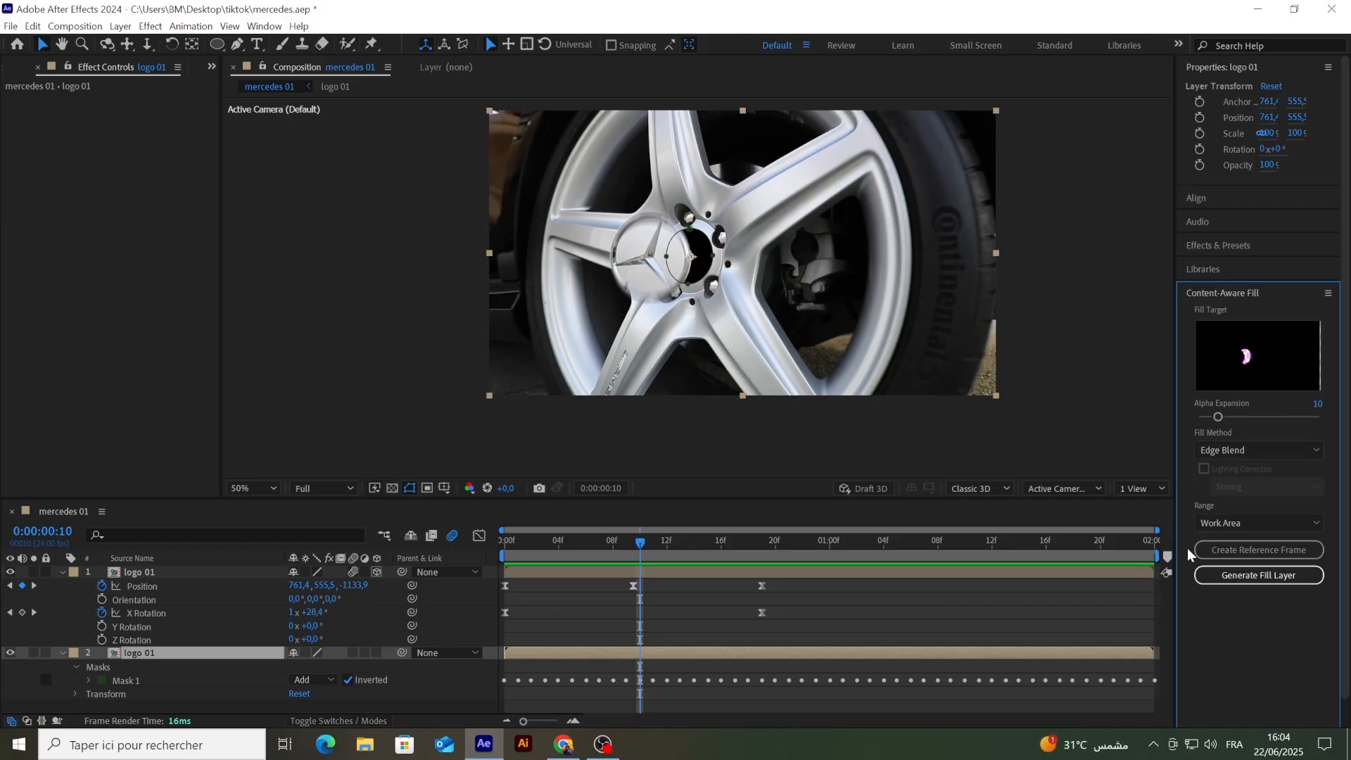
Step: Generate an Edge Blend fill layer for the work area from the first frame and place it between the two logo 01 layers
{"action": "left_click_drag", "start_coordinate": [641, 548], "coordinate": [472, 555]}
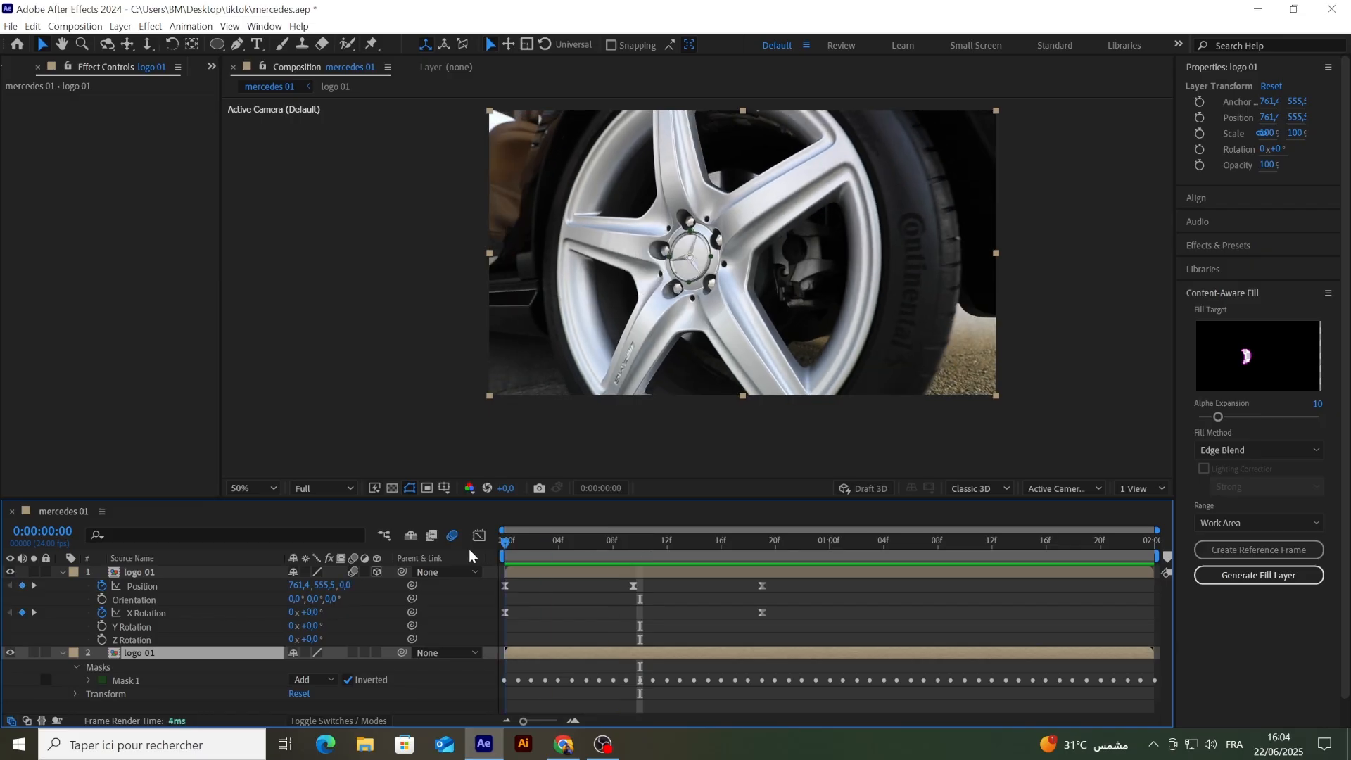
{"action": "left_click", "coordinate": [1213, 577]}
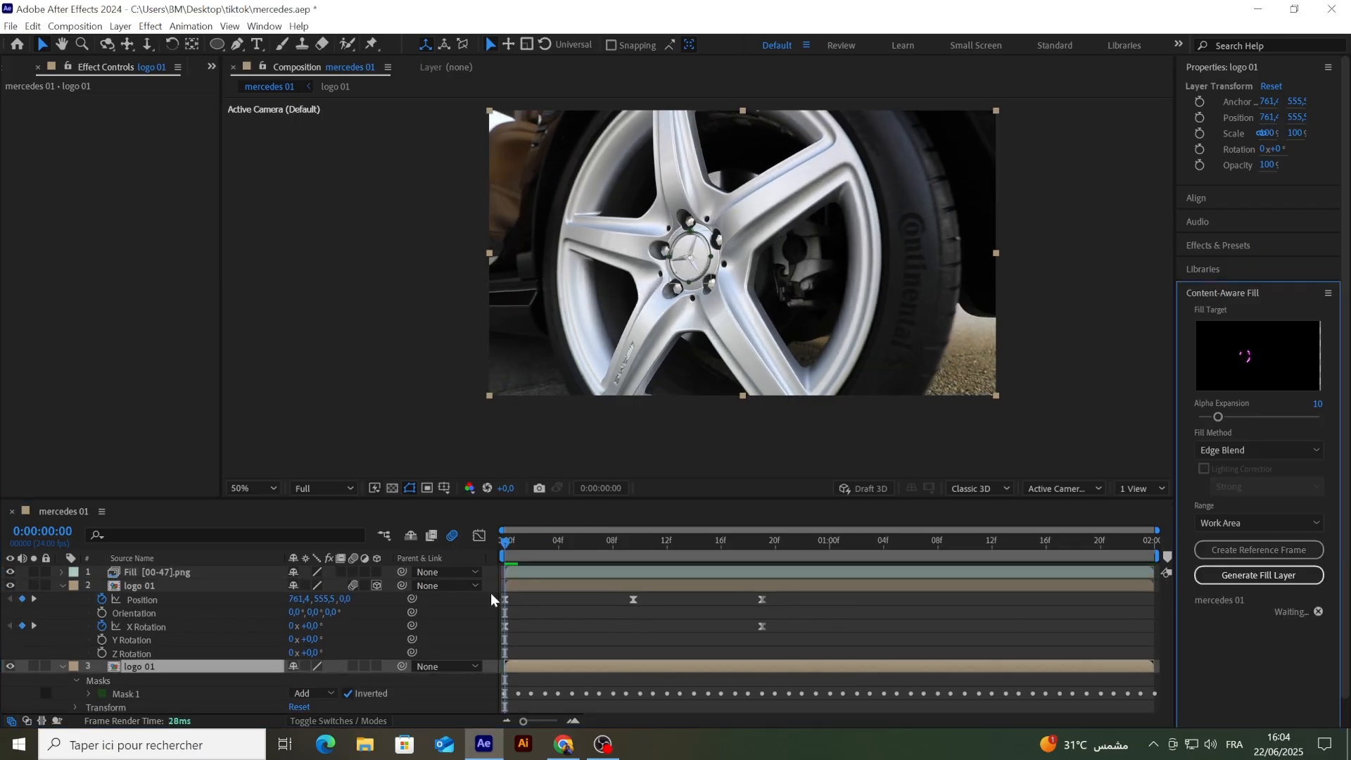
{"action": "left_click", "coordinate": [61, 586]}
{"action": "left_click", "coordinate": [151, 574]}
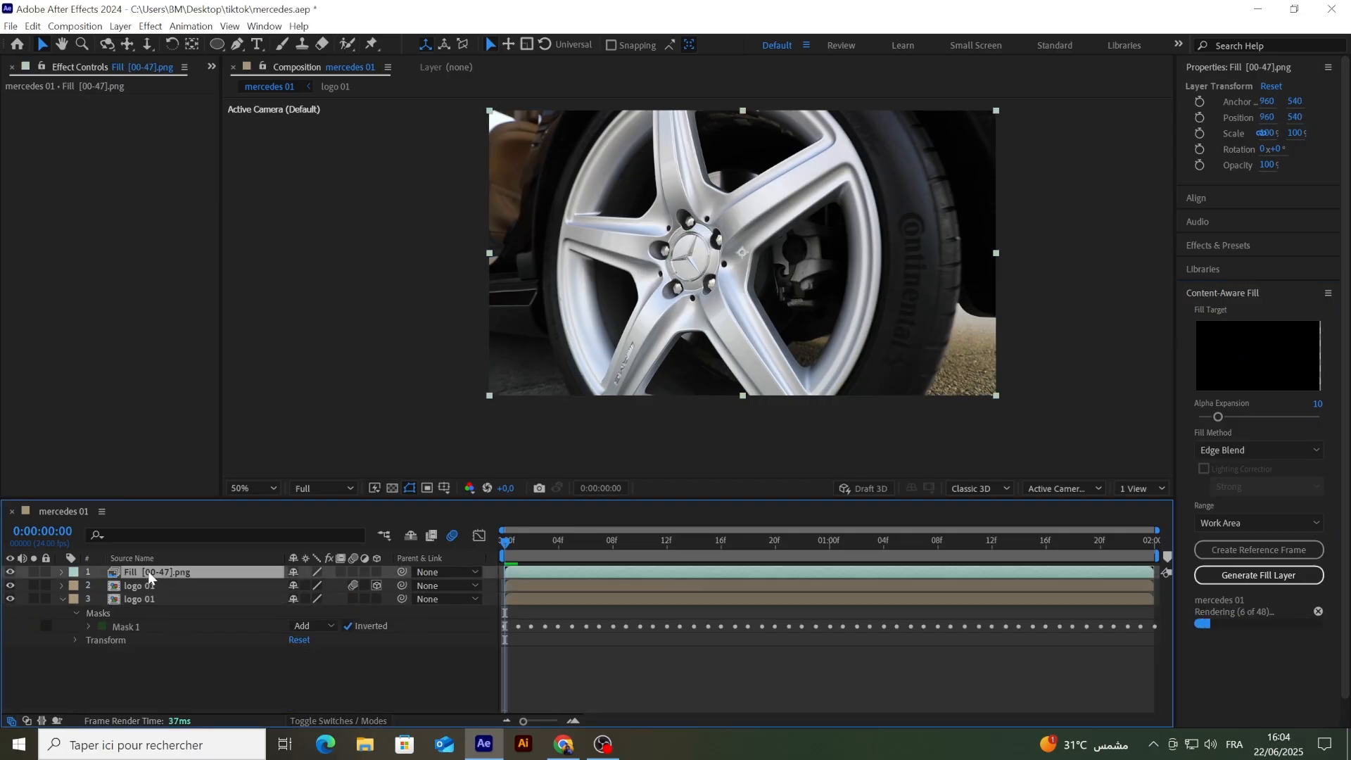
{"action": "left_click_drag", "start_coordinate": [152, 578], "coordinate": [151, 598]}
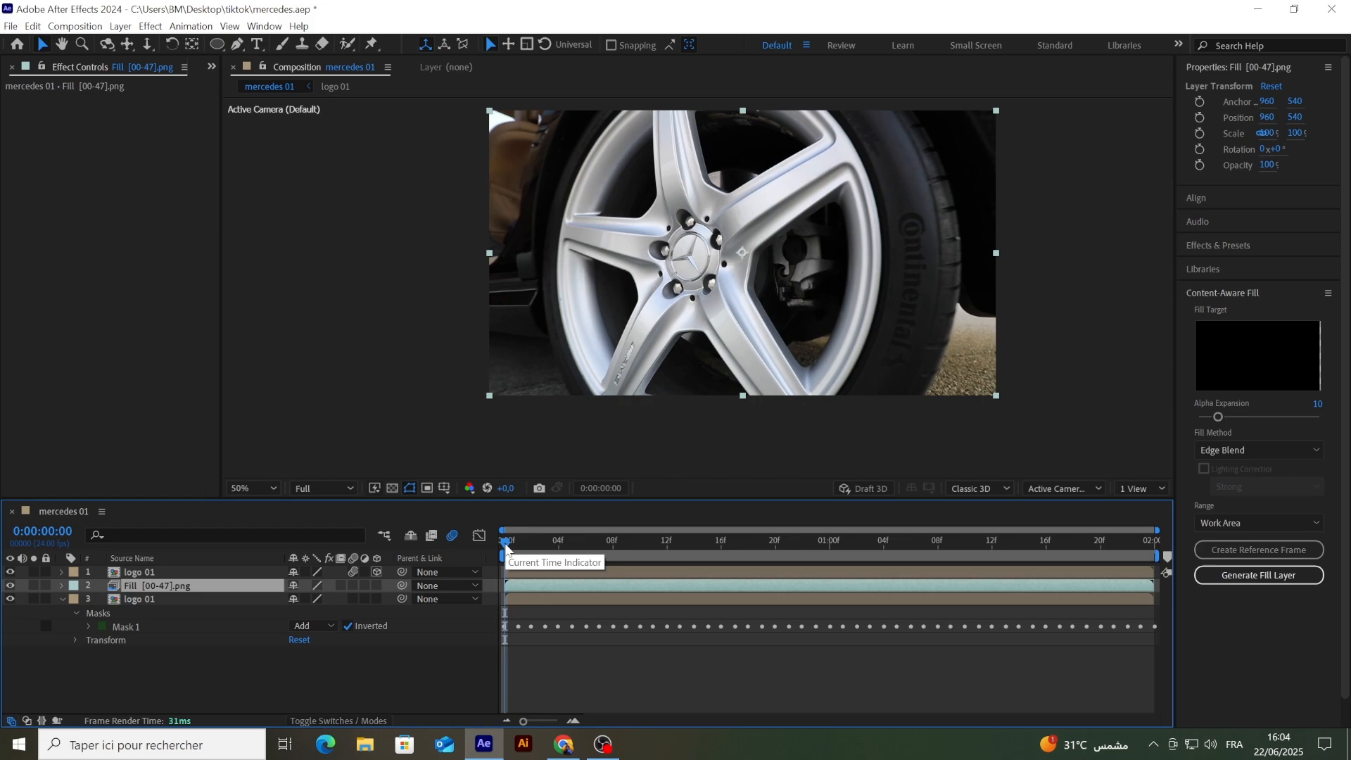
Step: Play the composition with the generated fill from the start and examine the filled hub at 0:00:00:10
{"action": "mouse_move", "coordinate": [505, 549]}
{"action": "left_mouse_down"}
{"action": "mouse_move", "coordinate": [767, 555]}
{"action": "mouse_move", "coordinate": [513, 552]}
{"action": "left_mouse_up"}
{"action": "key", "text": "space"}
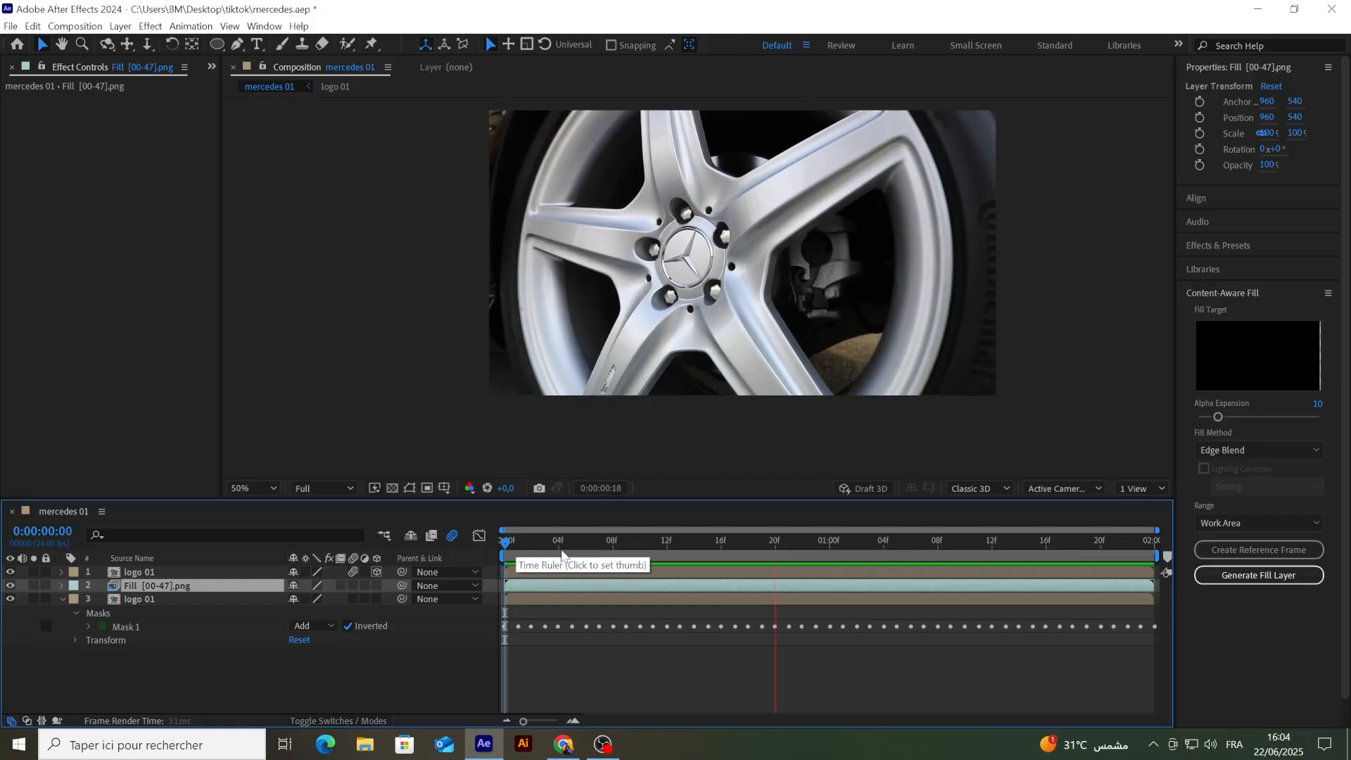
{"action": "left_click_drag", "start_coordinate": [832, 551], "coordinate": [457, 545]}
{"action": "scroll", "coordinate": [682, 270], "scroll_direction": "up", "scroll_amount": 2}
{"action": "scroll", "coordinate": [678, 273], "scroll_direction": "down", "scroll_amount": 2}
{"action": "key", "text": "space"}
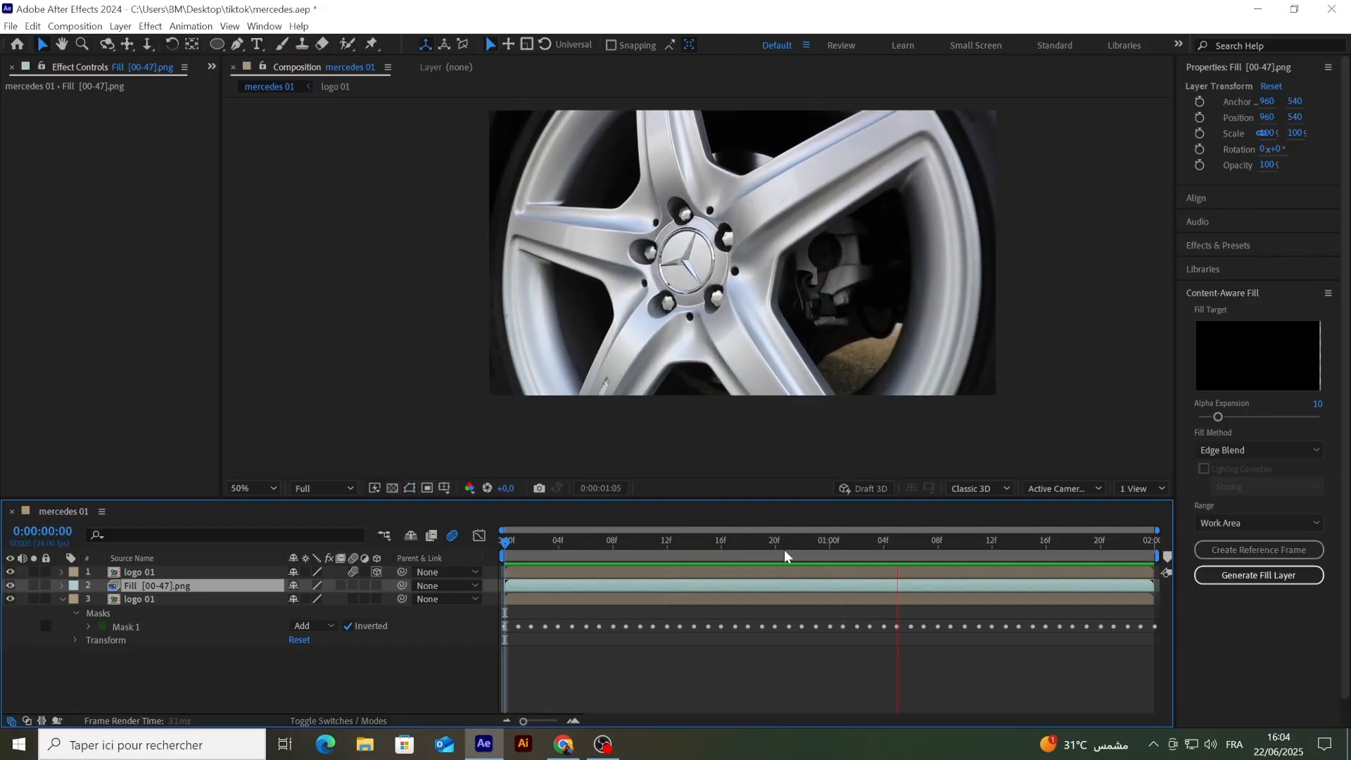
{"action": "left_click", "coordinate": [884, 543]}
{"action": "left_click_drag", "start_coordinate": [884, 543], "coordinate": [643, 556]}
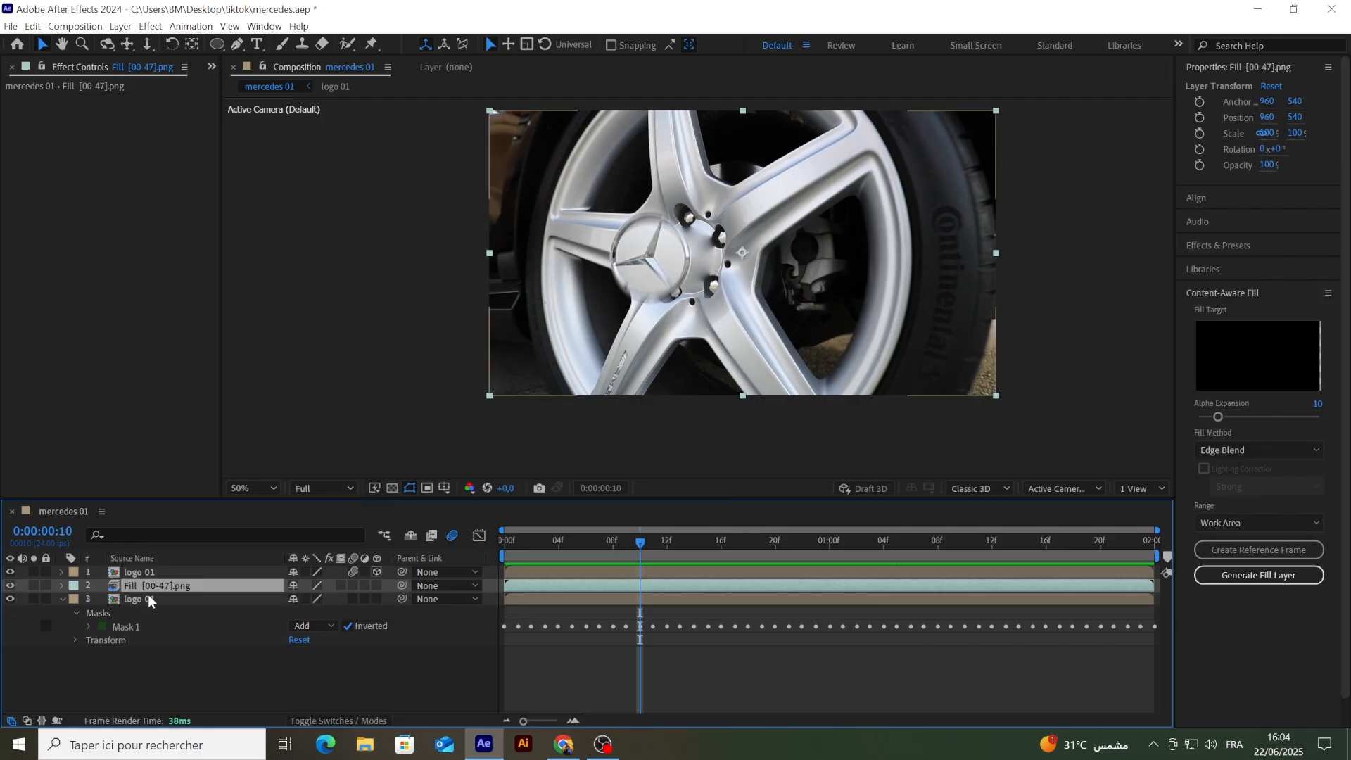
Step: Create a Content-Aware Fill reference frame for the lower logo 01 layer at 0:00:00:00 with the upper logo 01 layer hidden
{"action": "left_click", "coordinate": [187, 599]}
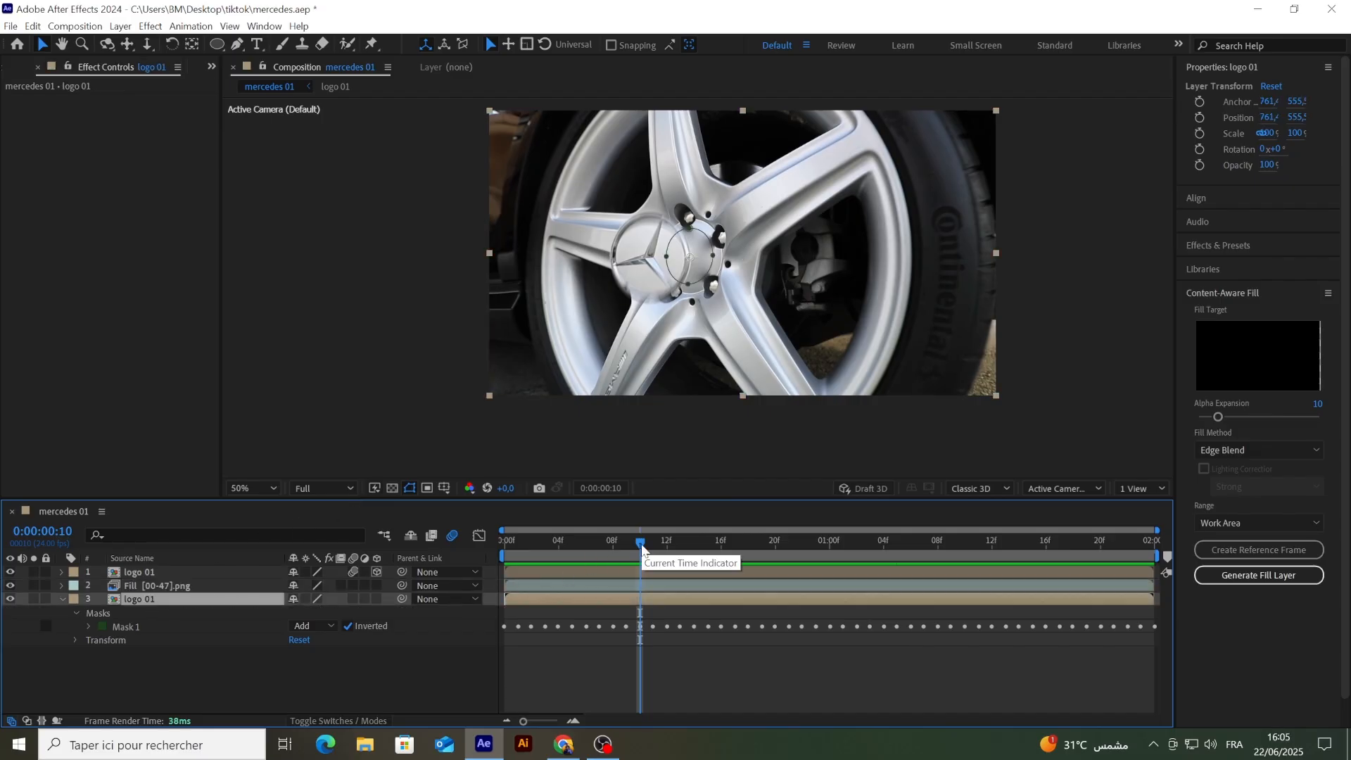
{"action": "left_click_drag", "start_coordinate": [640, 554], "coordinate": [538, 559]}
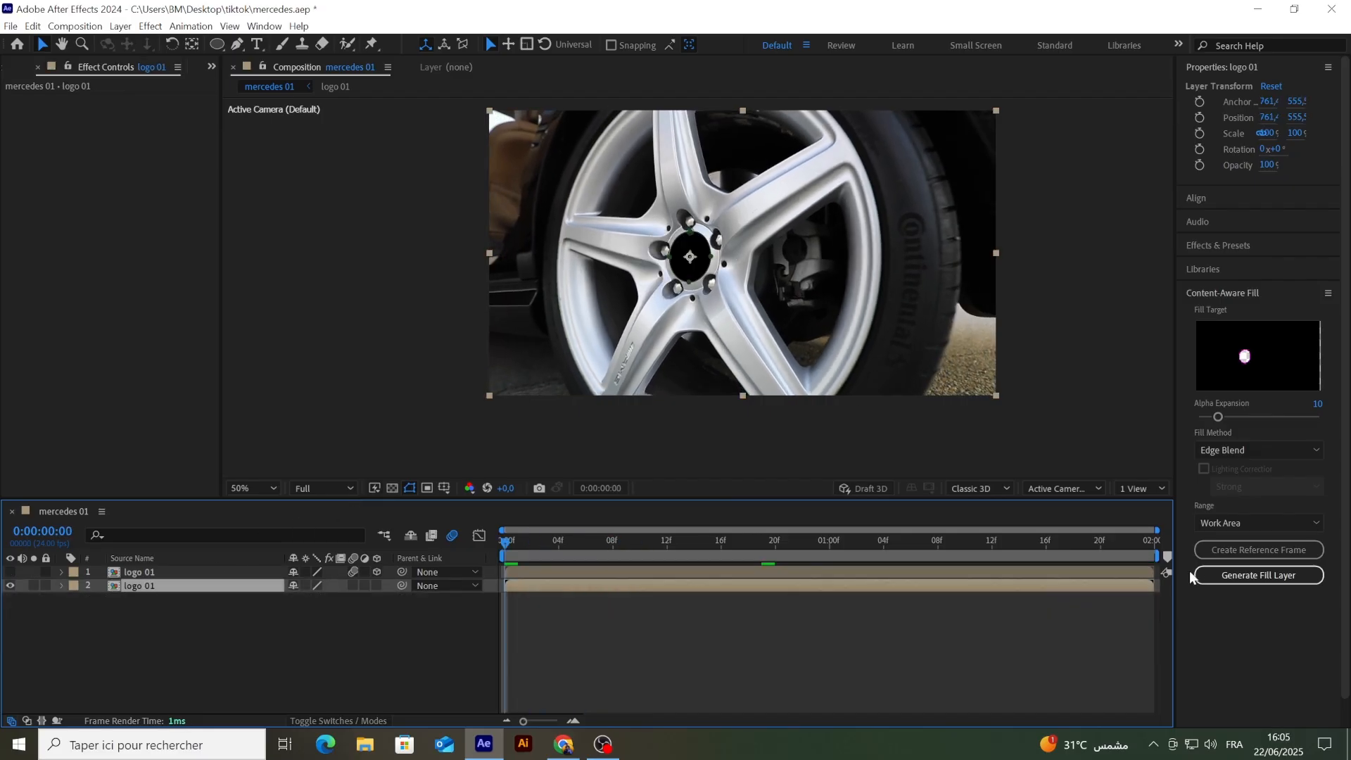
{"action": "left_click", "coordinate": [1248, 550]}
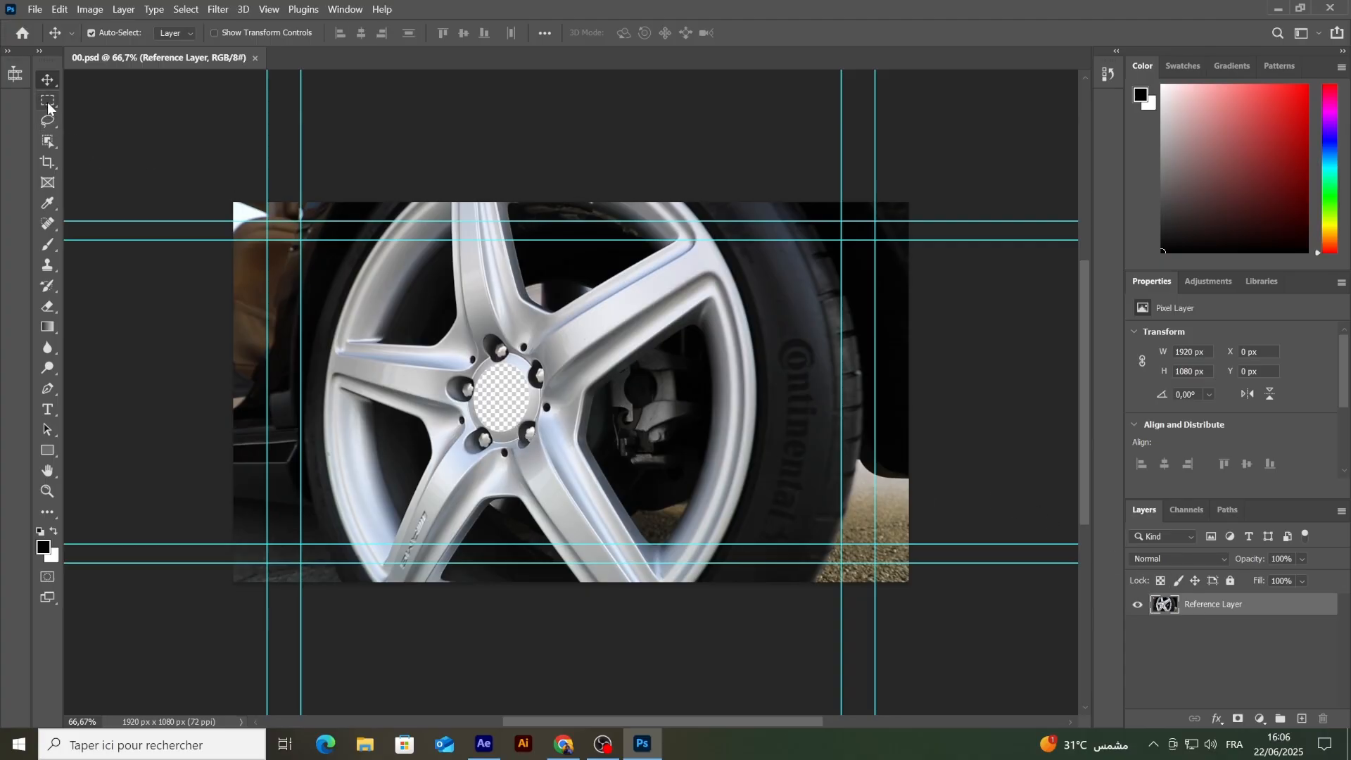
Step: Lasso a closed selection tightly around the transparent hole in the wheel hub of 00.psd
{"action": "left_click", "coordinate": [45, 127]}
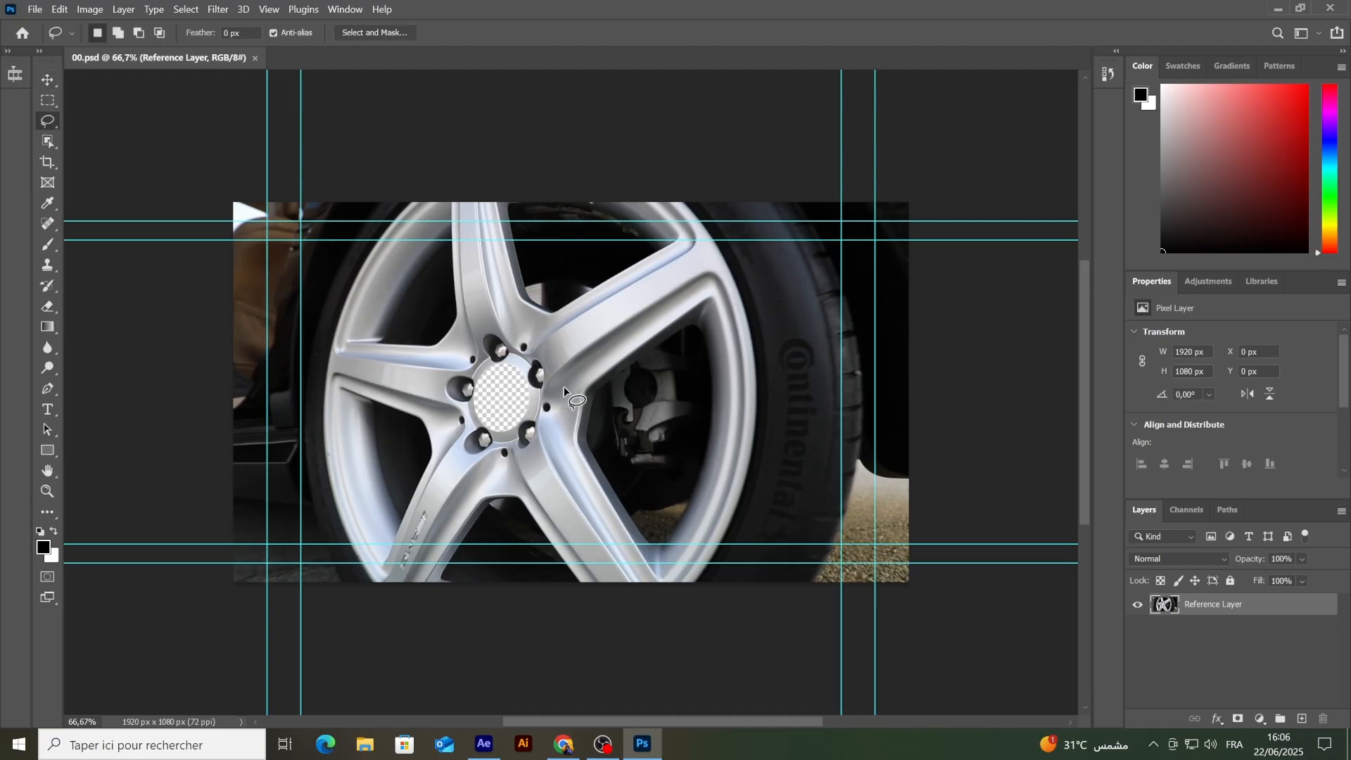
{"action": "scroll", "coordinate": [501, 387], "scroll_direction": "up", "scroll_amount": 5}
{"action": "scroll", "coordinate": [501, 391], "scroll_direction": "up", "scroll_amount": 5}
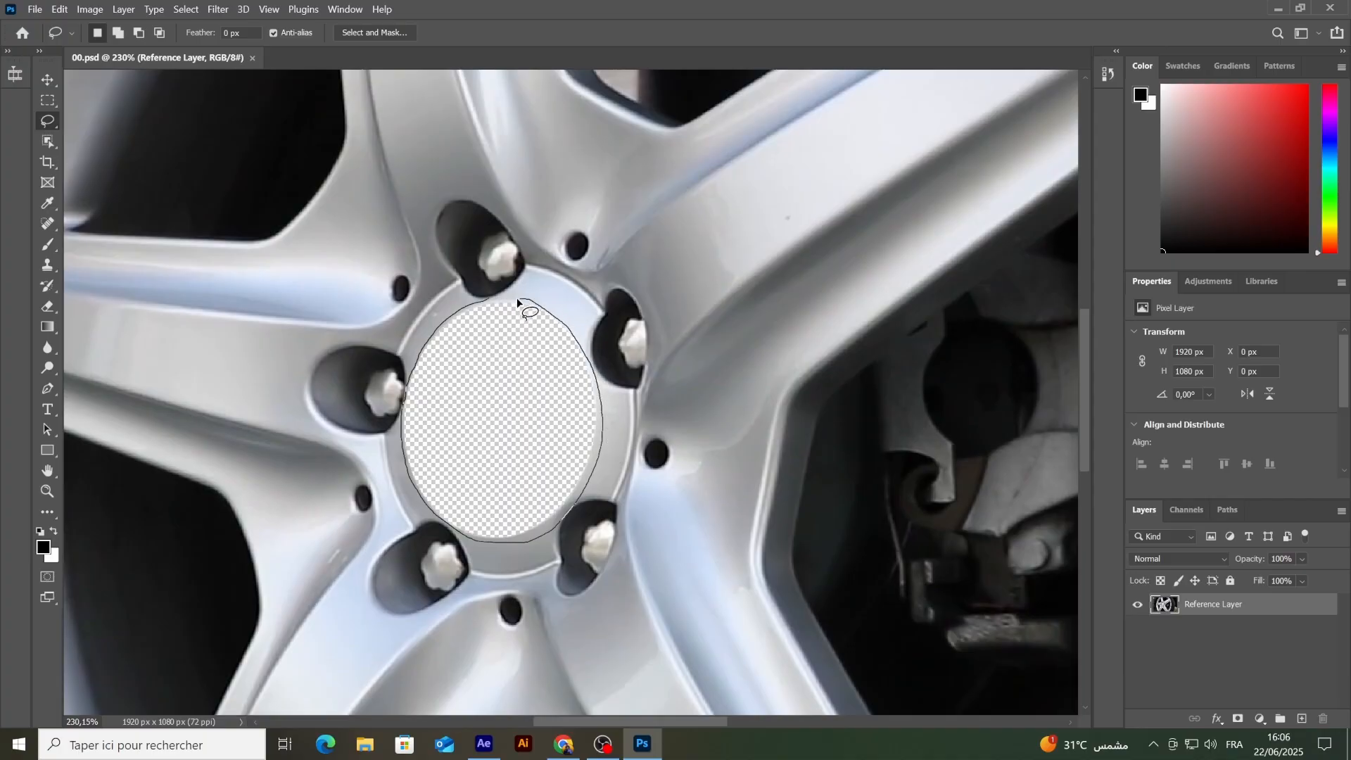
{"action": "left_click_drag", "start_coordinate": [496, 317], "coordinate": [491, 303]}
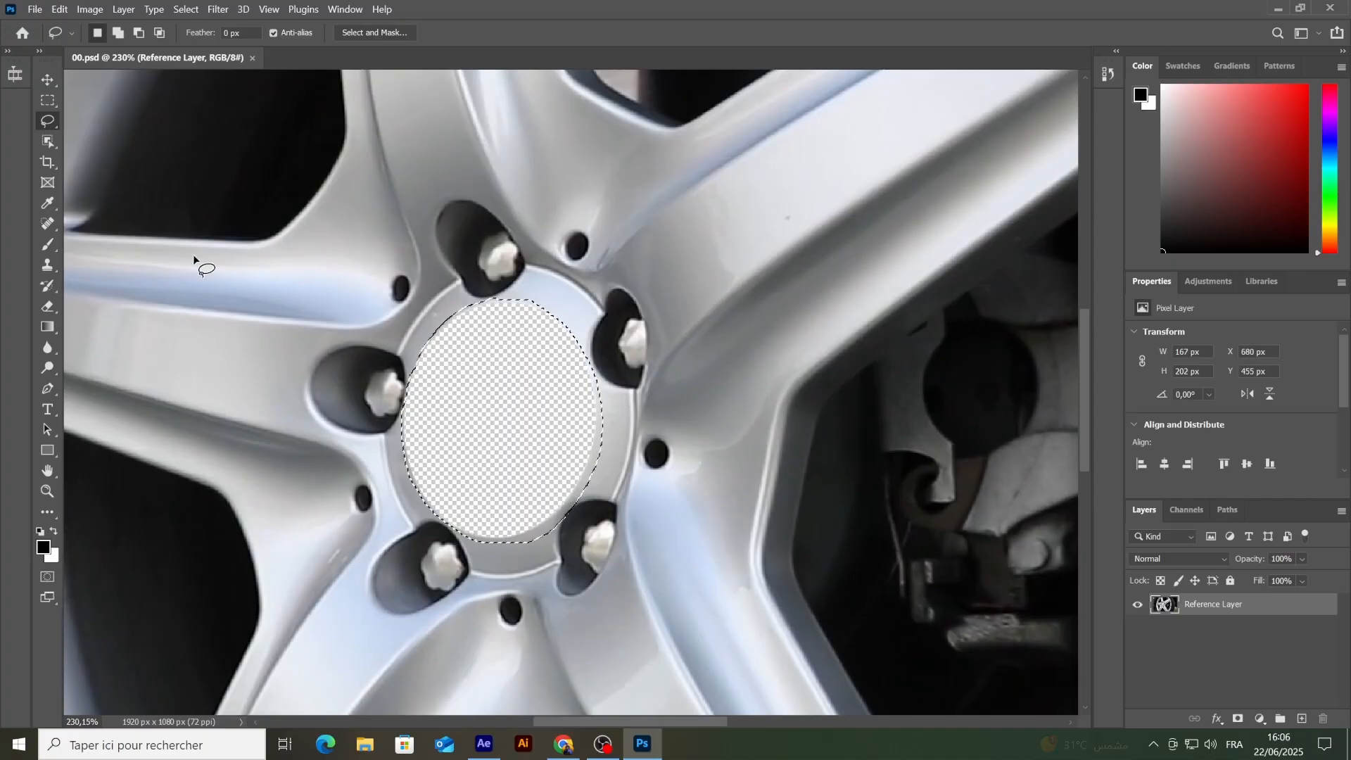
Step: Start Content-Aware Fill on the selection and subtract the bolt recesses and small holes from the sampling area with a size 30 brush
{"action": "left_click", "coordinate": [59, 9]}
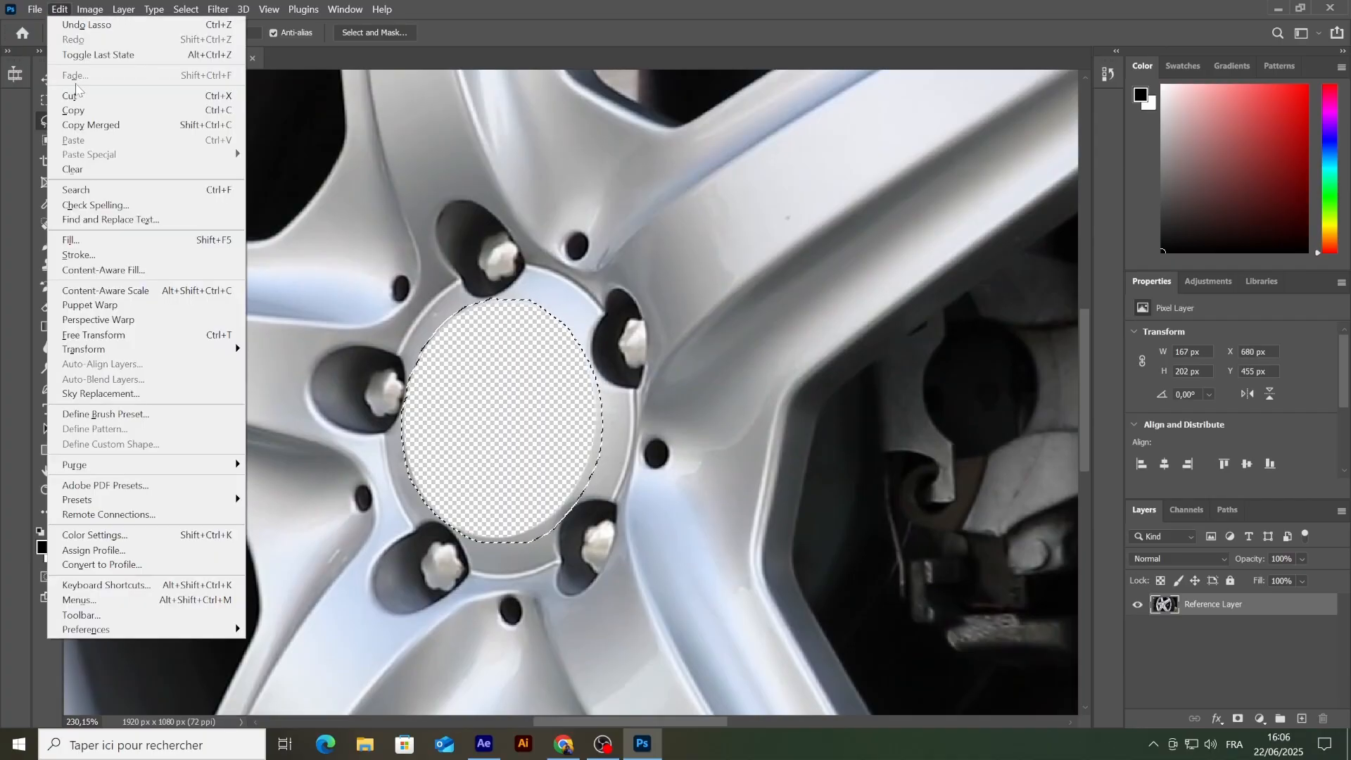
{"action": "left_click", "coordinate": [93, 271]}
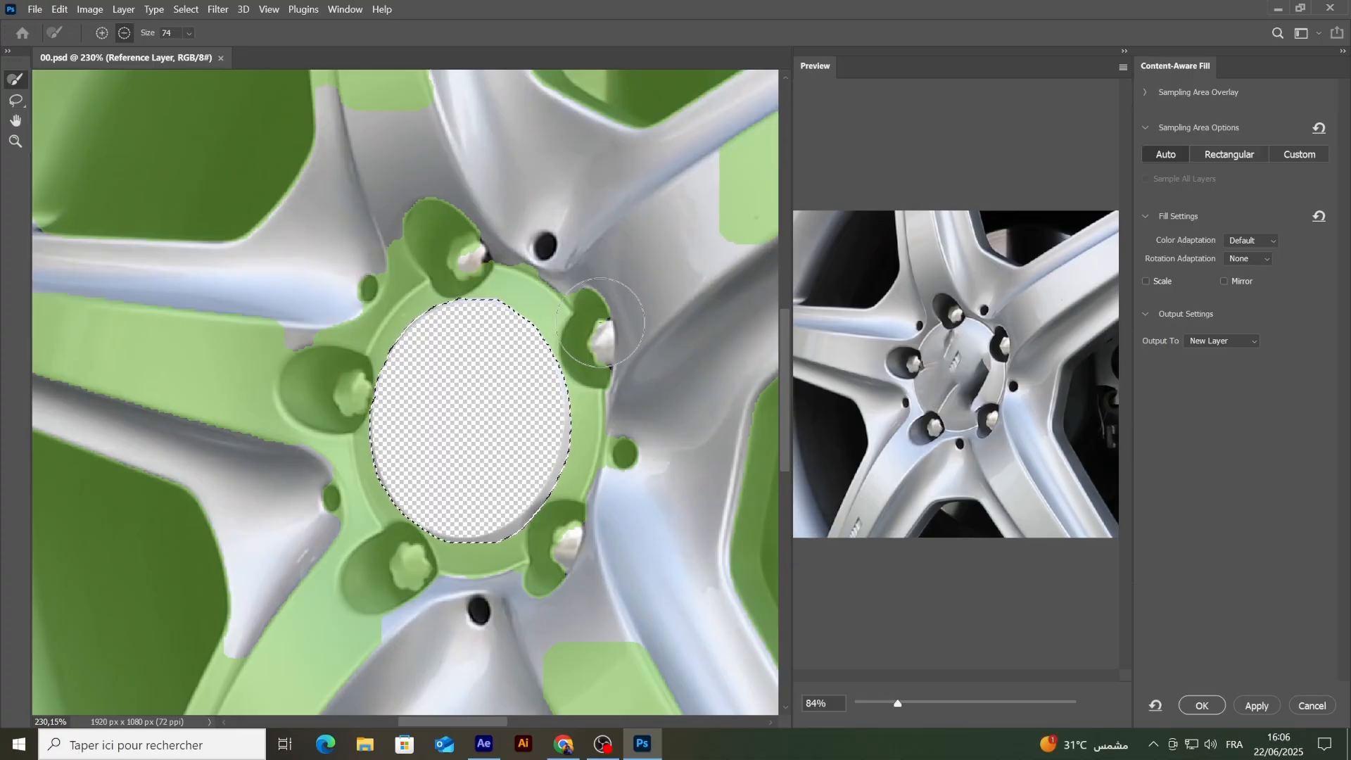
{"action": "left_click_drag", "start_coordinate": [150, 34], "coordinate": [139, 36]}
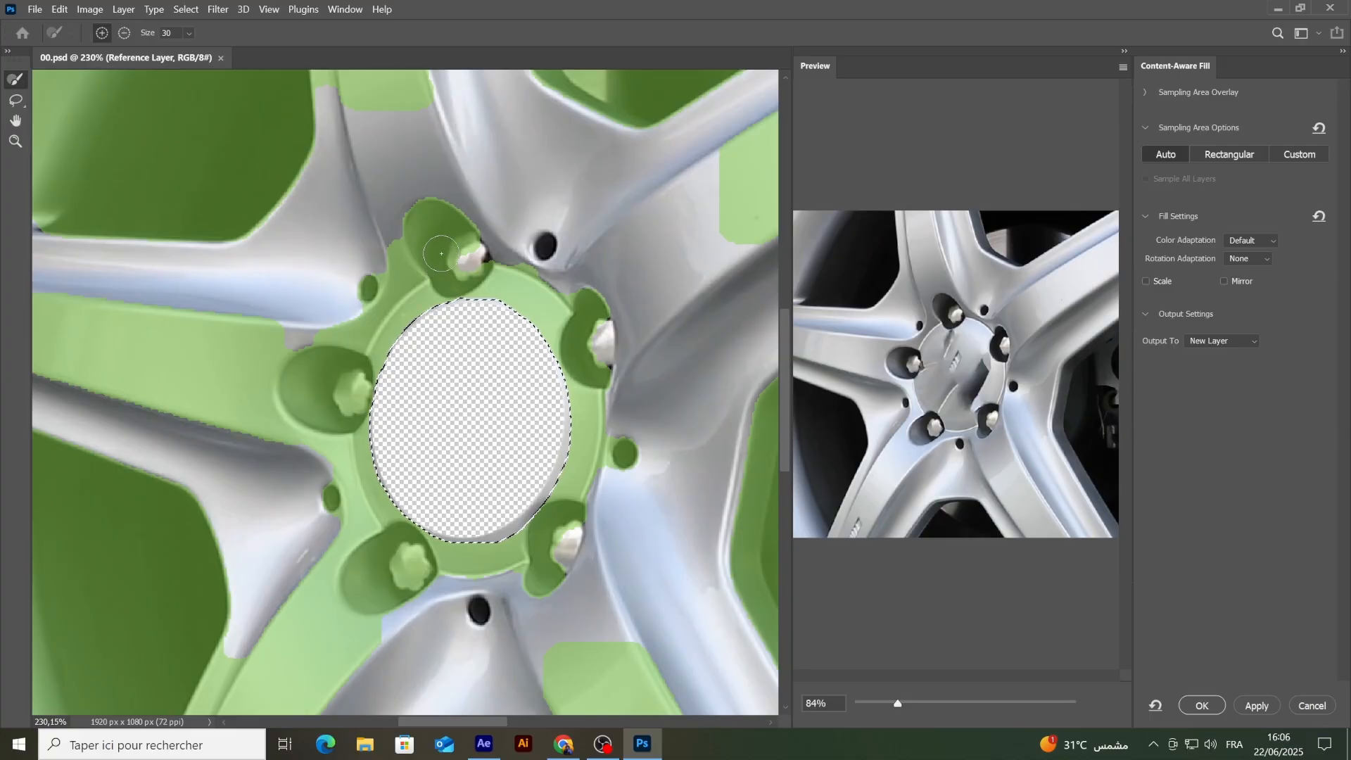
{"action": "left_click", "coordinate": [124, 33]}
{"action": "left_click_drag", "start_coordinate": [454, 211], "coordinate": [408, 229]}
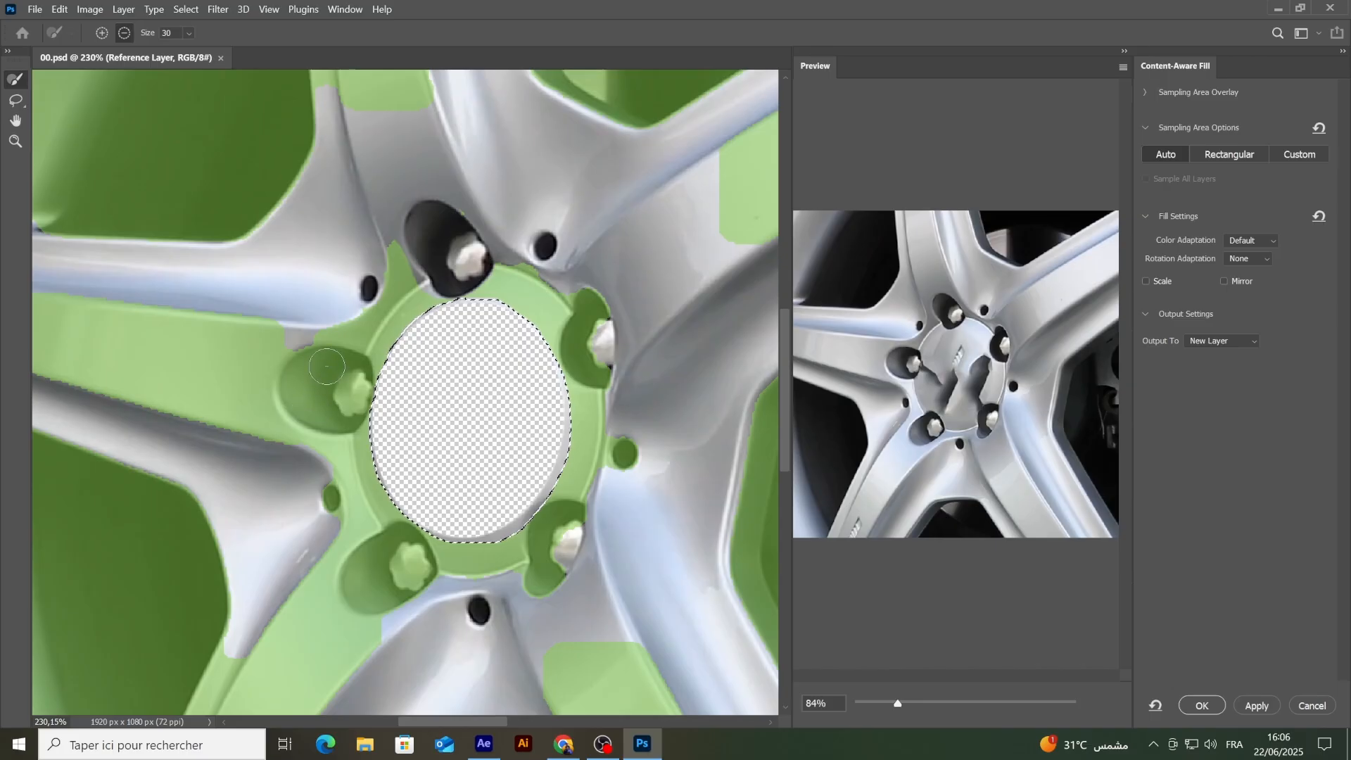
{"action": "mouse_move", "coordinate": [326, 366]}
{"action": "left_mouse_down"}
{"action": "mouse_move", "coordinate": [282, 379]}
{"action": "mouse_move", "coordinate": [284, 407]}
{"action": "mouse_move", "coordinate": [357, 399]}
{"action": "mouse_move", "coordinate": [317, 394]}
{"action": "left_mouse_up"}
{"action": "left_click", "coordinate": [332, 498]}
{"action": "mouse_move", "coordinate": [408, 553]}
{"action": "left_mouse_down"}
{"action": "mouse_move", "coordinate": [376, 587]}
{"action": "mouse_move", "coordinate": [405, 580]}
{"action": "left_mouse_up"}
{"action": "left_click_drag", "start_coordinate": [623, 454], "coordinate": [606, 406]}
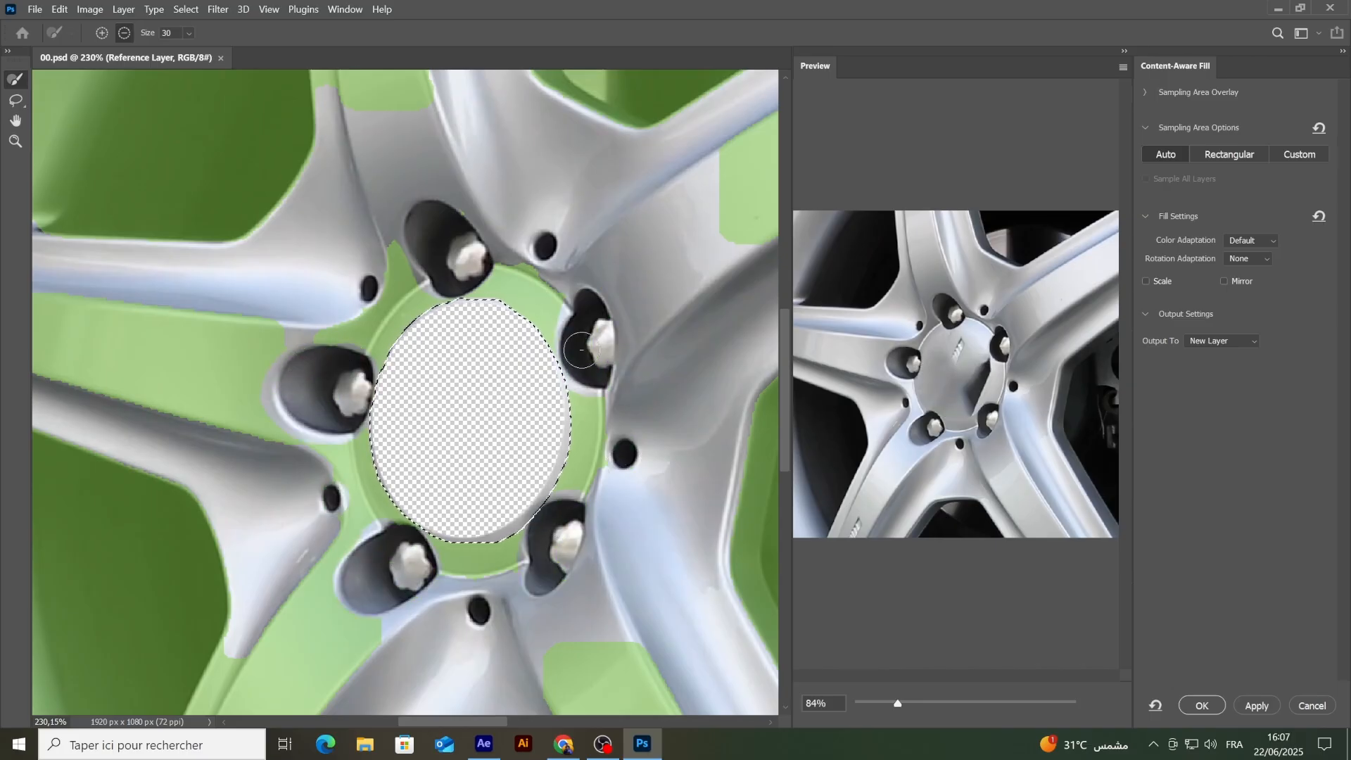
Step: Subtract further unwanted regions around the hub and spokes from the sampling area
{"action": "left_click_drag", "start_coordinate": [557, 276], "coordinate": [524, 257]}
{"action": "left_click_drag", "start_coordinate": [482, 532], "coordinate": [503, 230]}
{"action": "mouse_move", "coordinate": [376, 547]}
{"action": "left_mouse_down"}
{"action": "mouse_move", "coordinate": [489, 475]}
{"action": "mouse_move", "coordinate": [610, 563]}
{"action": "left_mouse_up"}
{"action": "scroll", "coordinate": [478, 380], "scroll_direction": "down", "scroll_amount": 5}
{"action": "left_click_drag", "start_coordinate": [478, 380], "coordinate": [315, 469]}
{"action": "mouse_move", "coordinate": [594, 570]}
{"action": "left_mouse_down"}
{"action": "mouse_move", "coordinate": [525, 374]}
{"action": "mouse_move", "coordinate": [521, 311]}
{"action": "mouse_move", "coordinate": [573, 231]}
{"action": "left_mouse_up"}
{"action": "left_click_drag", "start_coordinate": [495, 284], "coordinate": [727, 309]}
{"action": "mouse_move", "coordinate": [316, 355]}
{"action": "left_mouse_down"}
{"action": "mouse_move", "coordinate": [341, 520]}
{"action": "mouse_move", "coordinate": [358, 399]}
{"action": "mouse_move", "coordinate": [295, 485]}
{"action": "left_mouse_up"}
Step: Enlarge the sampling brush to size 94 and subtract the remaining dark and outer wheel regions from the sampling area
{"action": "left_click_drag", "start_coordinate": [149, 33], "coordinate": [195, 35]}
{"action": "left_click_drag", "start_coordinate": [383, 184], "coordinate": [381, 368]}
{"action": "mouse_move", "coordinate": [416, 267]}
{"action": "left_mouse_down"}
{"action": "mouse_move", "coordinate": [406, 261]}
{"action": "mouse_move", "coordinate": [457, 317]}
{"action": "mouse_move", "coordinate": [685, 273]}
{"action": "mouse_move", "coordinate": [323, 273]}
{"action": "left_mouse_up"}
{"action": "left_click_drag", "start_coordinate": [380, 320], "coordinate": [429, 362]}
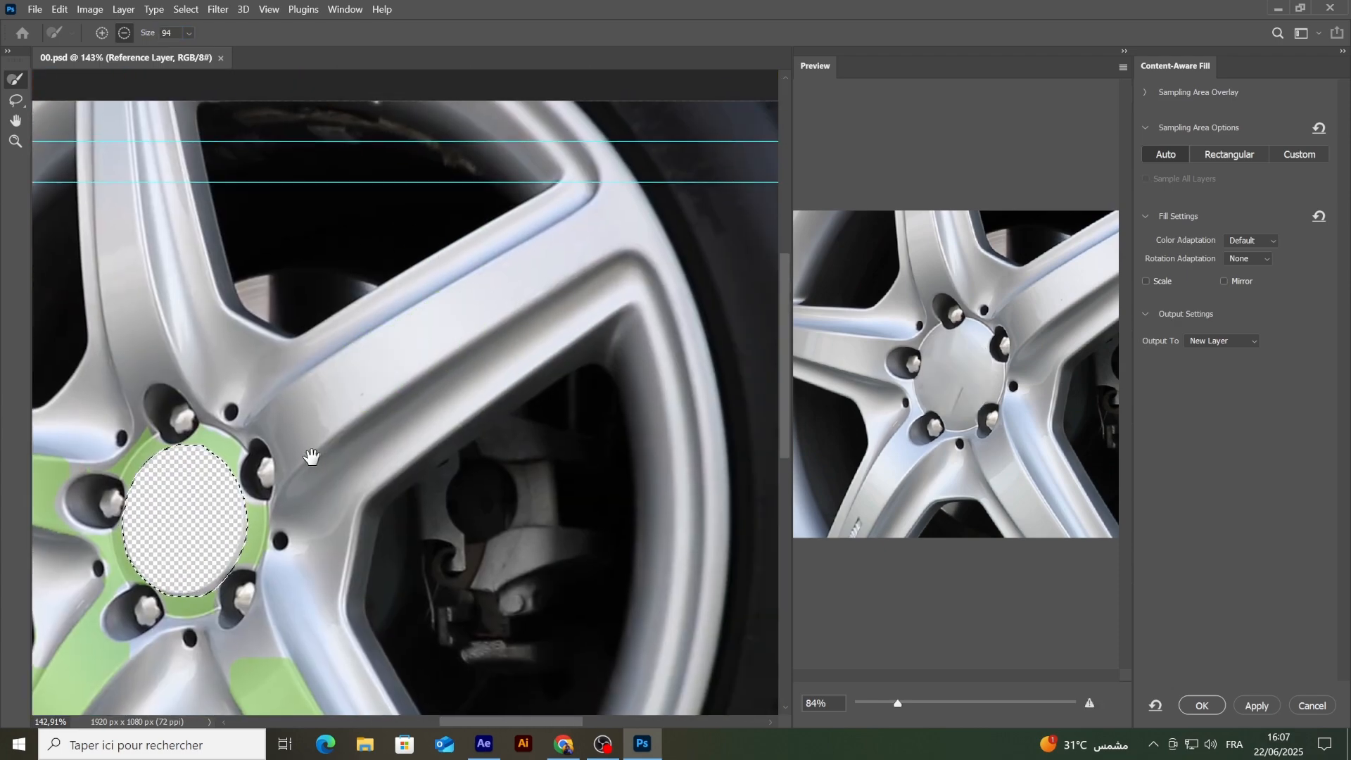
Step: Apply the content-aware fill of the hub hole to a new layer and close the fill workspace
{"action": "mouse_move", "coordinate": [317, 456]}
{"action": "left_mouse_down"}
{"action": "mouse_move", "coordinate": [540, 176]}
{"action": "mouse_move", "coordinate": [522, 286]}
{"action": "left_mouse_up"}
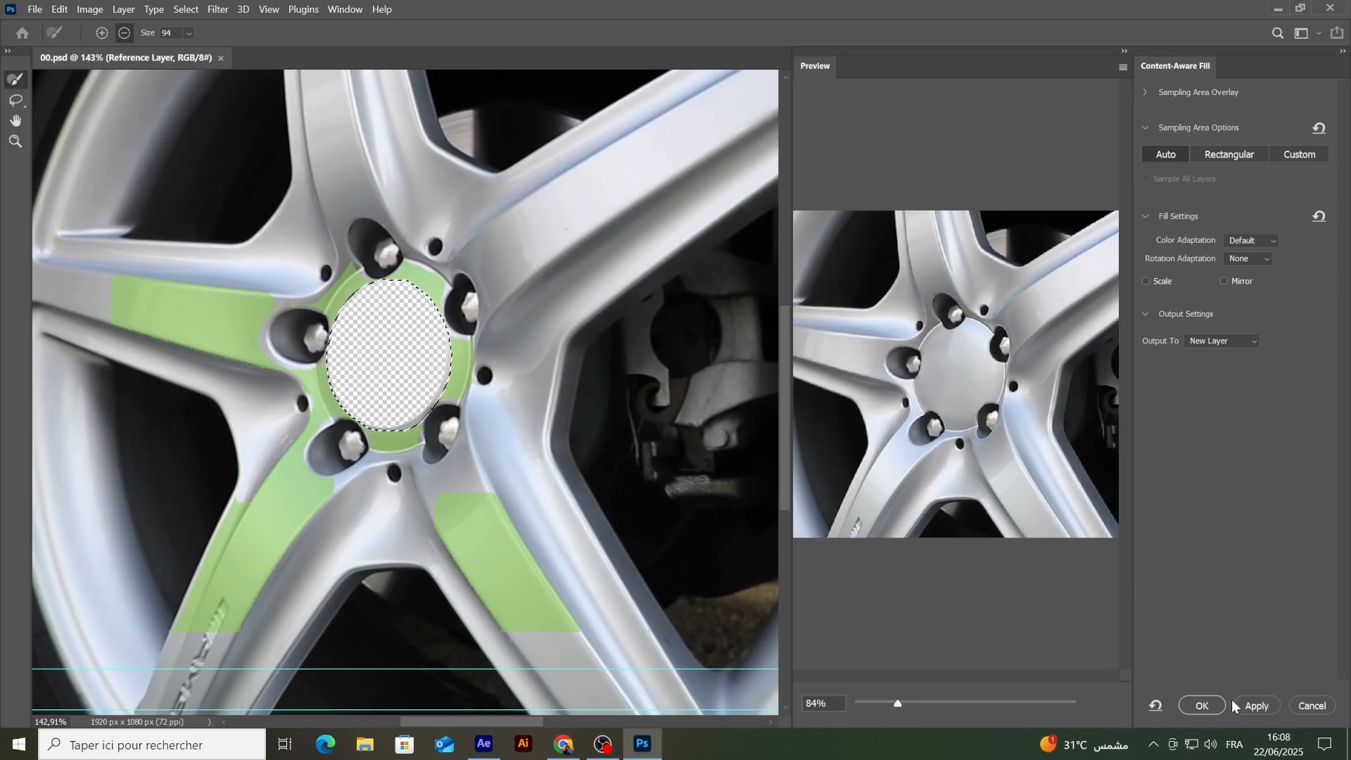
{"action": "left_click", "coordinate": [1257, 705]}
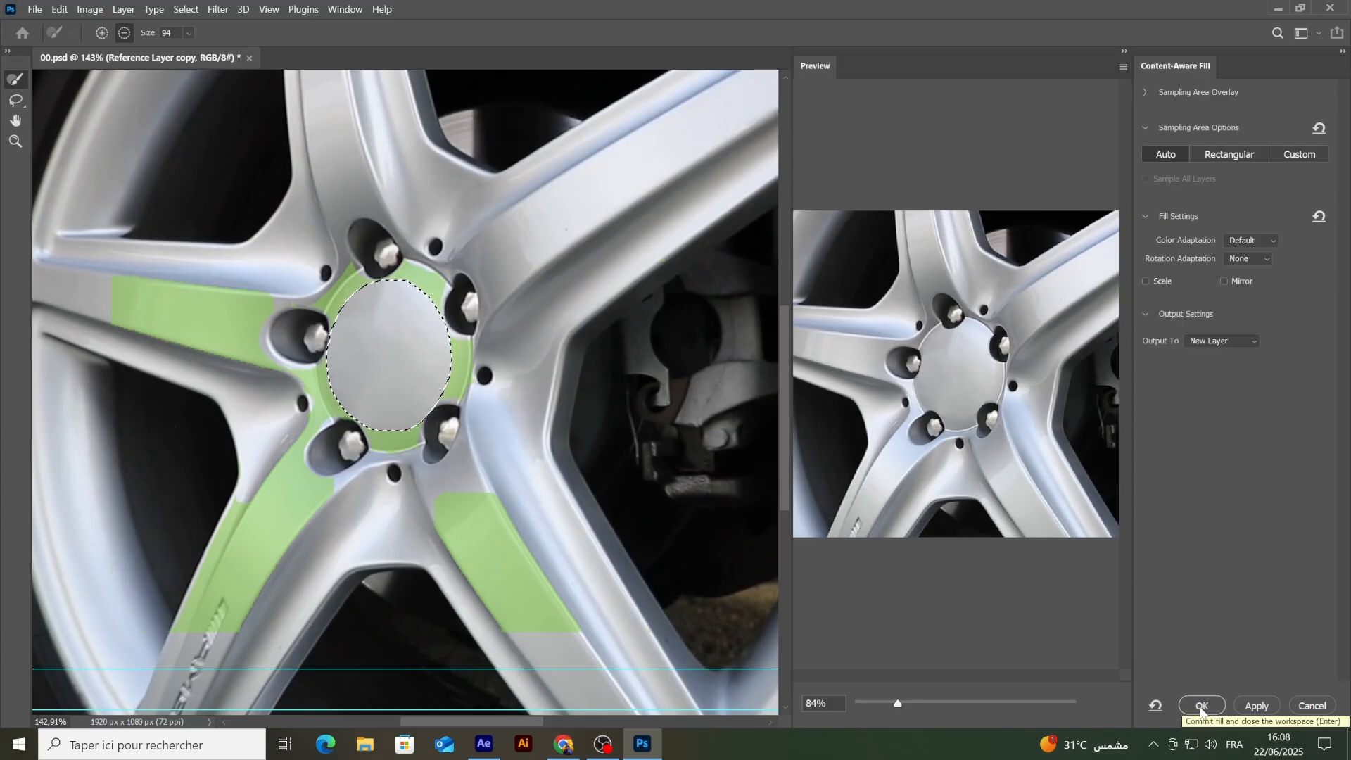
{"action": "left_click", "coordinate": [1200, 705]}
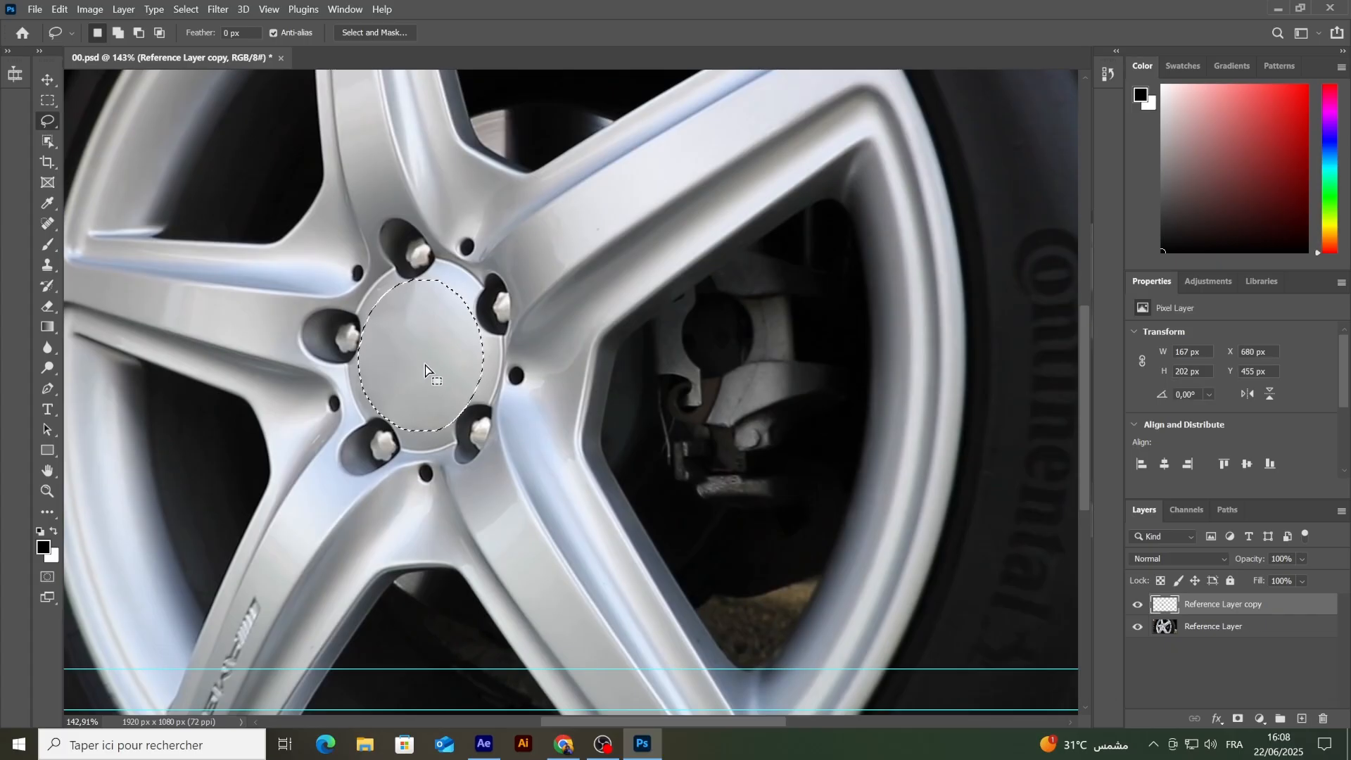
Step: Switch to After Effects, select the Reference Frame layer and check it at the start of the timeline
{"action": "left_click", "coordinate": [480, 747]}
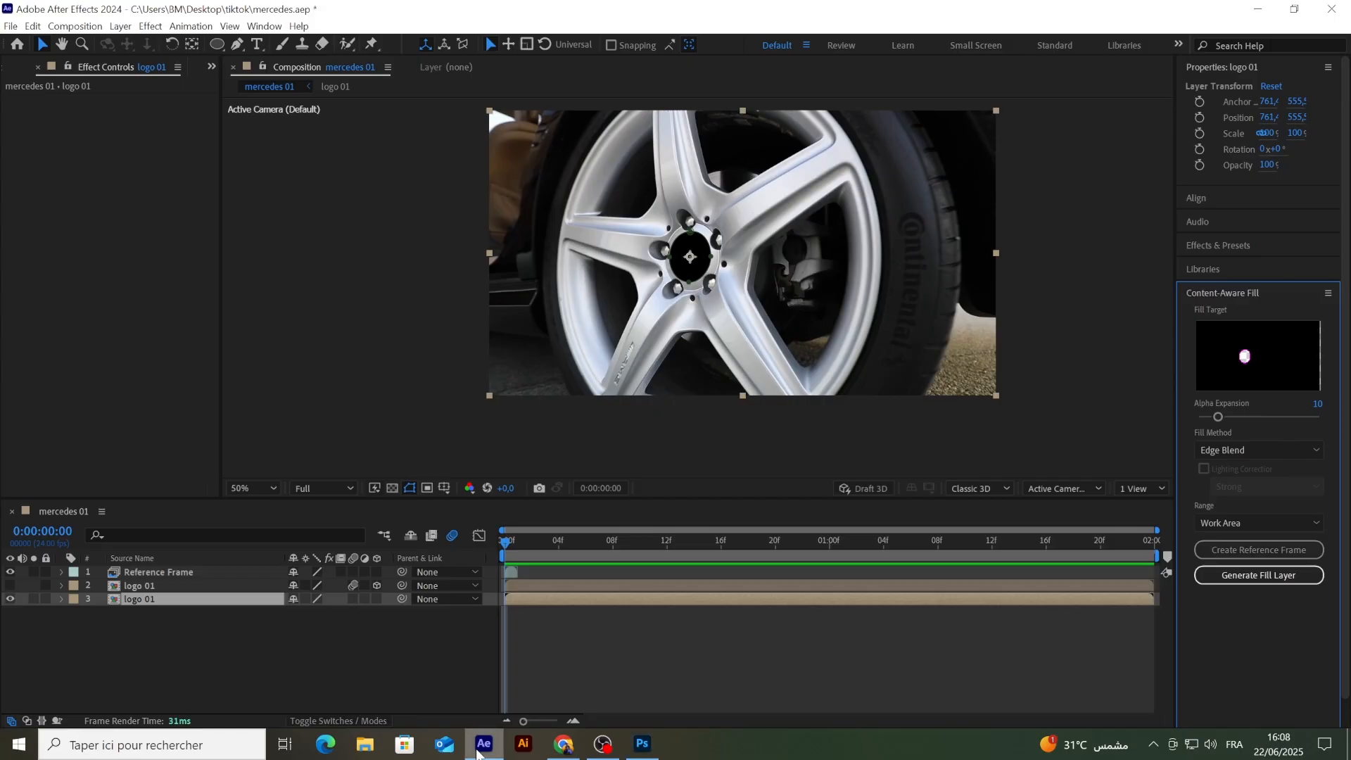
{"action": "left_click", "coordinate": [128, 571]}
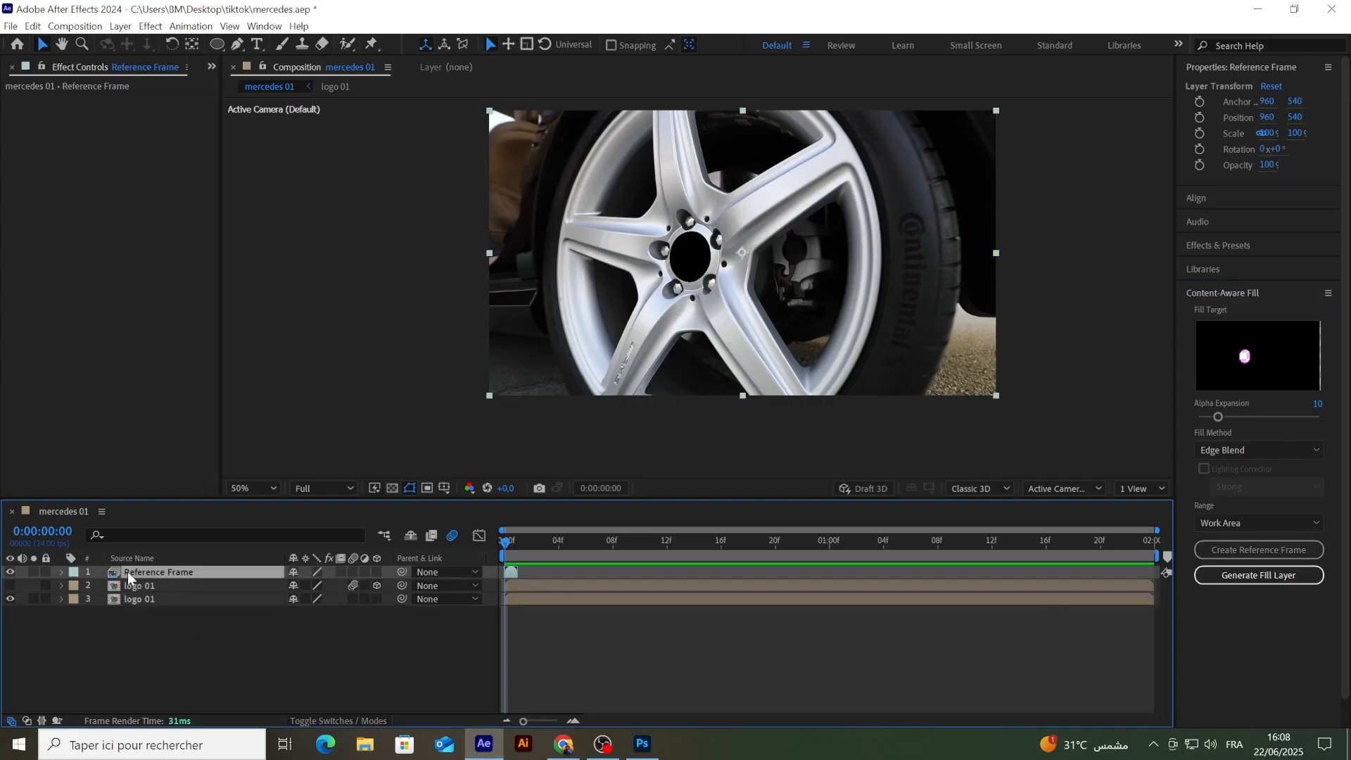
{"action": "left_click", "coordinate": [513, 544]}
Step: Switch to Photoshop and export the retouched wheel frame as the PNG file 00.png in the Images folder
{"action": "left_click", "coordinate": [642, 747]}
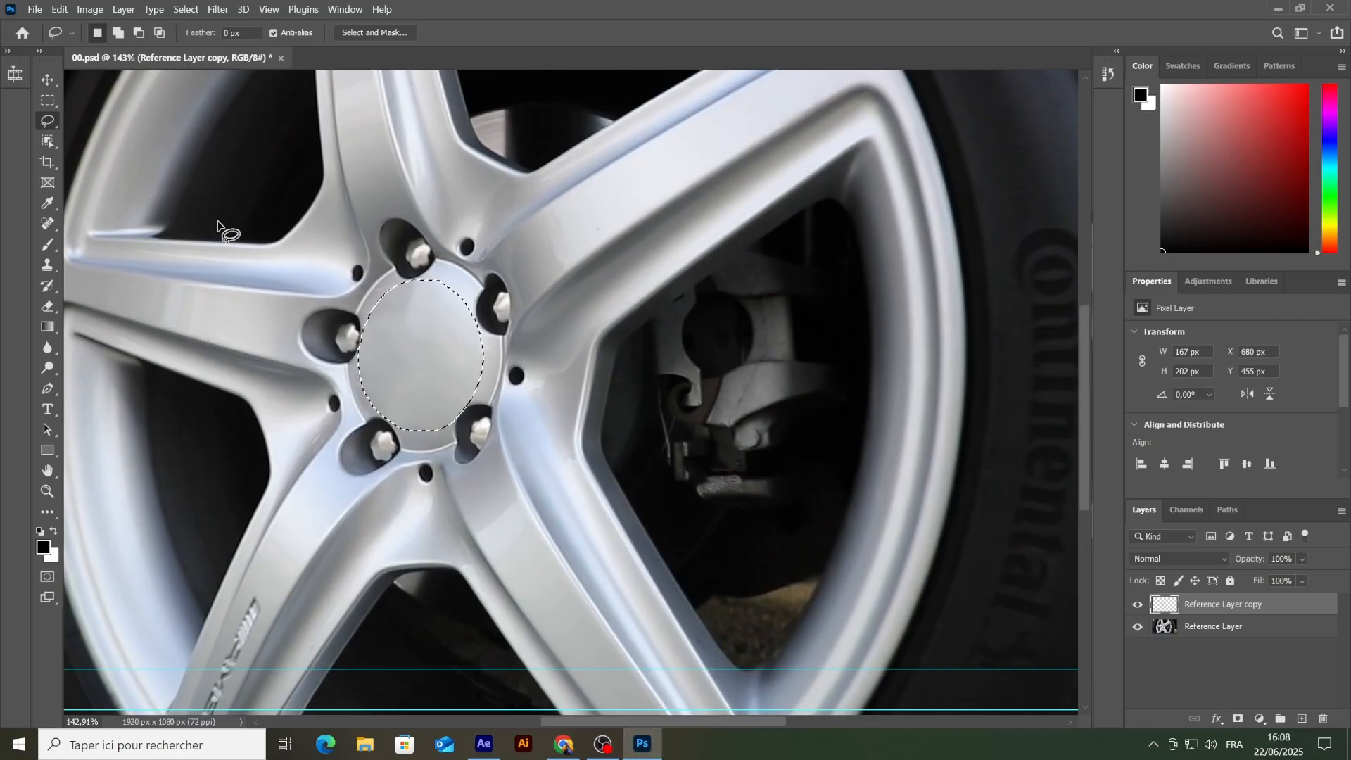
{"action": "left_click", "coordinate": [35, 9]}
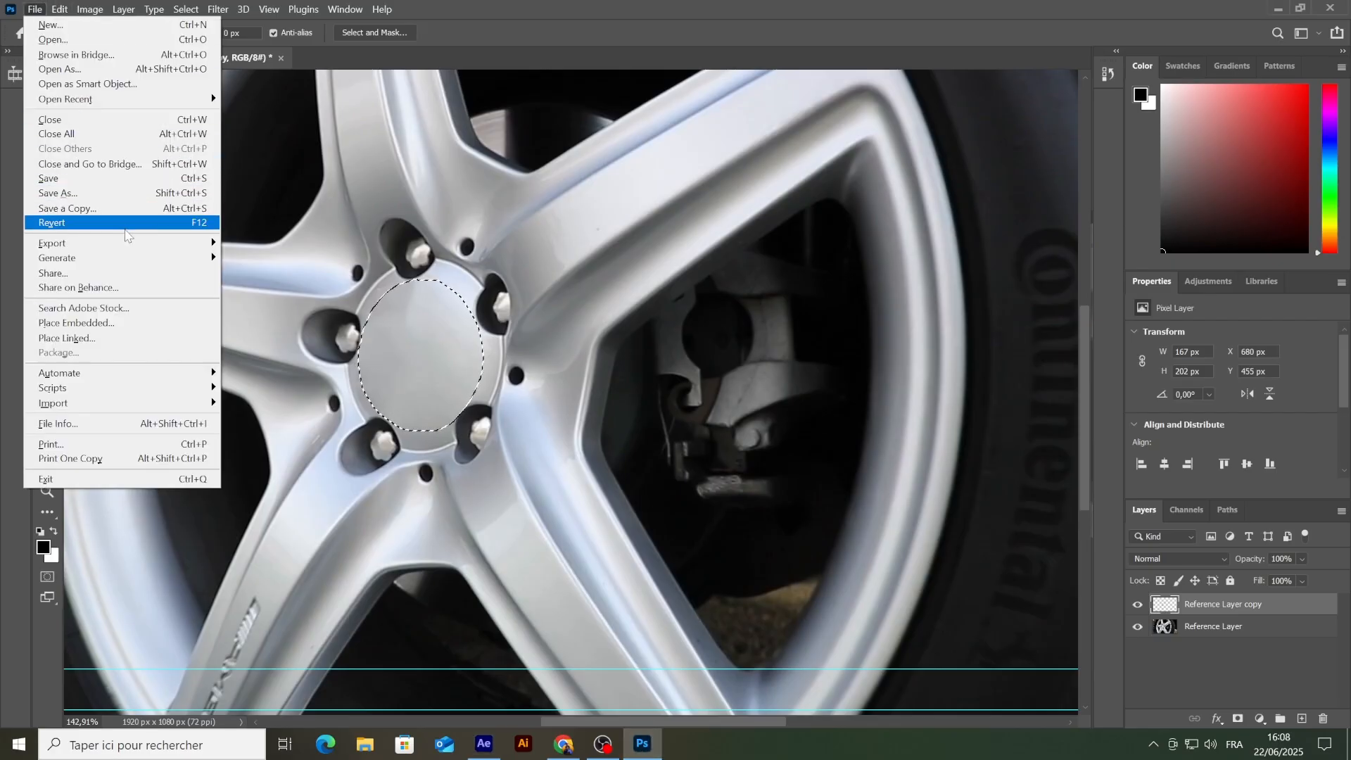
{"action": "mouse_move", "coordinate": [127, 243]}
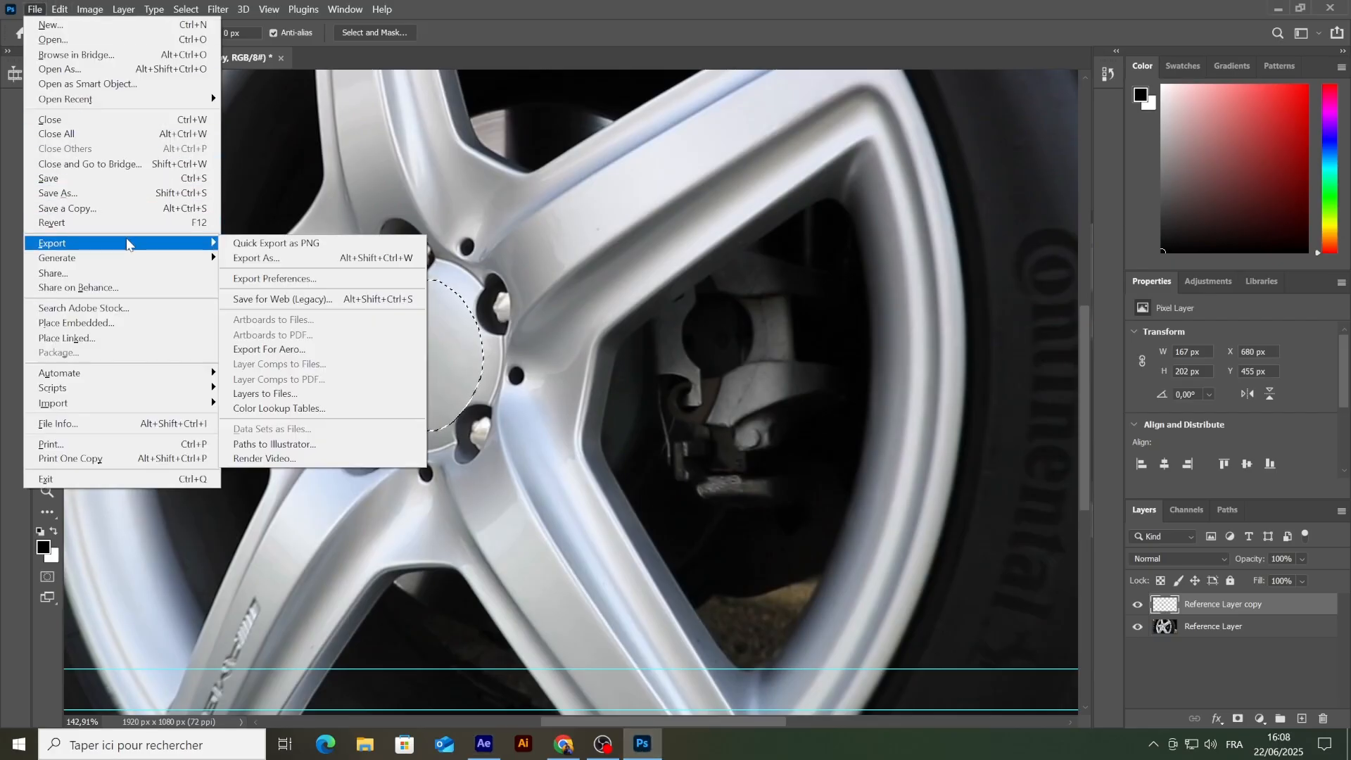
{"action": "left_click", "coordinate": [283, 244]}
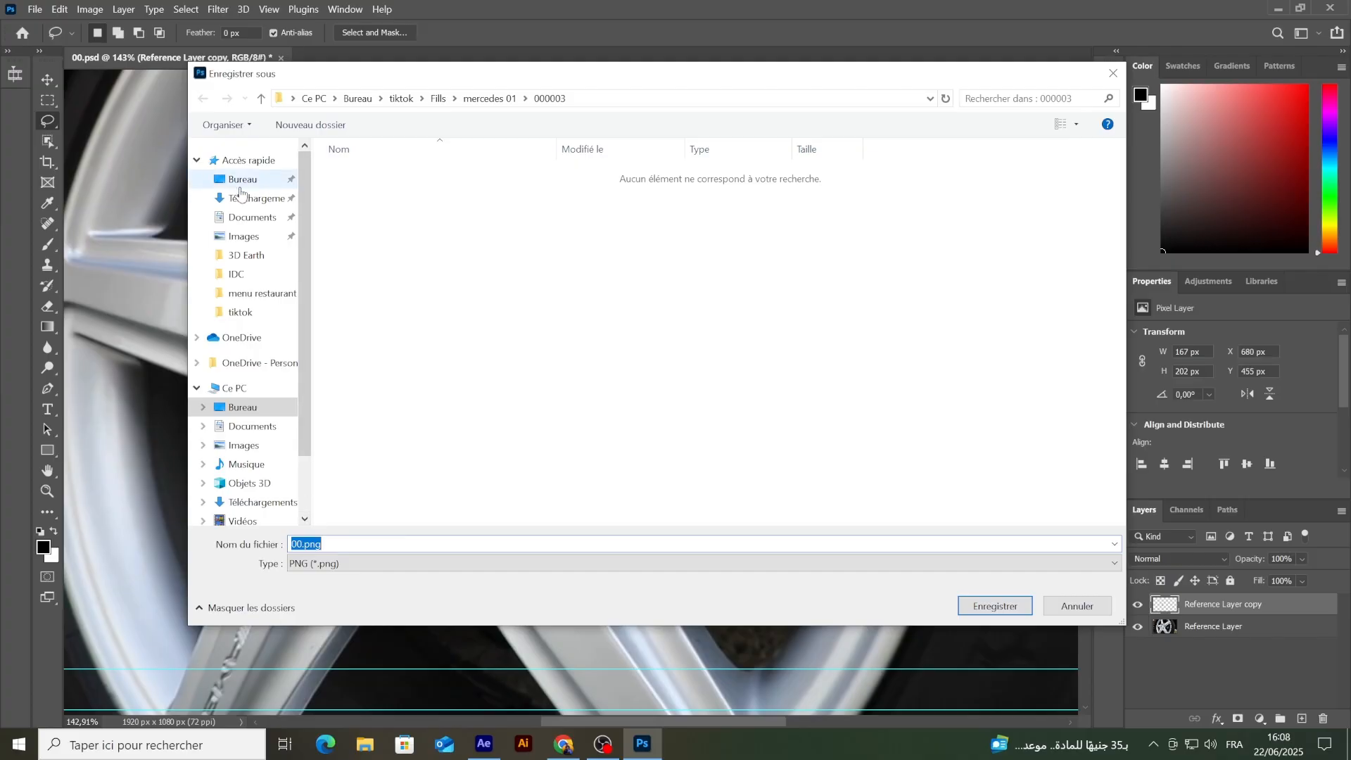
{"action": "left_click", "coordinate": [243, 236]}
{"action": "left_click", "coordinate": [995, 606]}
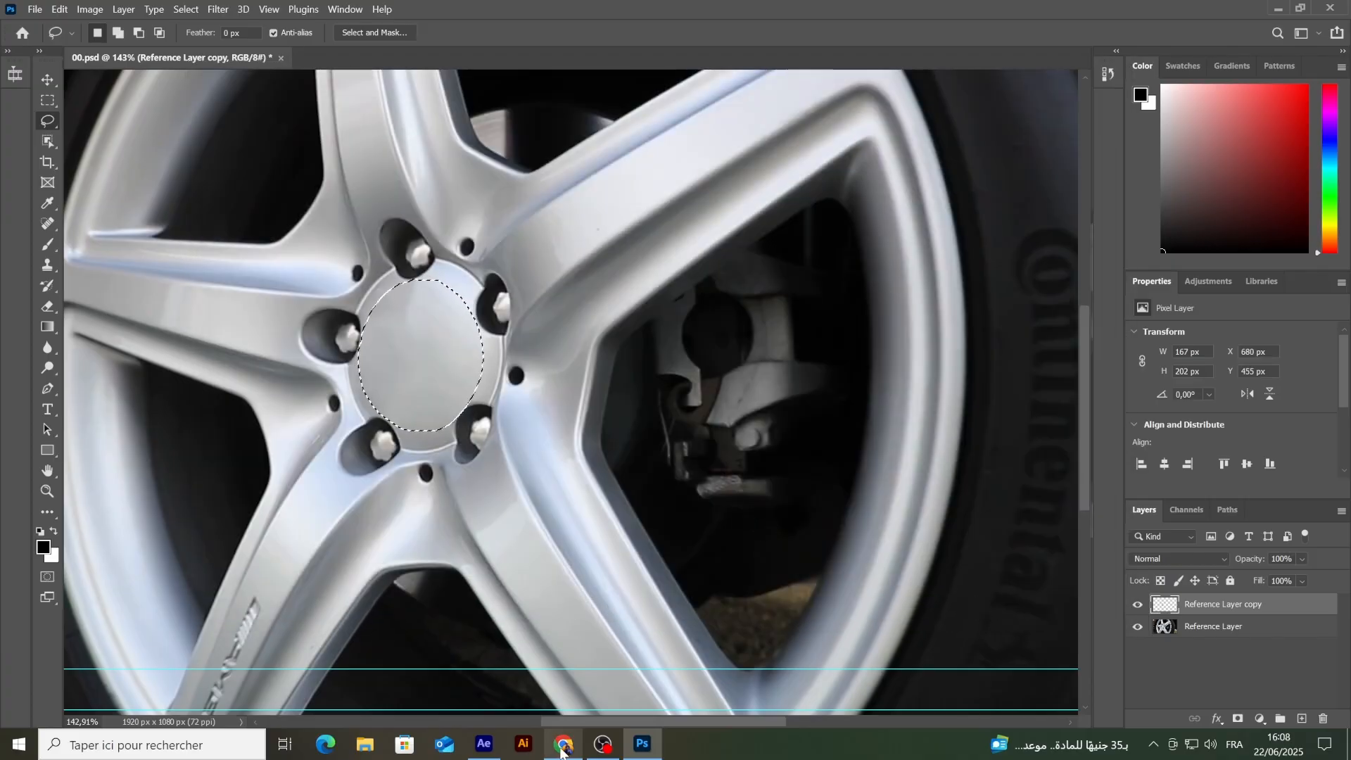
Step: Switch to After Effects and import 00.png from the Images folder into the mercedes 01 timeline, between the two logo 01 layers
{"action": "left_click", "coordinate": [483, 743]}
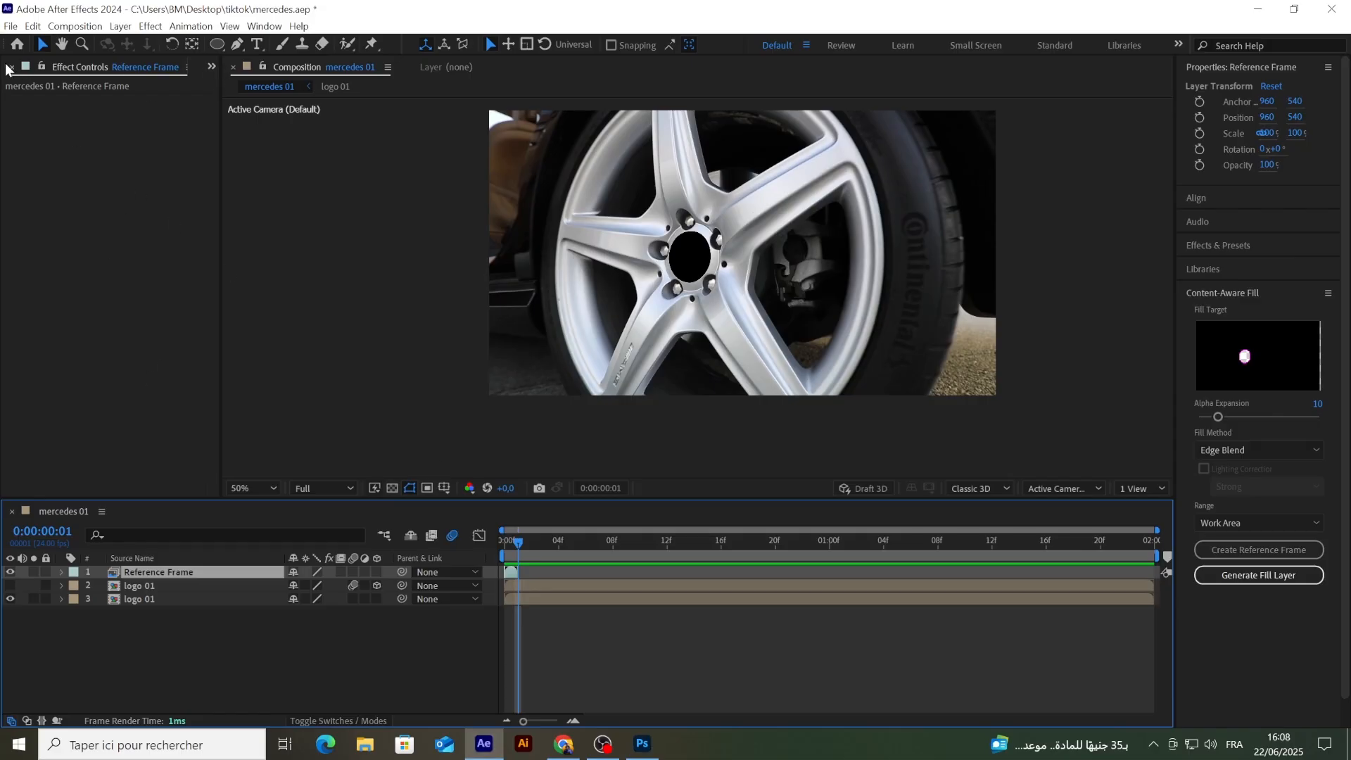
{"action": "left_click", "coordinate": [367, 746]}
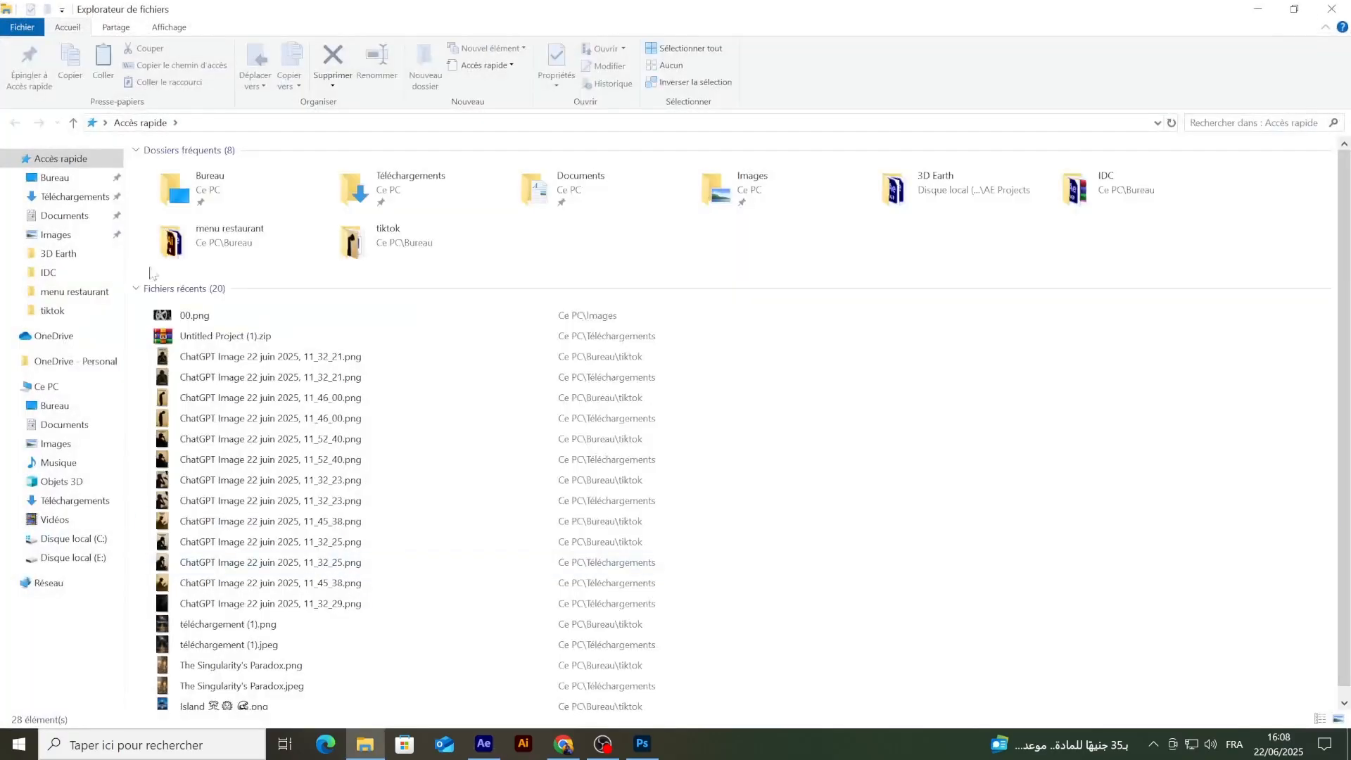
{"action": "left_click", "coordinate": [56, 234]}
{"action": "left_click_drag", "start_coordinate": [351, 193], "coordinate": [170, 648]}
{"action": "mouse_move", "coordinate": [152, 572]}
{"action": "left_mouse_down"}
{"action": "mouse_move", "coordinate": [157, 612]}
{"action": "mouse_move", "coordinate": [153, 596]}
{"action": "left_mouse_up"}
Step: Delete the Reference Frame layer and make the top logo 01 layer visible again
{"action": "left_click", "coordinate": [137, 571]}
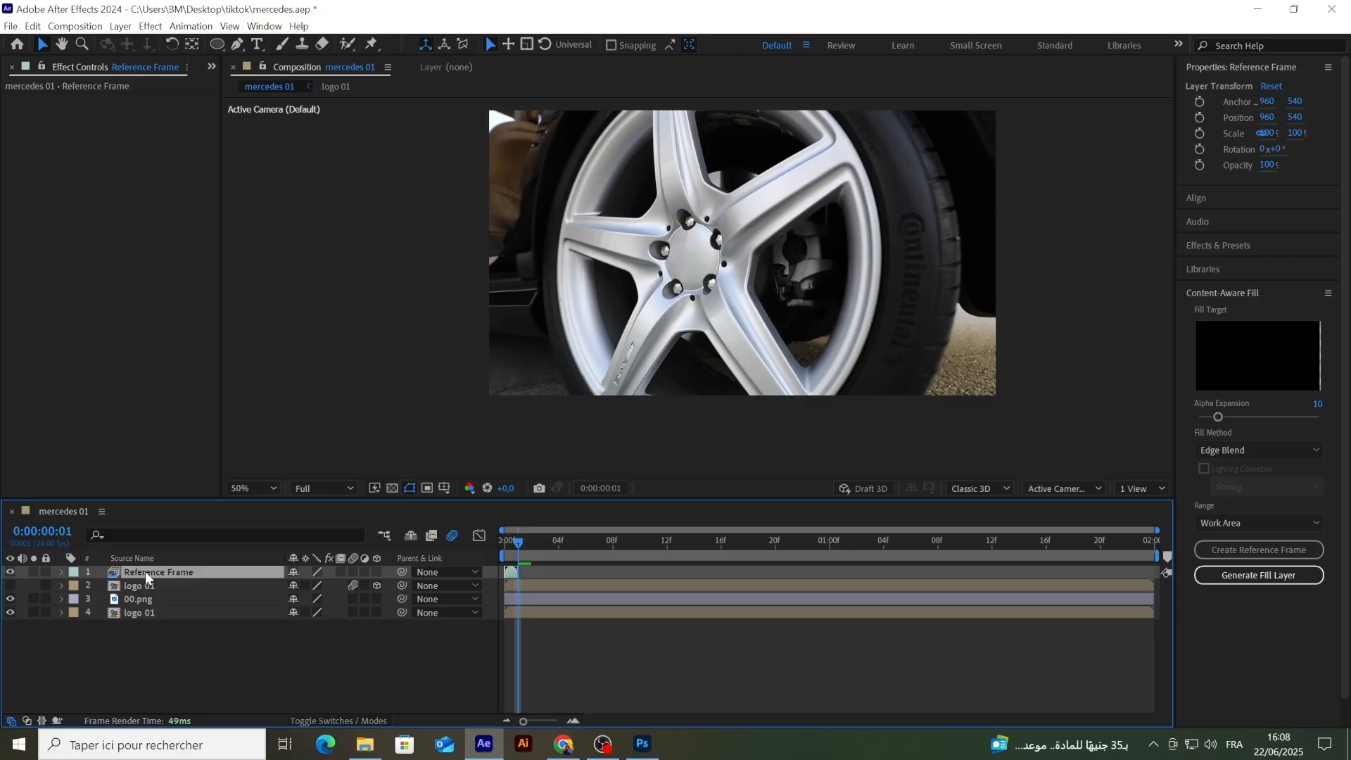
{"action": "key", "text": "Delete"}
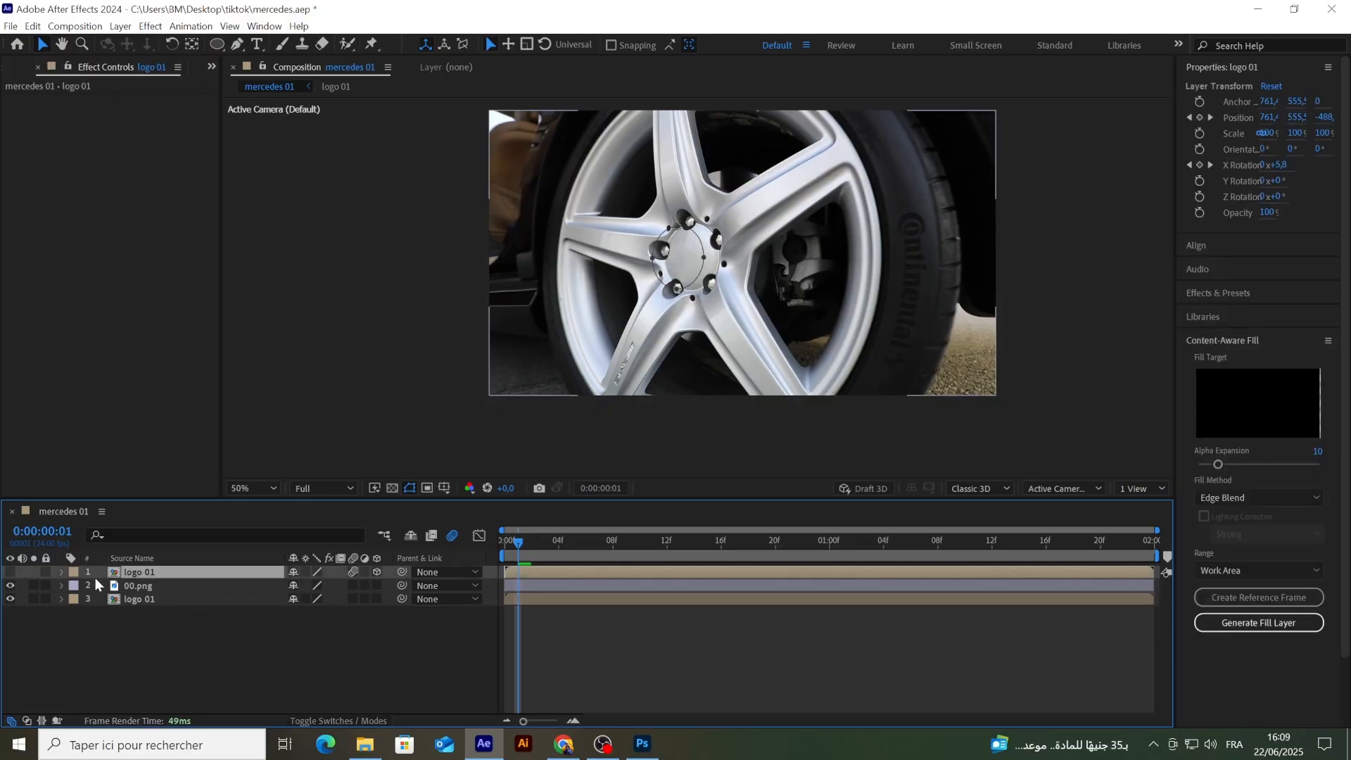
{"action": "left_click", "coordinate": [10, 572]}
{"action": "left_click", "coordinate": [269, 624]}
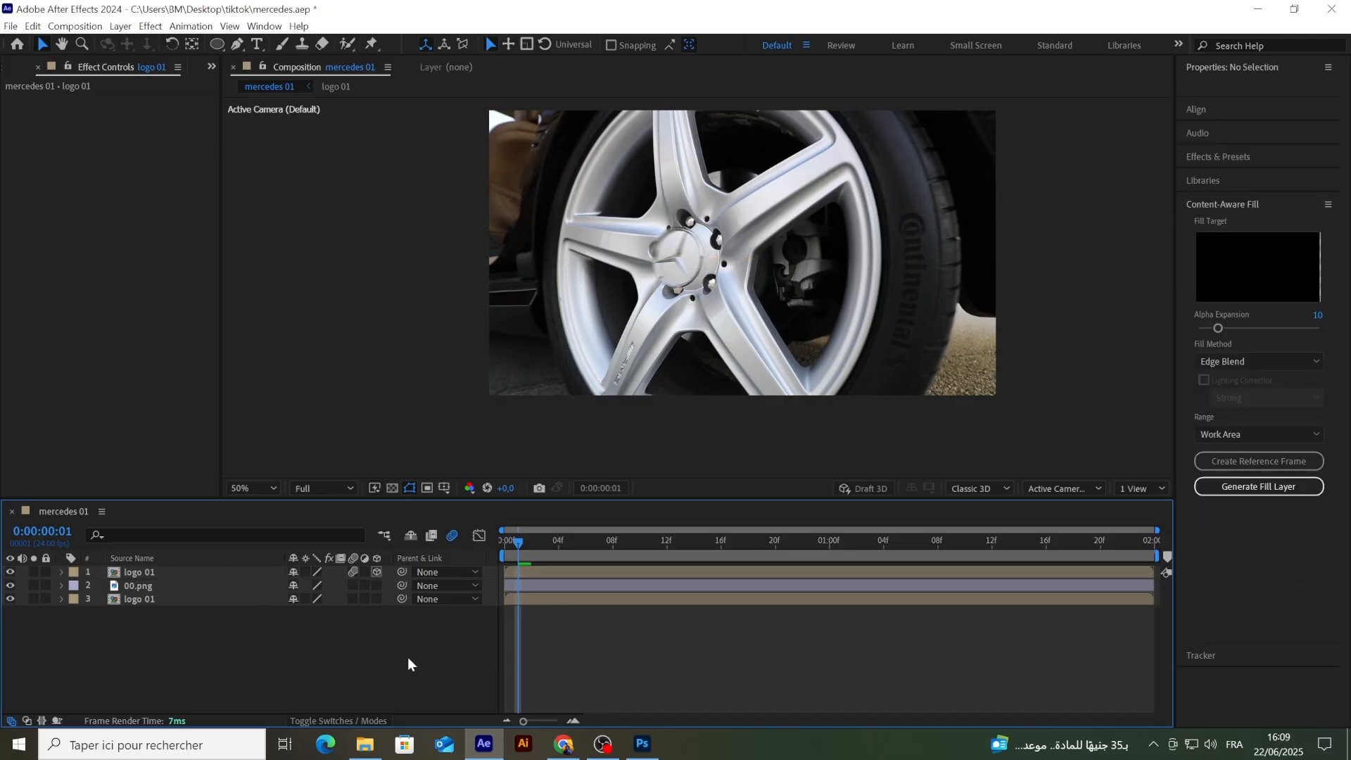
Step: Examine how the 00.png fill sits behind the badge at several frames by showing and hiding it and the top logo 01 layer
{"action": "left_click_drag", "start_coordinate": [518, 549], "coordinate": [632, 537]}
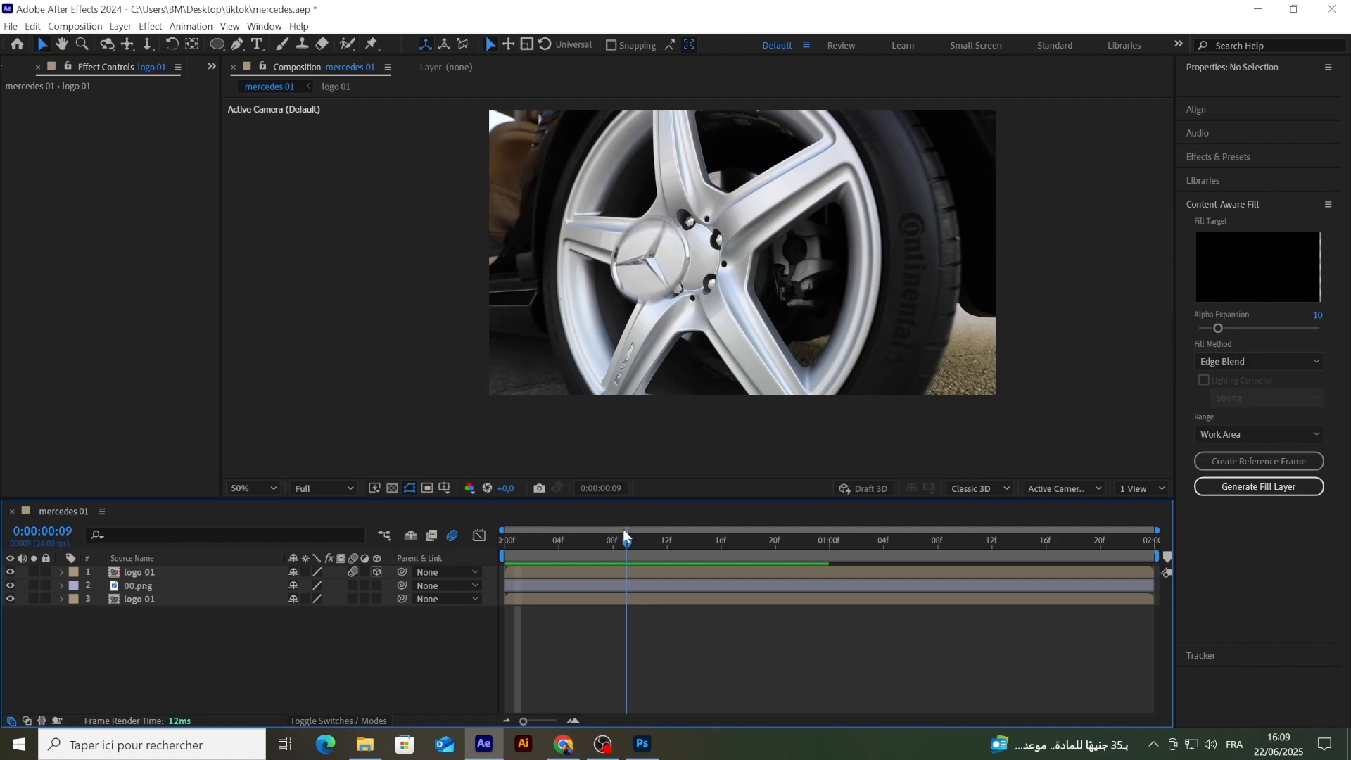
{"action": "left_click", "coordinate": [143, 592]}
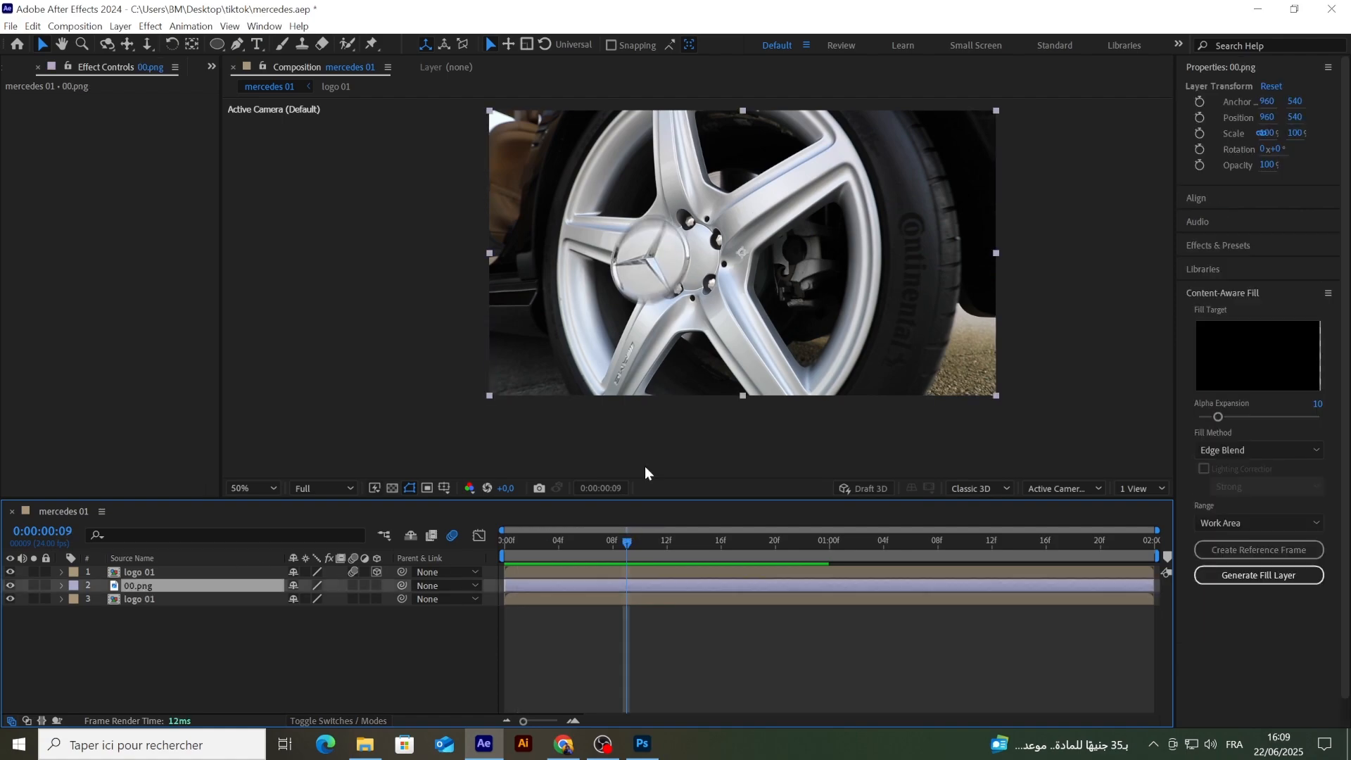
{"action": "left_click", "coordinate": [10, 585]}
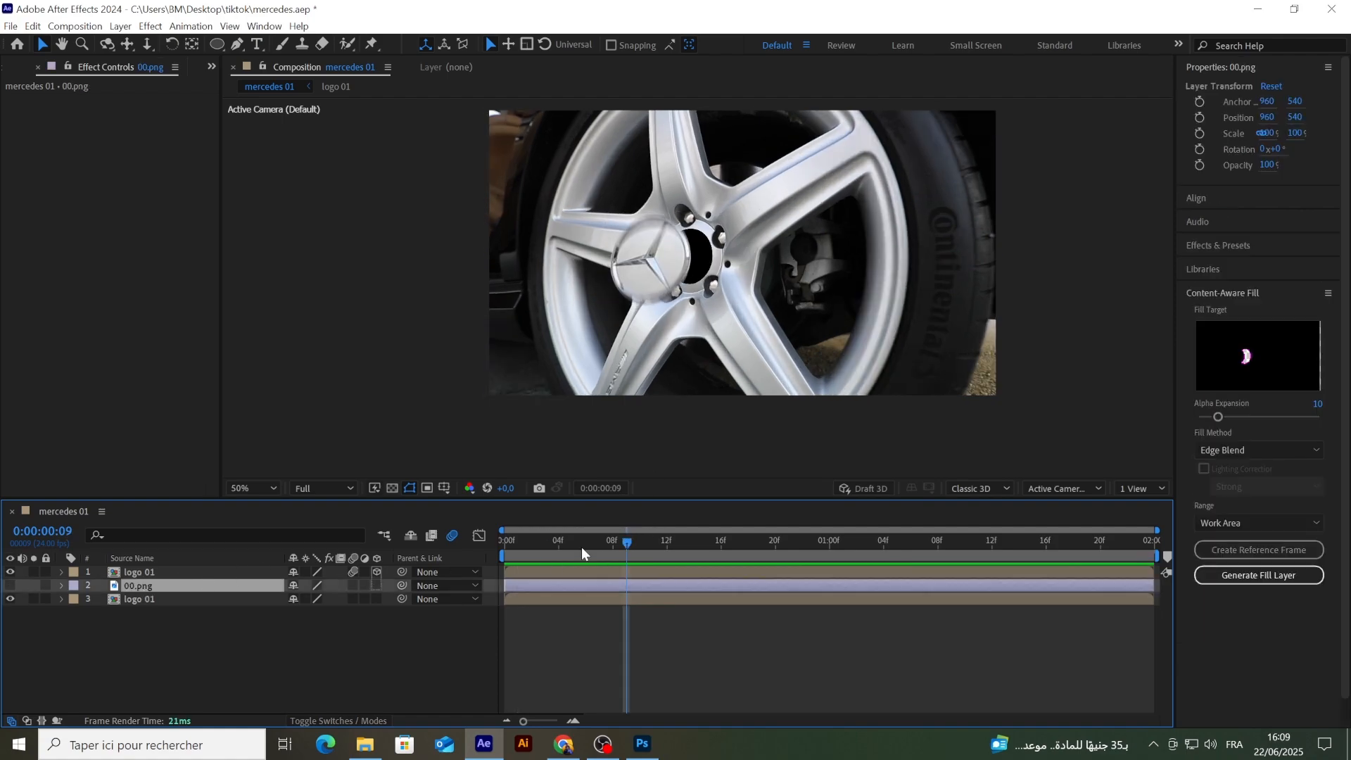
{"action": "left_click_drag", "start_coordinate": [628, 546], "coordinate": [490, 553]}
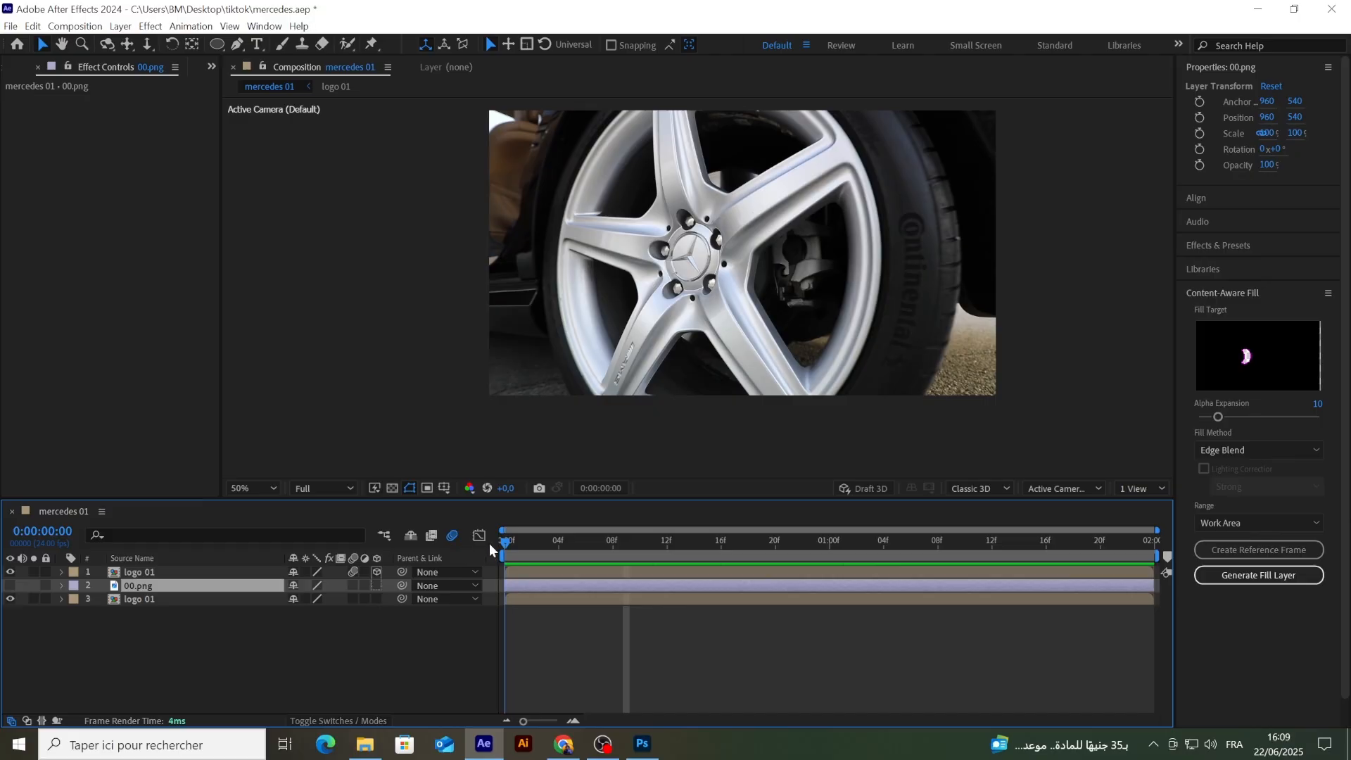
{"action": "mouse_move", "coordinate": [505, 543]}
{"action": "left_mouse_down"}
{"action": "mouse_move", "coordinate": [519, 547]}
{"action": "mouse_move", "coordinate": [500, 546]}
{"action": "left_mouse_up"}
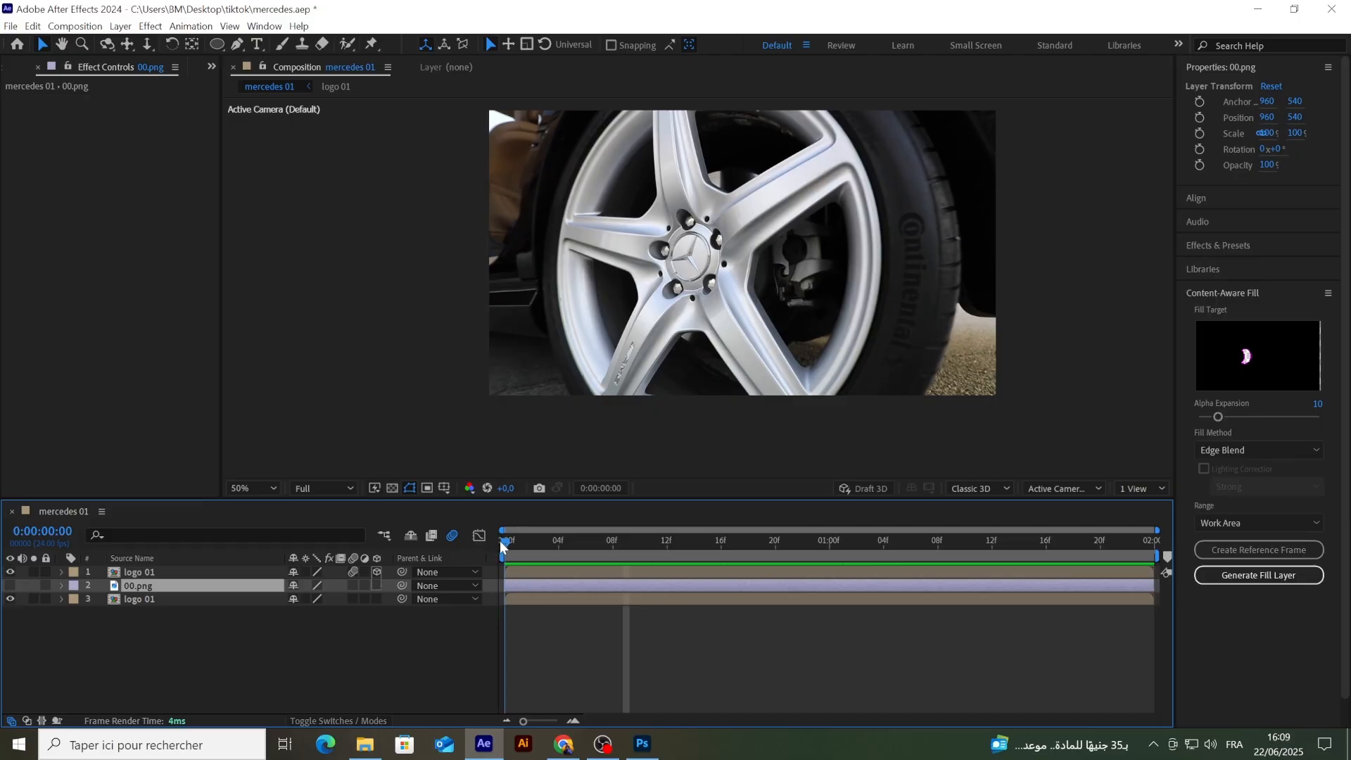
{"action": "left_click", "coordinate": [10, 571]}
{"action": "left_click", "coordinate": [10, 585]}
{"action": "scroll", "coordinate": [693, 242], "scroll_direction": "up", "scroll_amount": 1}
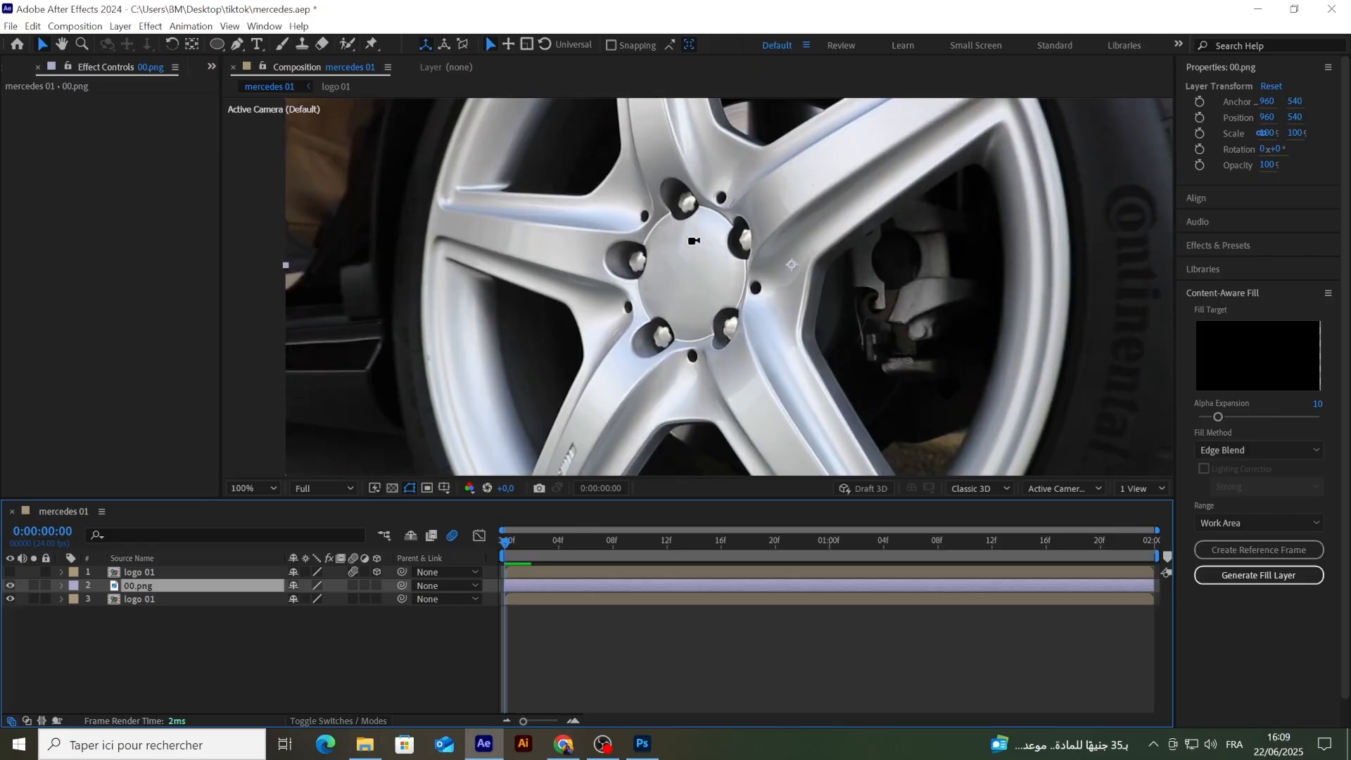
{"action": "scroll", "coordinate": [688, 250], "scroll_direction": "down", "scroll_amount": 1}
{"action": "left_click", "coordinate": [10, 586]}
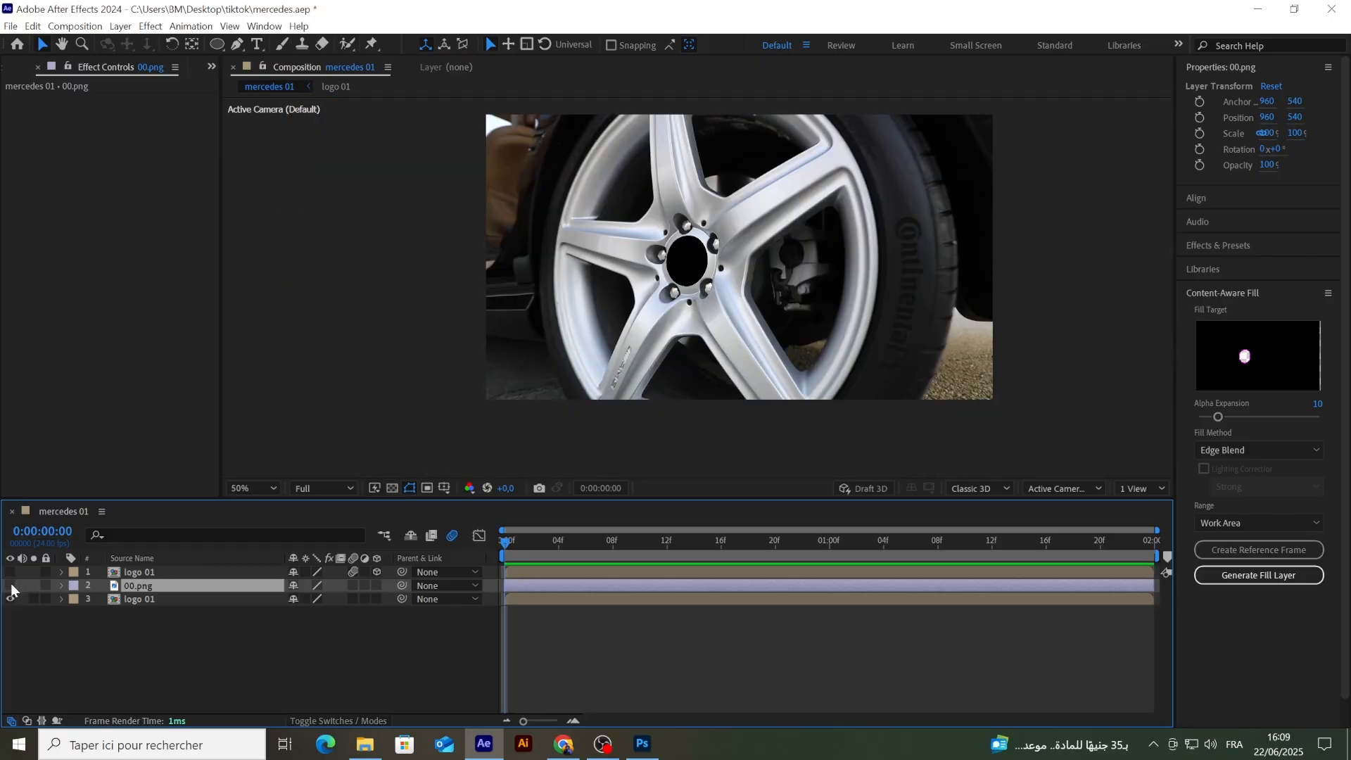
{"action": "left_click", "coordinate": [9, 585]}
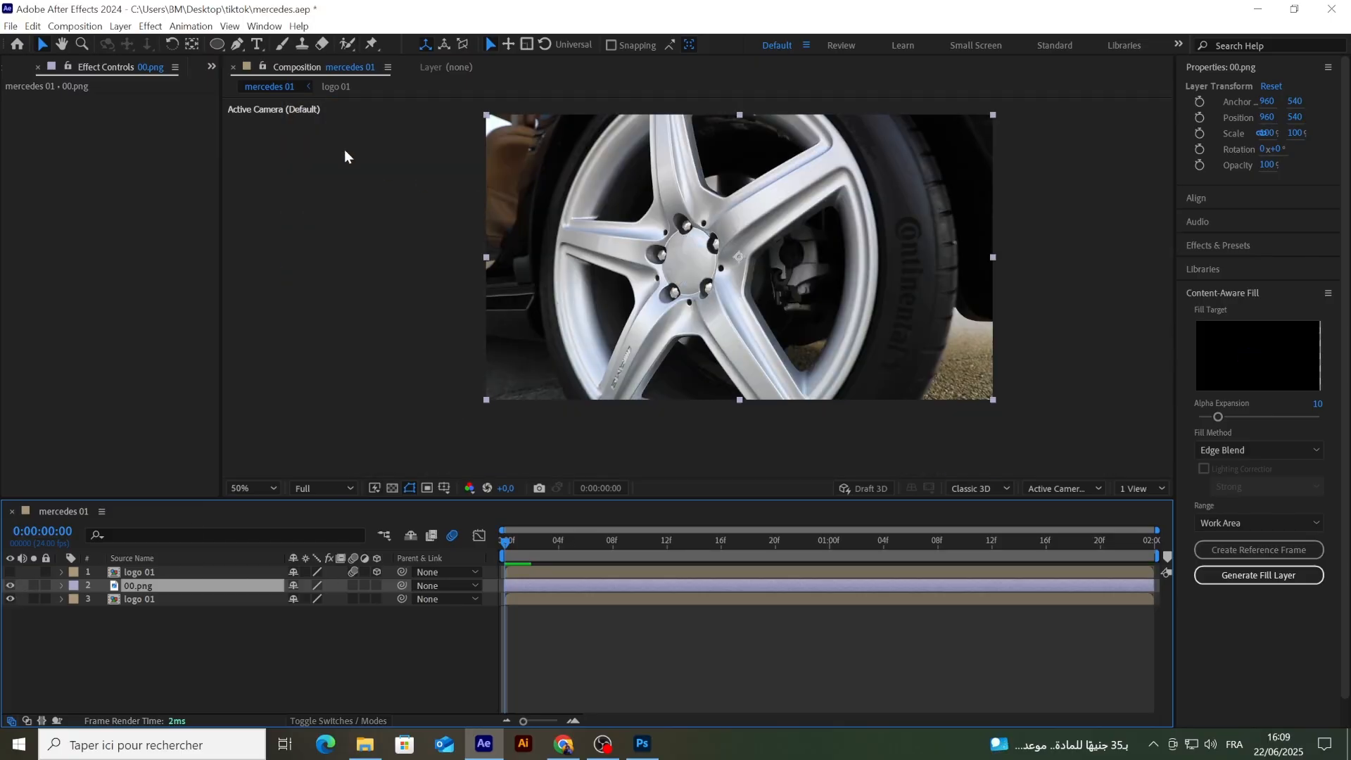
Step: Start a pen mask on the 00.png layer around the badge, curving along the upper and right edges of the hub ring
{"action": "left_click", "coordinate": [217, 44]}
{"action": "scroll", "coordinate": [704, 240], "scroll_direction": "up", "scroll_amount": 2}
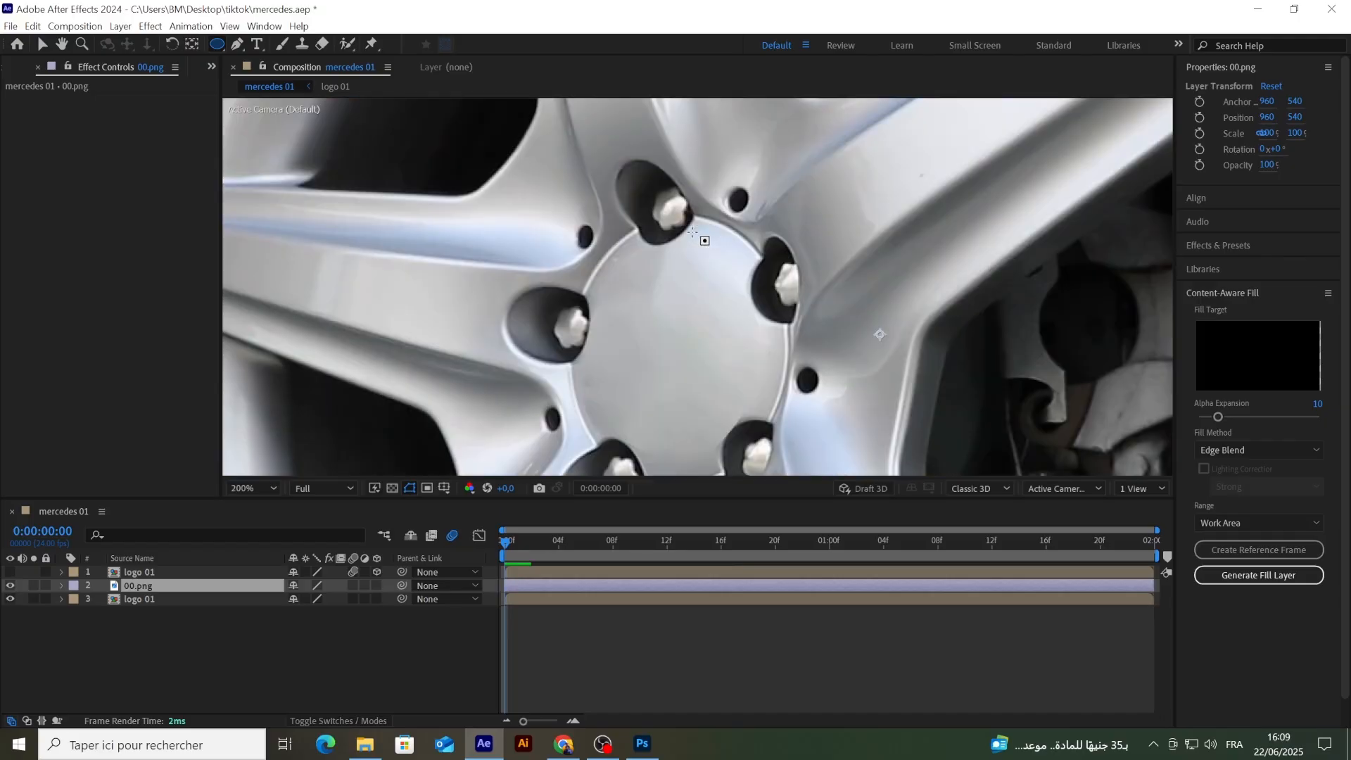
{"action": "scroll", "coordinate": [704, 240], "scroll_direction": "down", "scroll_amount": 2}
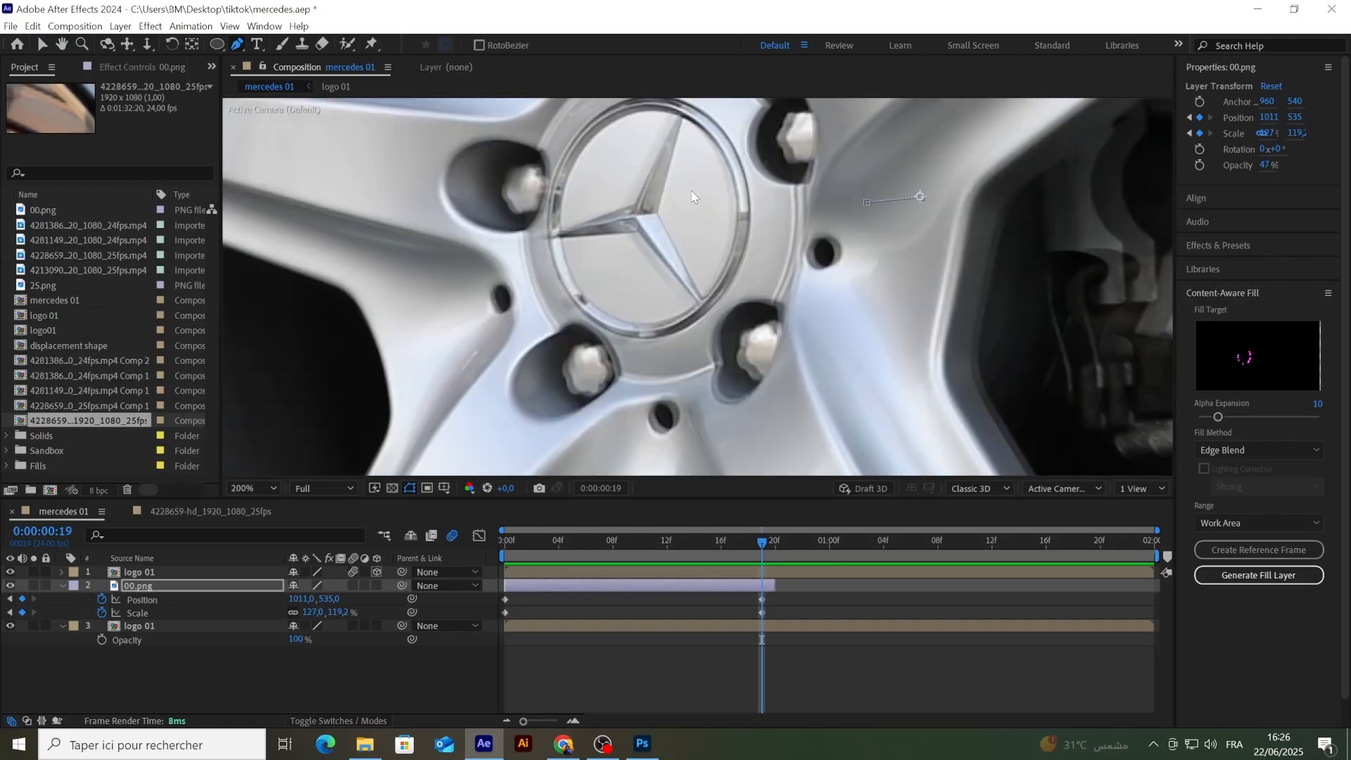
{"action": "scroll", "coordinate": [681, 186], "scroll_direction": "up", "scroll_amount": 2}
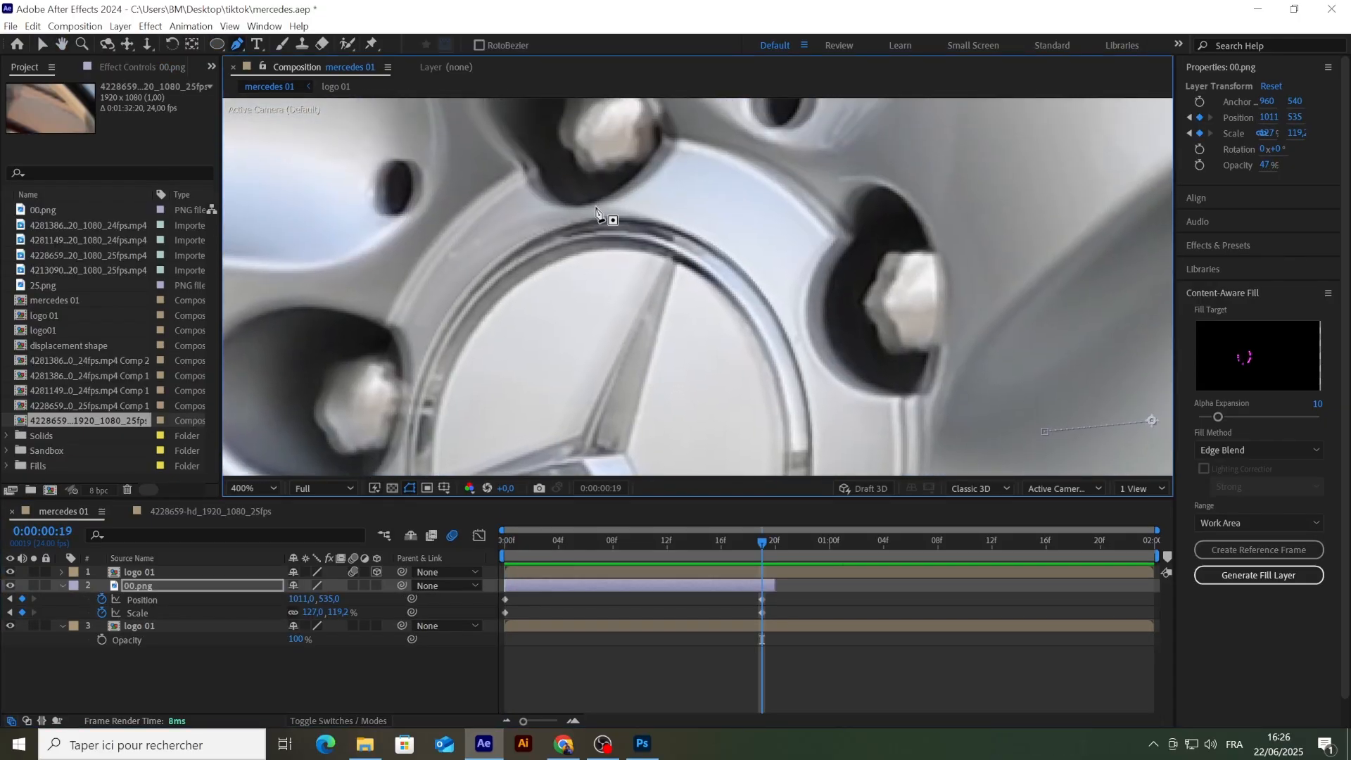
{"action": "scroll", "coordinate": [611, 211], "scroll_direction": "down", "scroll_amount": 1}
{"action": "left_click", "coordinate": [601, 208]}
{"action": "left_click_drag", "start_coordinate": [679, 230], "coordinate": [704, 267]}
{"action": "left_click_drag", "start_coordinate": [719, 352], "coordinate": [710, 386]}
{"action": "left_click", "coordinate": [665, 440]}
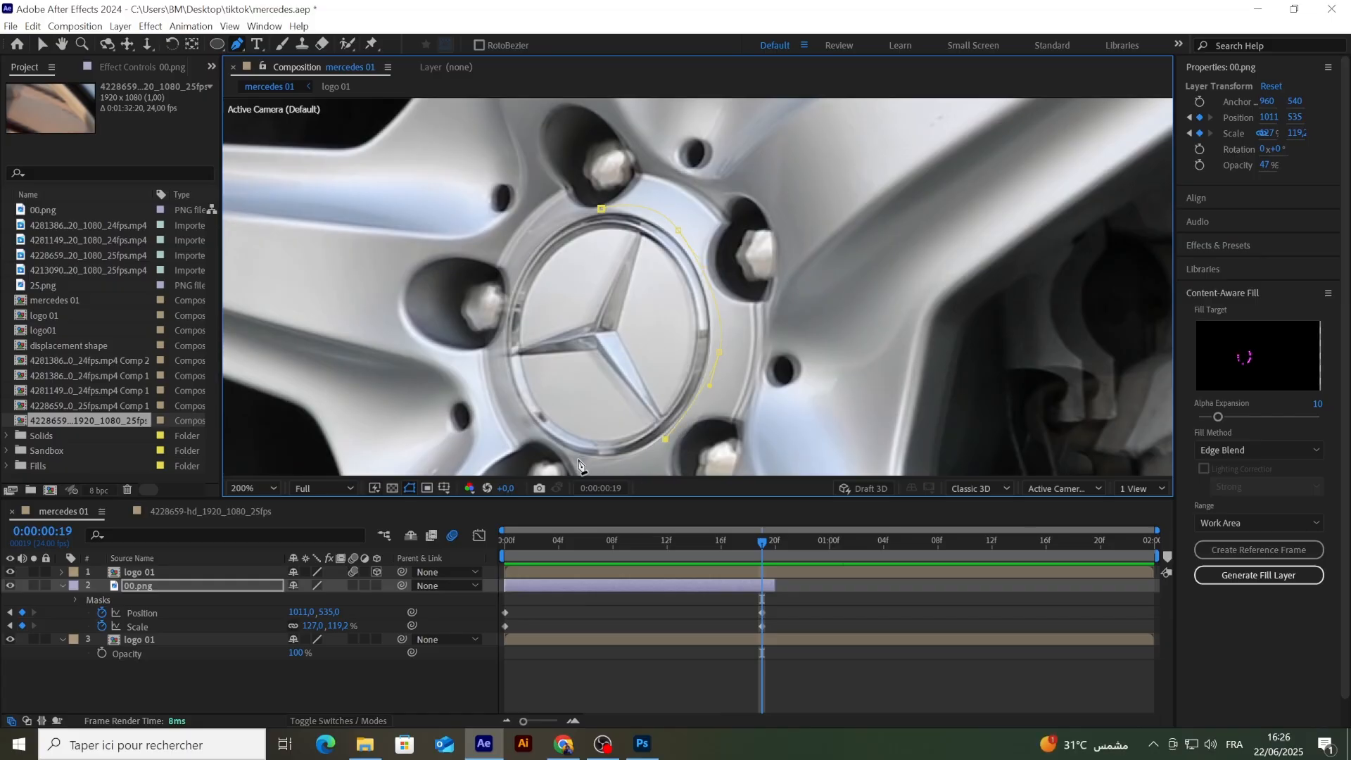
Step: Continue the mask on 00.png around the lower and left edges of the hub ring and close it at its starting point
{"action": "left_click_drag", "start_coordinate": [577, 459], "coordinate": [525, 447]}
{"action": "left_click_drag", "start_coordinate": [529, 426], "coordinate": [513, 410]}
{"action": "left_click", "coordinate": [665, 439]}
{"action": "left_click_drag", "start_coordinate": [626, 468], "coordinate": [626, 383]}
{"action": "left_click", "coordinate": [529, 341]}
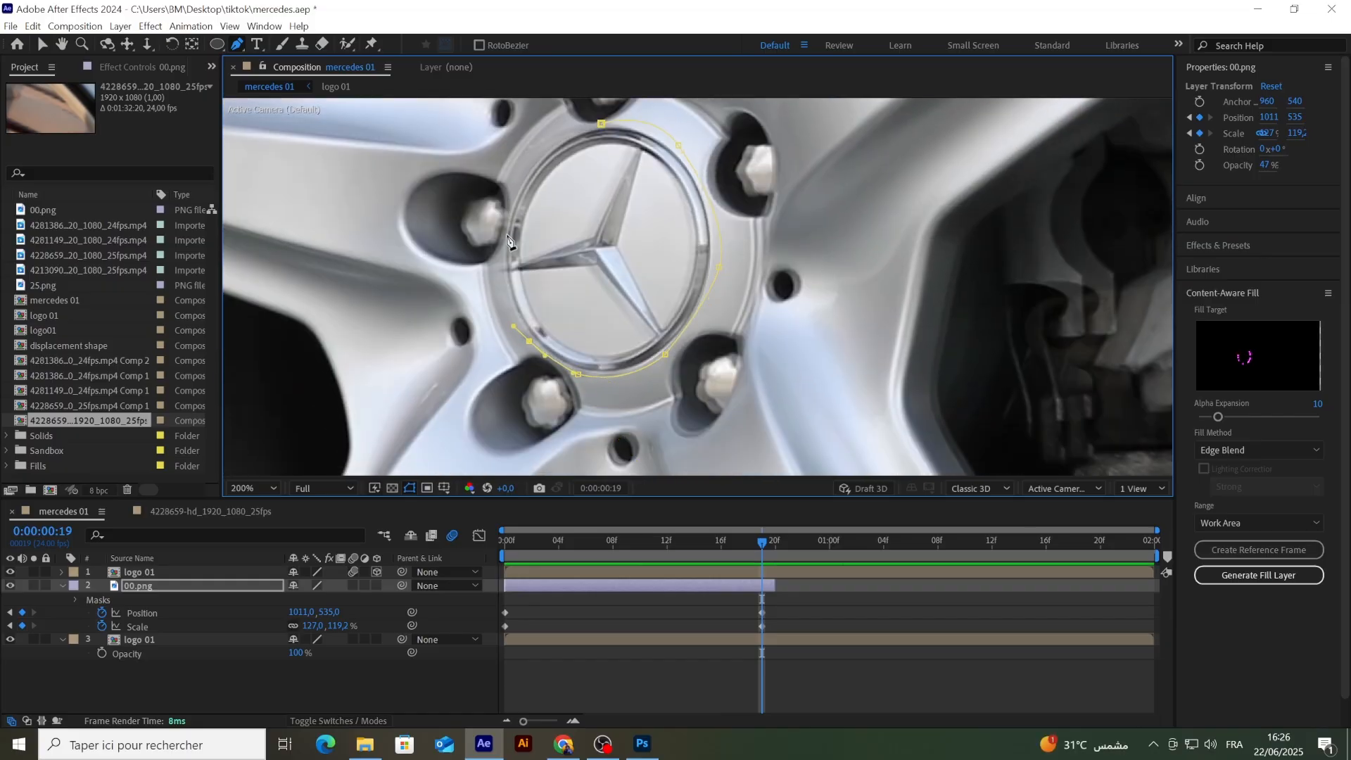
{"action": "left_click_drag", "start_coordinate": [504, 235], "coordinate": [511, 185]}
{"action": "left_click_drag", "start_coordinate": [568, 131], "coordinate": [596, 123]}
{"action": "left_click", "coordinate": [600, 124]}
Step: Set the opacity of the 00.png layer to 100%
{"action": "scroll", "coordinate": [660, 199], "scroll_direction": "down", "scroll_amount": 1}
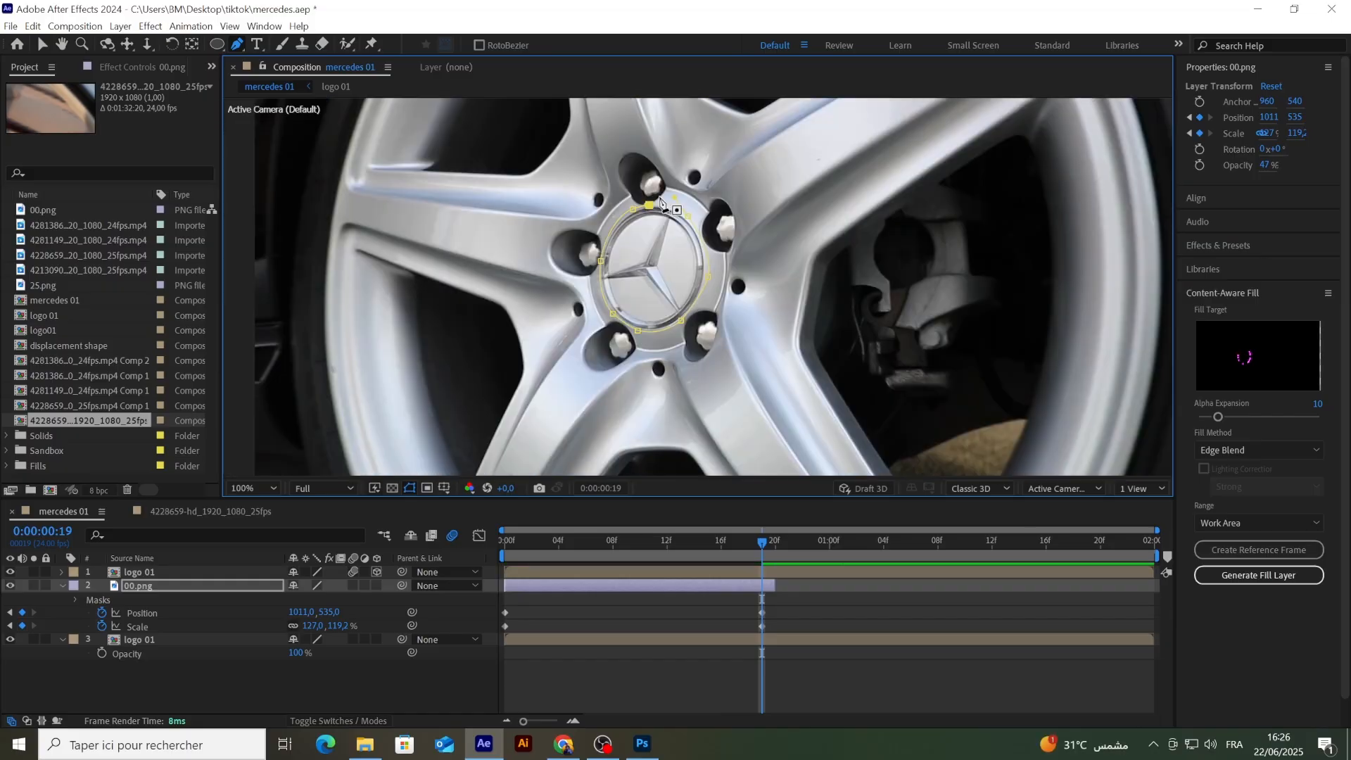
{"action": "left_click_drag", "start_coordinate": [762, 541], "coordinate": [504, 587]}
{"action": "left_click", "coordinate": [139, 586]}
{"action": "key", "text": "t"}
{"action": "left_click", "coordinate": [793, 585]}
{"action": "left_click", "coordinate": [608, 584]}
Step: Animate the Mask Expansion of Mask 1 on the 00.png layer with keyframes, using 8 pixels at the earlier keyframe
{"action": "key", "text": "u"}
{"action": "key", "text": "m"}
{"action": "key", "text": "m"}
{"action": "left_click", "coordinate": [144, 653]}
{"action": "left_click", "coordinate": [115, 653]}
{"action": "left_click", "coordinate": [295, 653]}
{"action": "type", "text": "8"}
{"action": "key", "text": "Return"}
Step: Play back and scrub the animation to check the masked hub fill, and collapse the 00.png layer's properties
{"action": "key", "text": "space"}
{"action": "key", "text": "space"}
{"action": "scroll", "coordinate": [463, 425], "scroll_direction": "down", "scroll_amount": 1}
{"action": "key", "text": "space"}
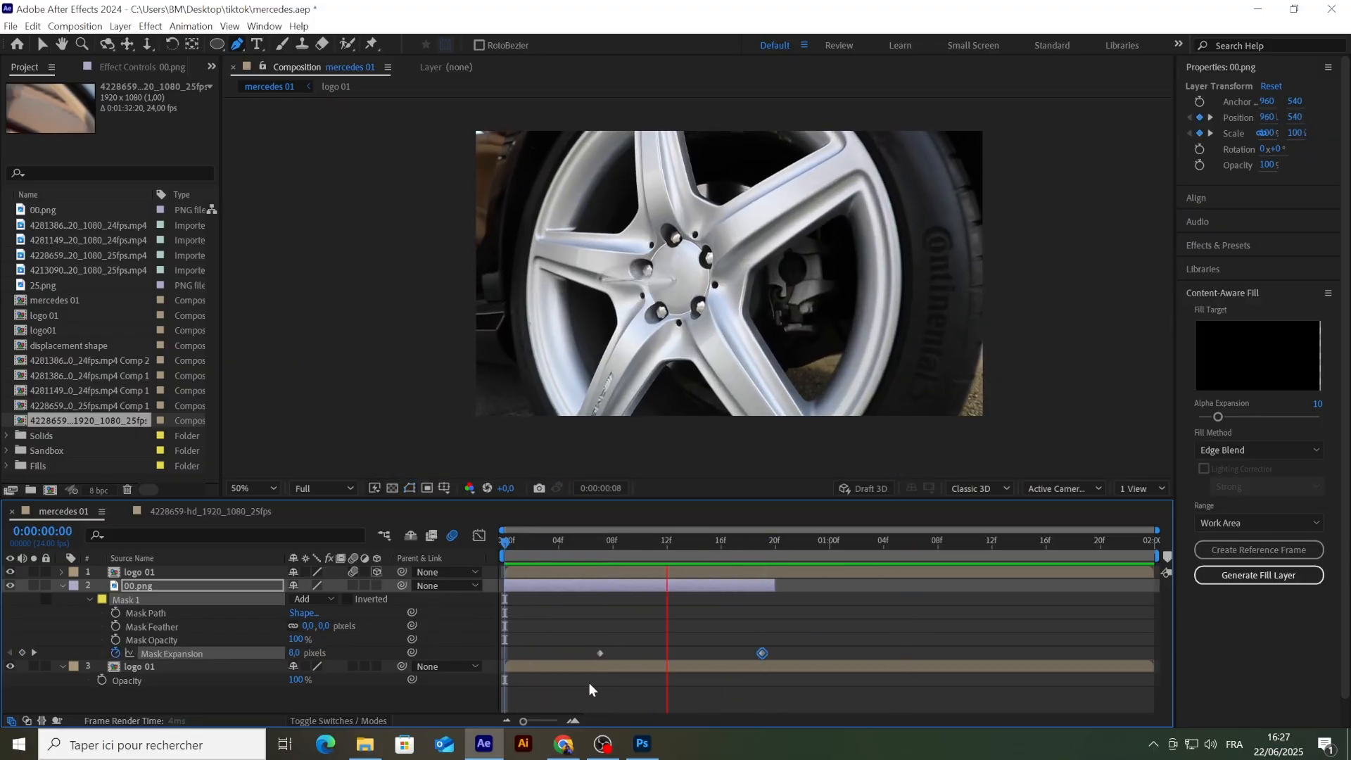
{"action": "left_click_drag", "start_coordinate": [910, 541], "coordinate": [691, 590]}
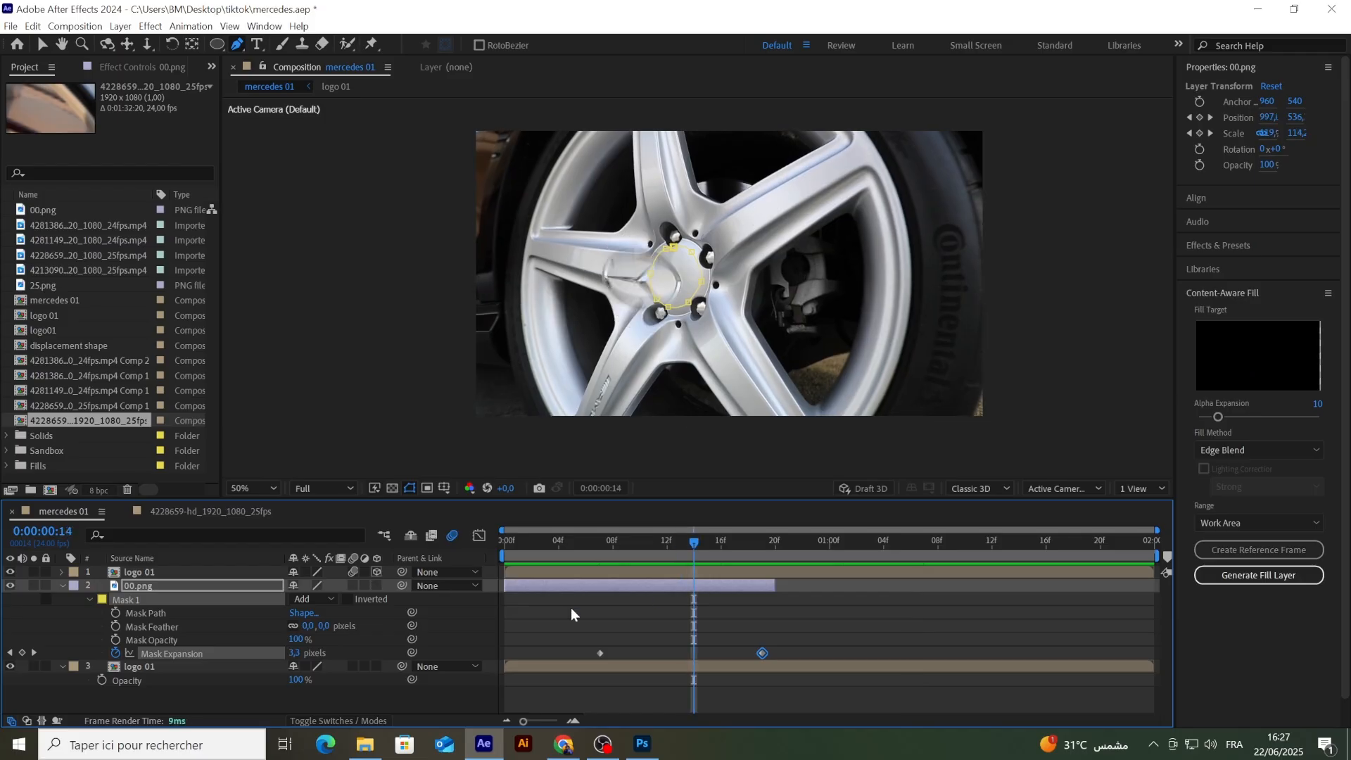
{"action": "left_click", "coordinate": [65, 587]}
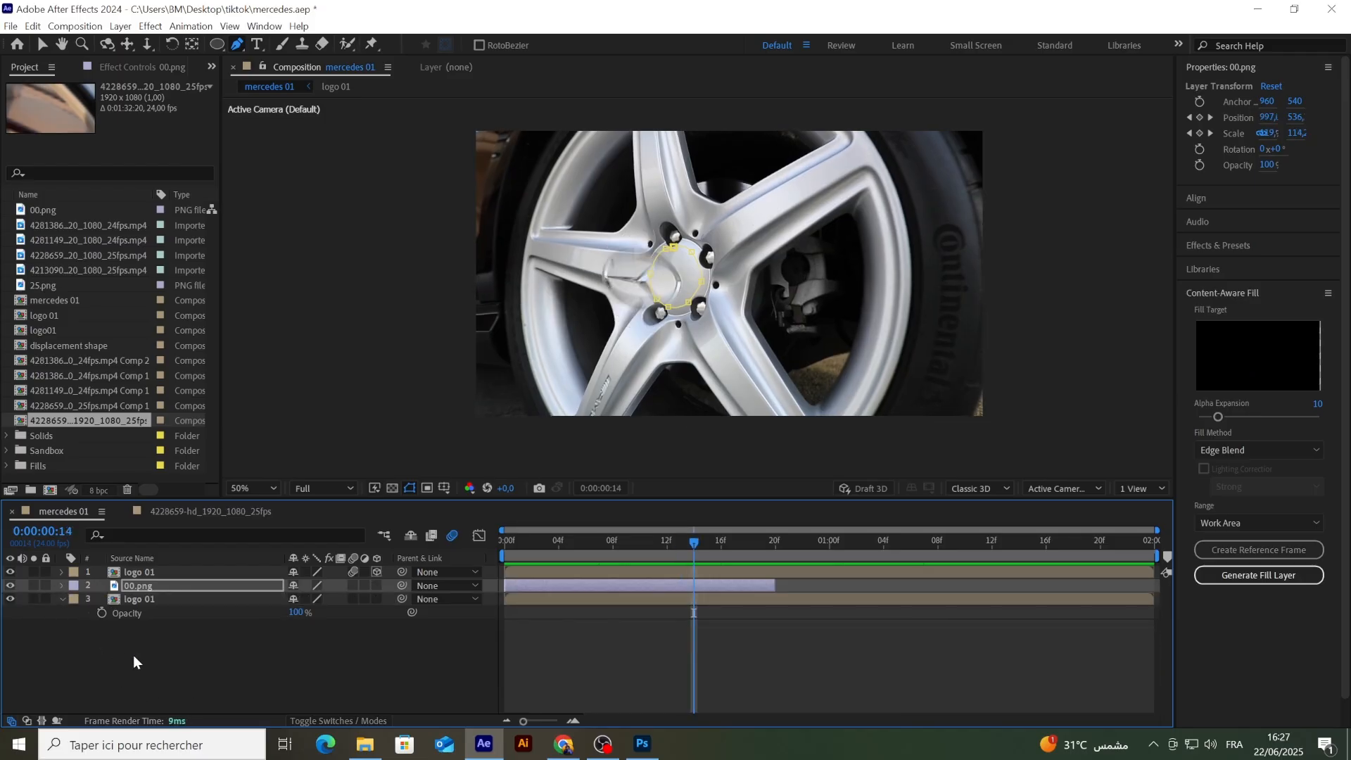
{"action": "left_click", "coordinate": [133, 656]}
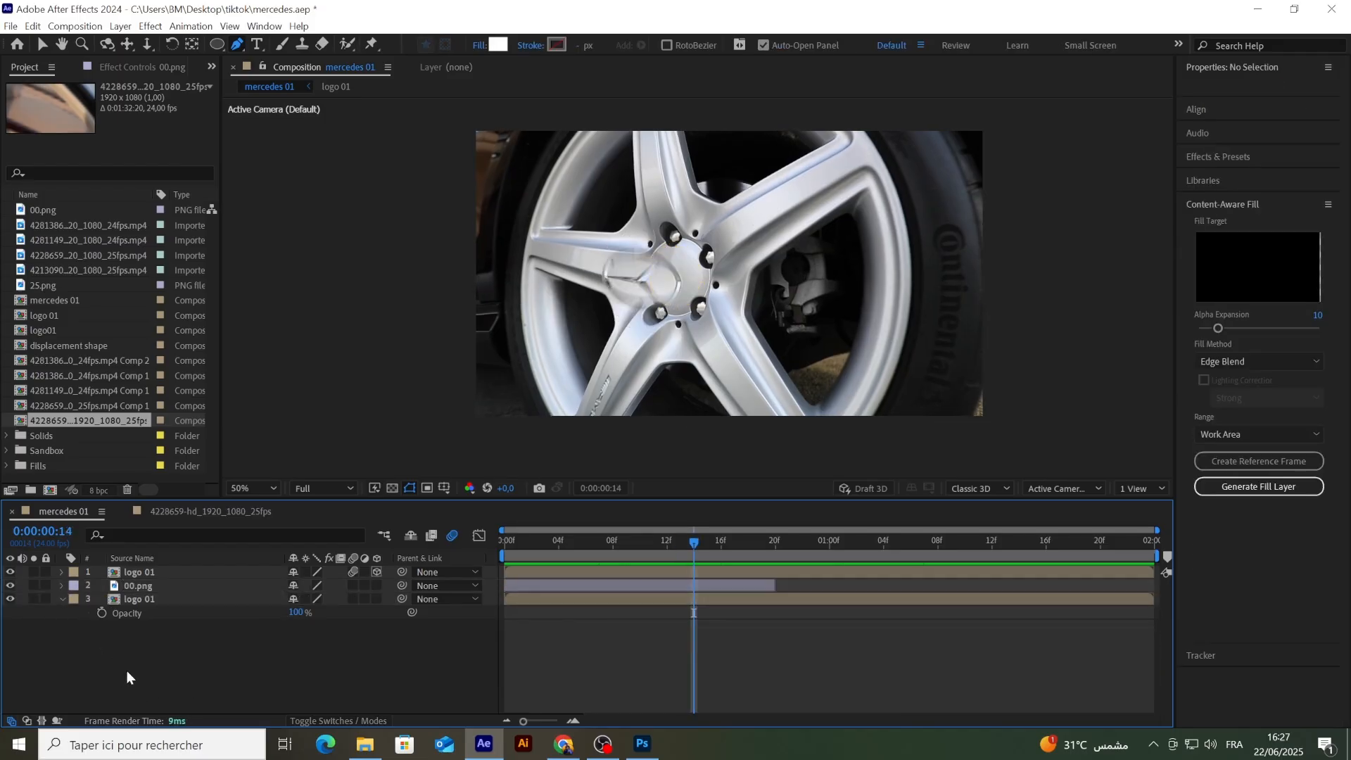
Step: Duplicate the top logo 01 layer and rename the lower copy as reflection
{"action": "left_click", "coordinate": [137, 573]}
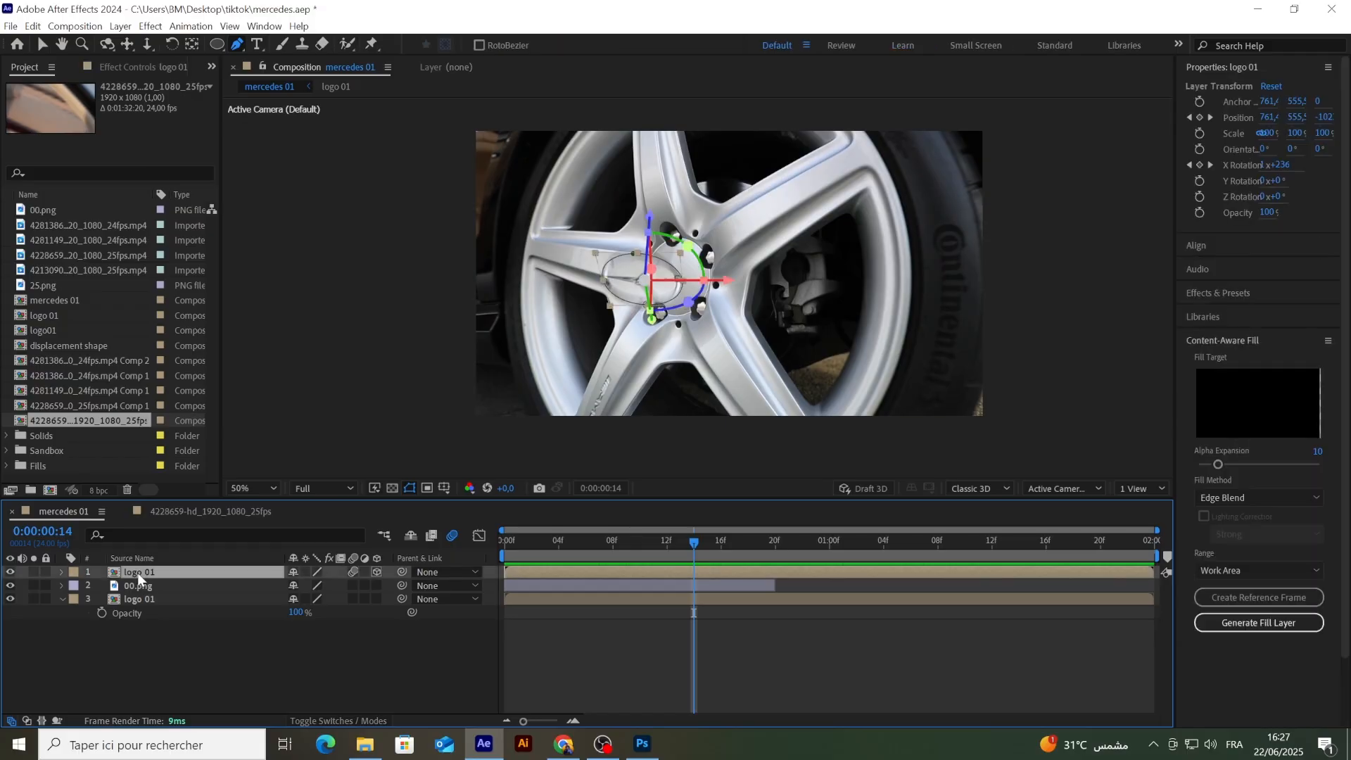
{"action": "key", "text": "ctrl+d"}
{"action": "left_click", "coordinate": [137, 584]}
{"action": "right_click", "coordinate": [145, 585]}
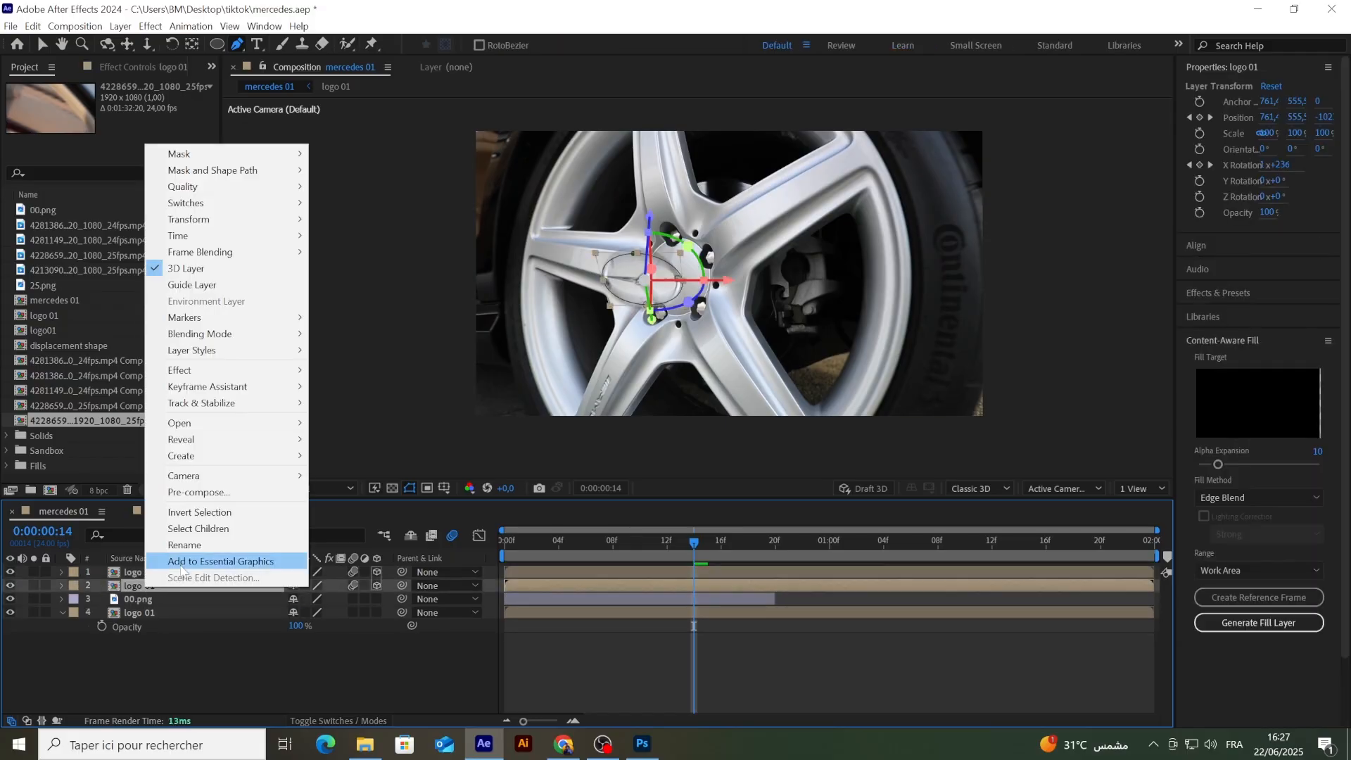
{"action": "left_click", "coordinate": [184, 545]}
{"action": "type", "text": "reflection"}
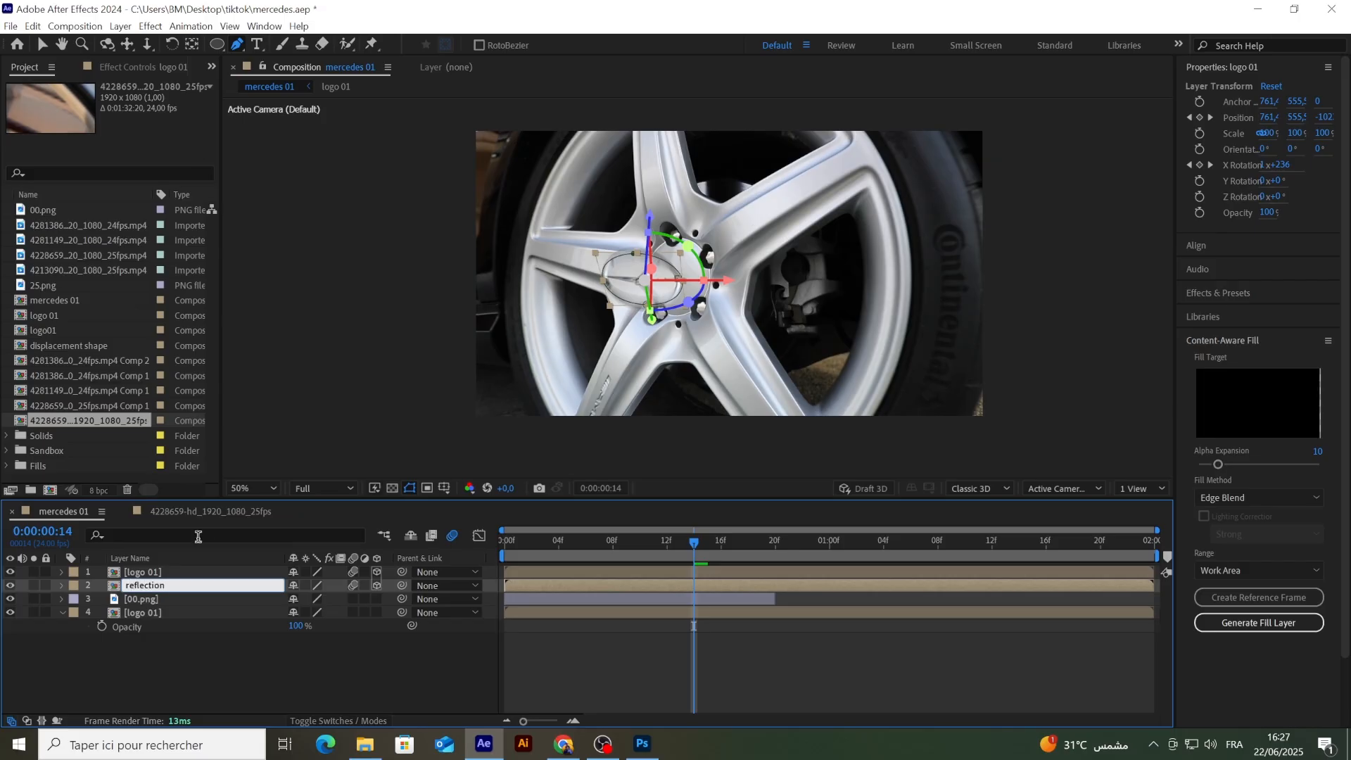
{"action": "left_click", "coordinate": [234, 664]}
Step: Scale the reflection layer down uniformly to 74%
{"action": "left_click", "coordinate": [141, 587]}
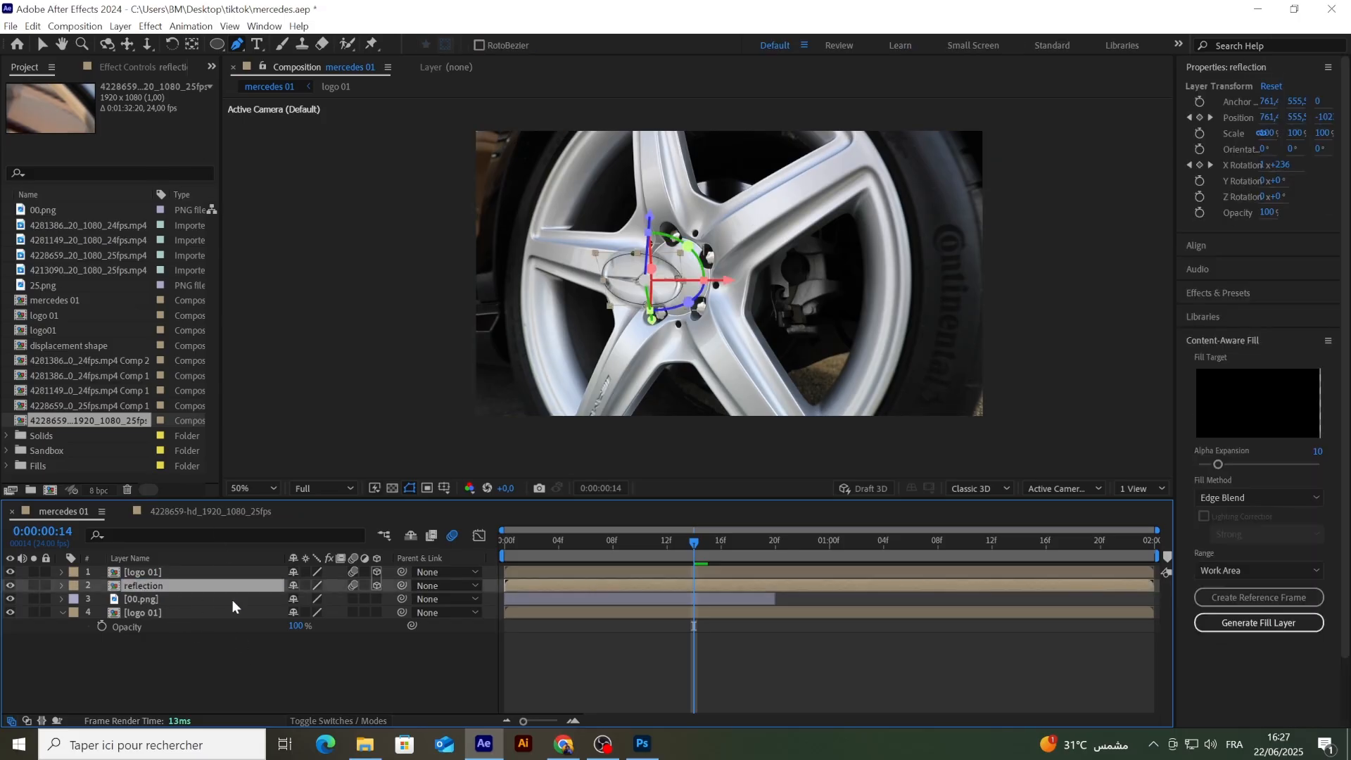
{"action": "key", "text": "s"}
{"action": "left_click_drag", "start_coordinate": [307, 600], "coordinate": [284, 600]}
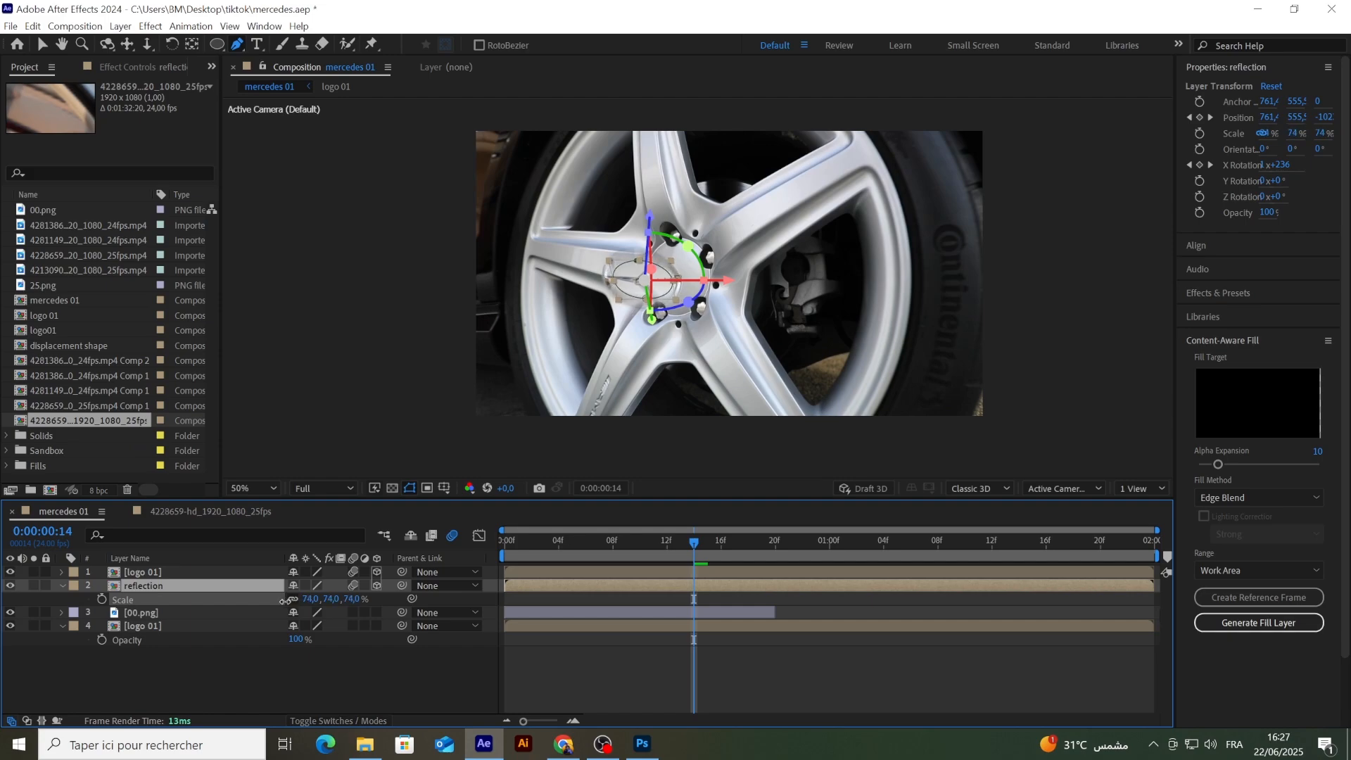
Step: Delete the reflection layer's middle Position keyframe at 0:00:00:10
{"action": "key", "text": "u"}
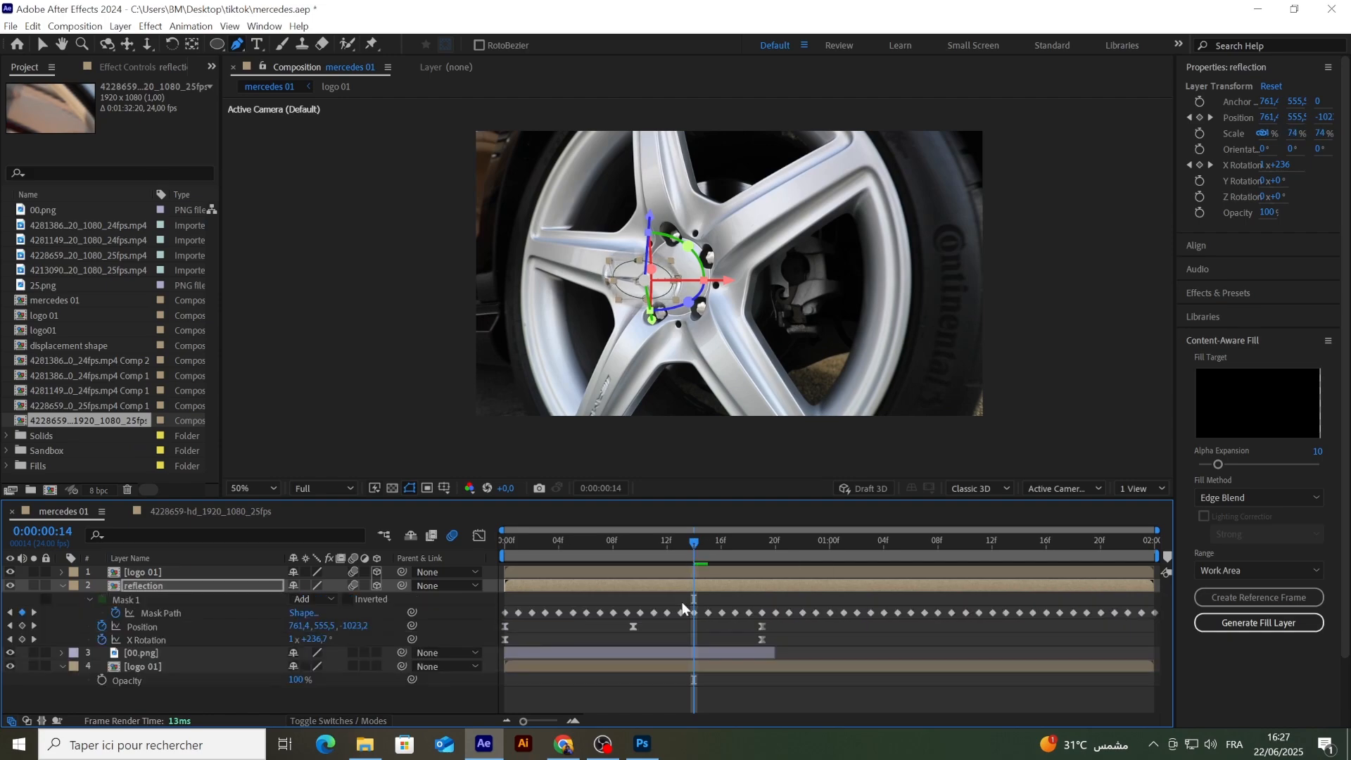
{"action": "left_click_drag", "start_coordinate": [734, 545], "coordinate": [636, 567]}
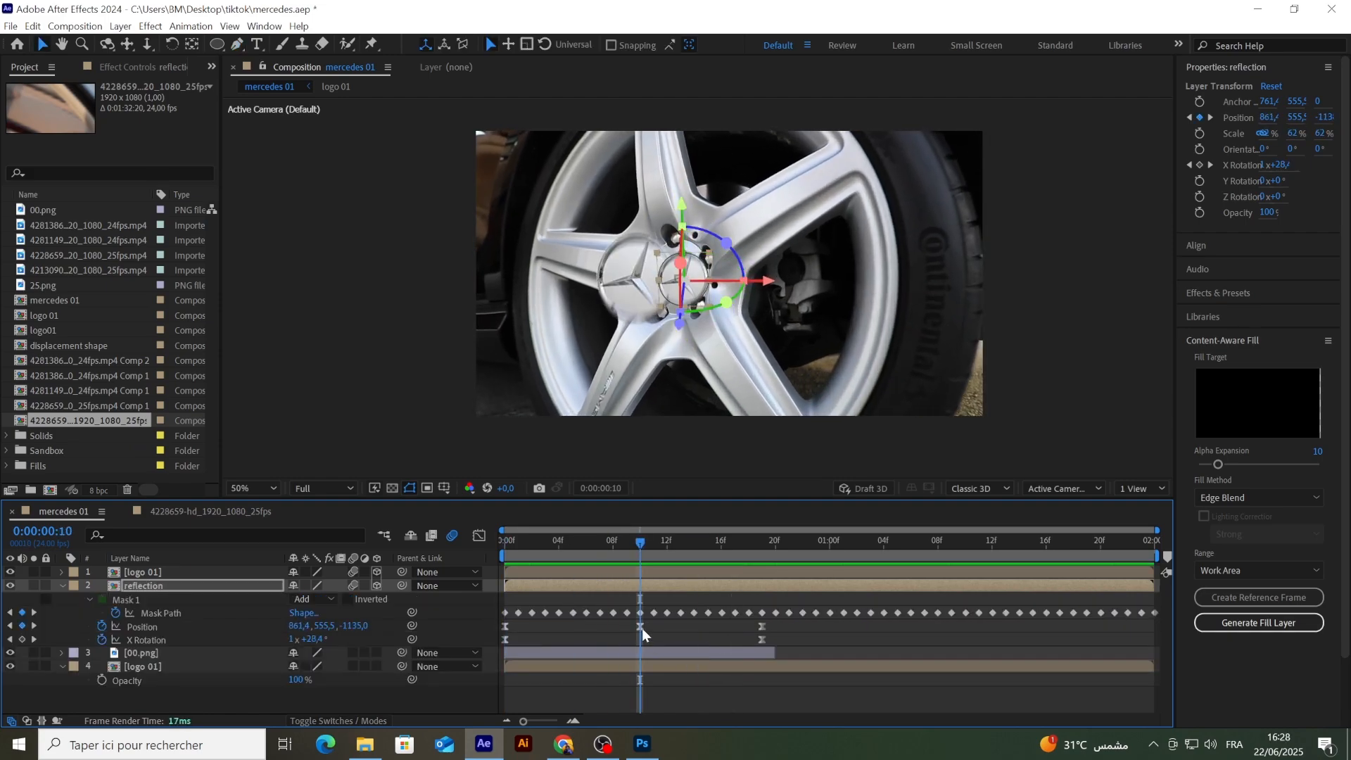
{"action": "left_click", "coordinate": [641, 628]}
{"action": "key", "text": "Delete"}
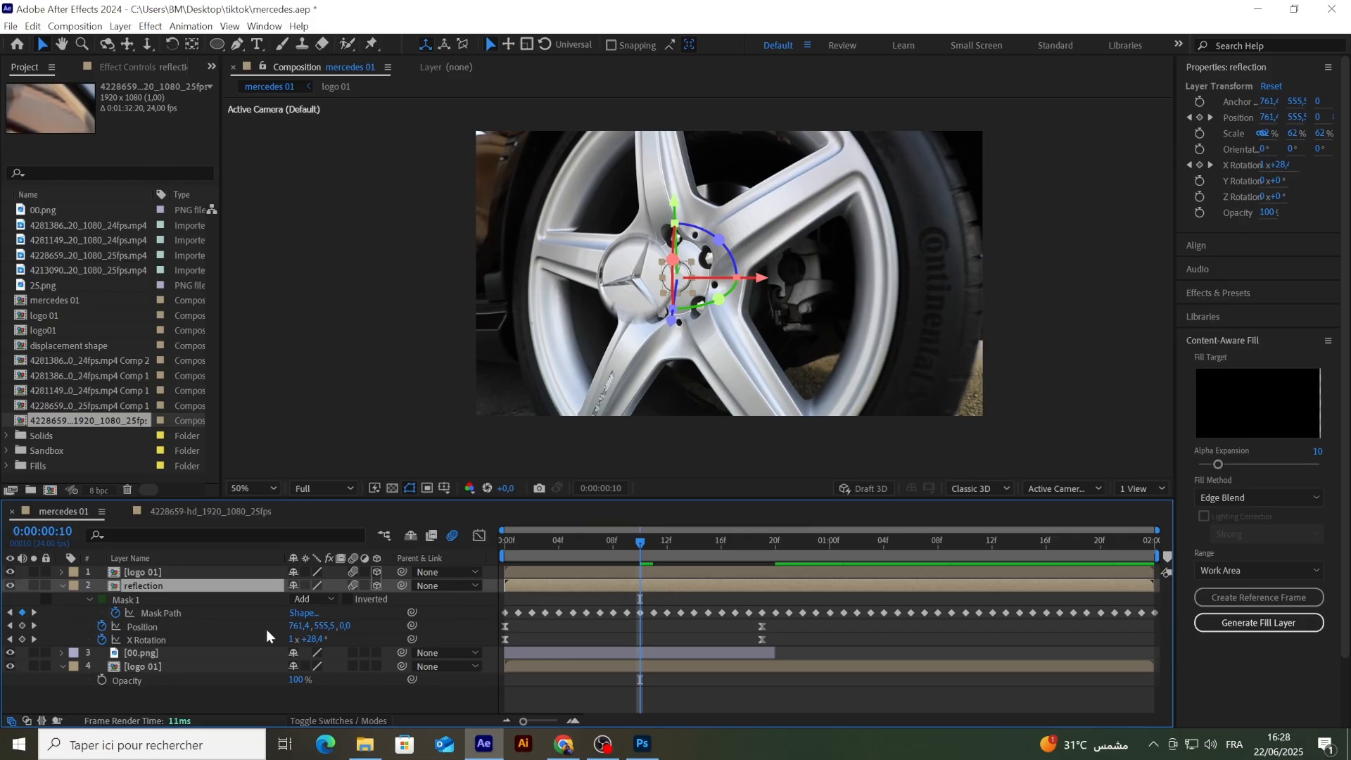
Step: Scale the reflection layer uniformly to 81% and shift it along X to position 787.4 at 0:00:00:10
{"action": "key", "text": "s"}
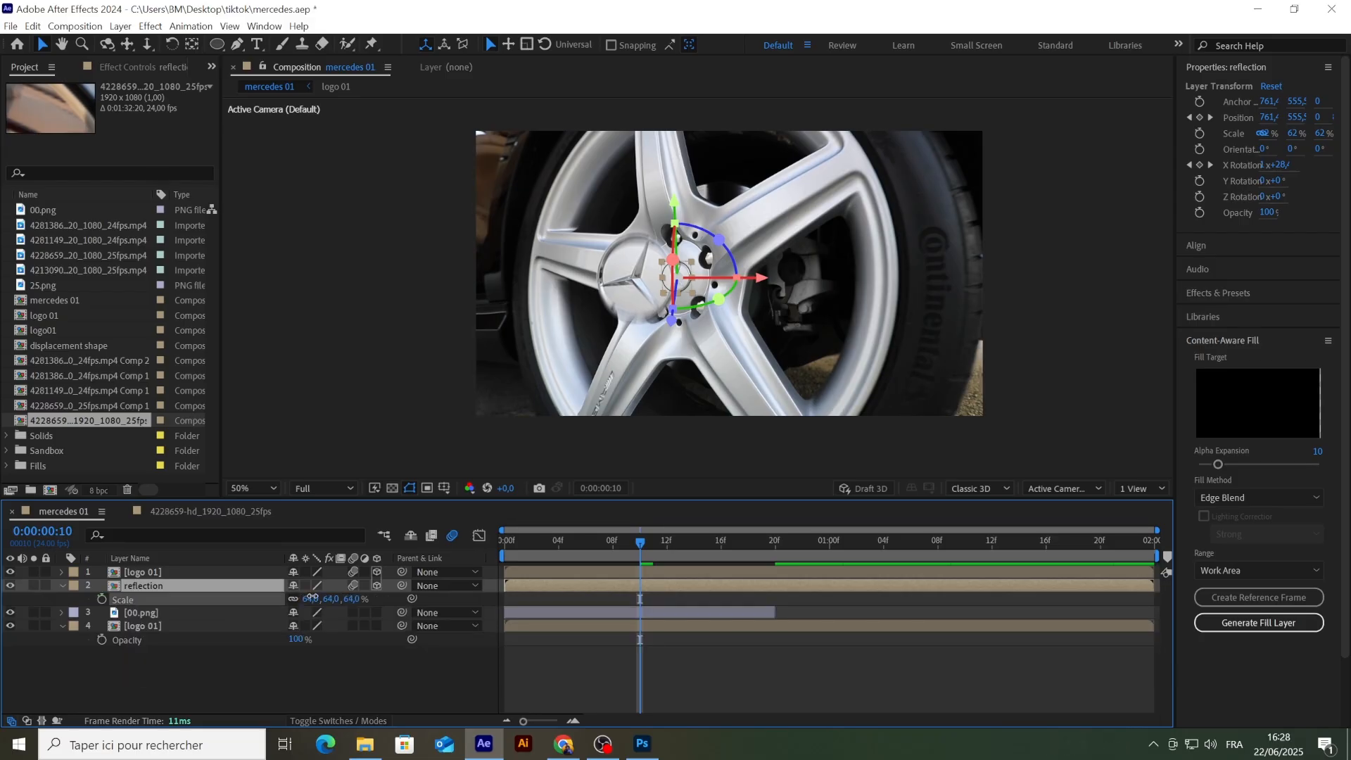
{"action": "left_click_drag", "start_coordinate": [311, 597], "coordinate": [322, 600]}
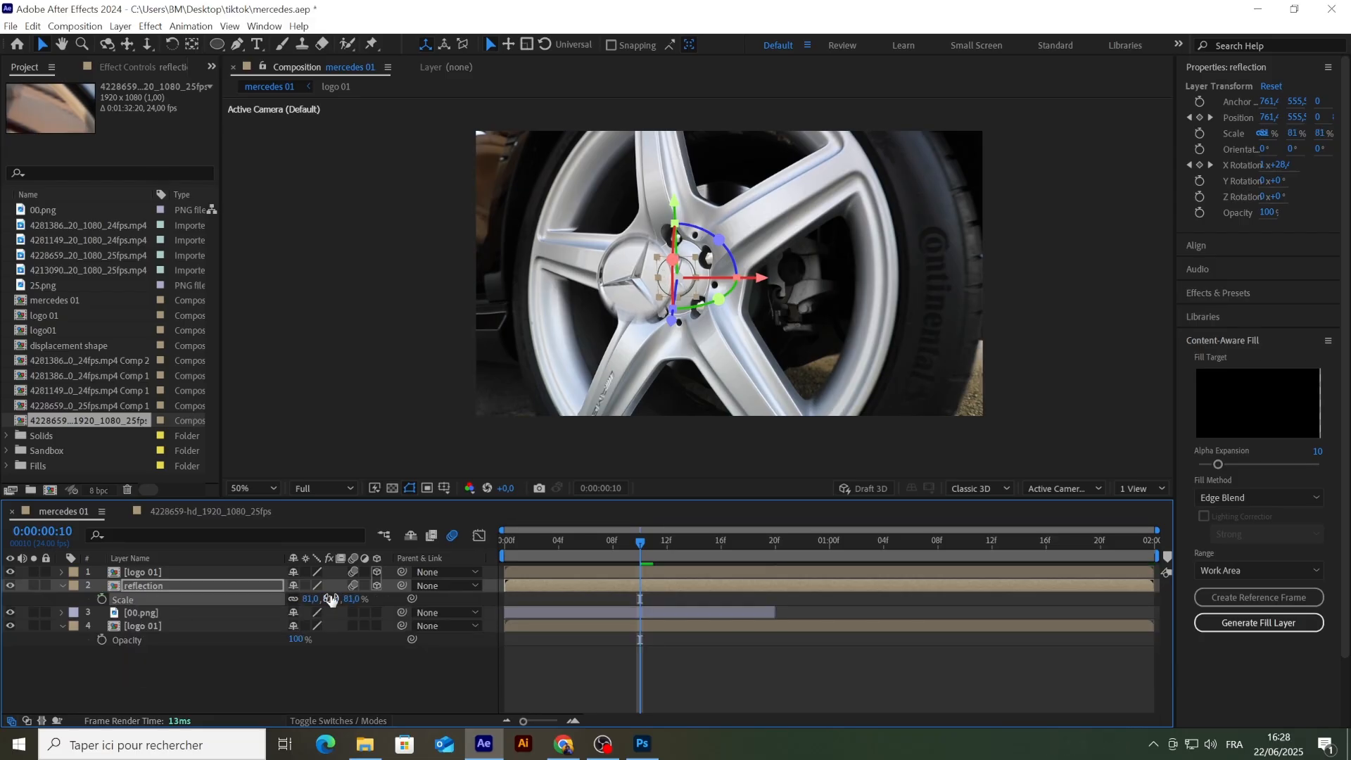
{"action": "key", "text": "u"}
{"action": "left_click_drag", "start_coordinate": [763, 278], "coordinate": [768, 276]}
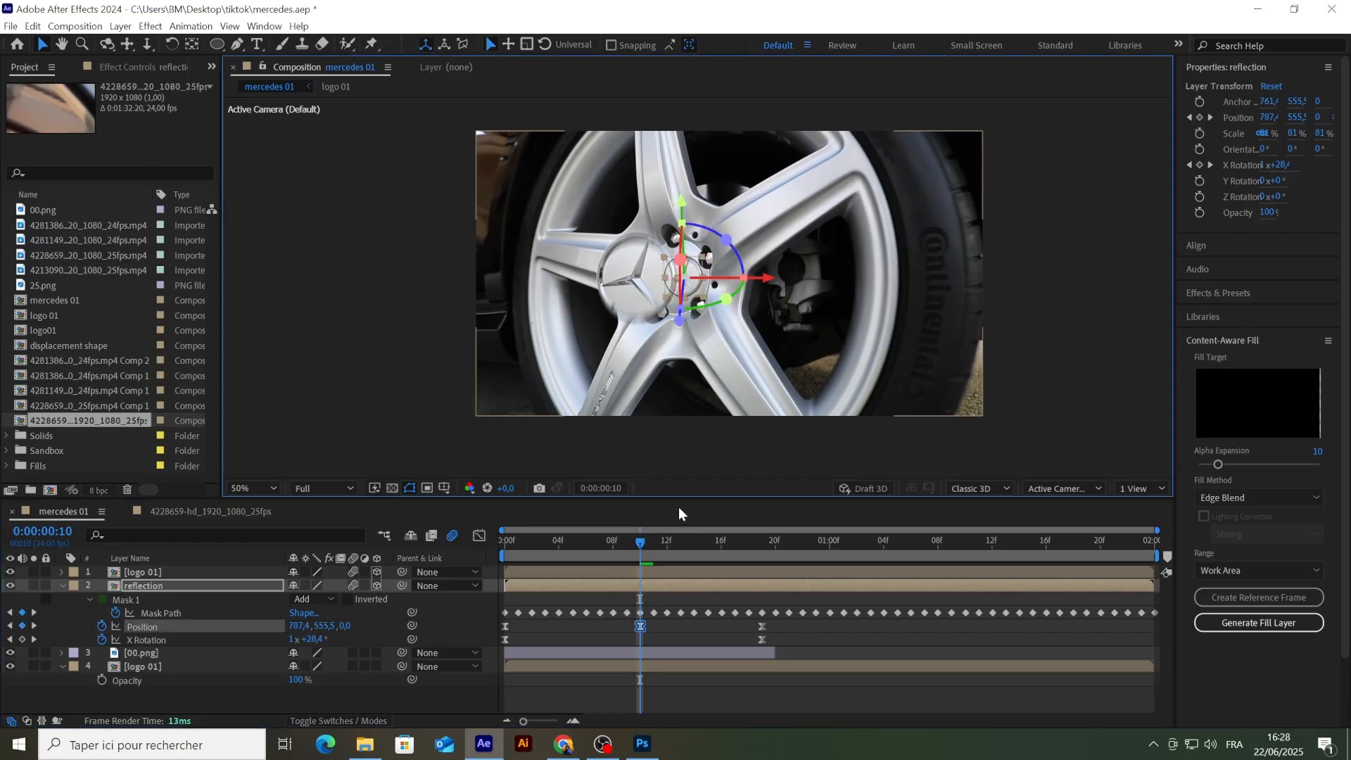
{"action": "left_click", "coordinate": [654, 628]}
Step: Set the reflection layer's opacity to 35% and its blending mode to Multiply
{"action": "left_click", "coordinate": [152, 586]}
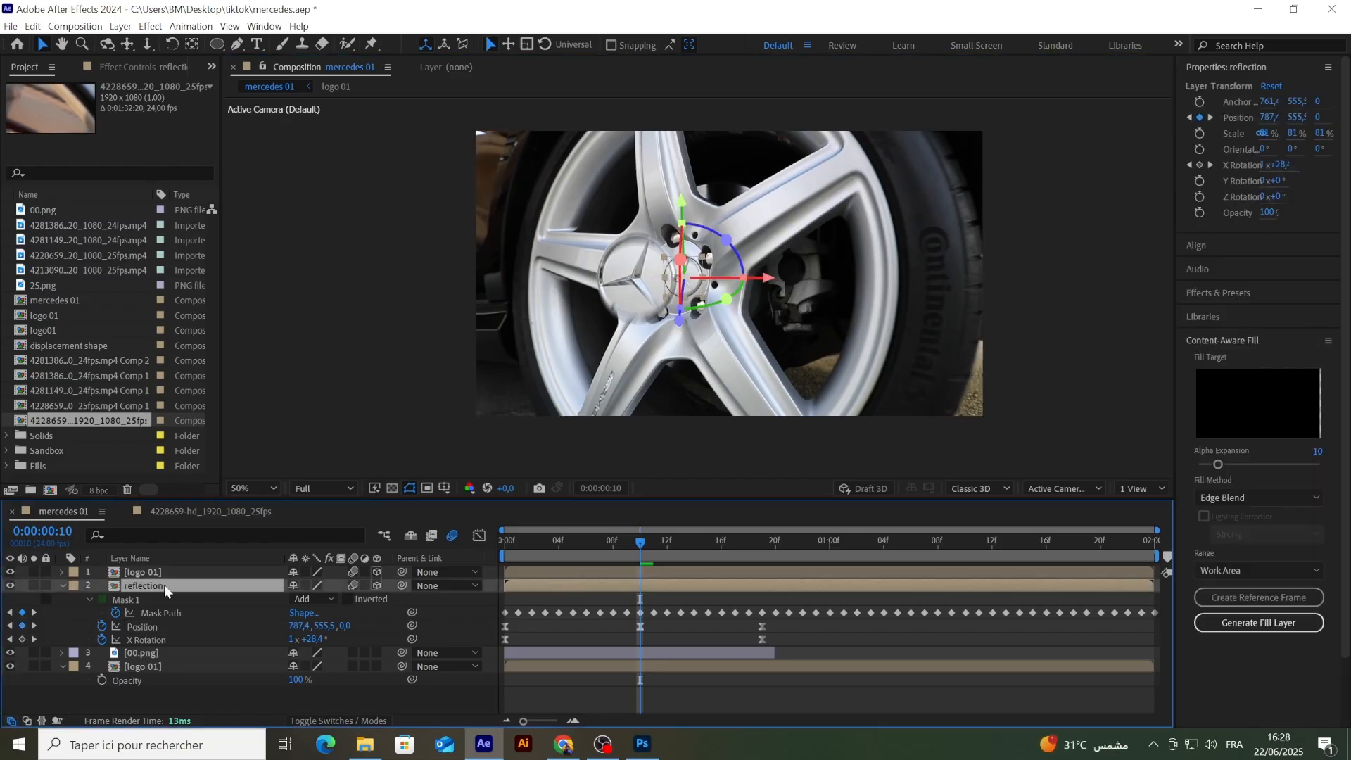
{"action": "key", "text": "t"}
{"action": "left_click", "coordinate": [294, 599]}
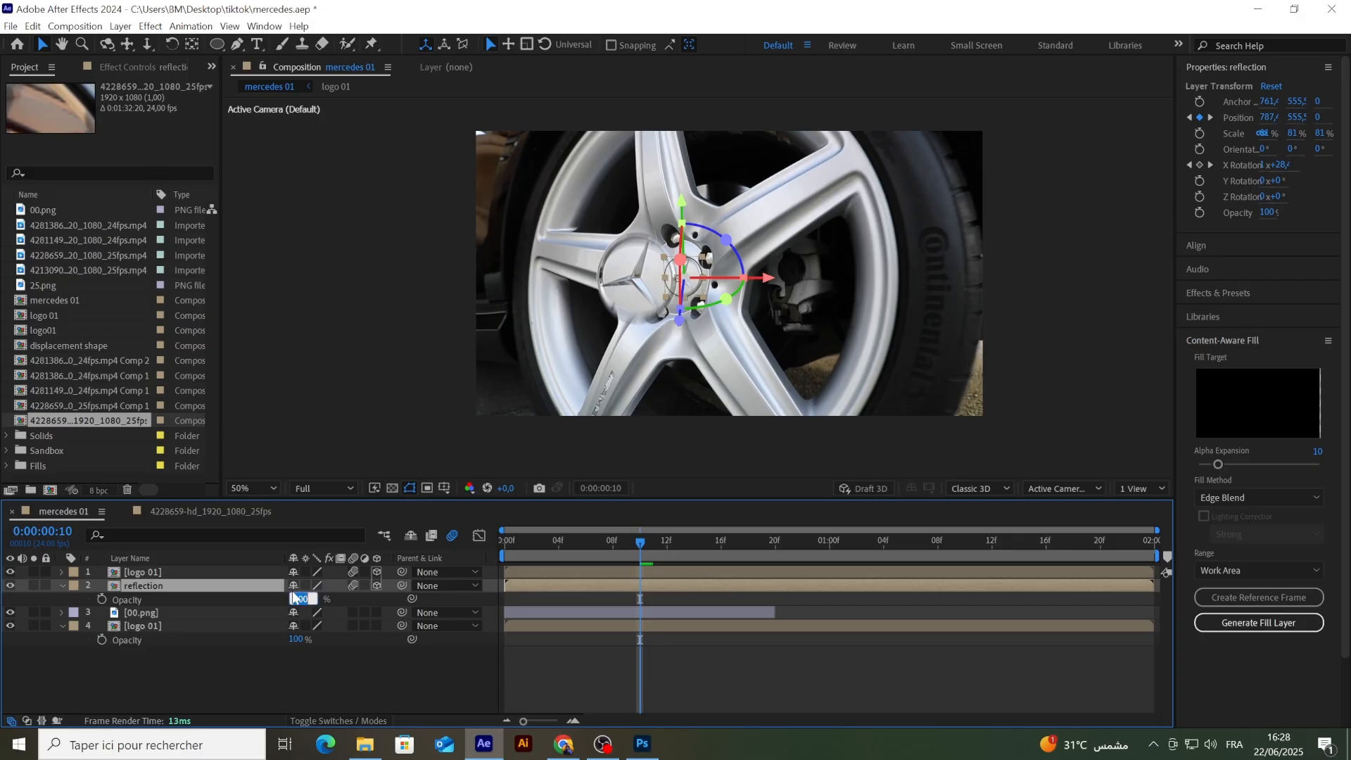
{"action": "type", "text": "30"}
{"action": "key", "text": "Return"}
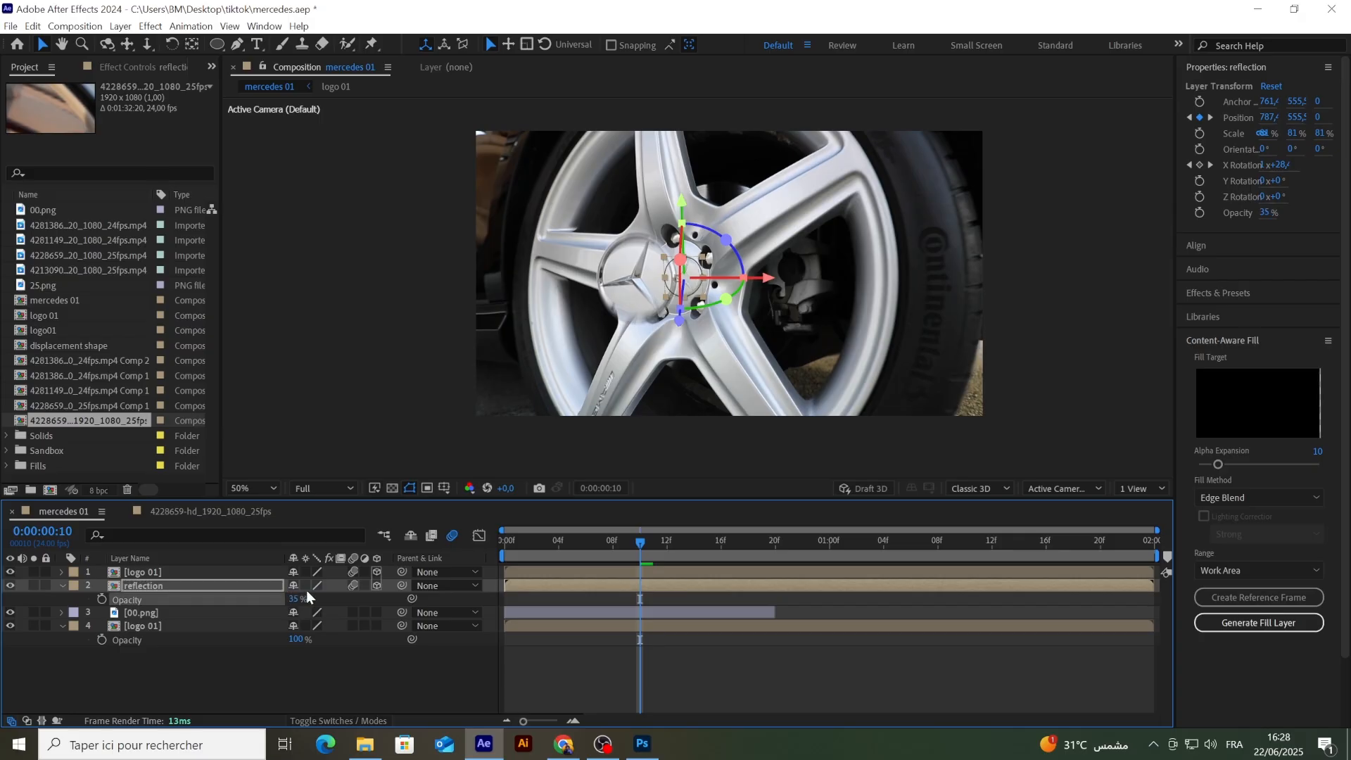
{"action": "left_click", "coordinate": [308, 715]}
{"action": "left_click", "coordinate": [314, 584]}
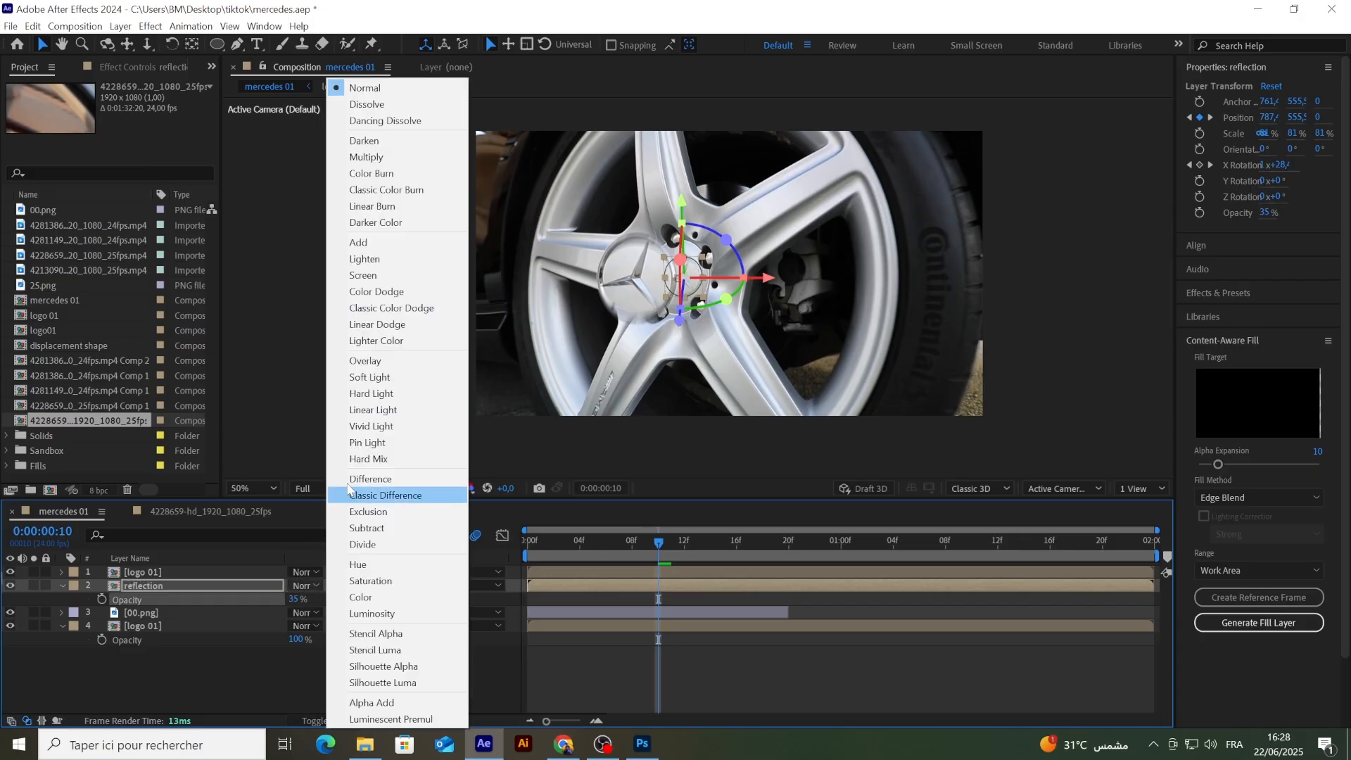
{"action": "left_click", "coordinate": [384, 157]}
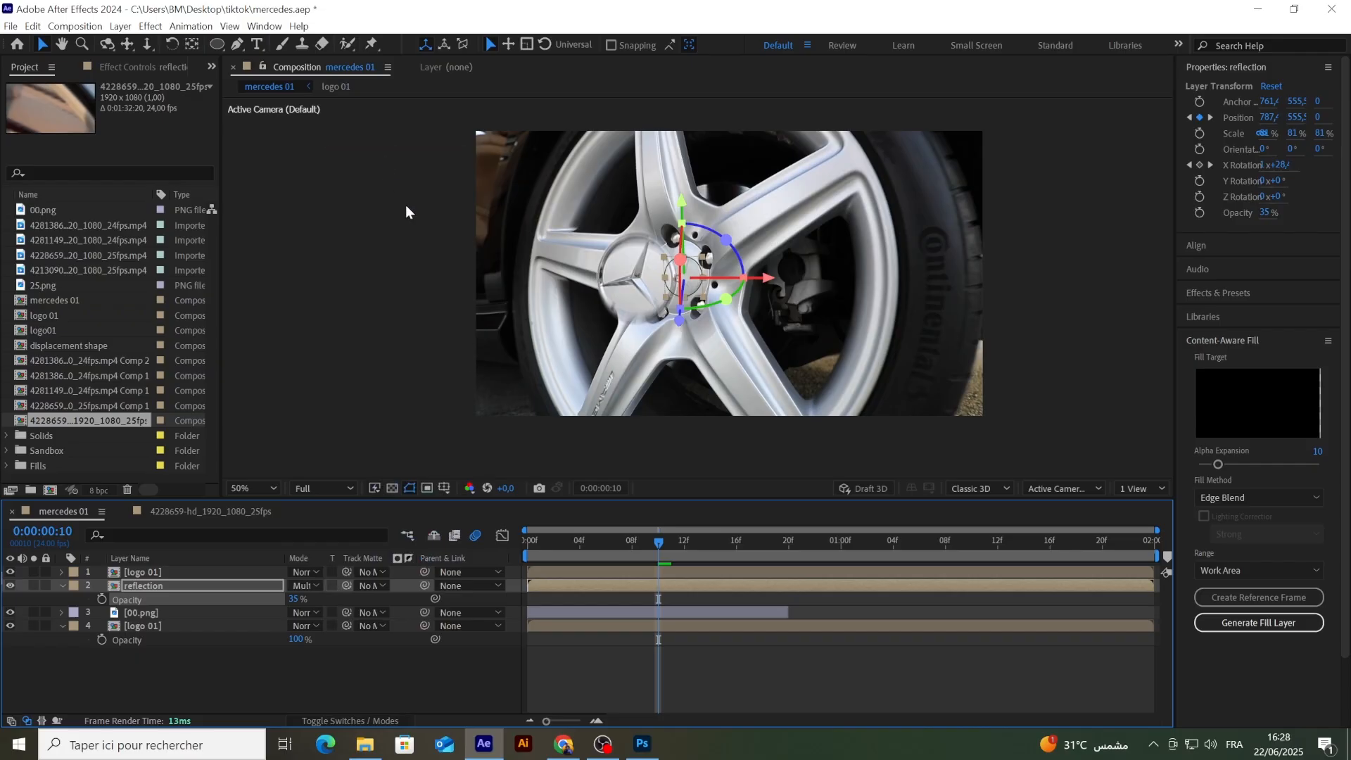
Step: Deselect the layers, then scrub and play back the animation to check the blended badge reflection
{"action": "left_click", "coordinate": [401, 679]}
{"action": "left_click_drag", "start_coordinate": [657, 555], "coordinate": [779, 543]}
{"action": "key", "text": "space"}
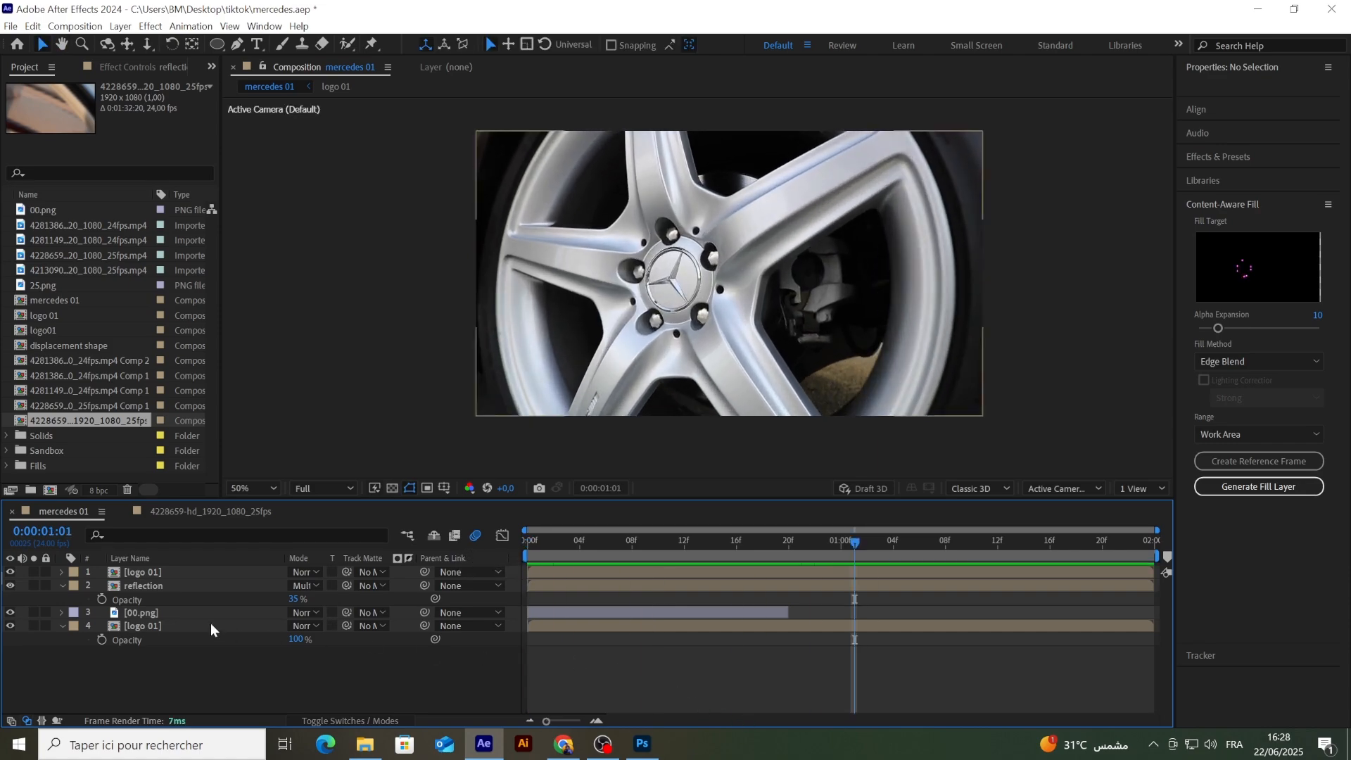
Step: Collapse the reflection layer's properties and duplicate the top logo 01 layer
{"action": "left_click", "coordinate": [62, 585]}
{"action": "left_click", "coordinate": [137, 573]}
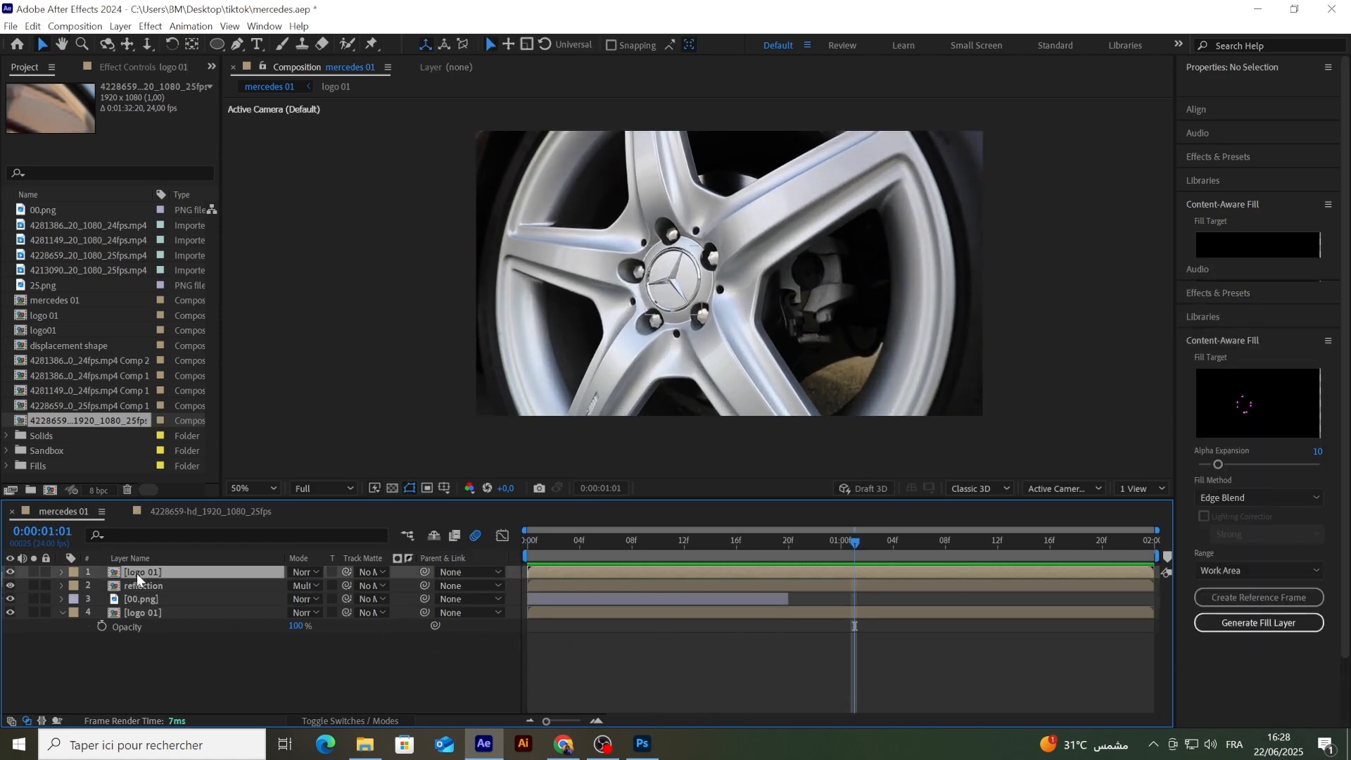
{"action": "key", "text": "ctrl+d"}
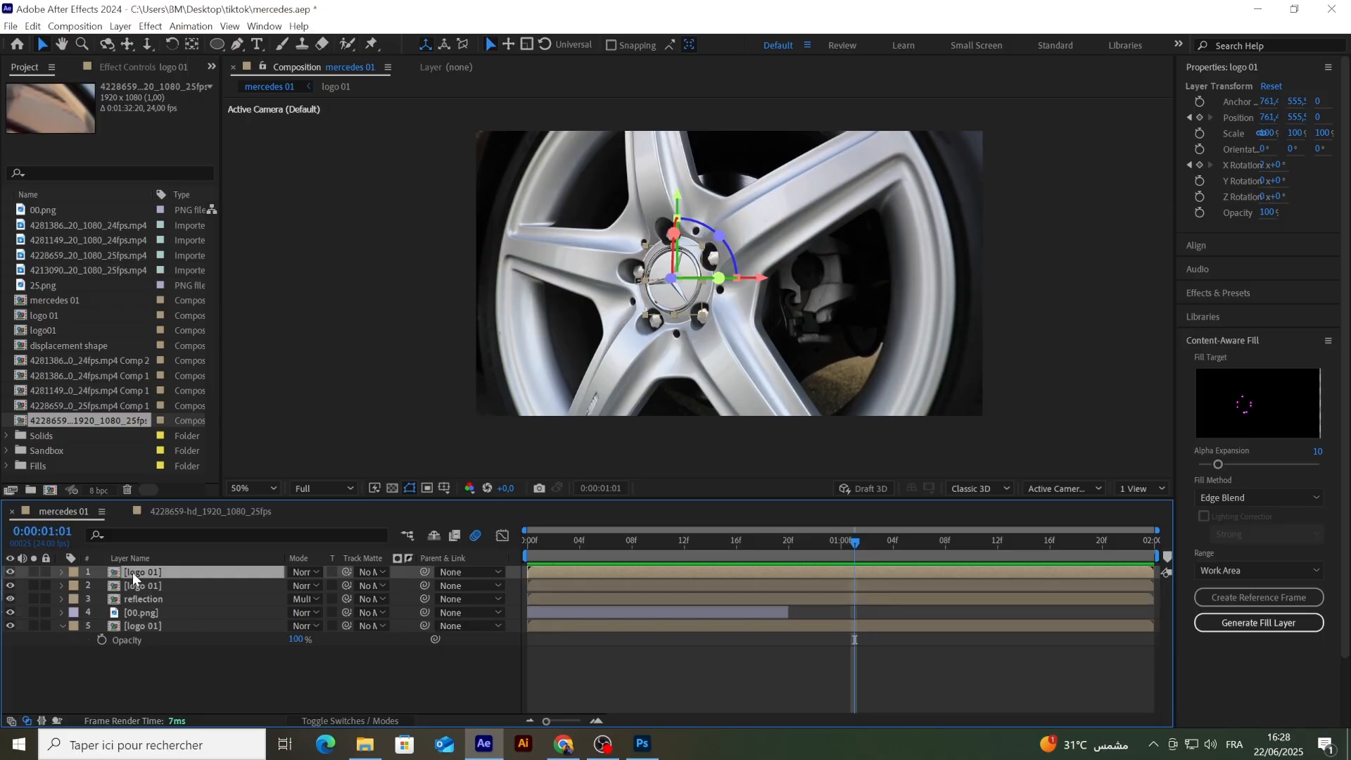
Step: Find the Saber effect and apply it to the top logo 01 copy
{"action": "left_click", "coordinate": [1217, 294]}
{"action": "left_click", "coordinate": [1215, 309]}
{"action": "type", "text": "saber"}
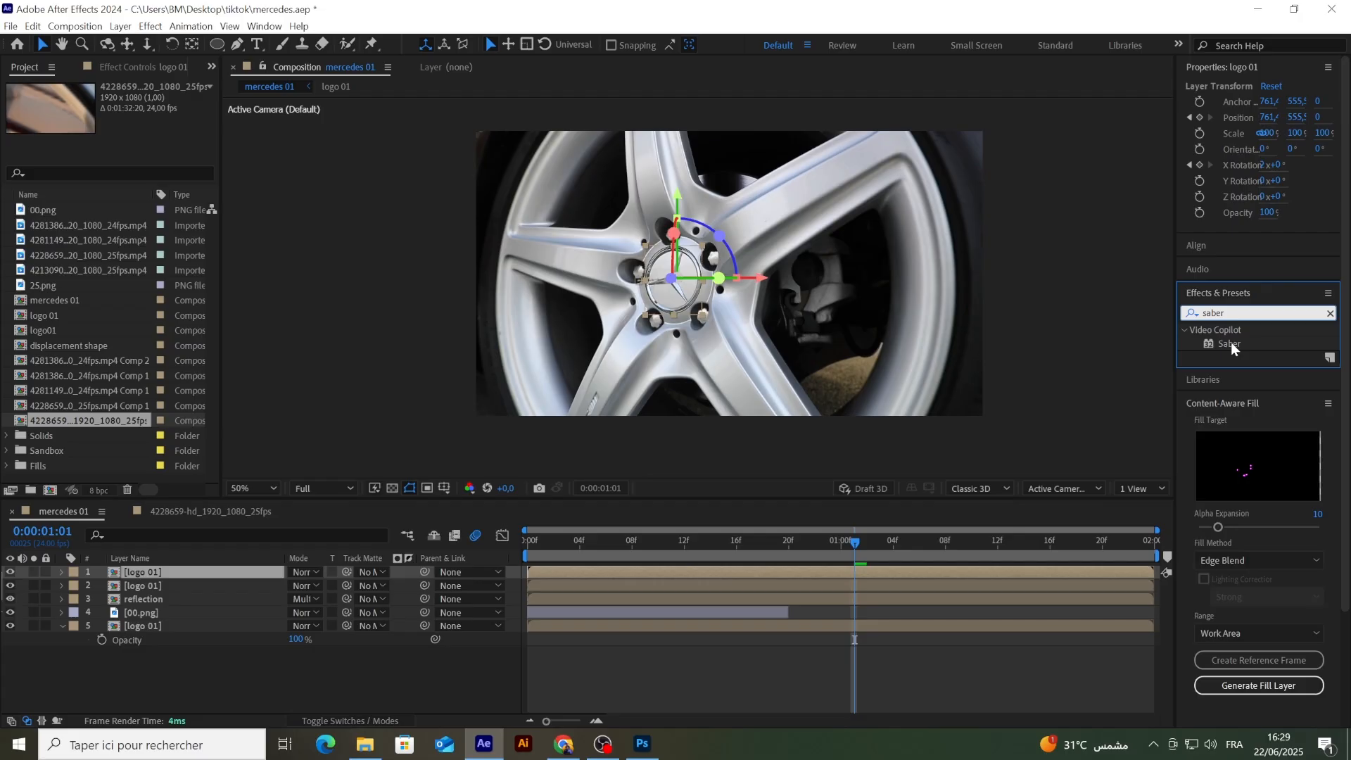
{"action": "left_click_drag", "start_coordinate": [1231, 347], "coordinate": [142, 577]}
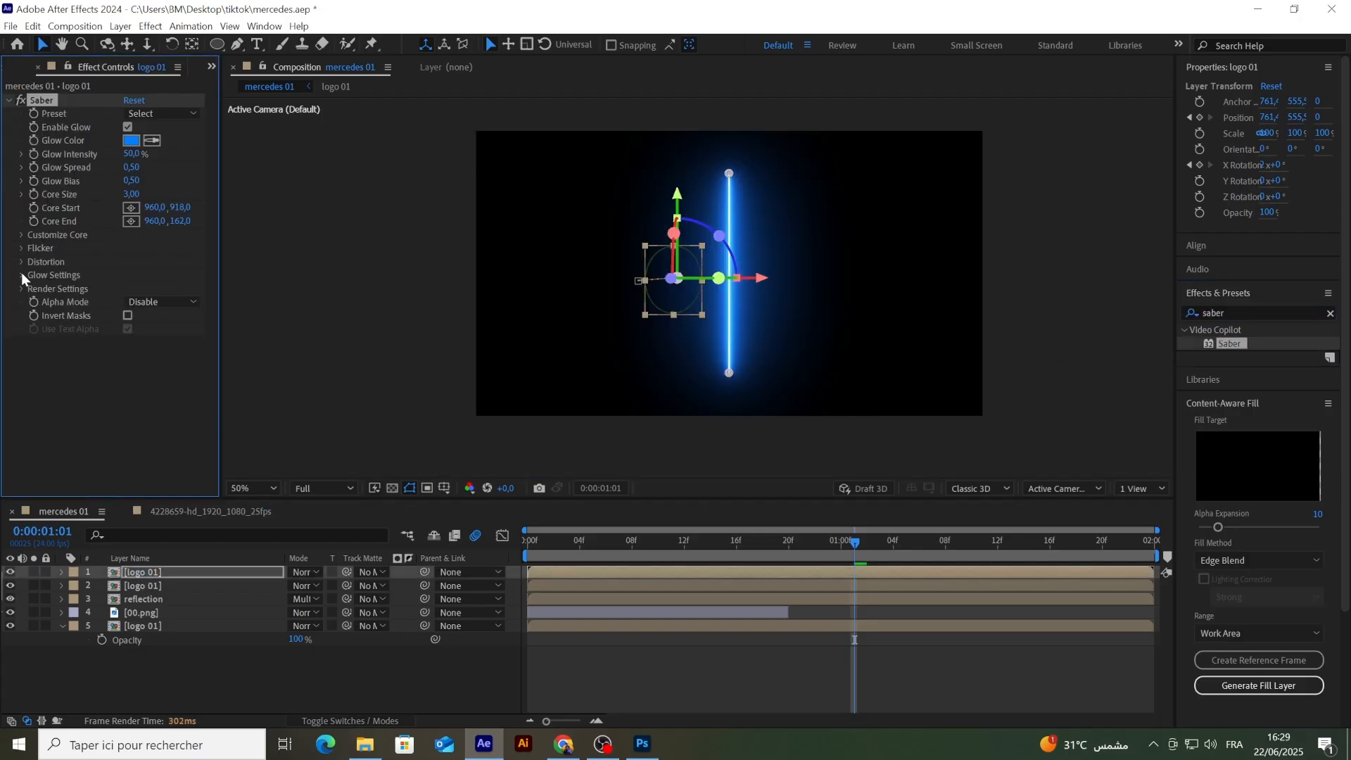
Step: Set Saber's Core Type to Layer Masks so the glow follows the badge mask
{"action": "left_click", "coordinate": [21, 235]}
{"action": "left_click", "coordinate": [161, 247]}
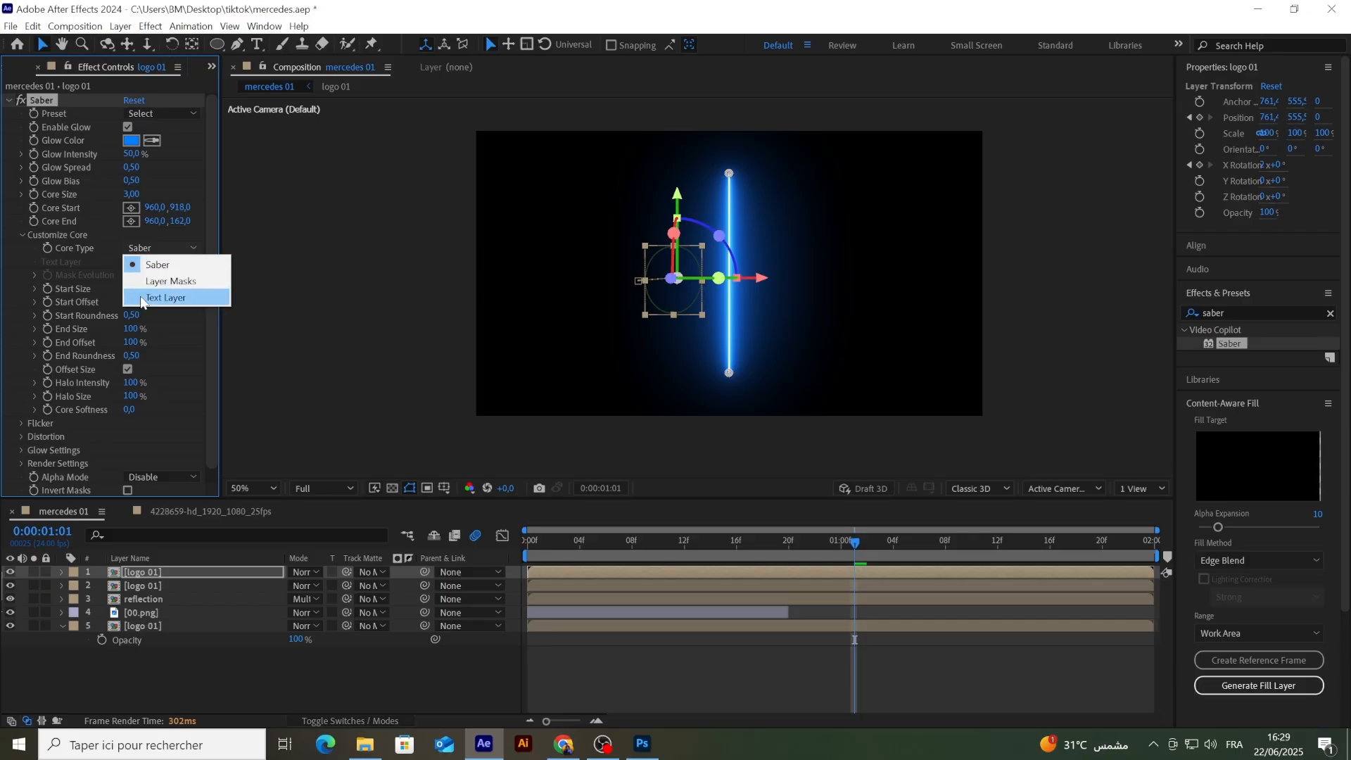
{"action": "left_click", "coordinate": [157, 281]}
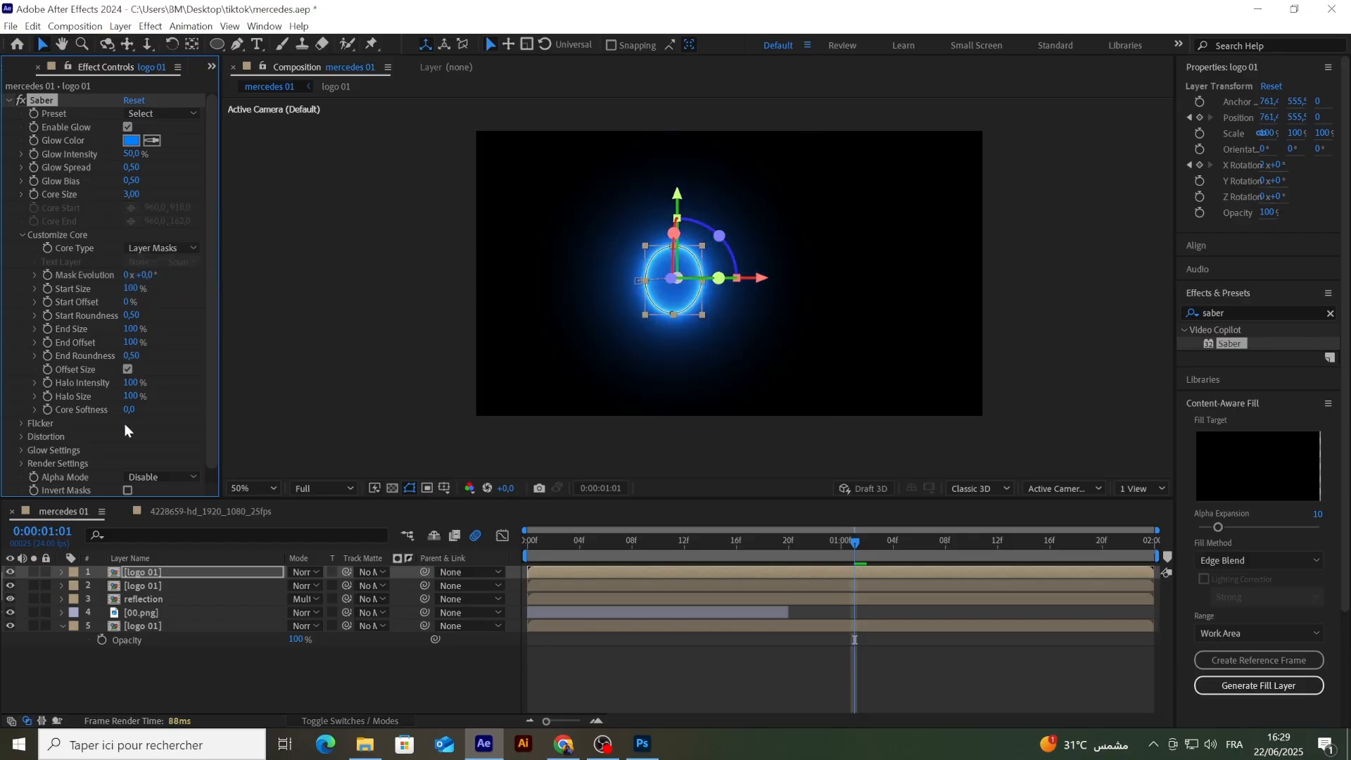
Step: Set Saber's Composite Settings to Transparent in its render settings and deselect the layer
{"action": "left_click_drag", "start_coordinate": [208, 381], "coordinate": [209, 418]}
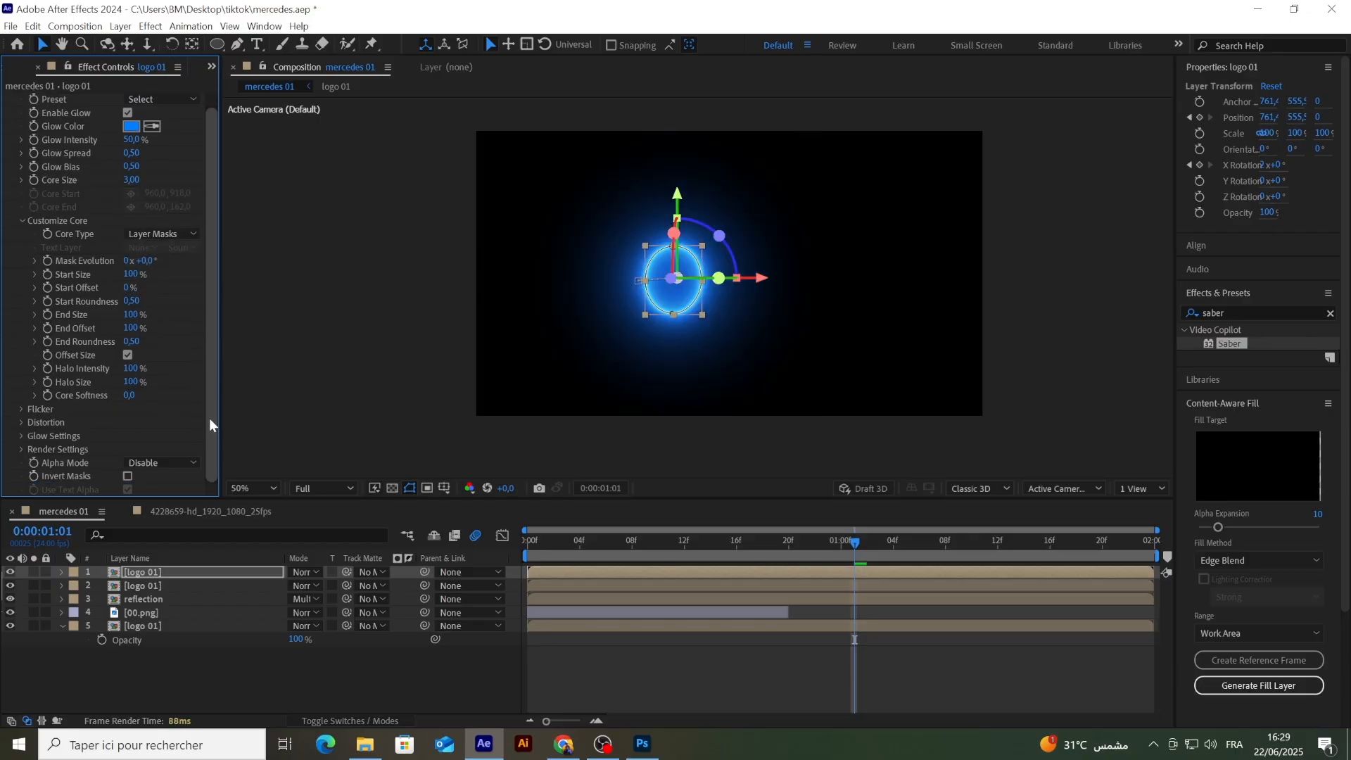
{"action": "left_click", "coordinate": [19, 449]}
{"action": "scroll", "coordinate": [71, 420], "scroll_direction": "down", "scroll_amount": 3}
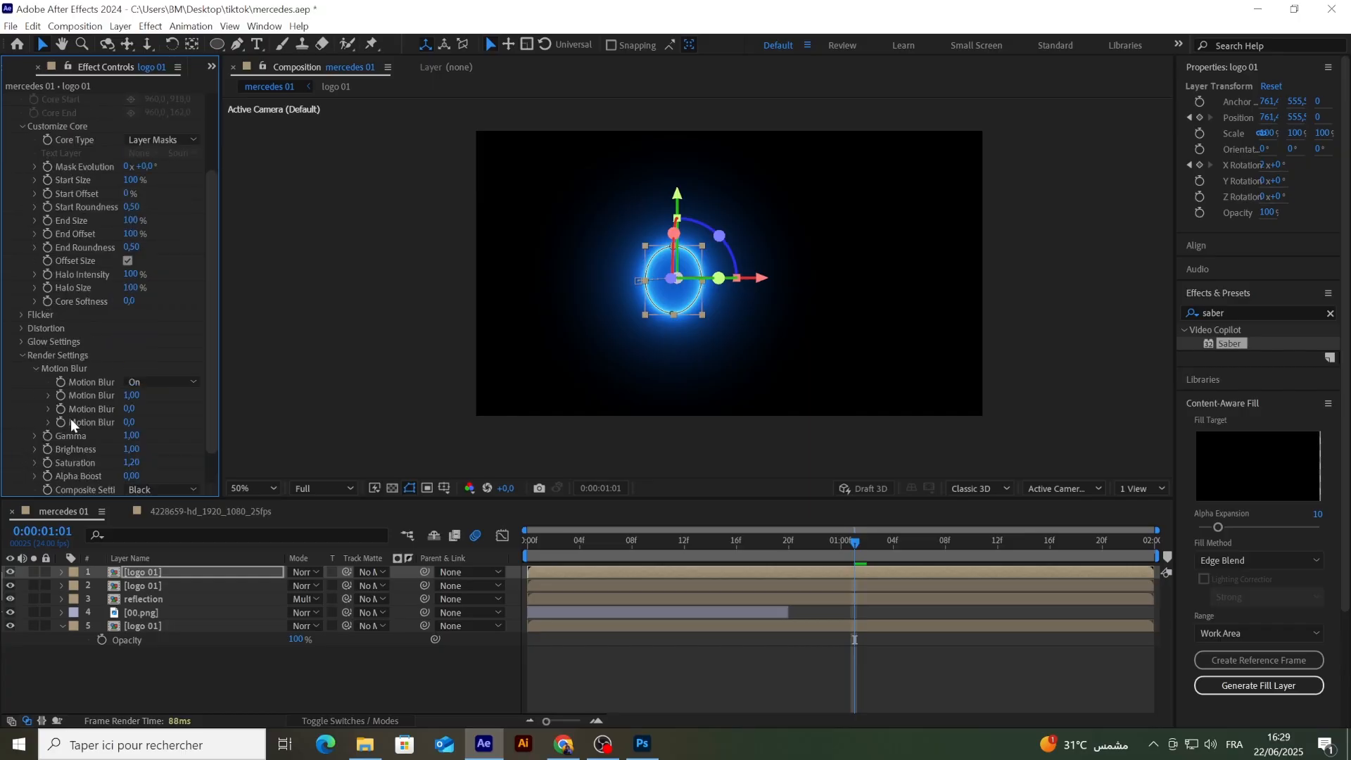
{"action": "scroll", "coordinate": [92, 425], "scroll_direction": "down", "scroll_amount": 2}
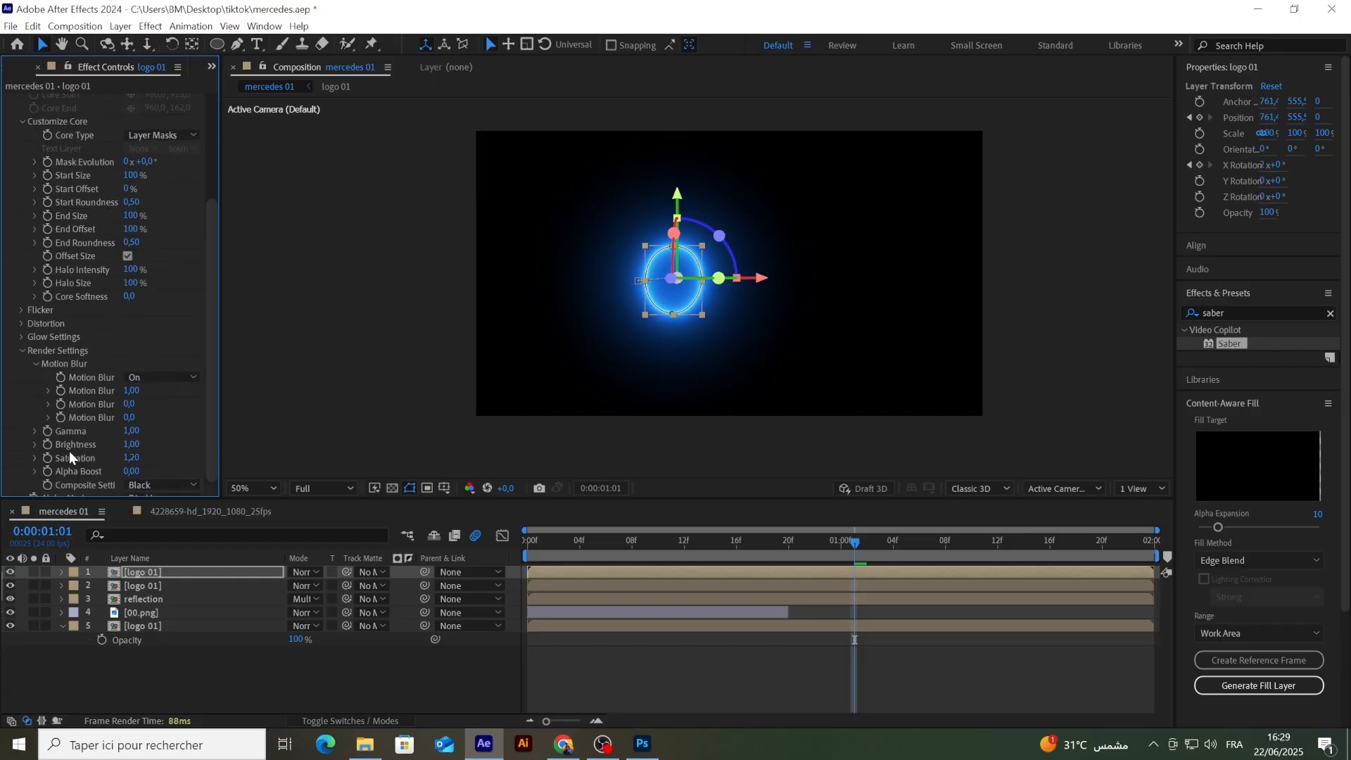
{"action": "left_click", "coordinate": [141, 450]}
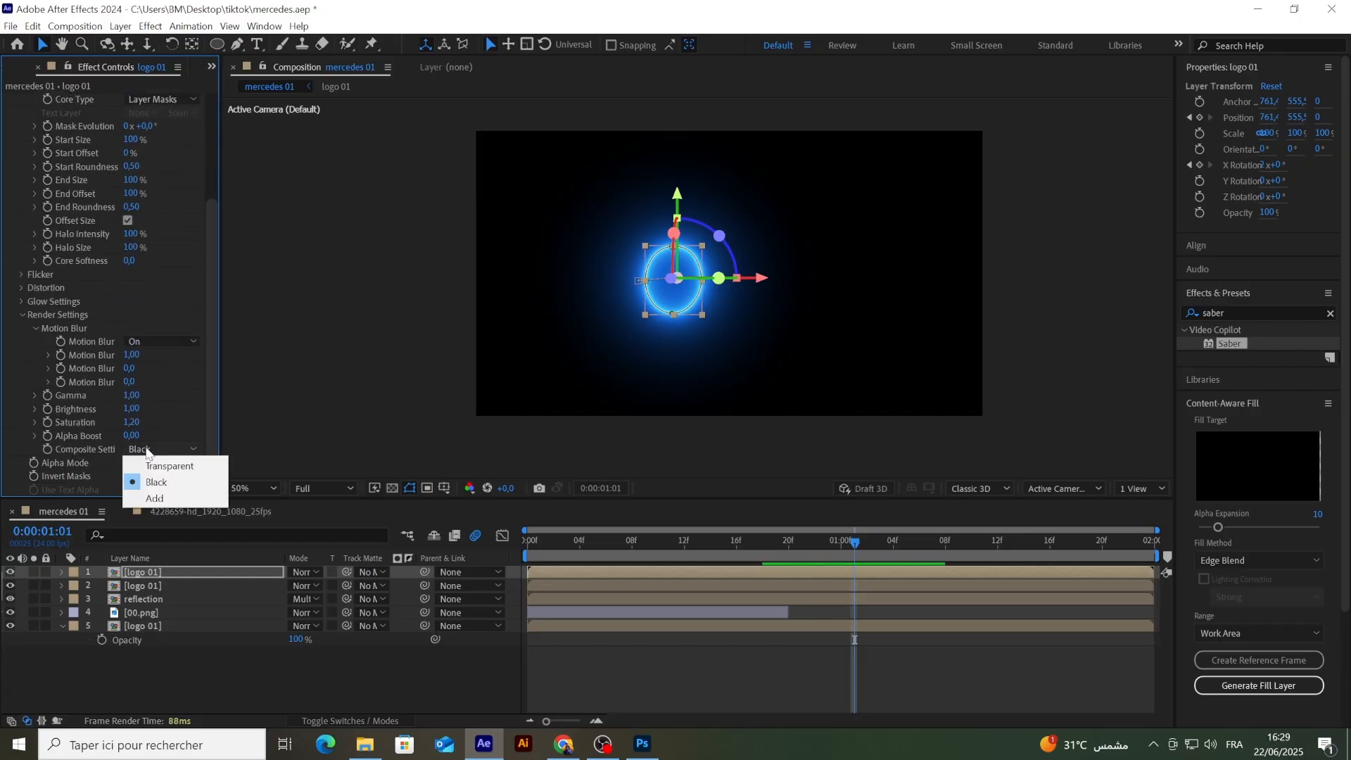
{"action": "left_click", "coordinate": [147, 466]}
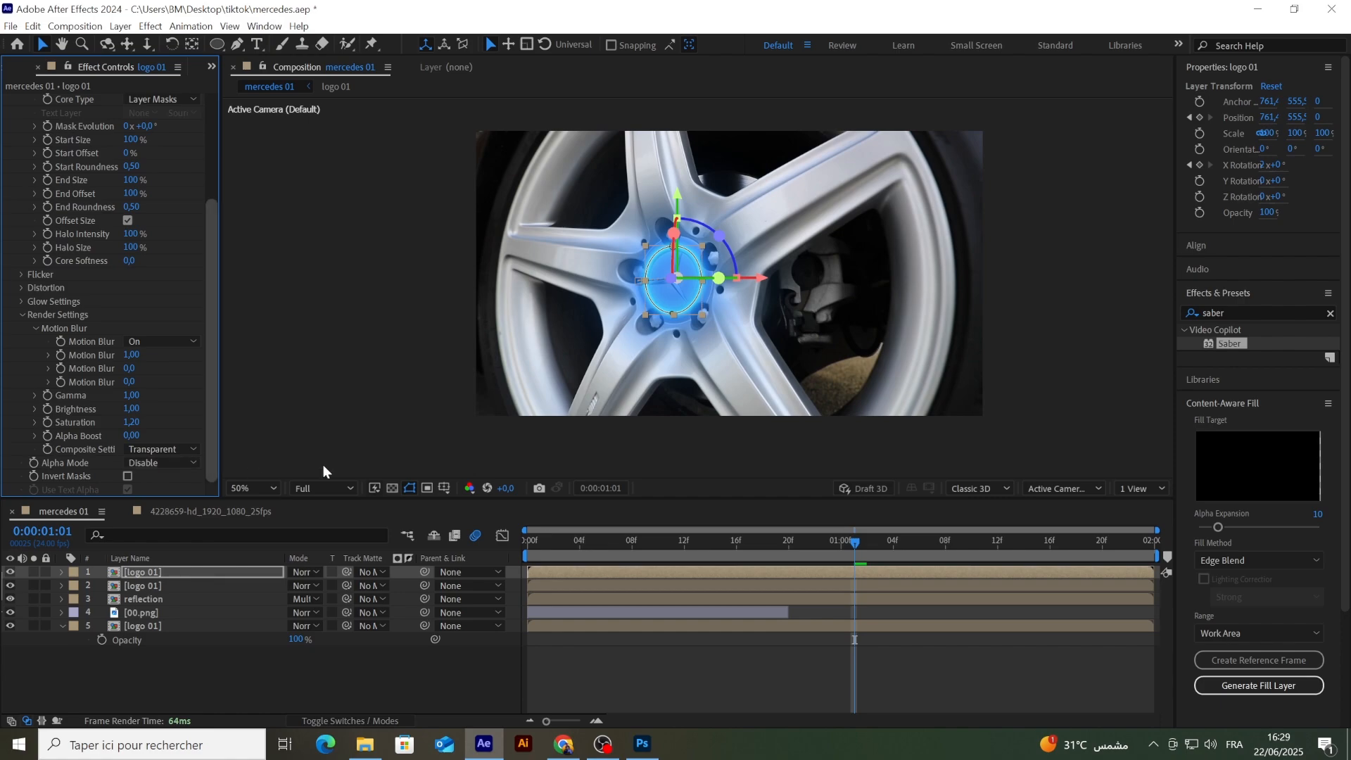
{"action": "left_click", "coordinate": [388, 681]}
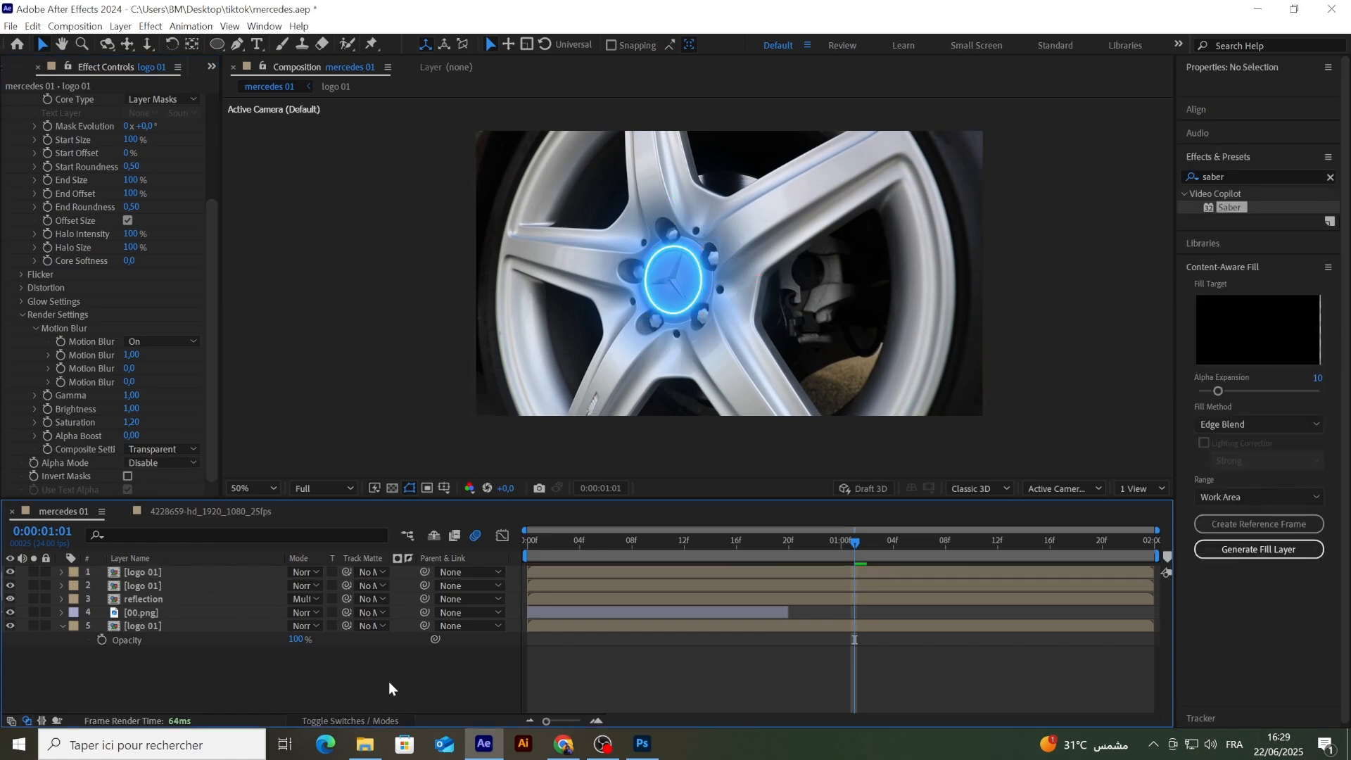
Step: Apply the Energy preset to the Saber effect on the top logo 01 layer
{"action": "left_click", "coordinate": [141, 571]}
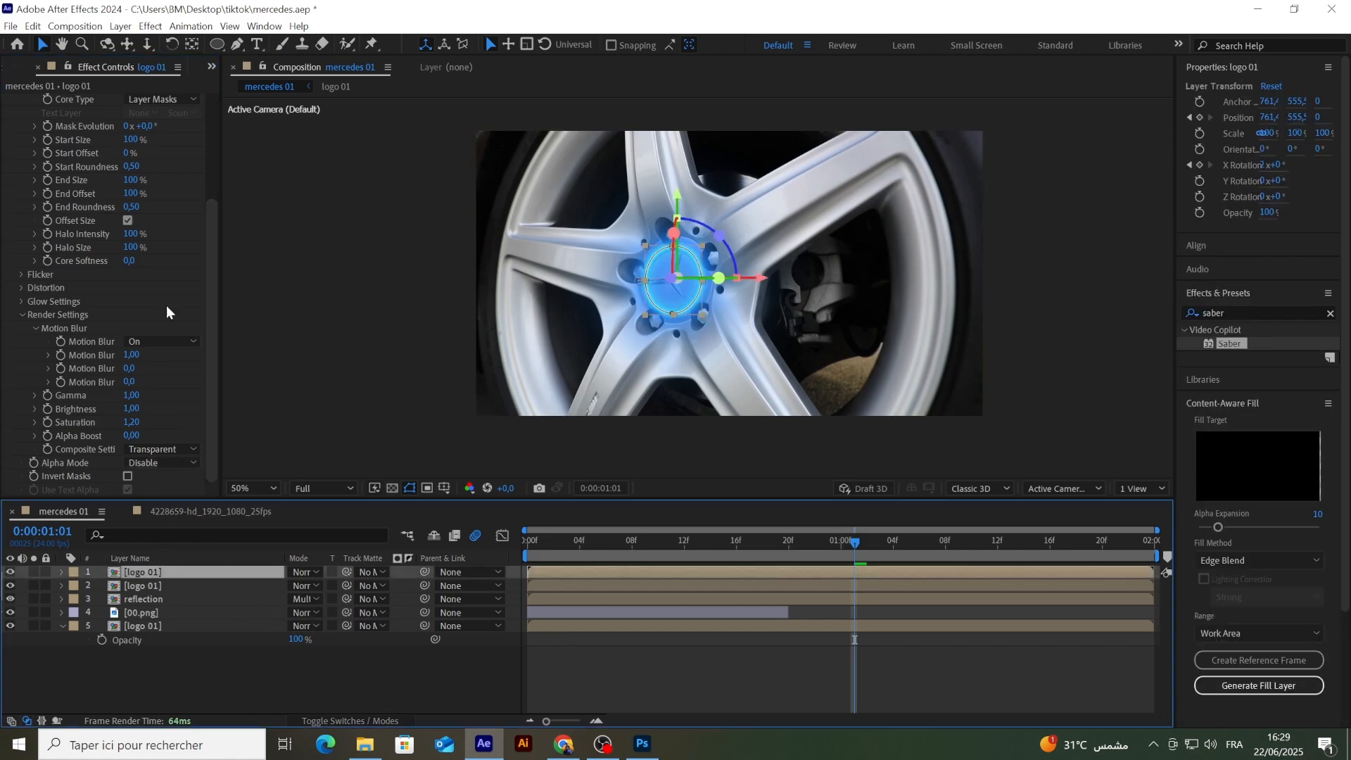
{"action": "scroll", "coordinate": [158, 268], "scroll_direction": "up", "scroll_amount": 5}
{"action": "left_click", "coordinate": [154, 117]}
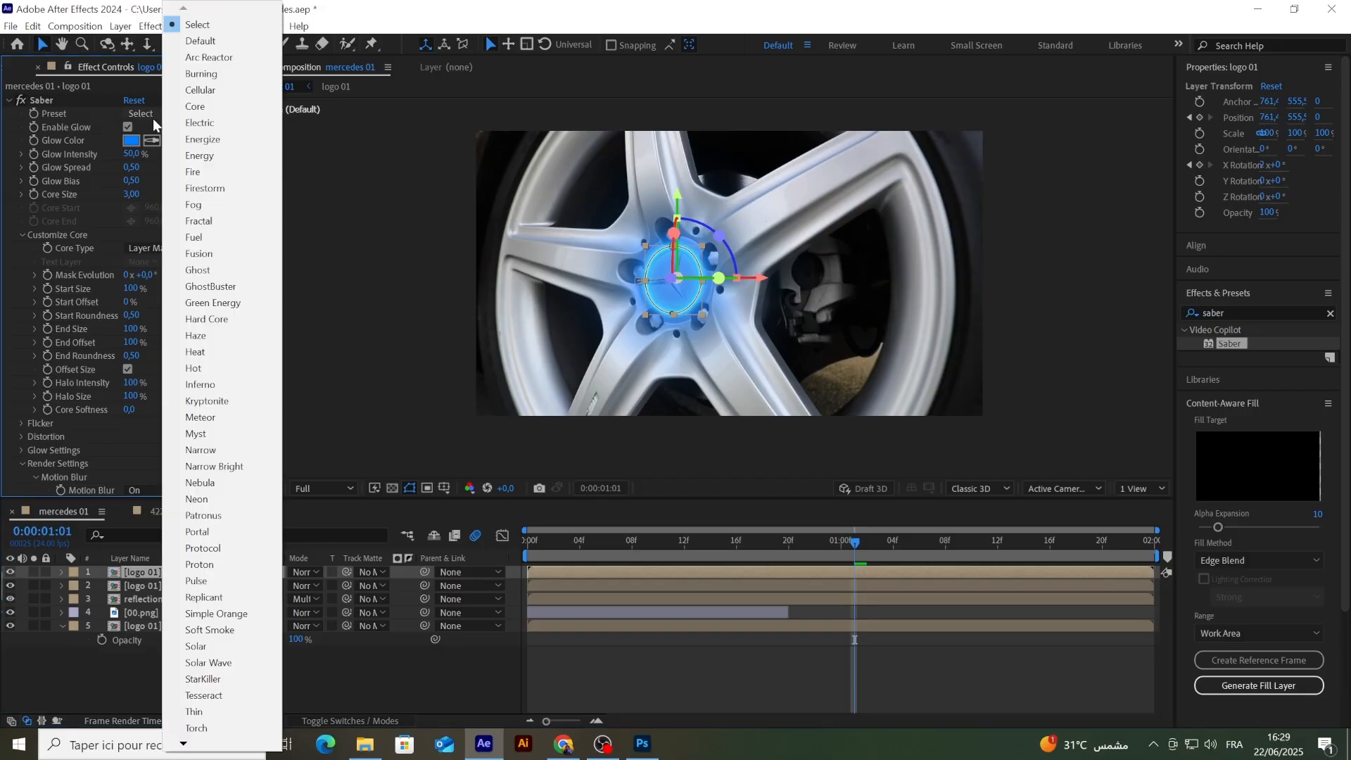
{"action": "left_click", "coordinate": [197, 157]}
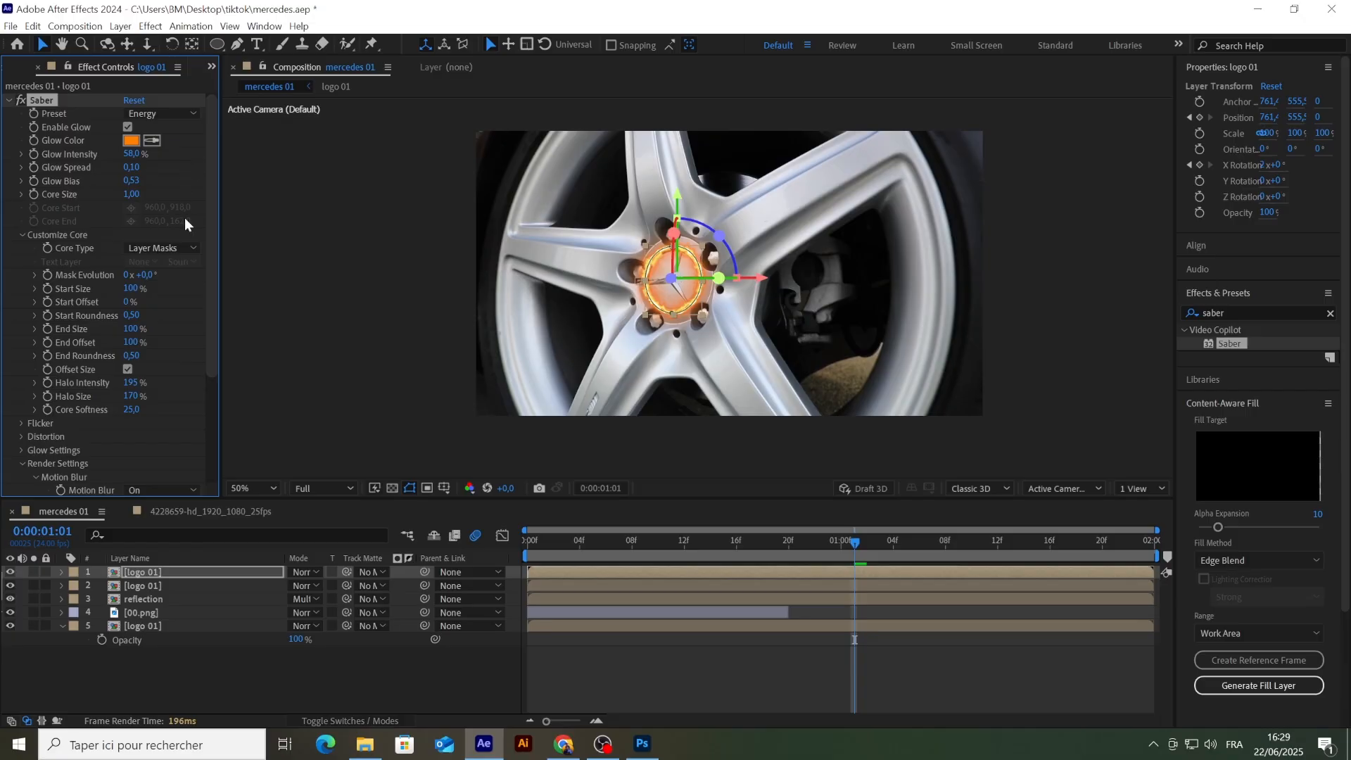
{"action": "left_click", "coordinate": [412, 675]}
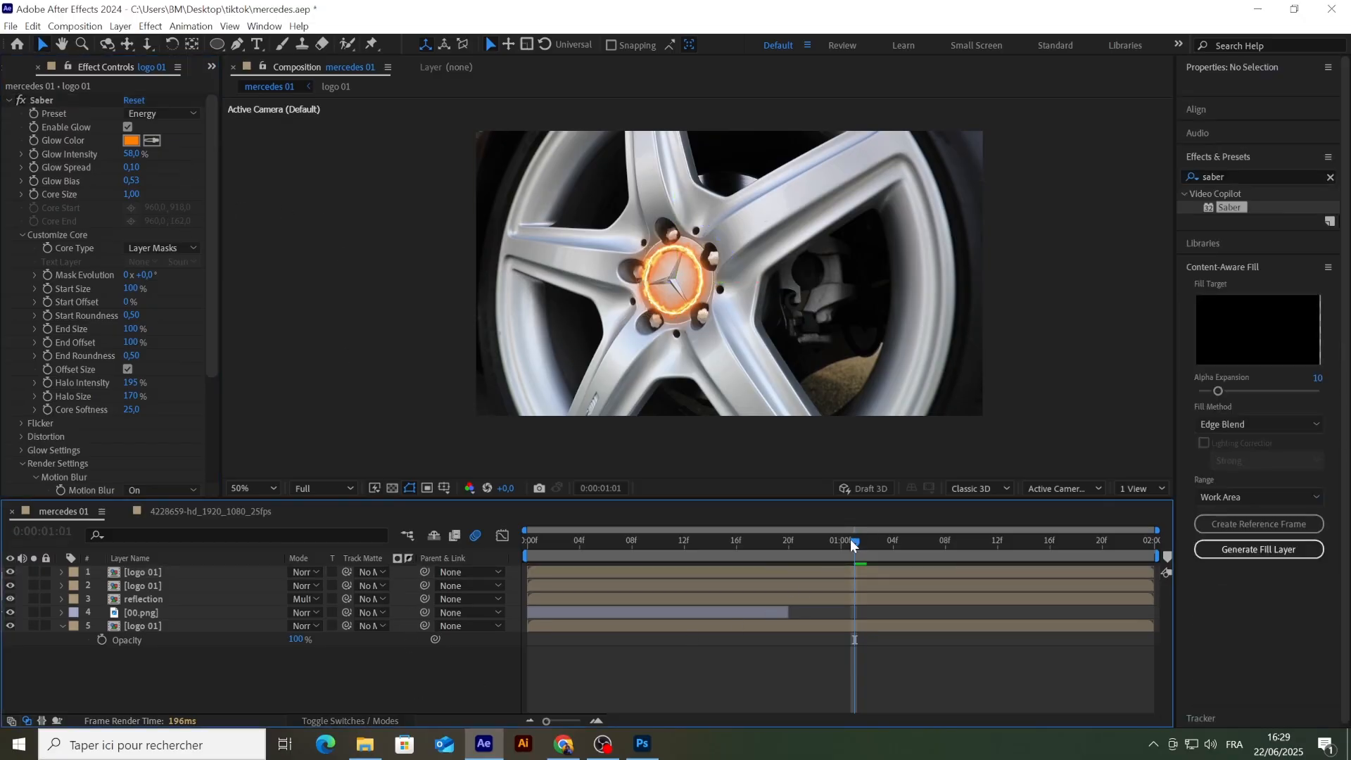
Step: Play back the composition from the first frame to review the Saber glow around the badge
{"action": "left_click_drag", "start_coordinate": [851, 544], "coordinate": [511, 548]}
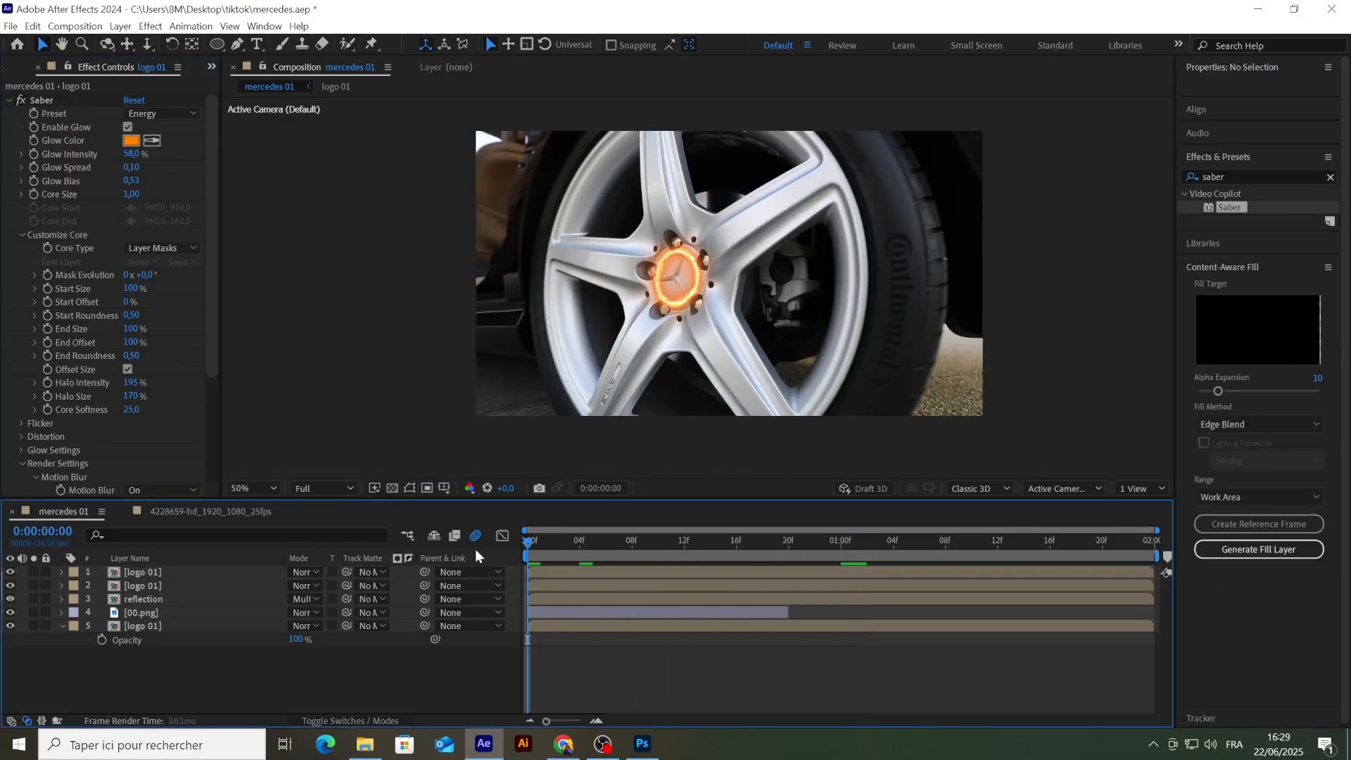
{"action": "key", "text": "space"}
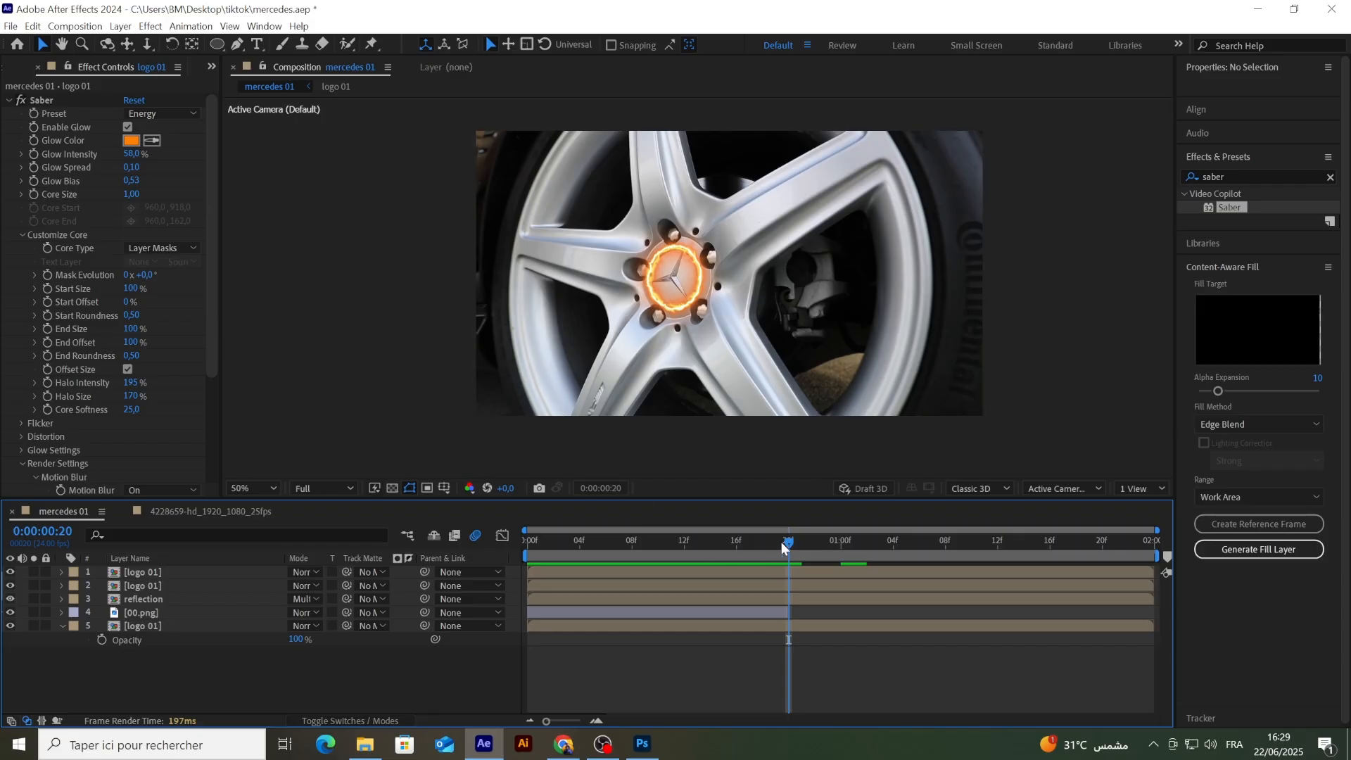
{"action": "left_click_drag", "start_coordinate": [784, 542], "coordinate": [461, 511]}
{"action": "key", "text": "space"}
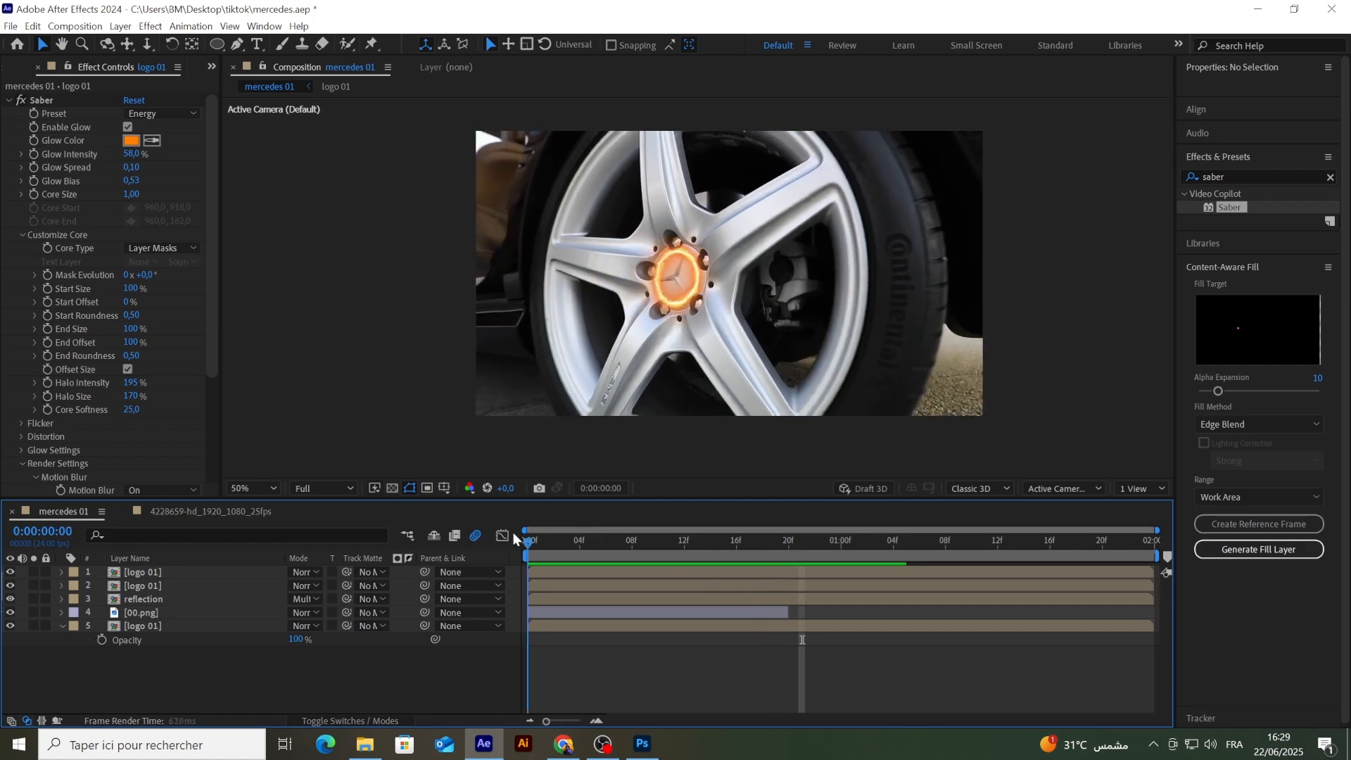
{"action": "key", "text": "space"}
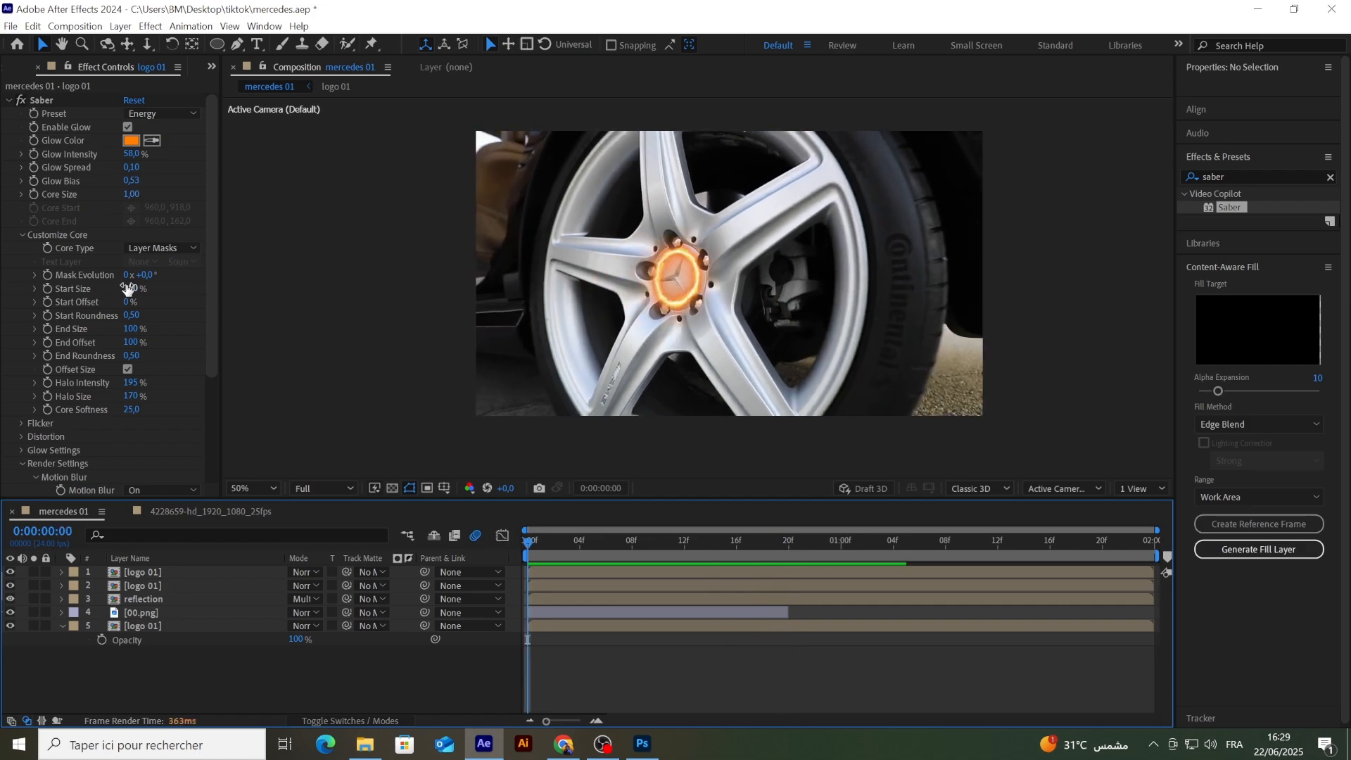
Step: Set Saber's Start Size to 0% at the first frame and enable keyframing for Mask Evolution and Start Size
{"action": "left_click_drag", "start_coordinate": [129, 288], "coordinate": [7, 292]}
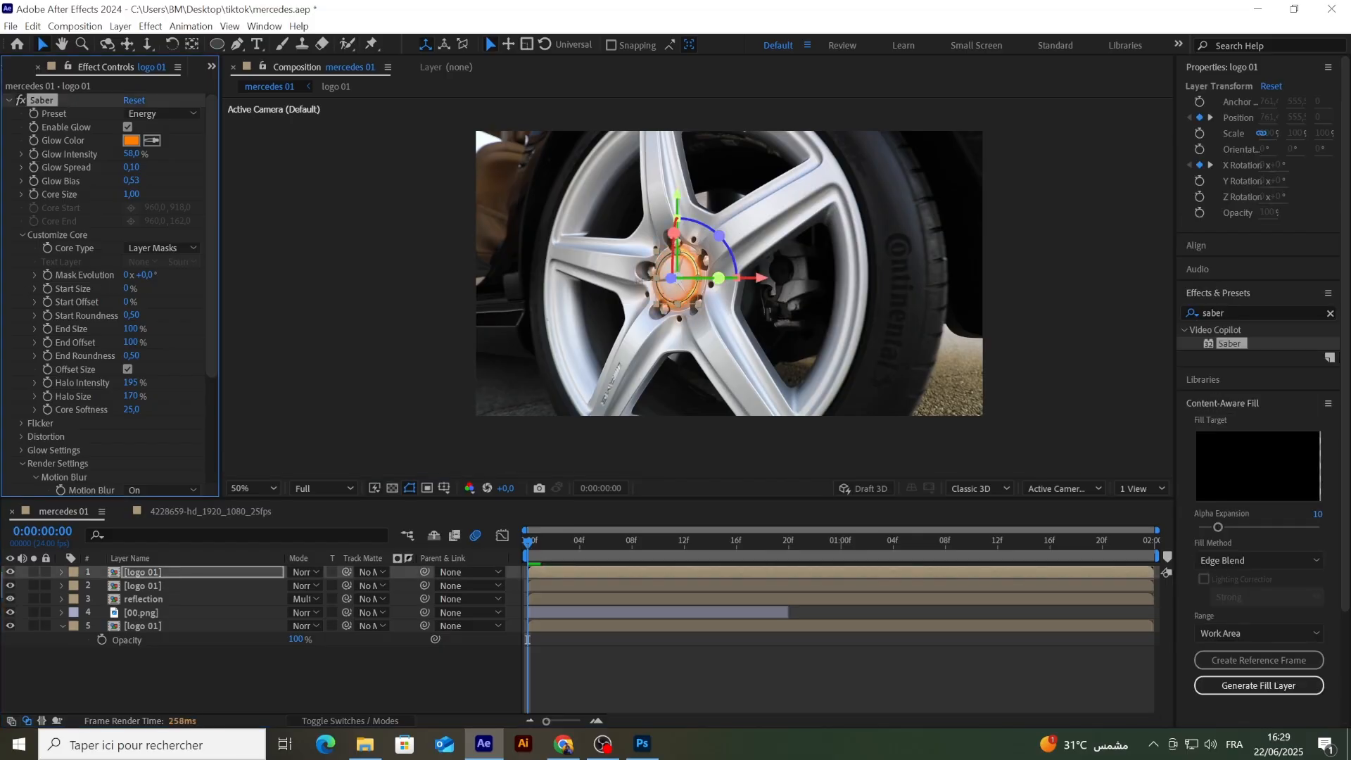
{"action": "left_click", "coordinate": [48, 273]}
Step: At frame 19, keyframe Saber's Mask Evolution at 3 revolutions and its Start Size at 100%
{"action": "left_click_drag", "start_coordinate": [529, 544], "coordinate": [777, 546]}
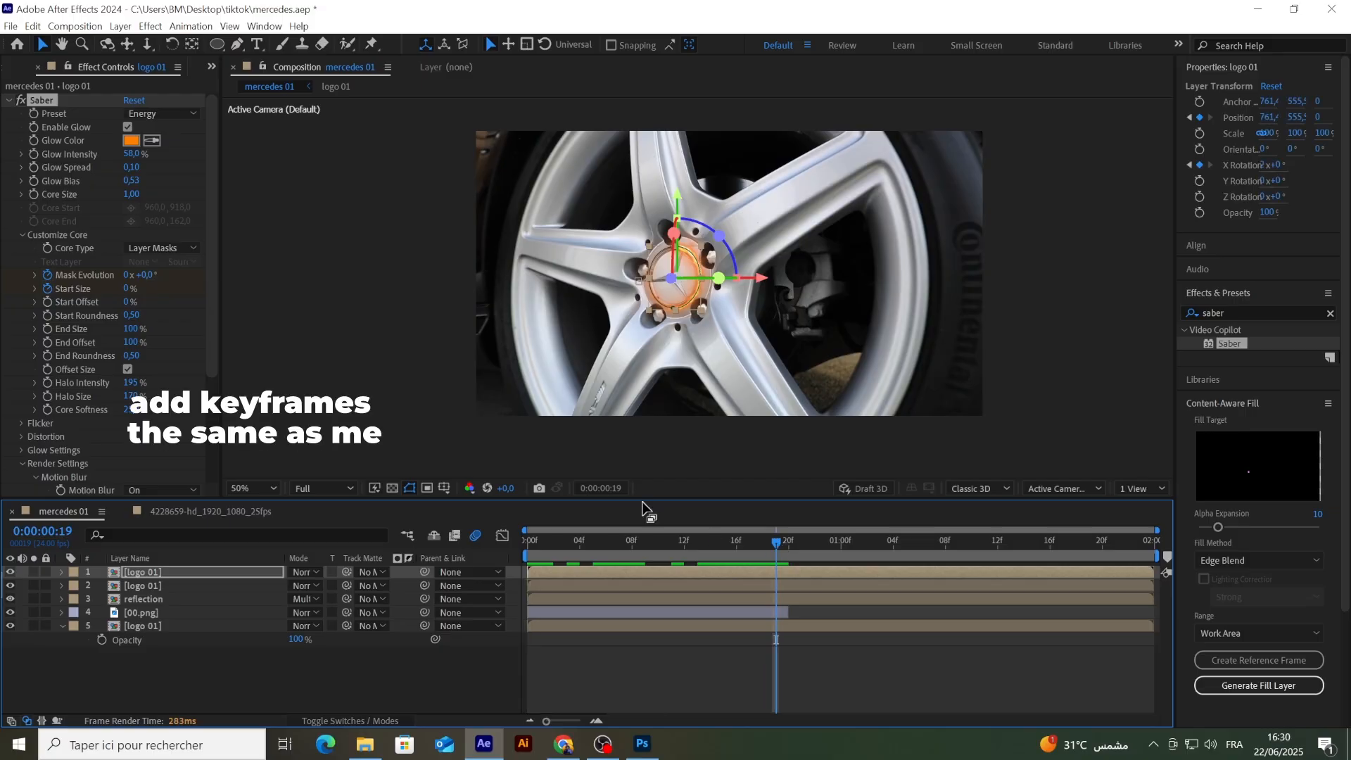
{"action": "left_click", "coordinate": [126, 276]}
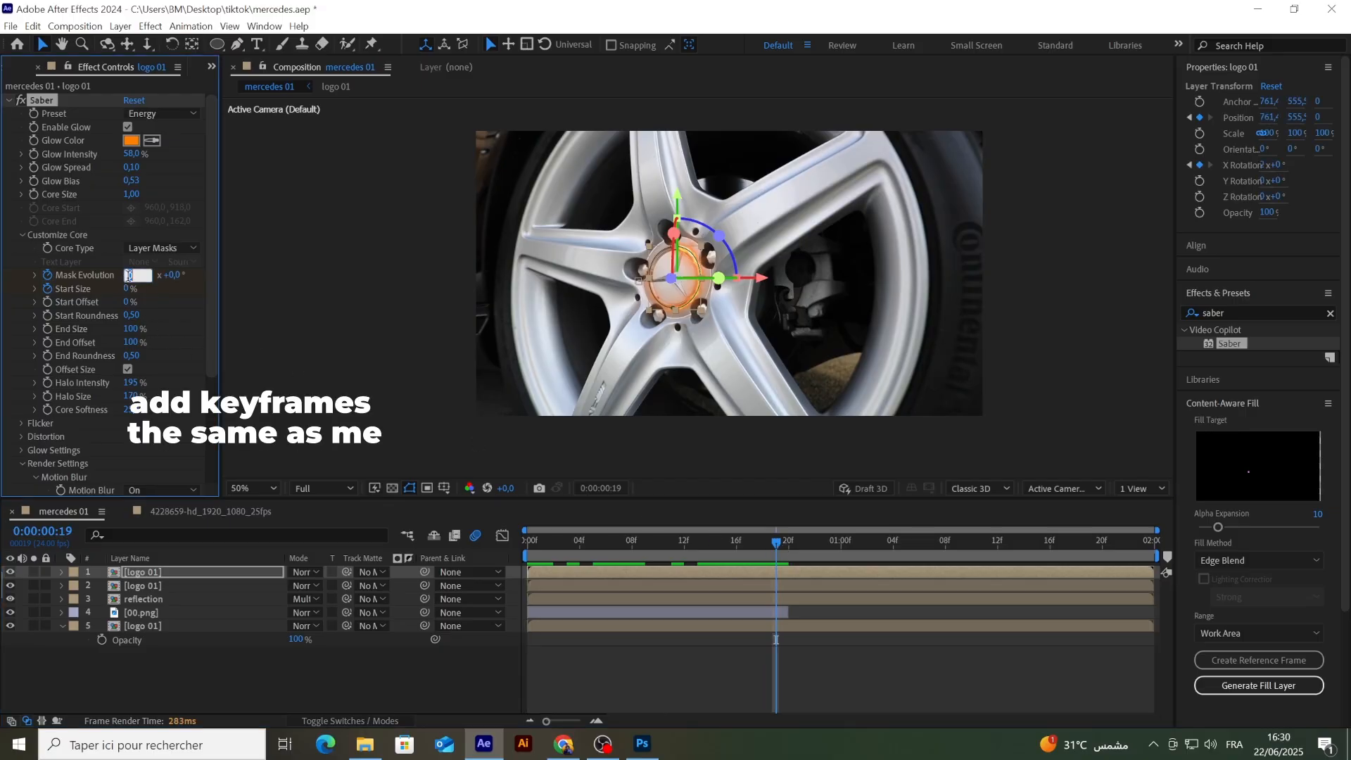
{"action": "key", "text": "Return"}
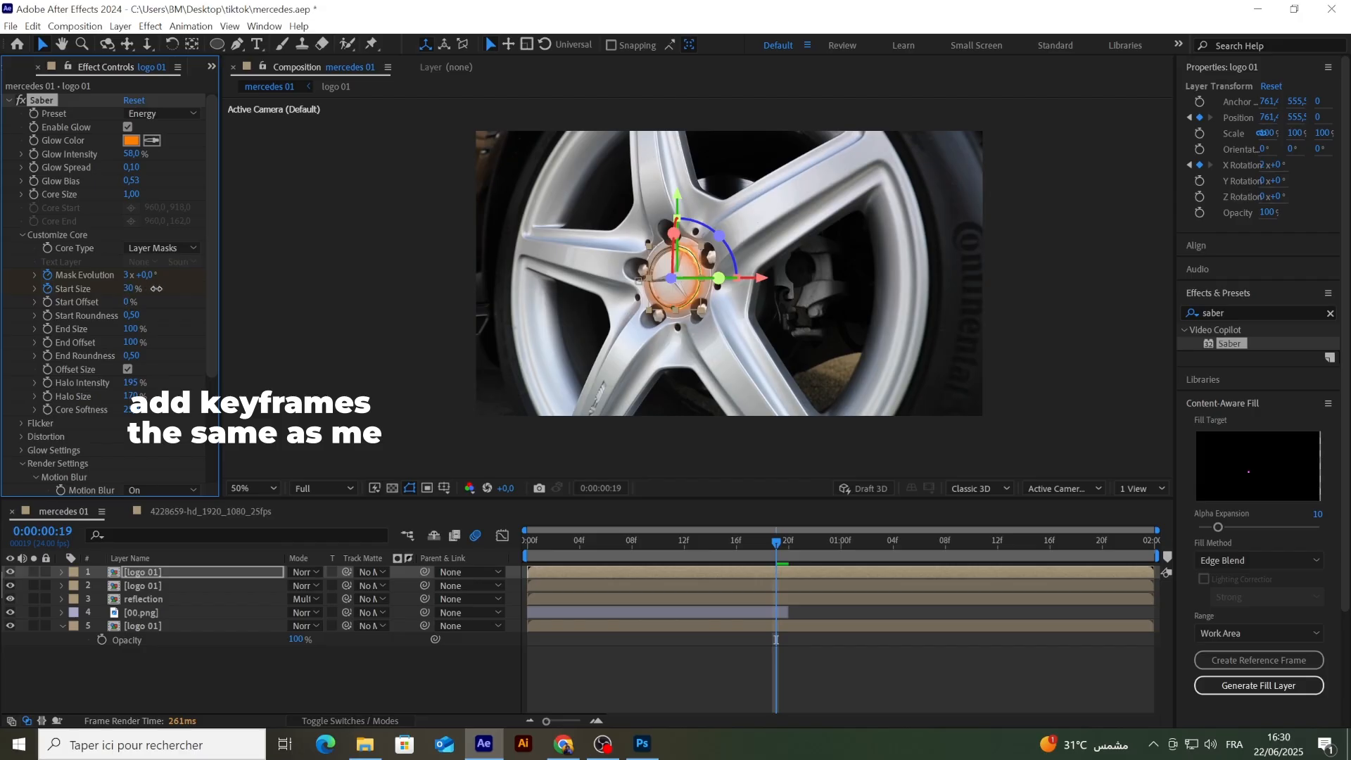
{"action": "left_click_drag", "start_coordinate": [157, 289], "coordinate": [581, 289]}
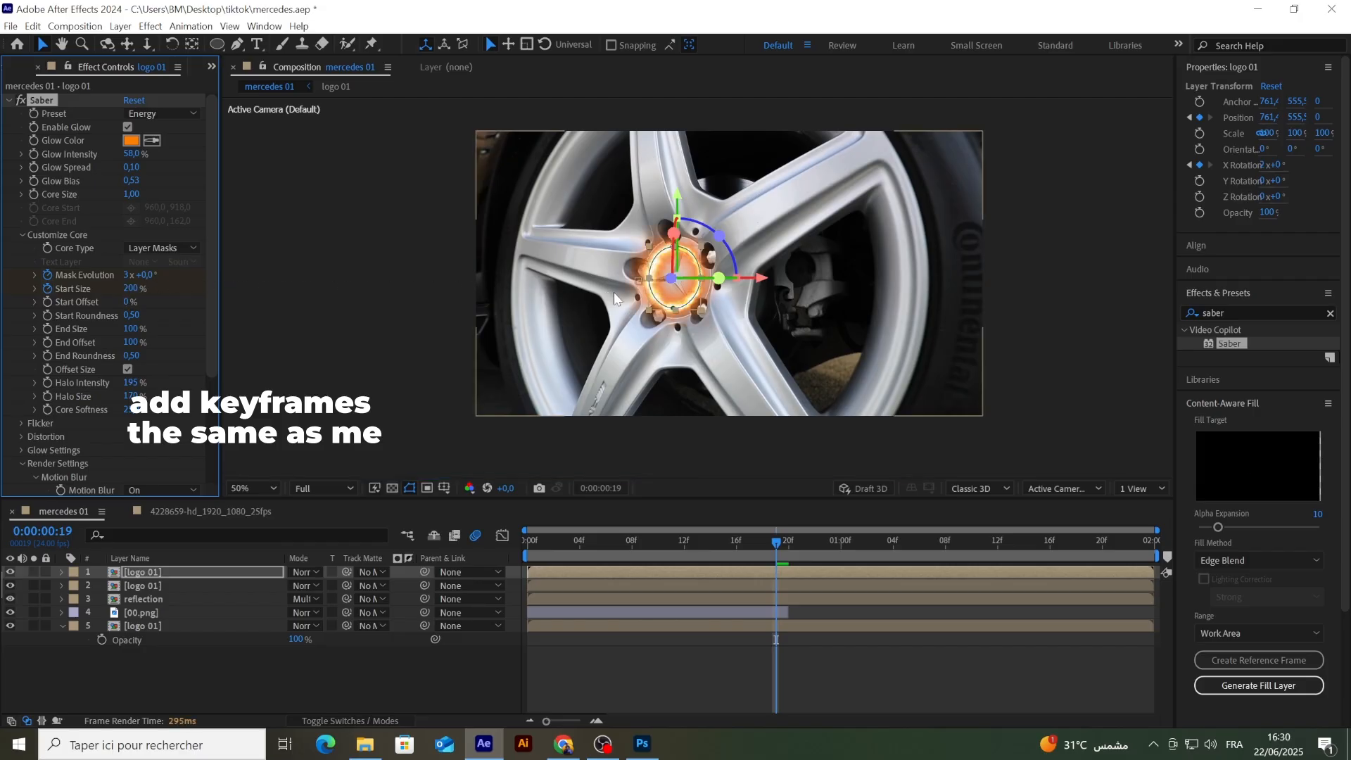
{"action": "left_click", "coordinate": [131, 286]}
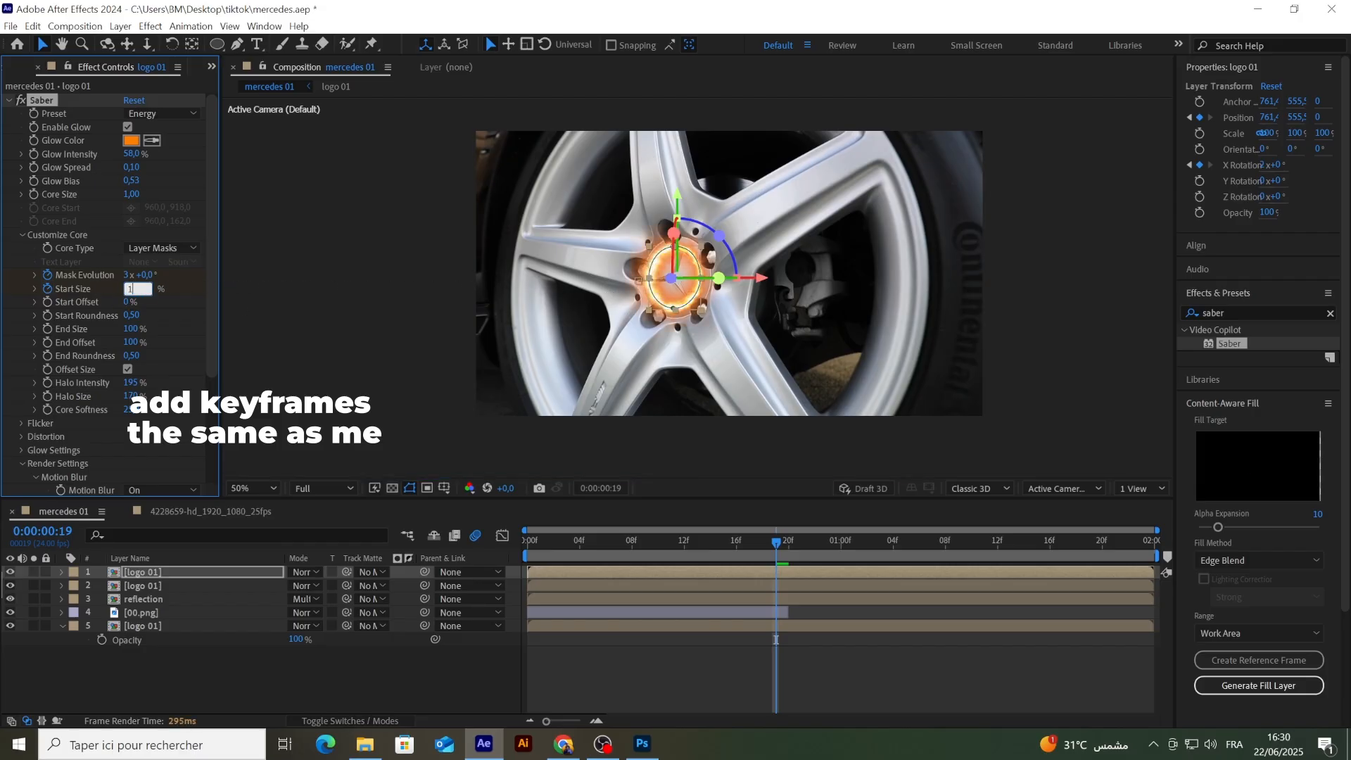
{"action": "key", "text": "Return"}
Step: Play back the composition from the first frame to review the keyframed Saber glow, and return to the start
{"action": "left_click_drag", "start_coordinate": [760, 545], "coordinate": [504, 540]}
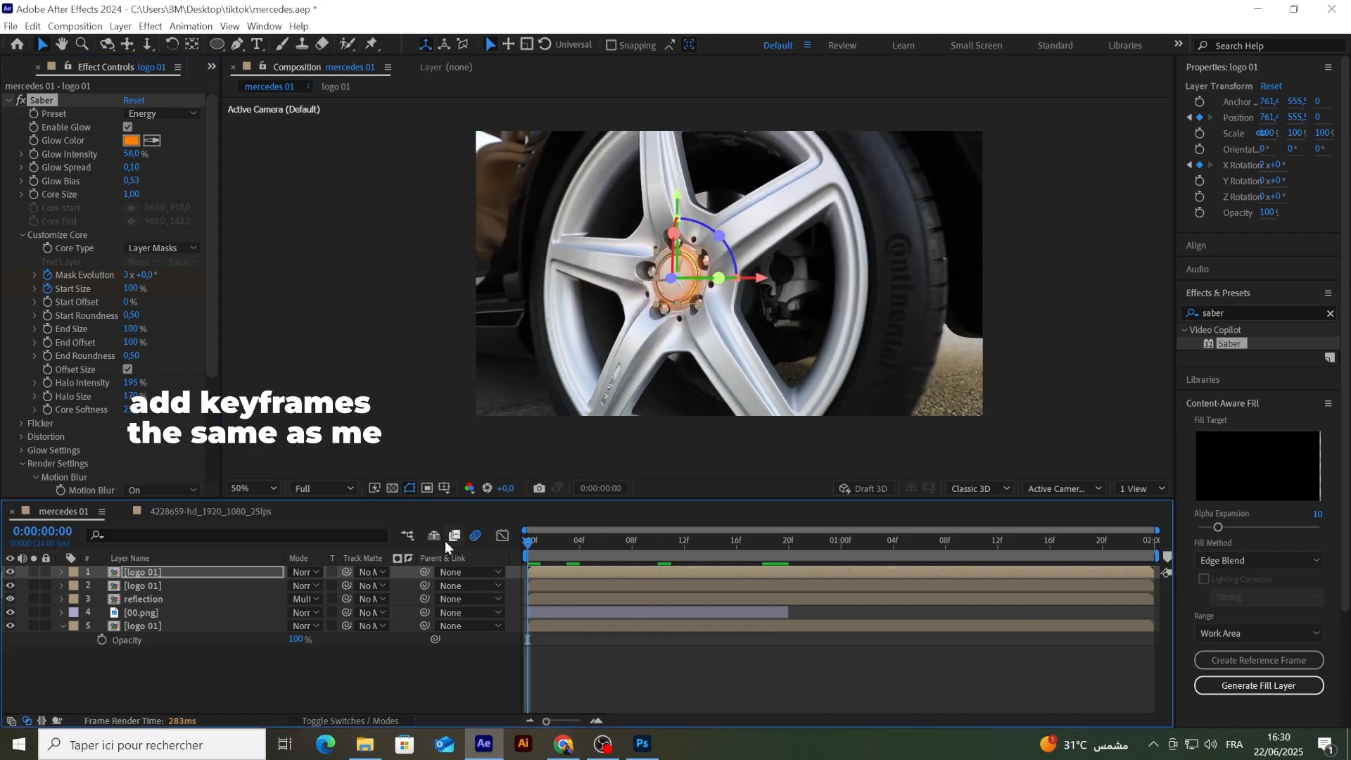
{"action": "key", "text": "space"}
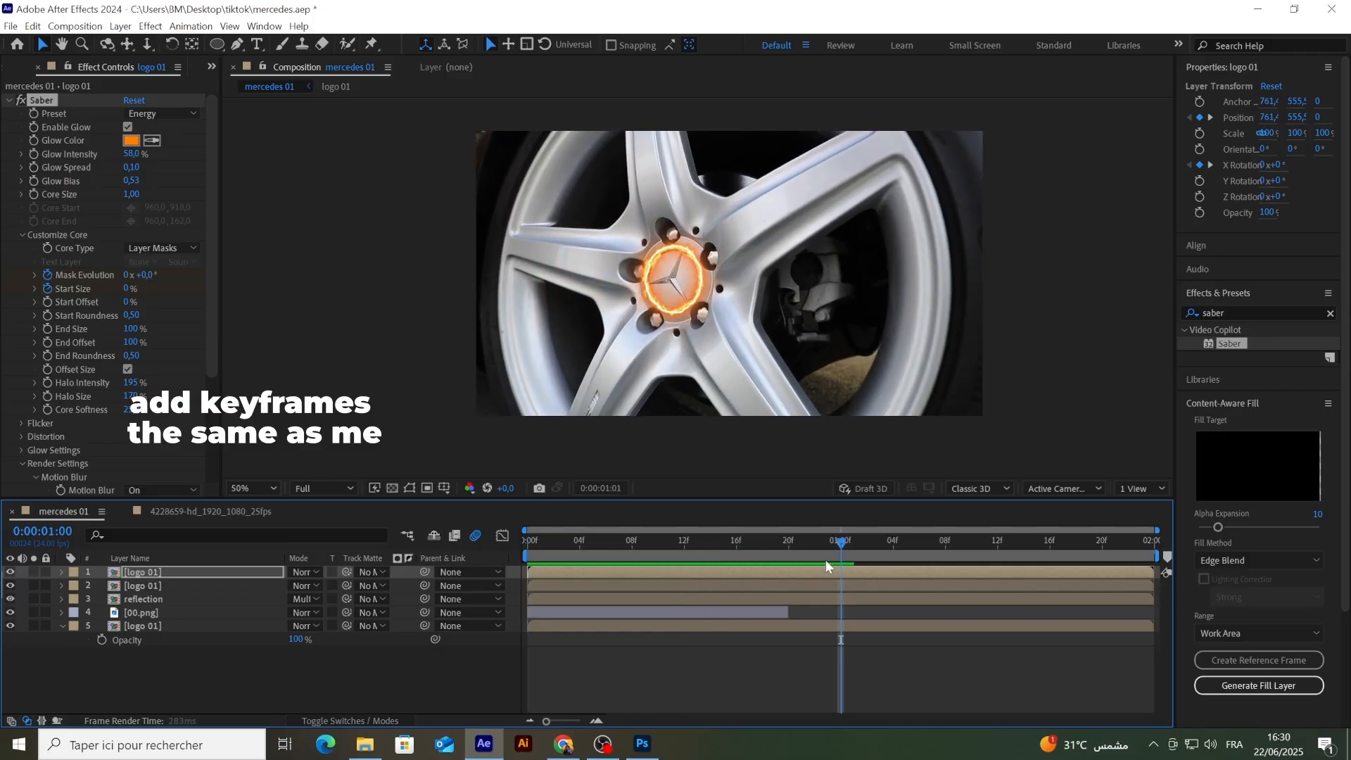
{"action": "left_click", "coordinate": [835, 542]}
{"action": "left_click_drag", "start_coordinate": [833, 543], "coordinate": [437, 531]}
{"action": "key", "text": "space"}
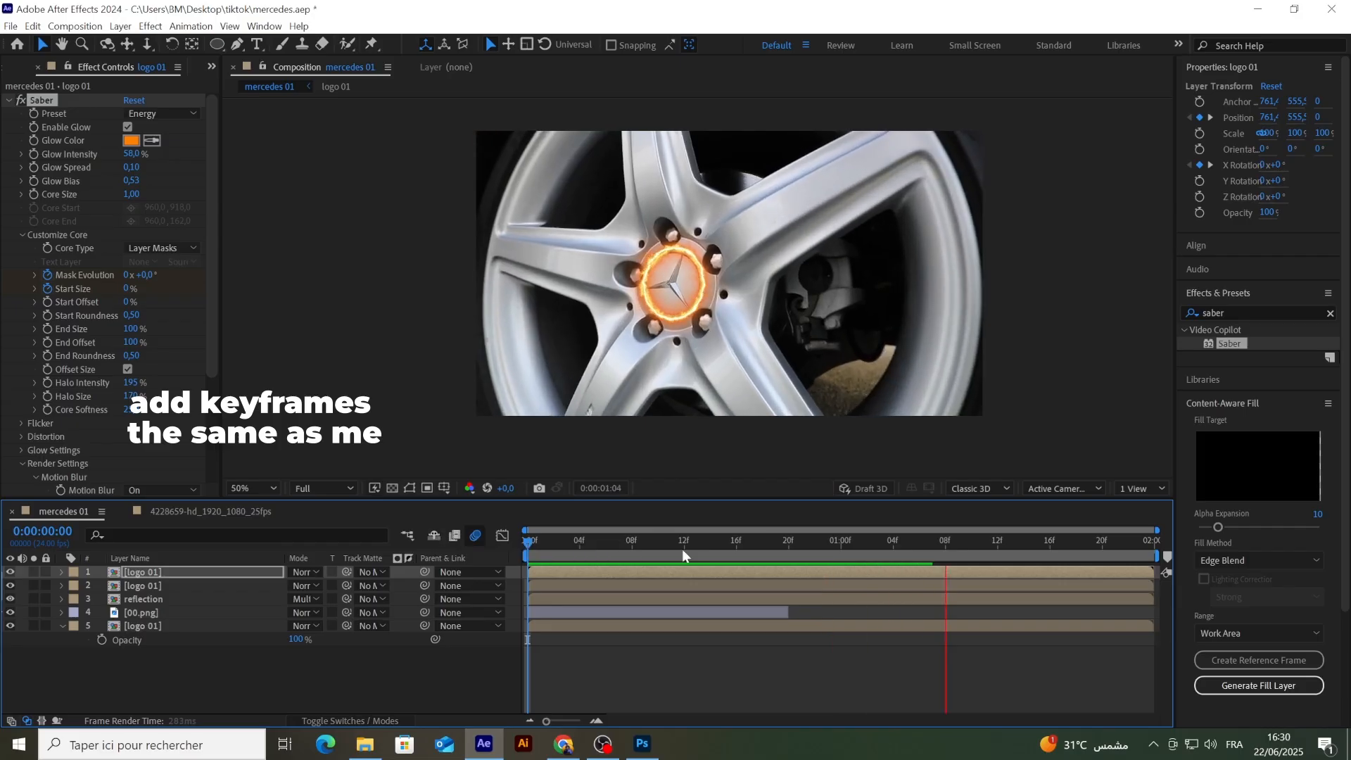
{"action": "left_click_drag", "start_coordinate": [931, 550], "coordinate": [493, 540]}
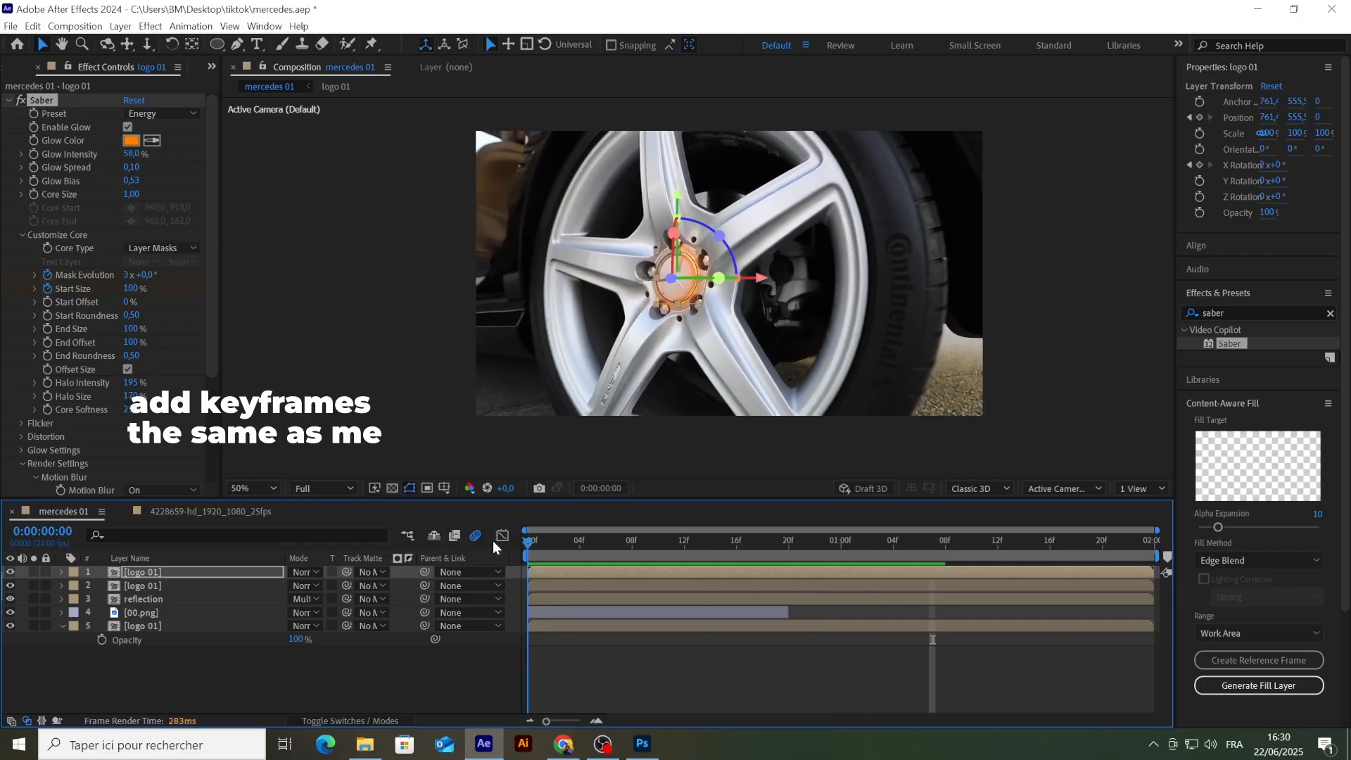
Step: Reveal the top logo 01 layer's keyframes and shift the Mask Evolution and Start Size keyframes to frames 3 and 22
{"action": "key", "text": "u"}
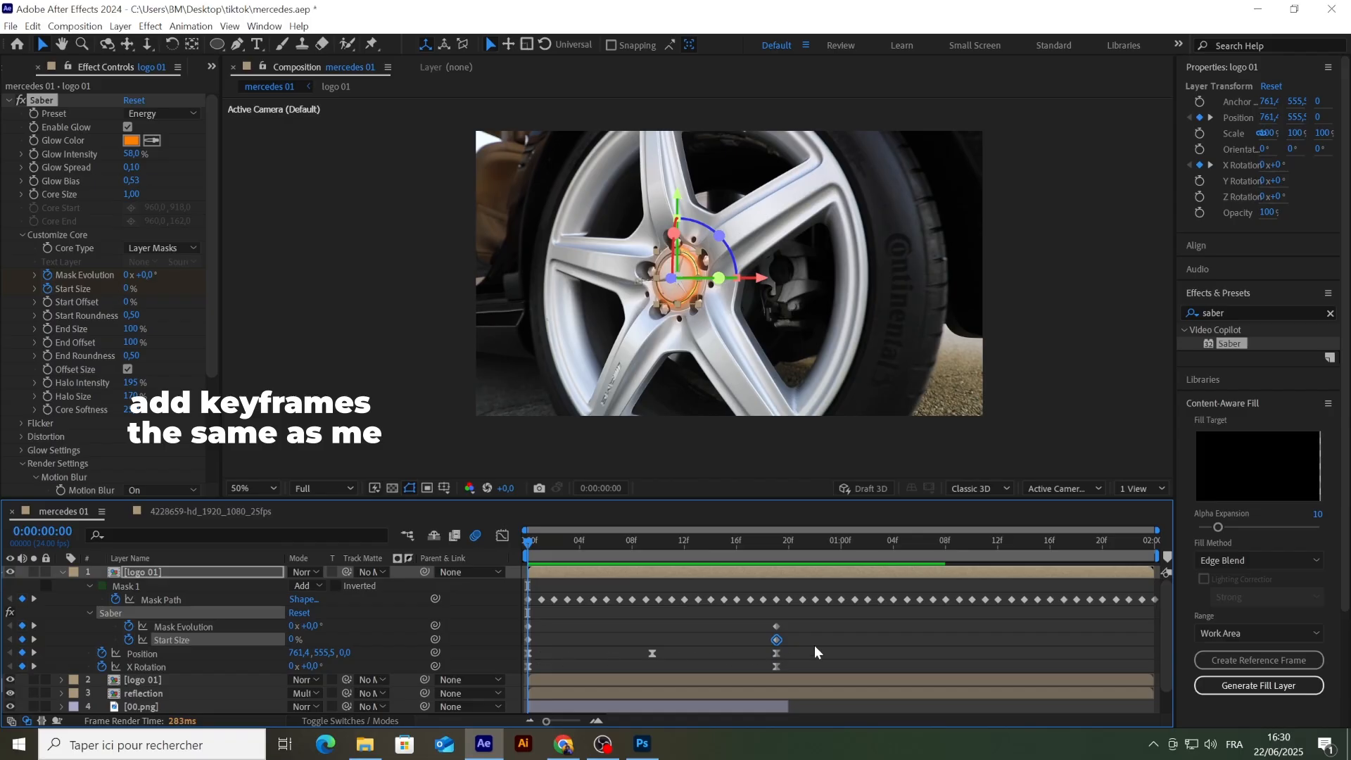
{"action": "mouse_move", "coordinate": [793, 632]}
{"action": "left_mouse_down"}
{"action": "mouse_move", "coordinate": [512, 641]}
{"action": "mouse_move", "coordinate": [570, 628]}
{"action": "left_mouse_up"}
{"action": "left_click", "coordinate": [556, 613]}
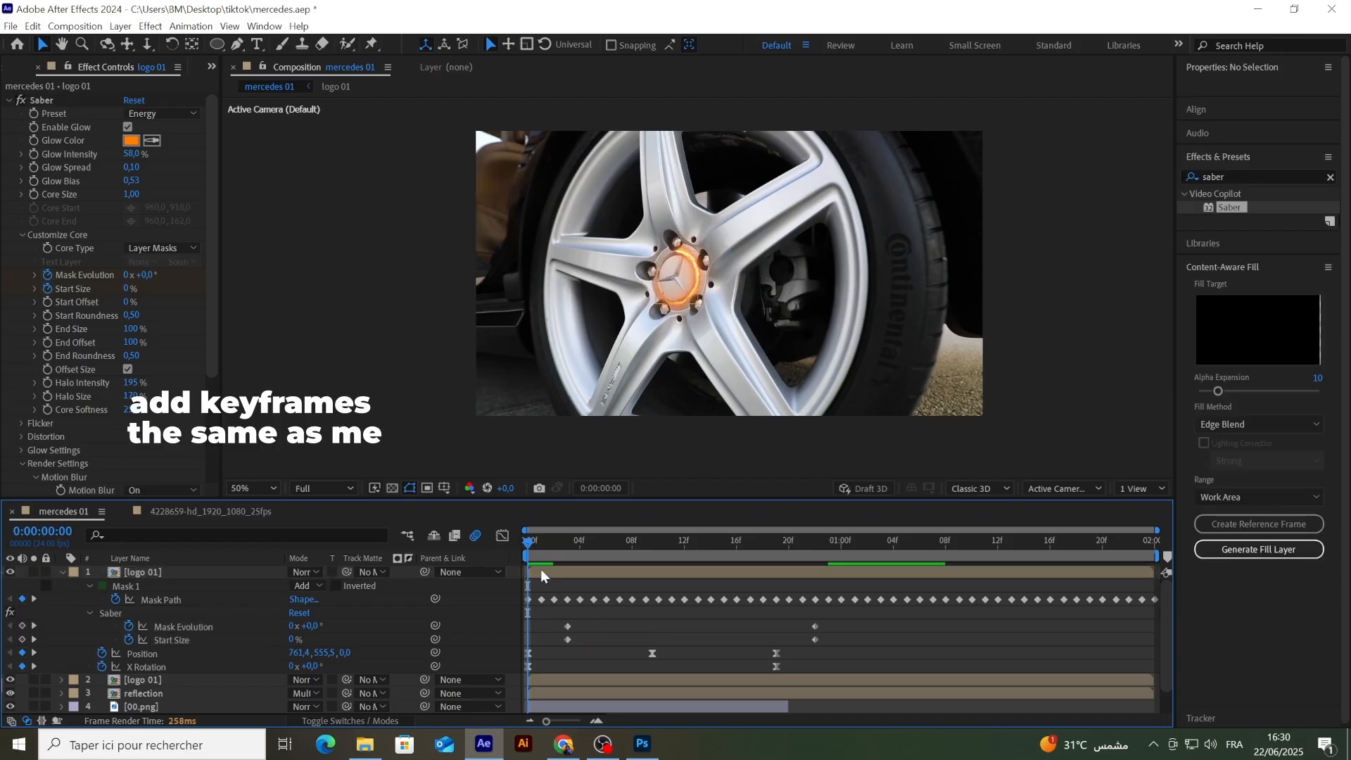
Step: Keyframe Saber's End Size at 0% on frame 3 and 100% on frame 22
{"action": "left_click_drag", "start_coordinate": [528, 547], "coordinate": [563, 547]}
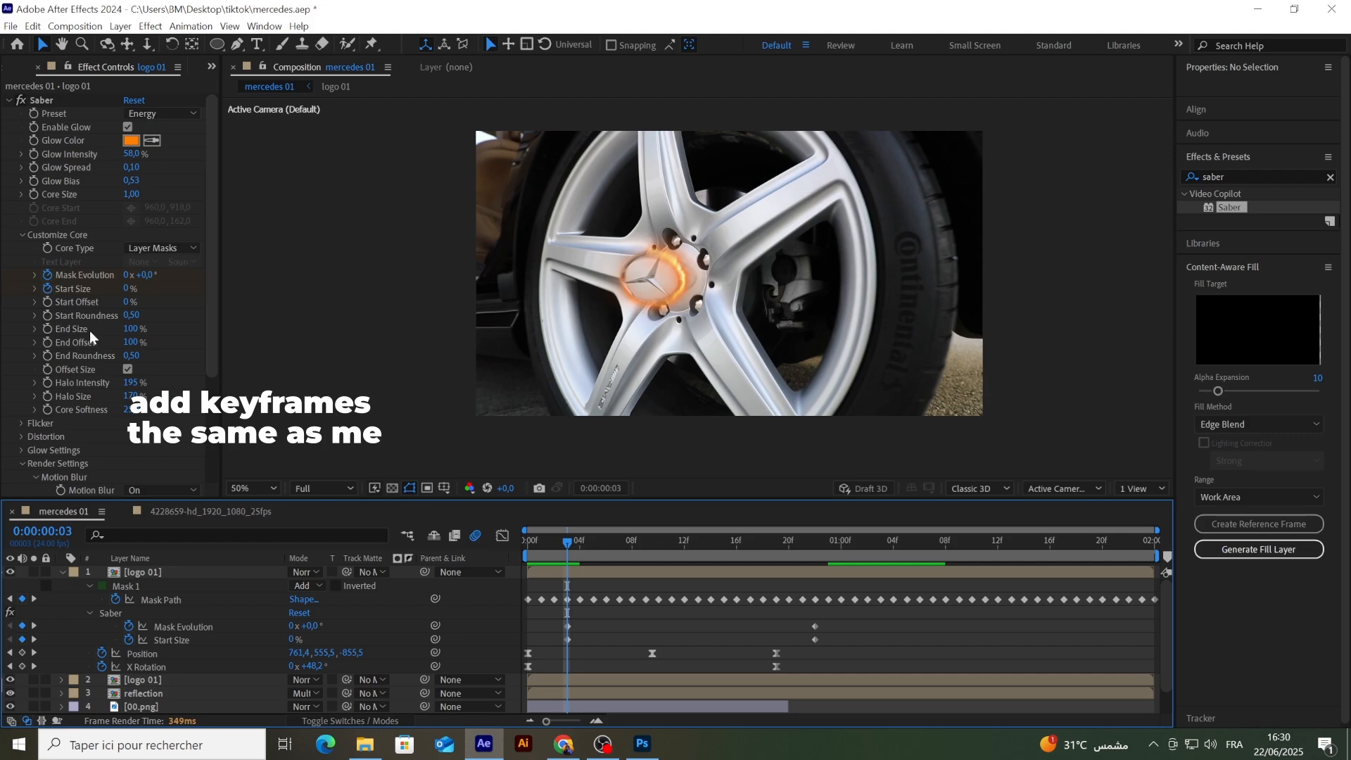
{"action": "left_click_drag", "start_coordinate": [89, 330], "coordinate": [34, 329]}
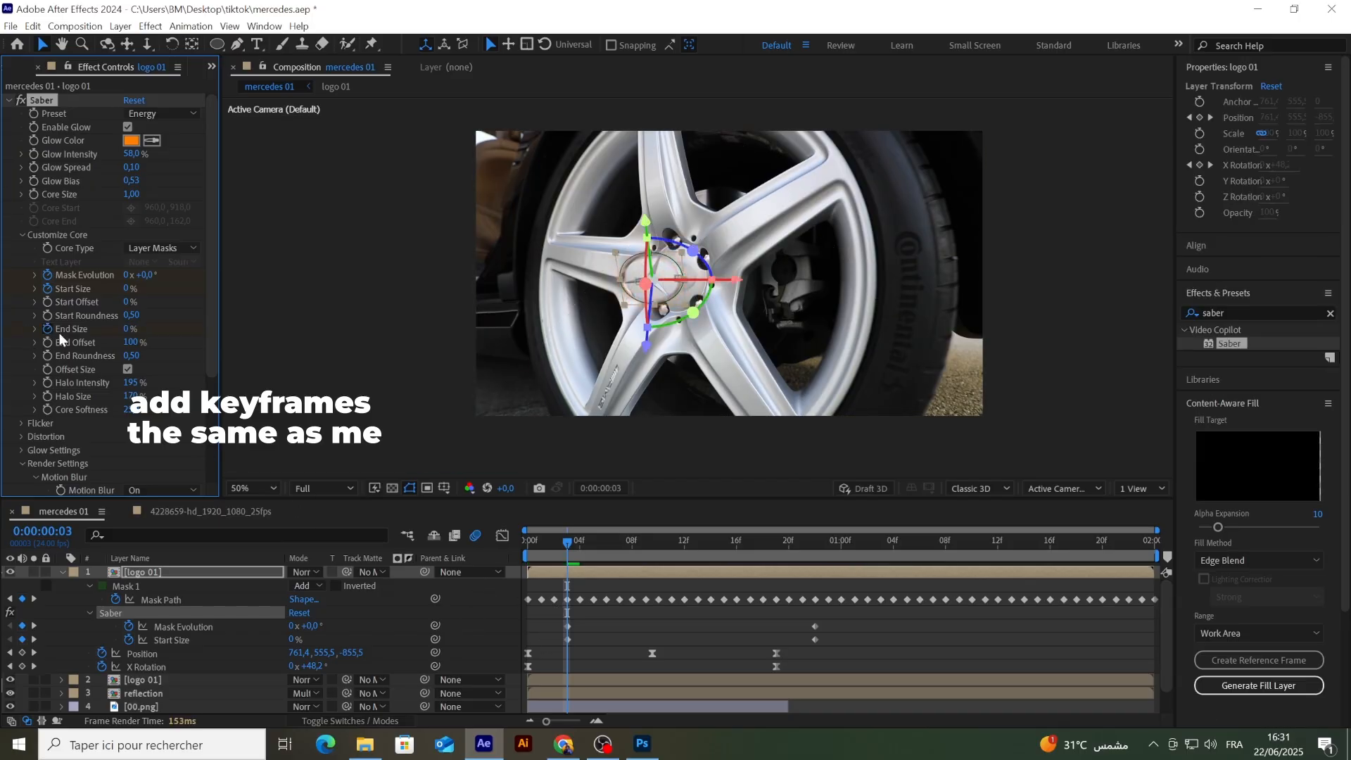
{"action": "left_click_drag", "start_coordinate": [566, 543], "coordinate": [811, 571]}
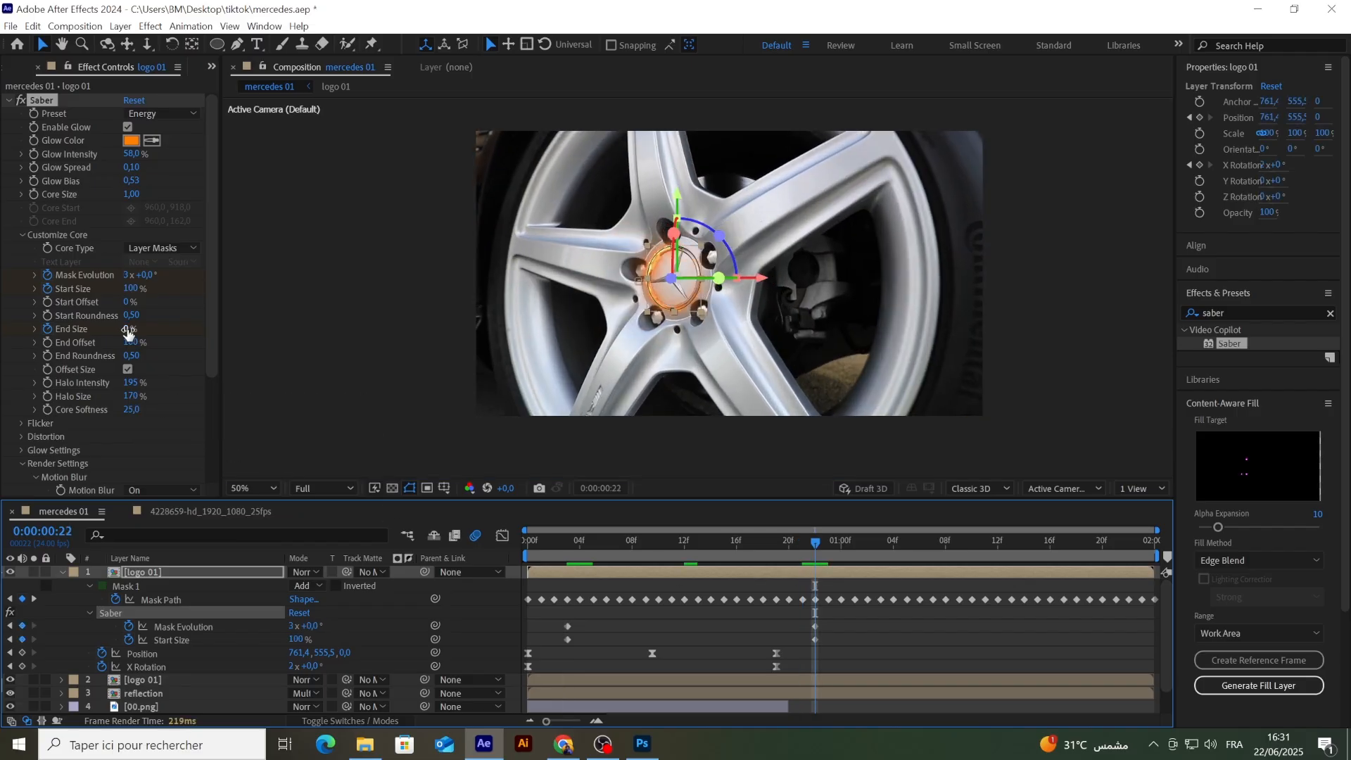
{"action": "left_click_drag", "start_coordinate": [129, 329], "coordinate": [260, 331]}
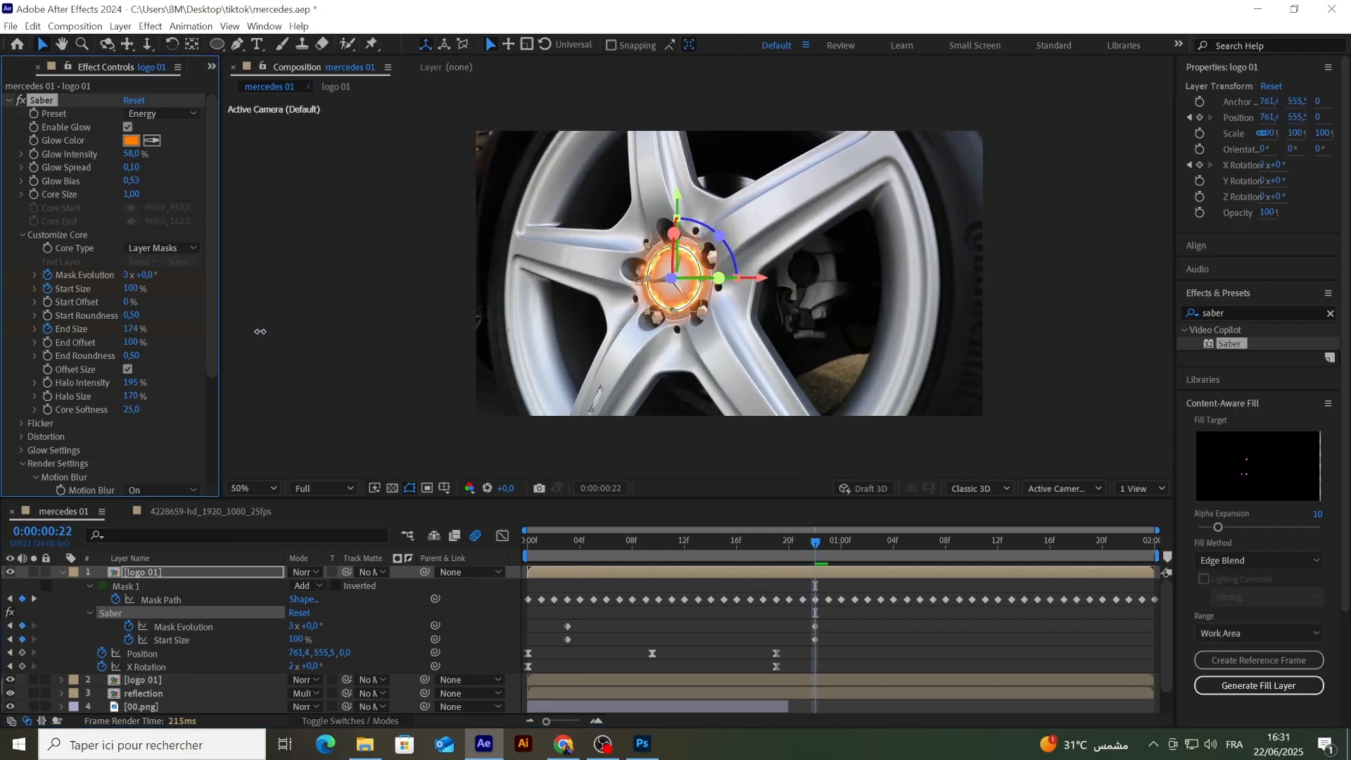
{"action": "left_click", "coordinate": [137, 328]}
{"action": "key", "text": "Return"}
Step: Purge all memory and disk cache and play back the Saber animation from the first frame
{"action": "left_click_drag", "start_coordinate": [816, 552], "coordinate": [425, 580]}
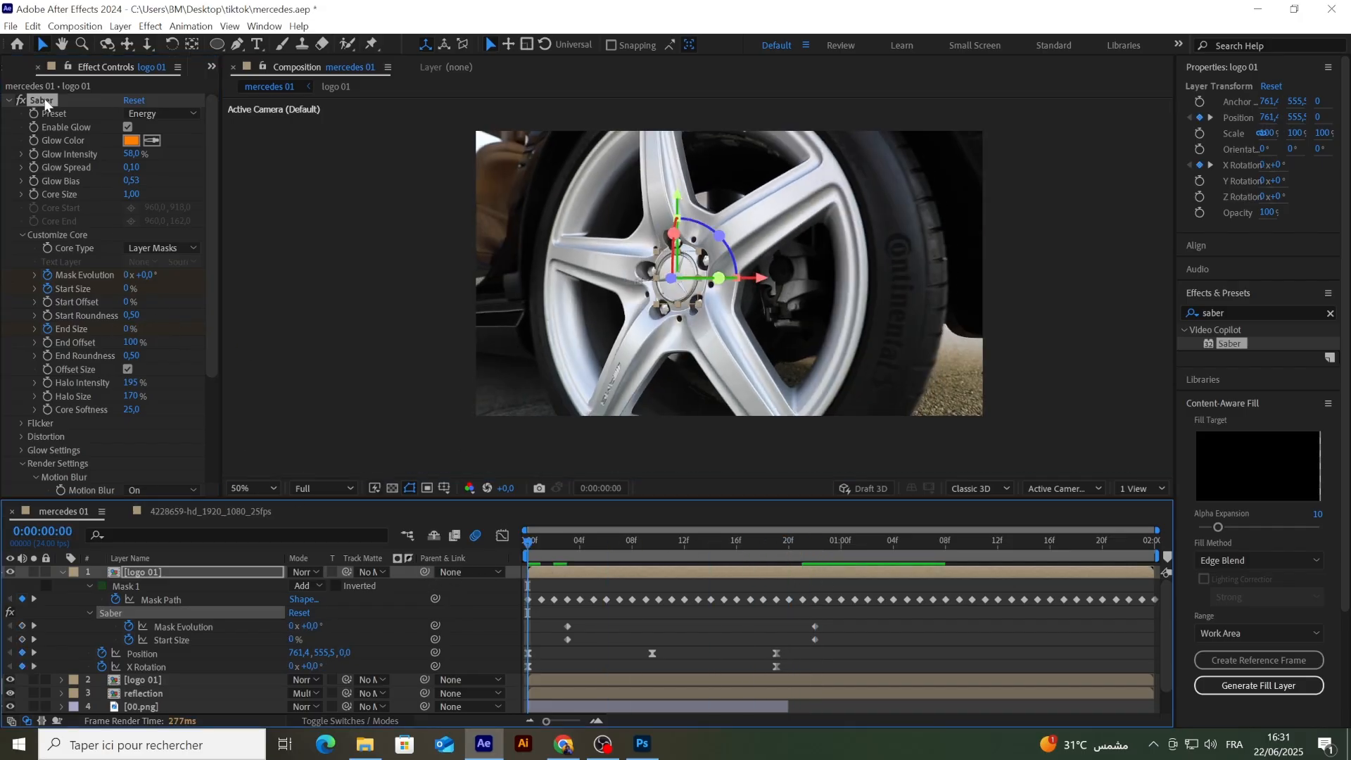
{"action": "left_click", "coordinate": [32, 26]}
{"action": "mouse_move", "coordinate": [200, 352]}
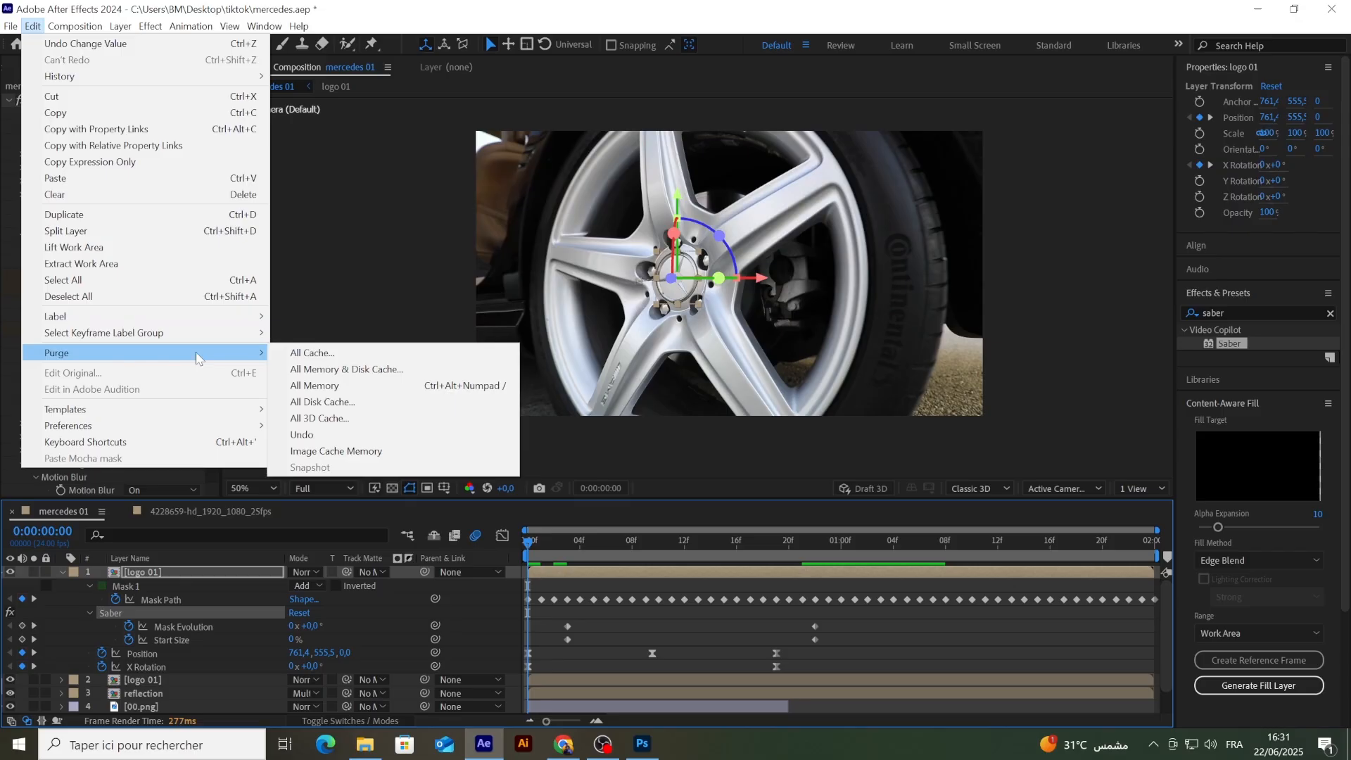
{"action": "left_click", "coordinate": [330, 373]}
{"action": "left_click", "coordinate": [742, 431]}
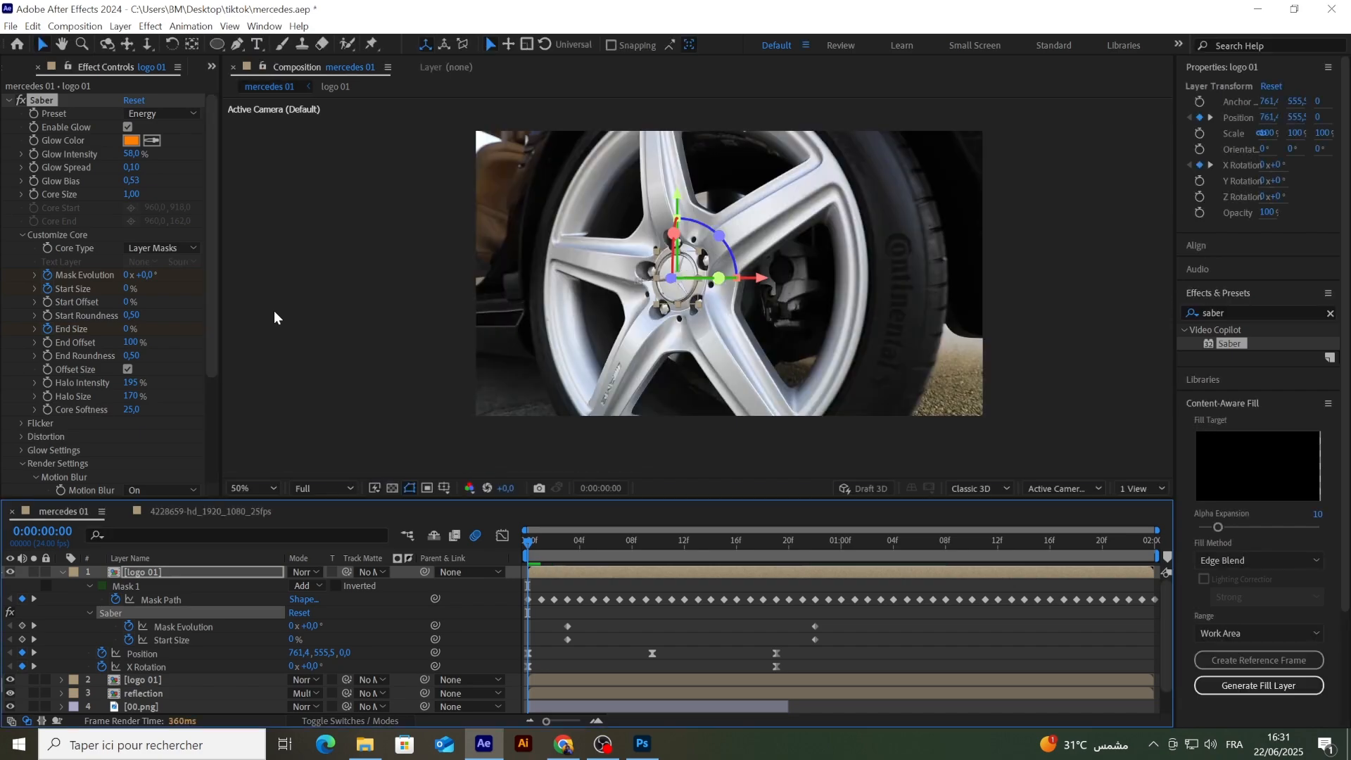
{"action": "key", "text": "space"}
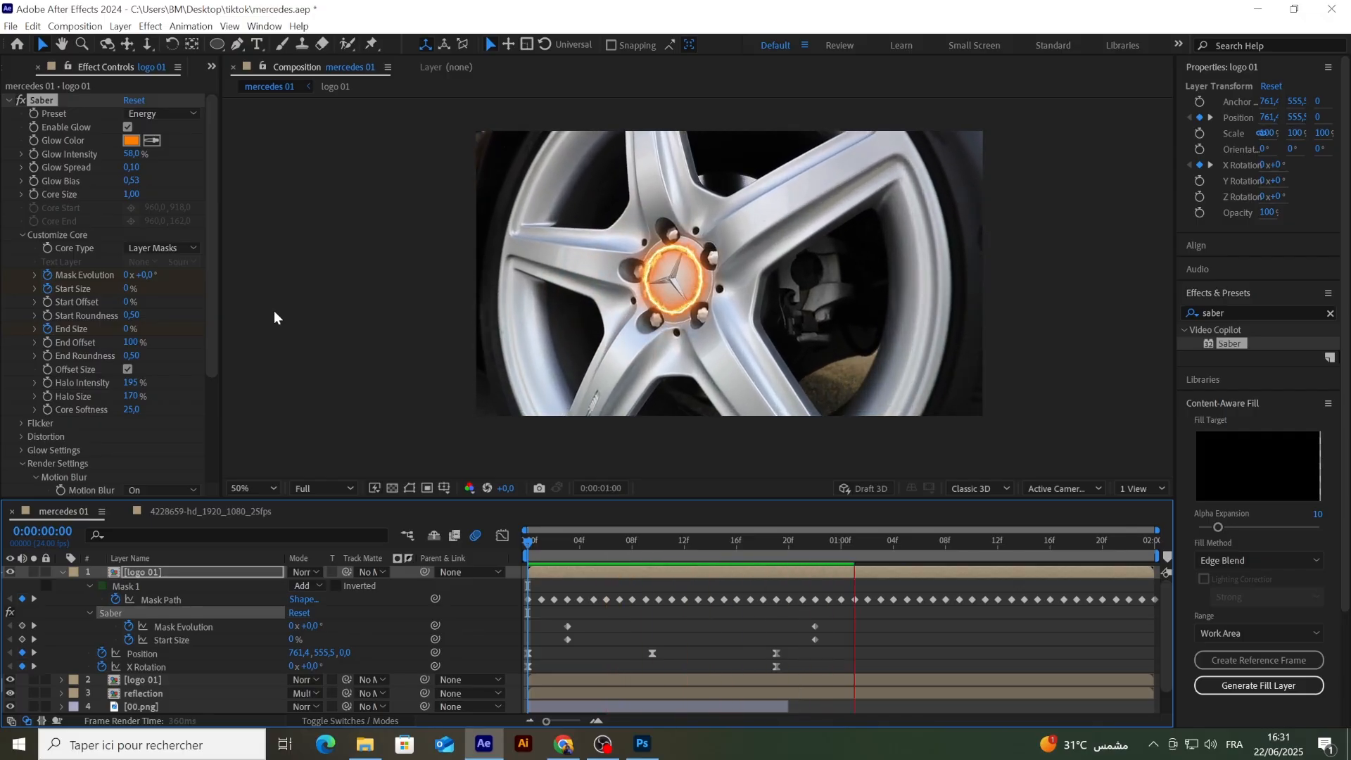
{"action": "key", "text": "space"}
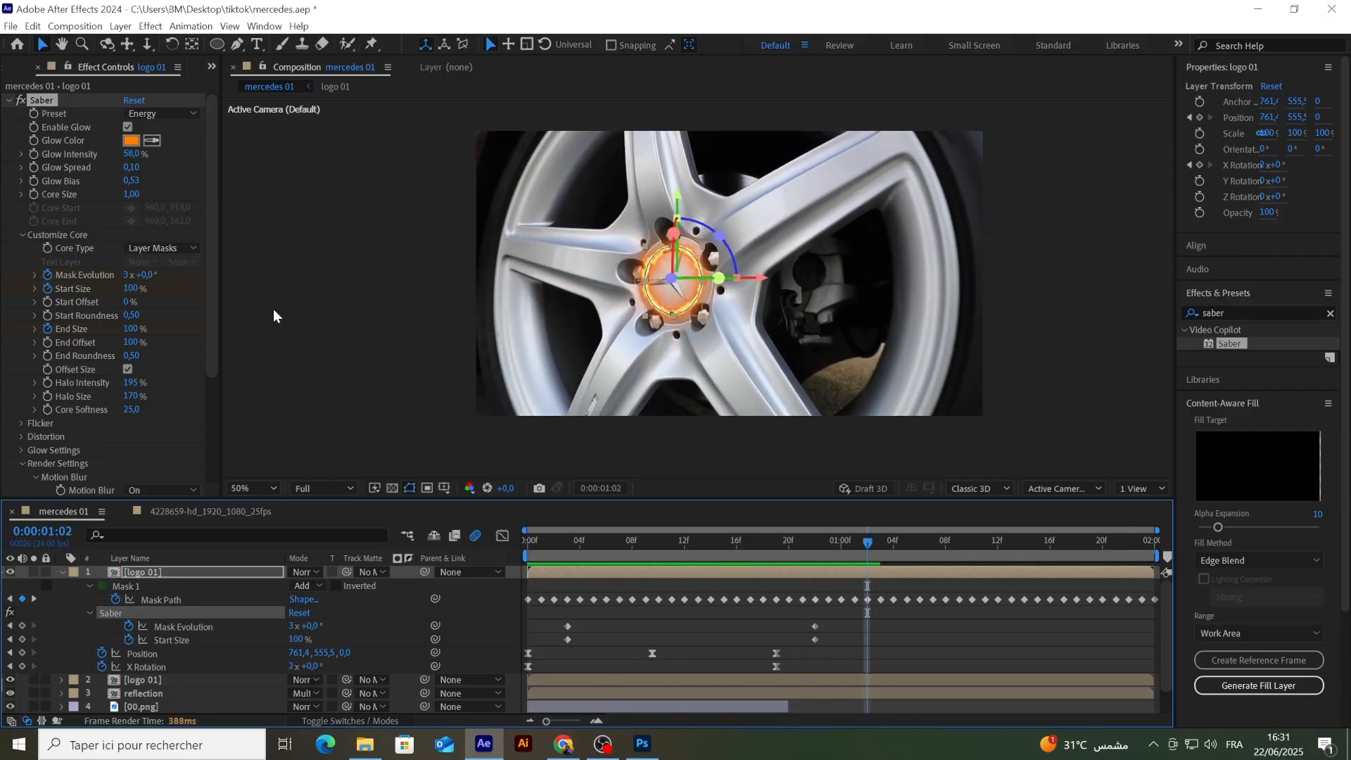
Step: Change Saber's Glow Color to cyan 01DAFF and deselect the layer
{"action": "left_click", "coordinate": [133, 140]}
{"action": "left_click", "coordinate": [779, 568]}
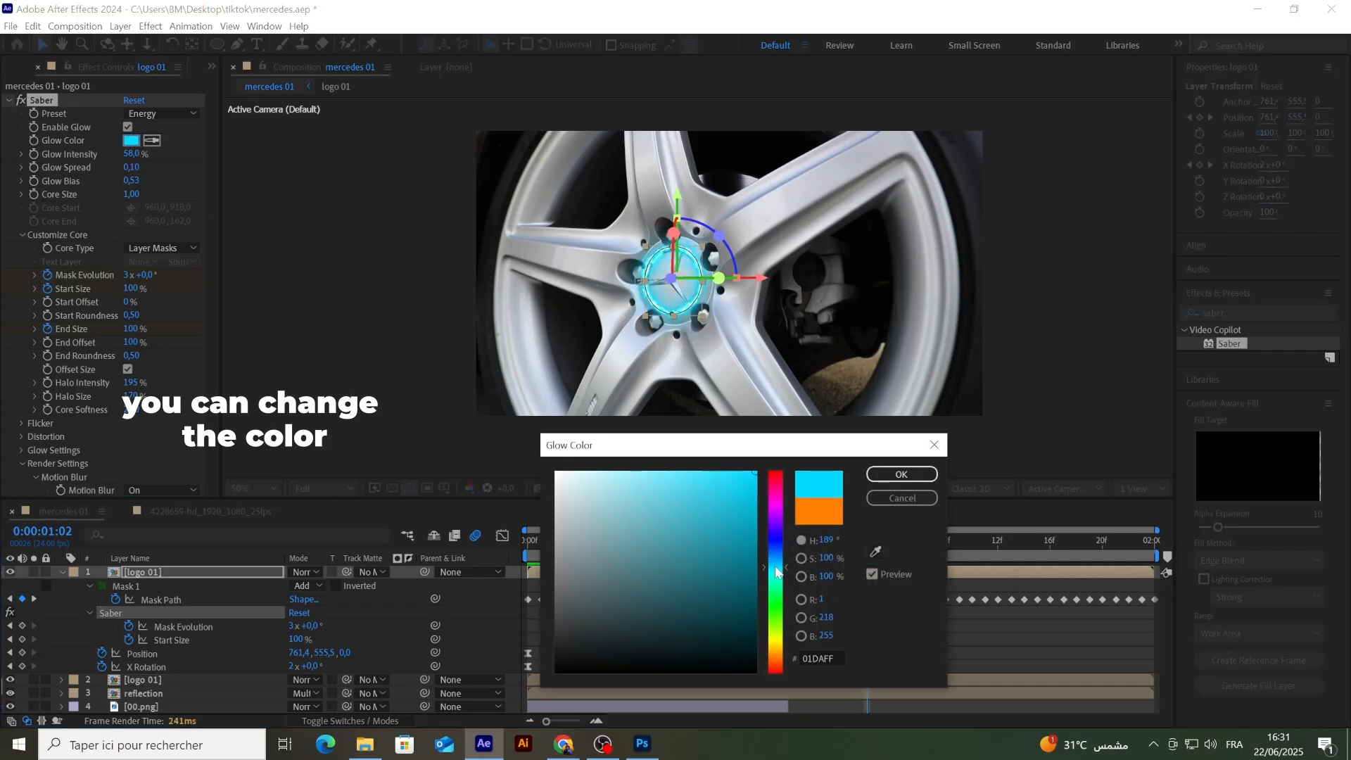
{"action": "left_click", "coordinate": [901, 474]}
{"action": "left_click", "coordinate": [741, 635]}
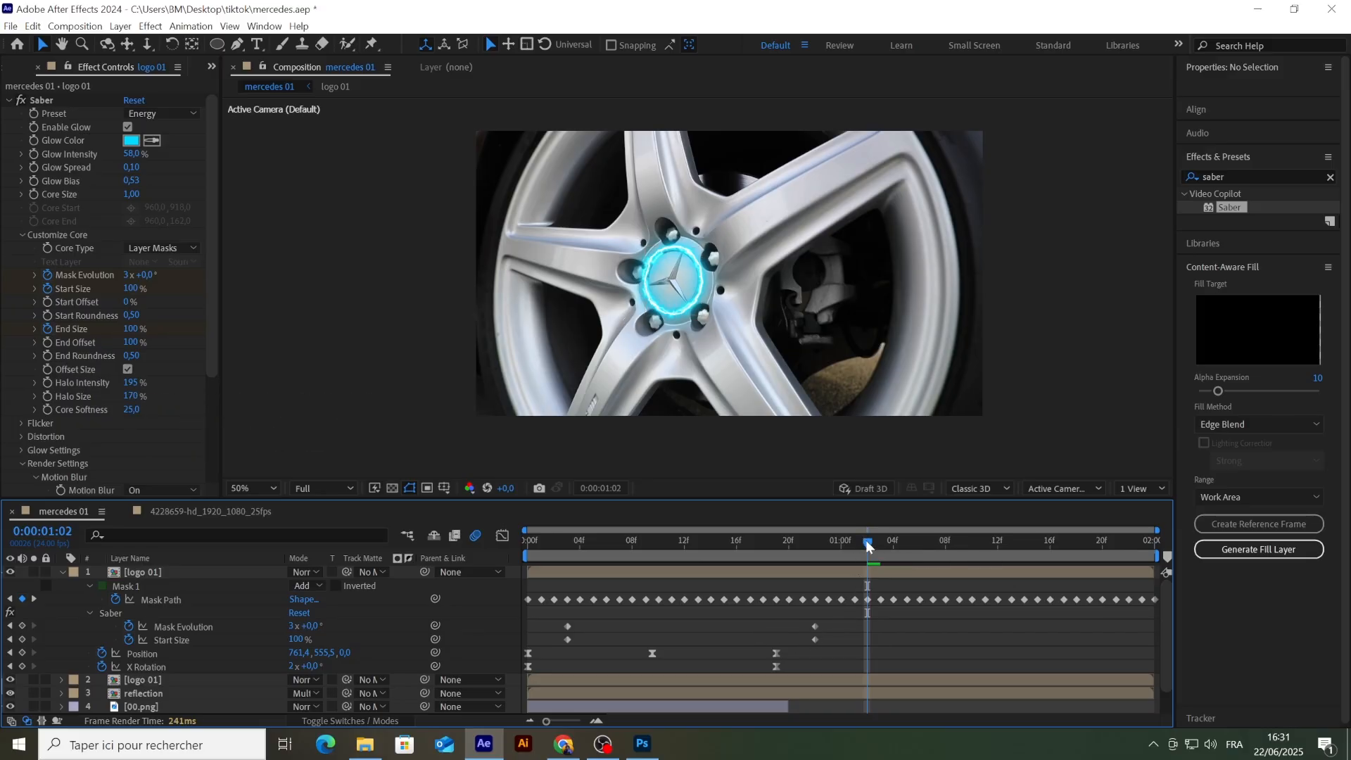
Step: Play back the composition twice from the first frame to review the cyan glow on the spinning badge
{"action": "left_click_drag", "start_coordinate": [862, 538], "coordinate": [457, 542]}
{"action": "key", "text": "space"}
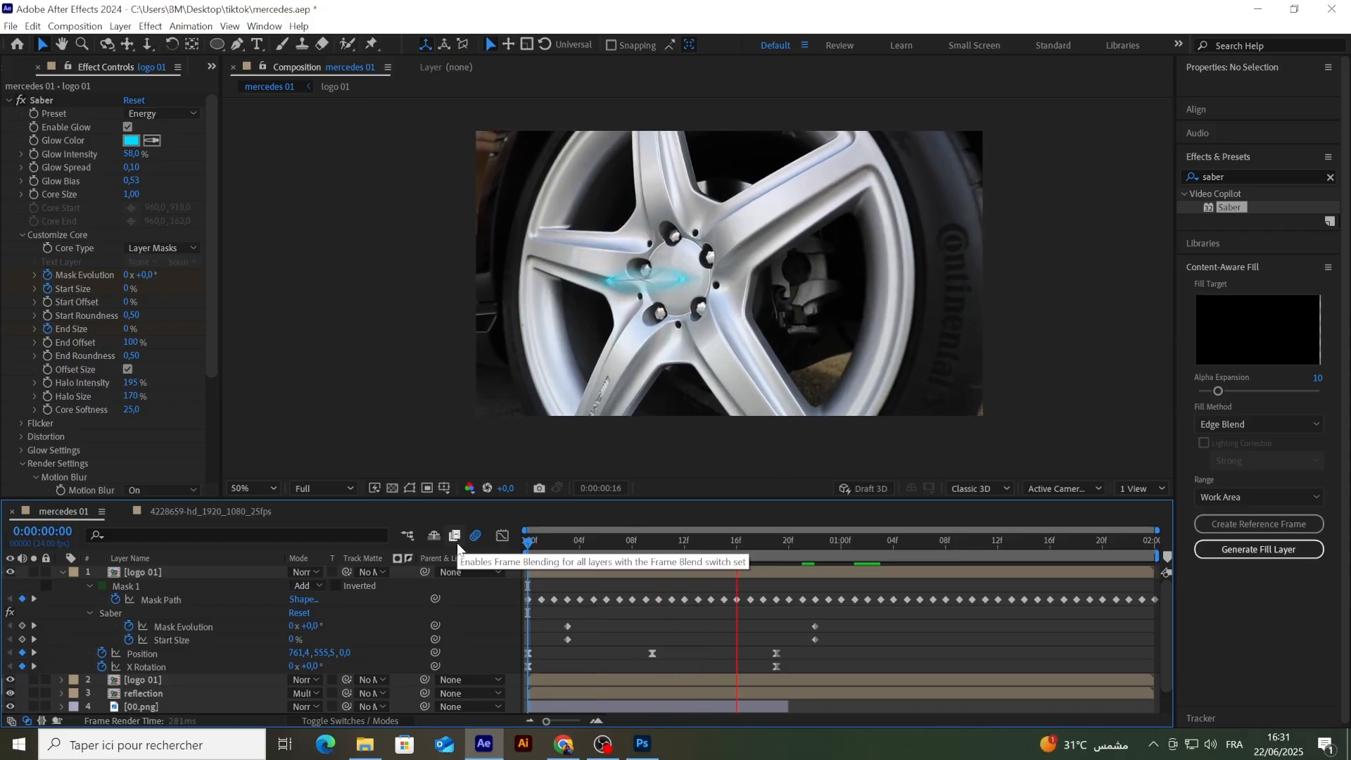
{"action": "key", "text": "space"}
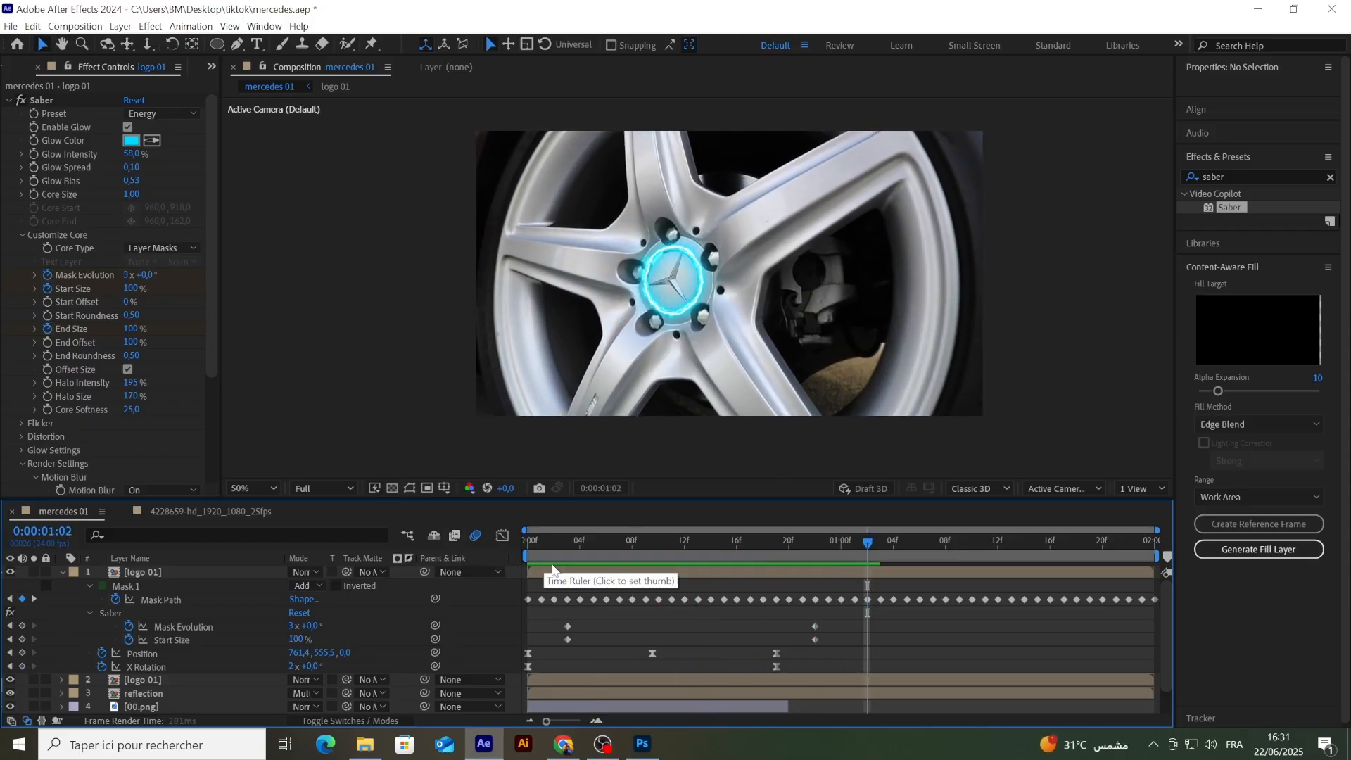
{"action": "left_click_drag", "start_coordinate": [861, 538], "coordinate": [489, 543]}
{"action": "key", "text": "space"}
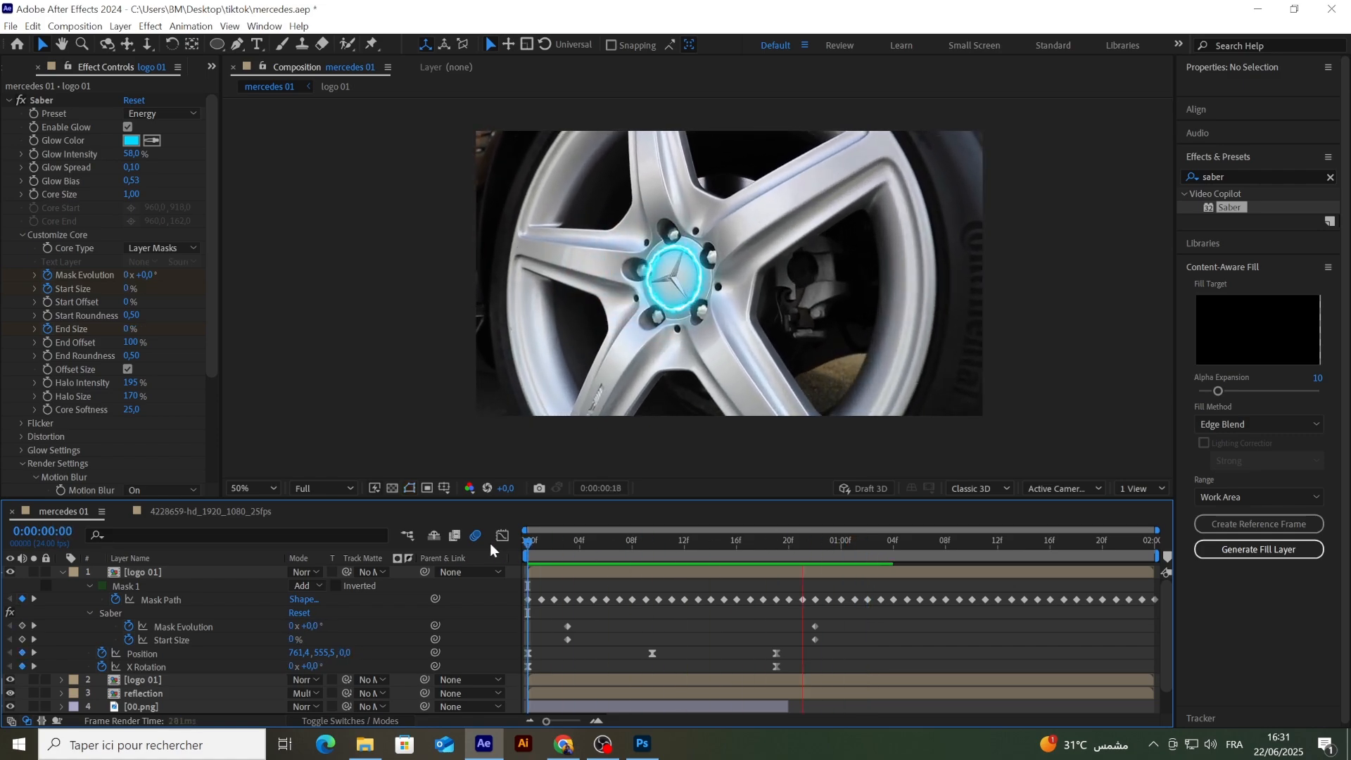
{"action": "key", "text": "space"}
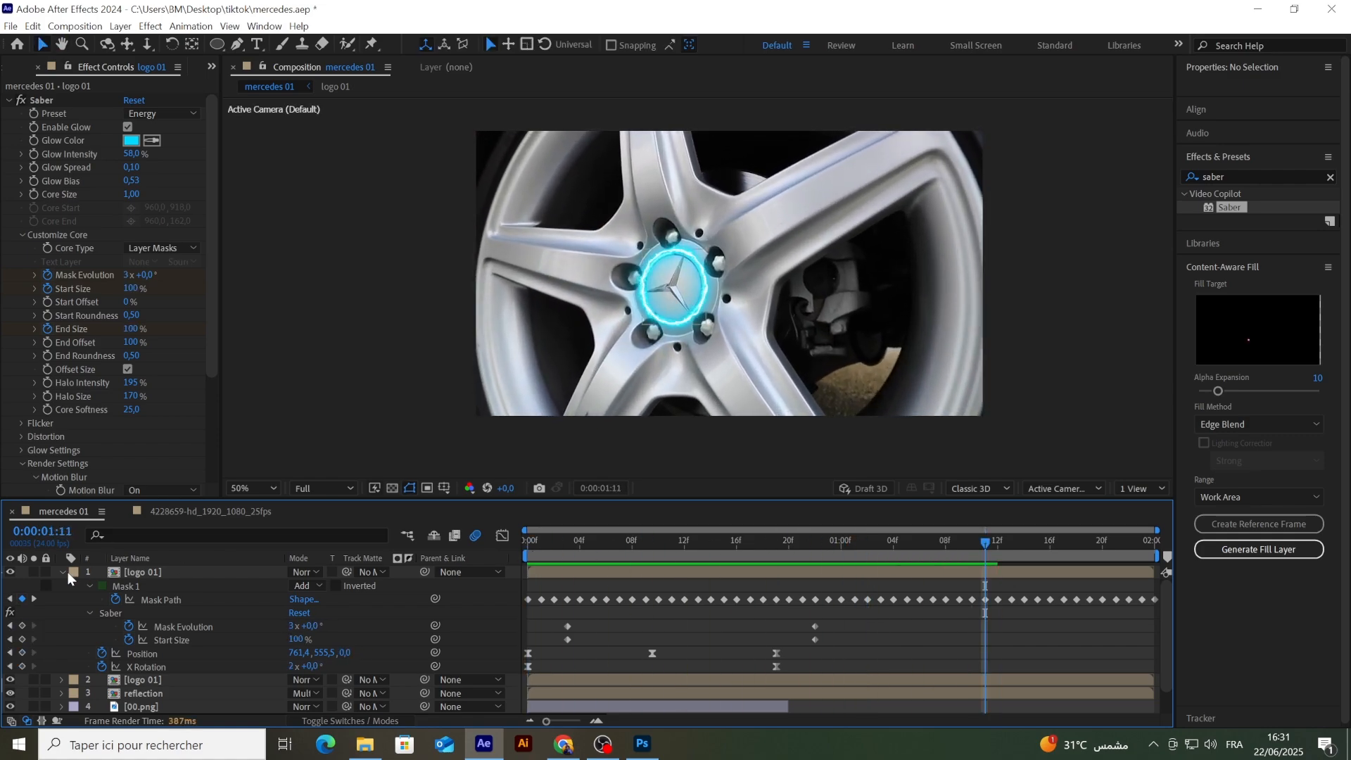